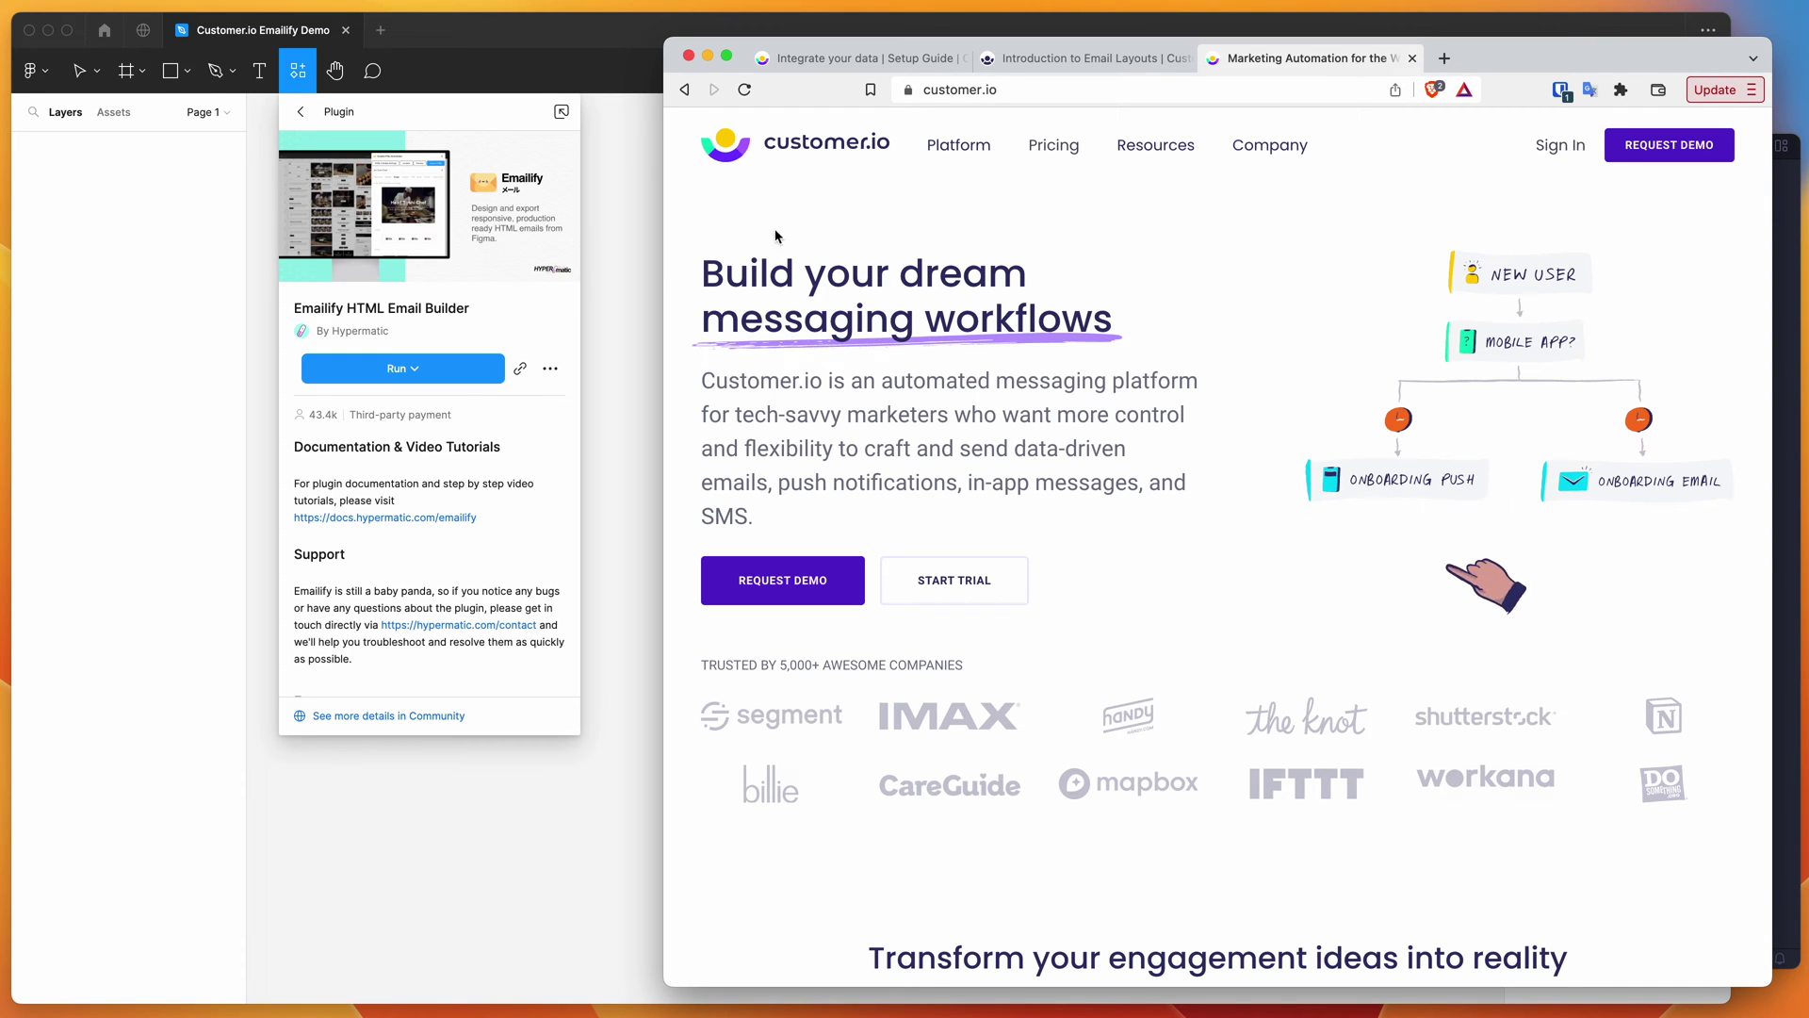
Bring the Customer.io Emailify Demo file forward and dismiss the Emailify plugin's options menu
click(608, 44)
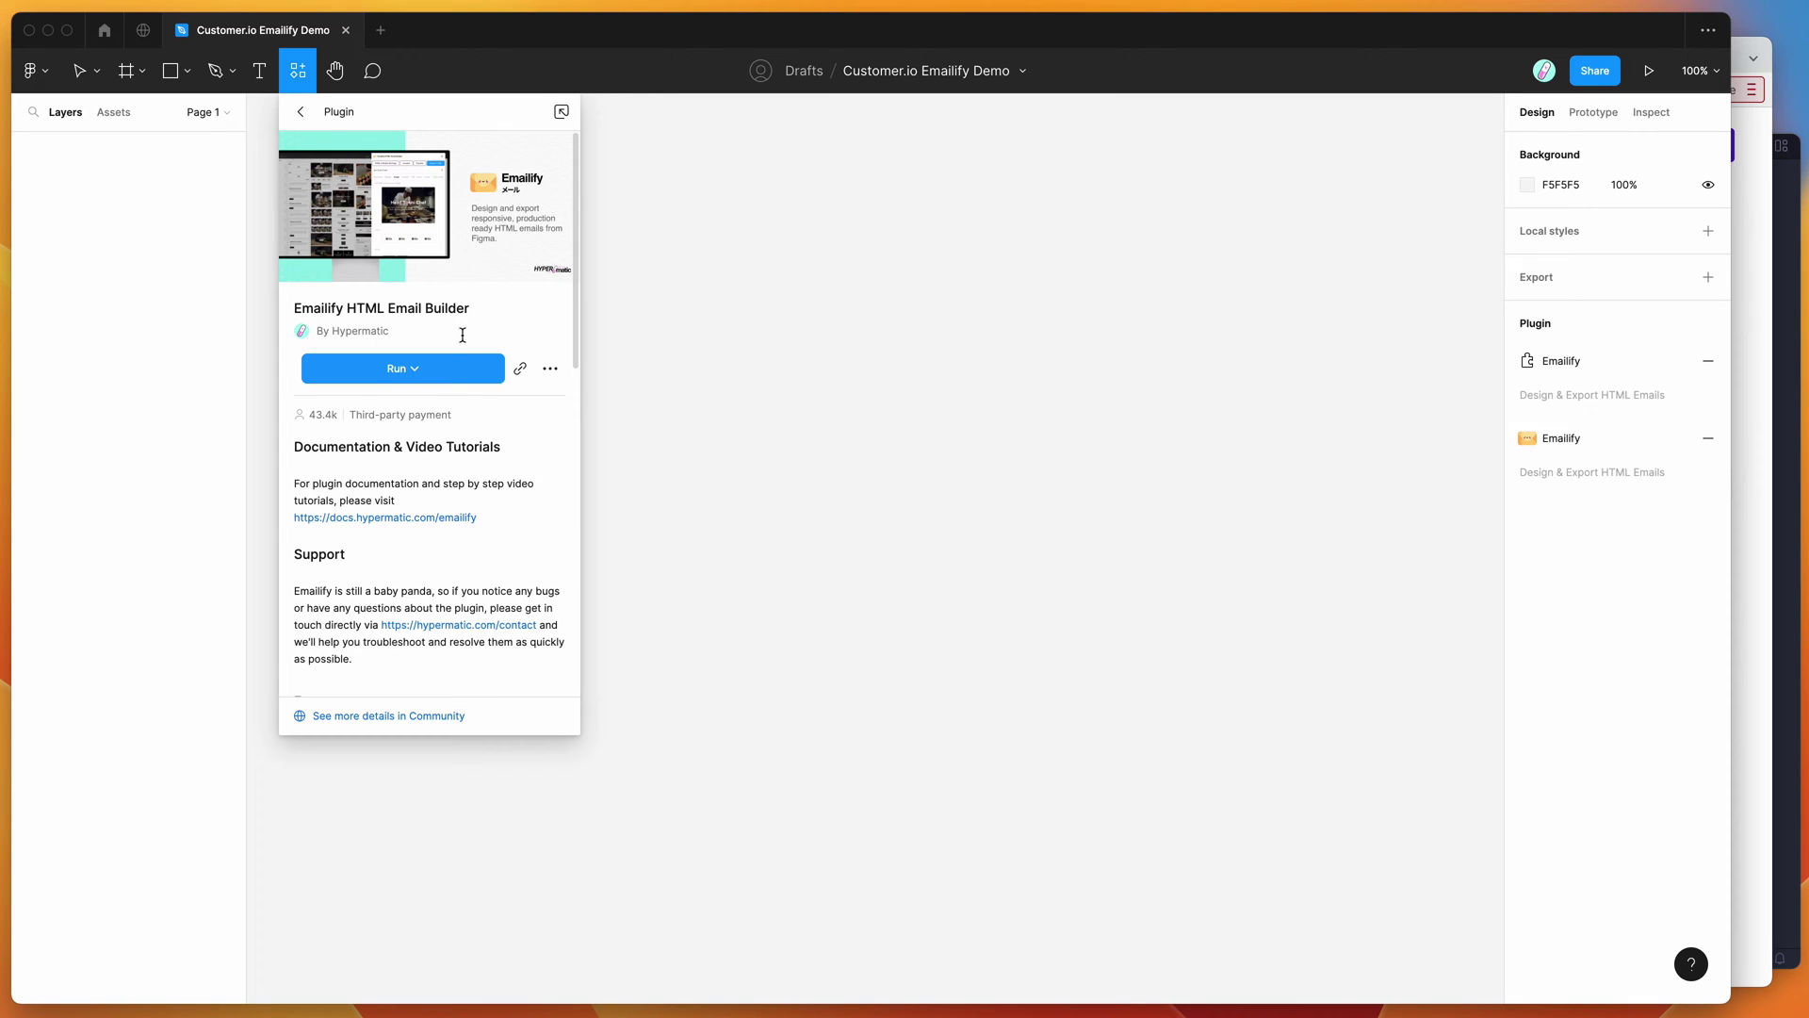
click(552, 372)
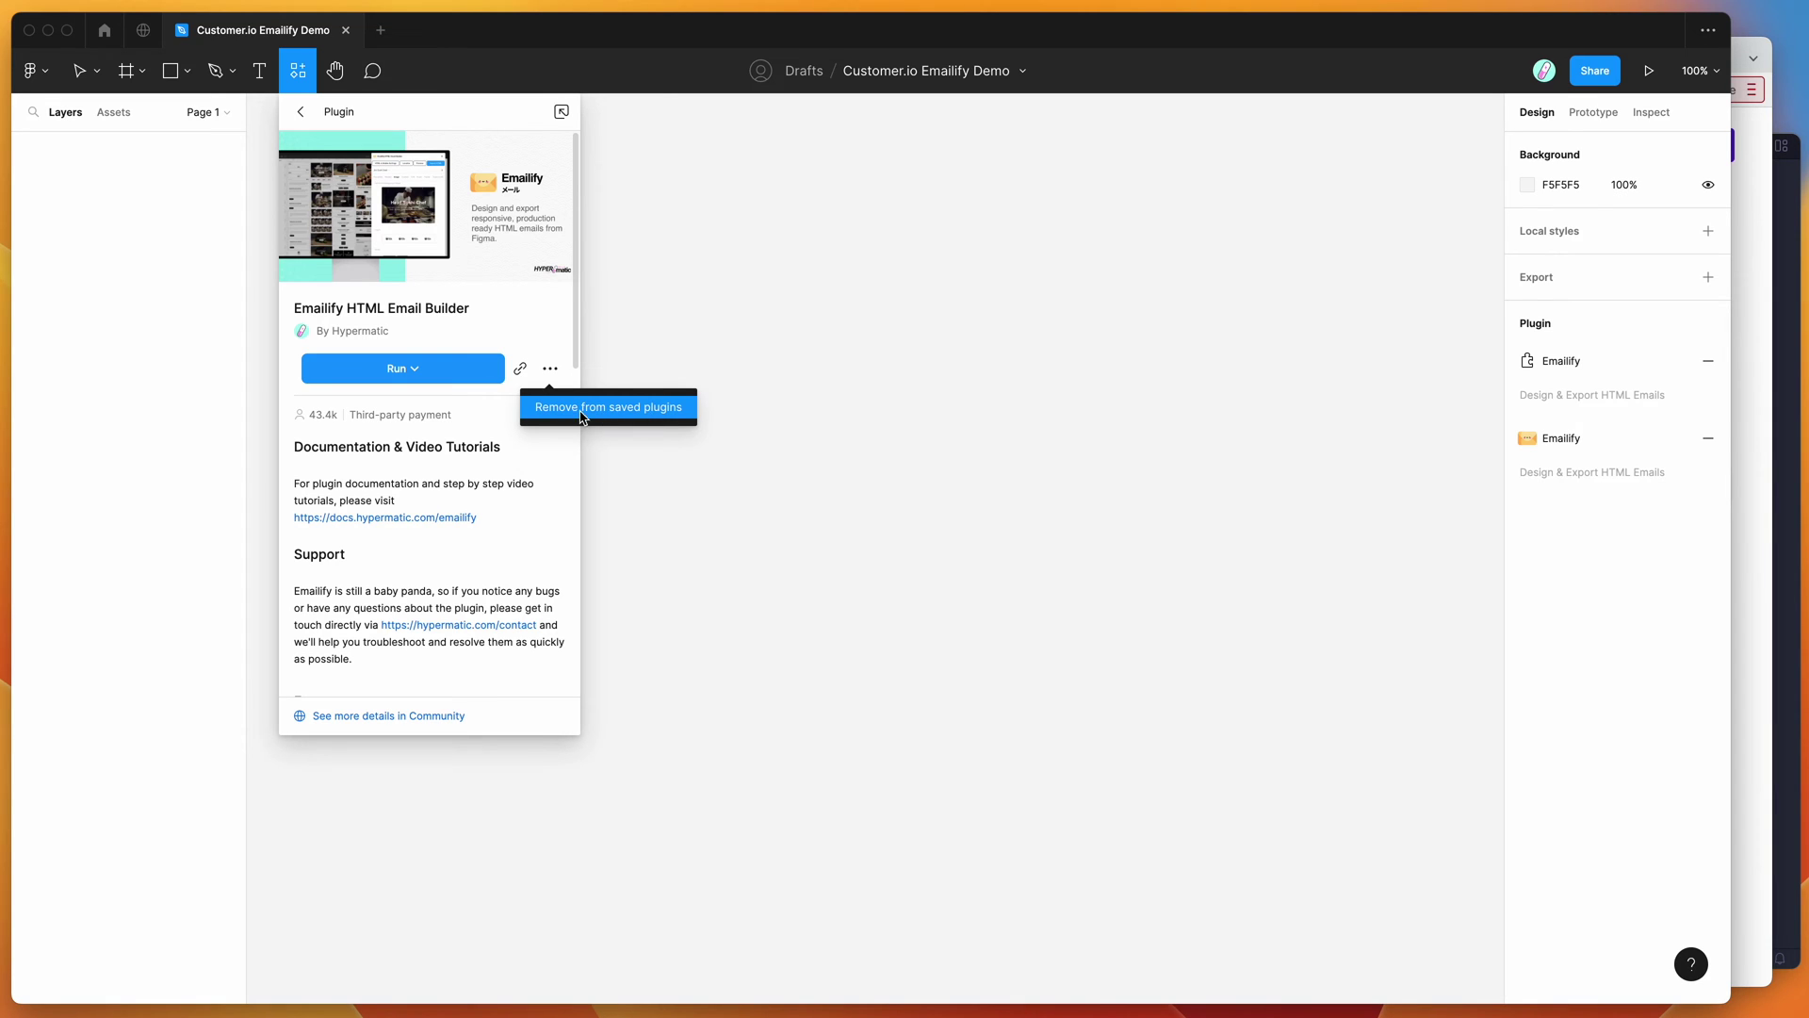
key(Escape)
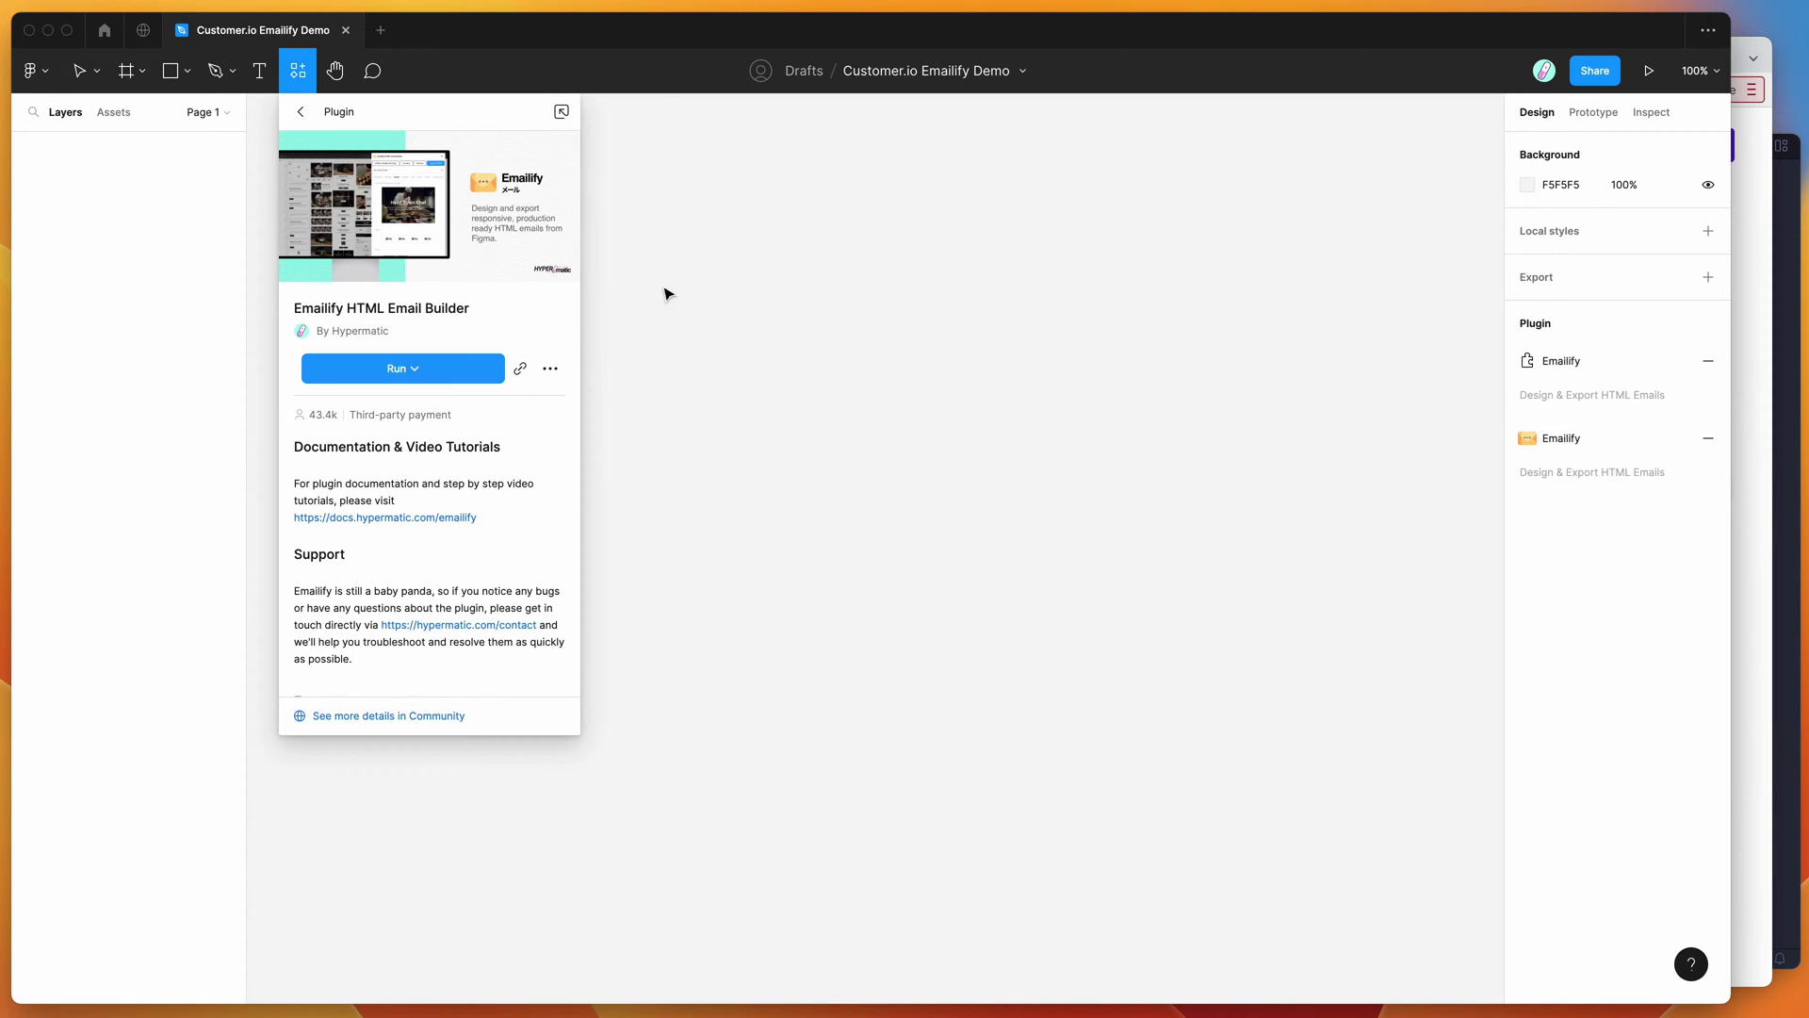
Run Emailify HTML Email Builder from Saved plugins on the canvas and reposition its window
click(603, 190)
right_click(547, 181)
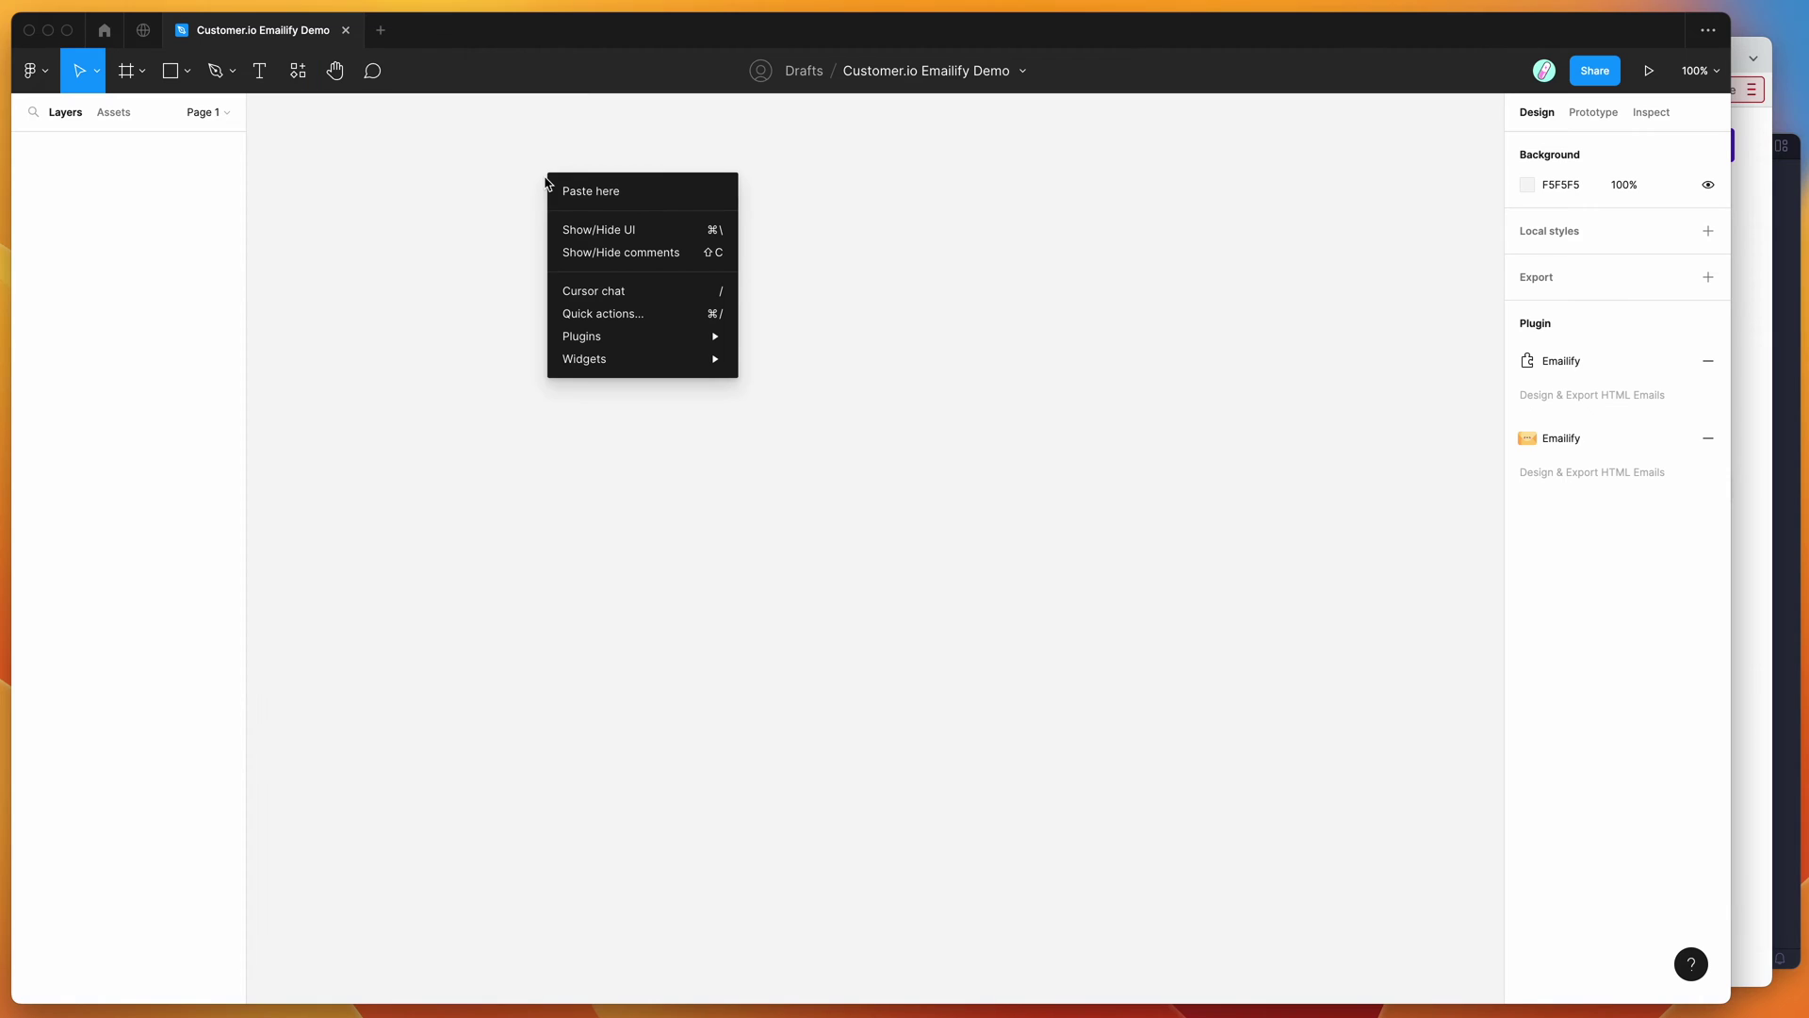
mouse_move(648, 335)
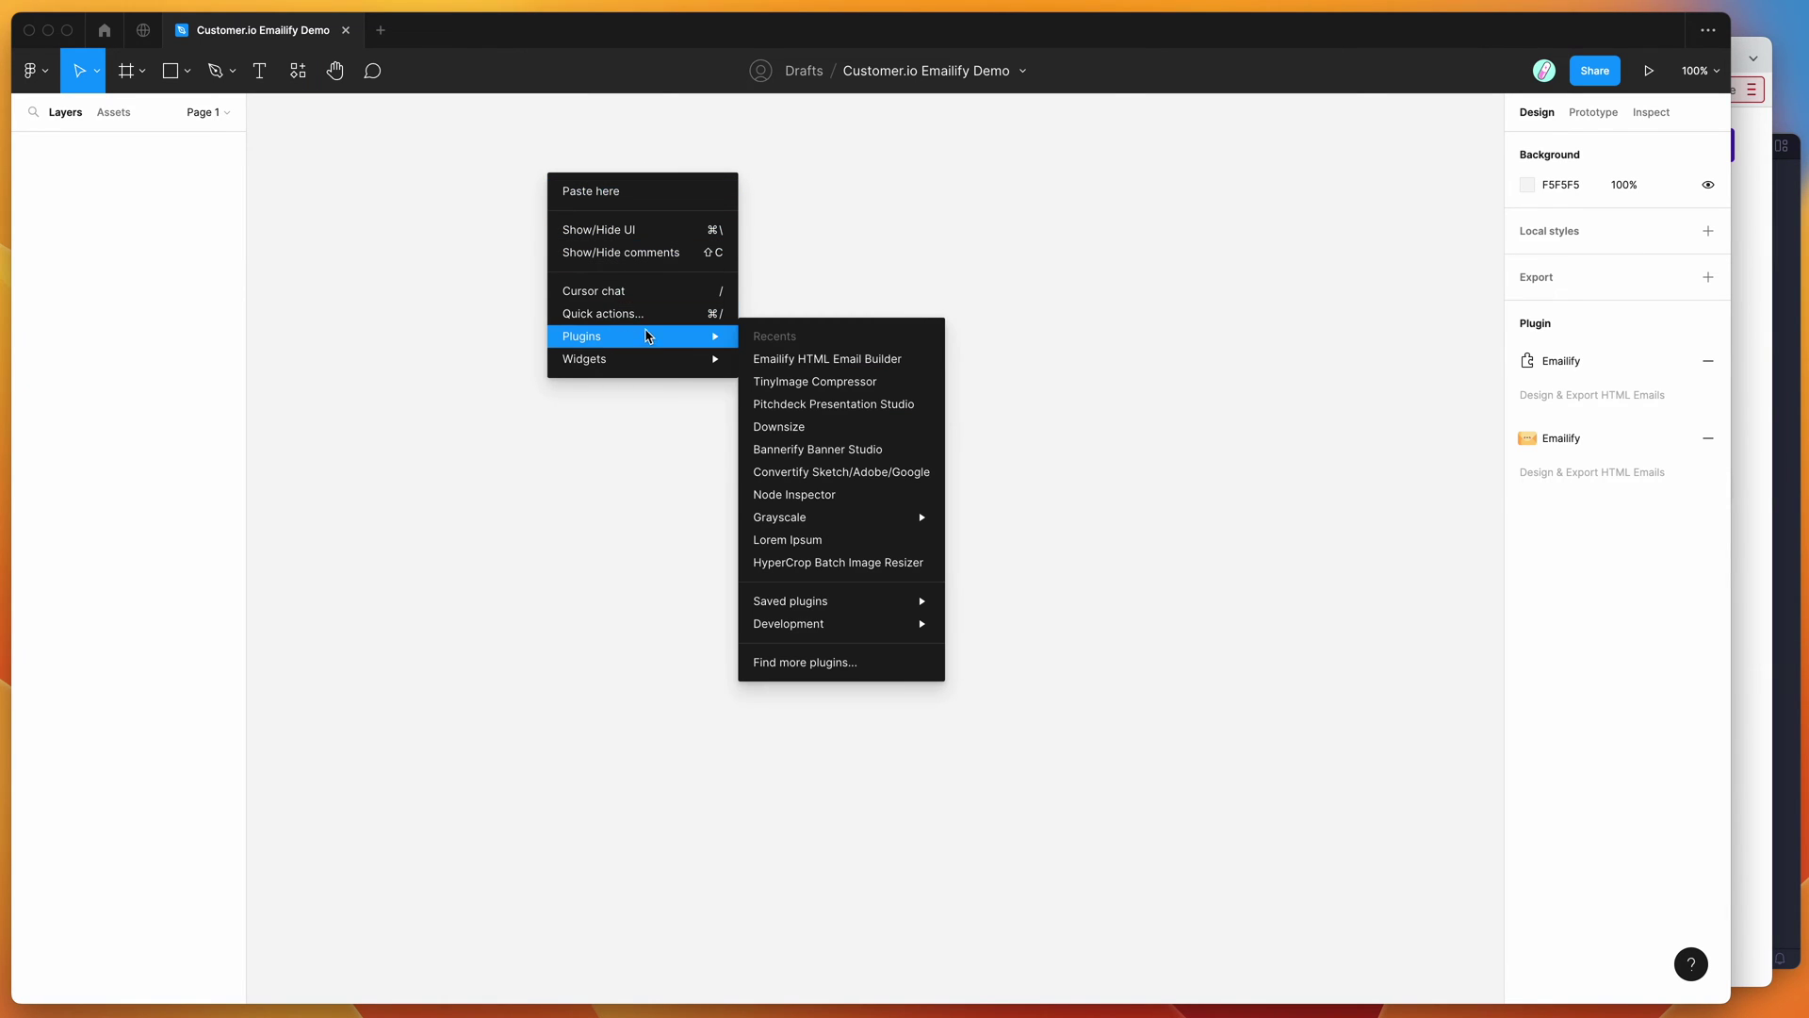
mouse_move(855, 600)
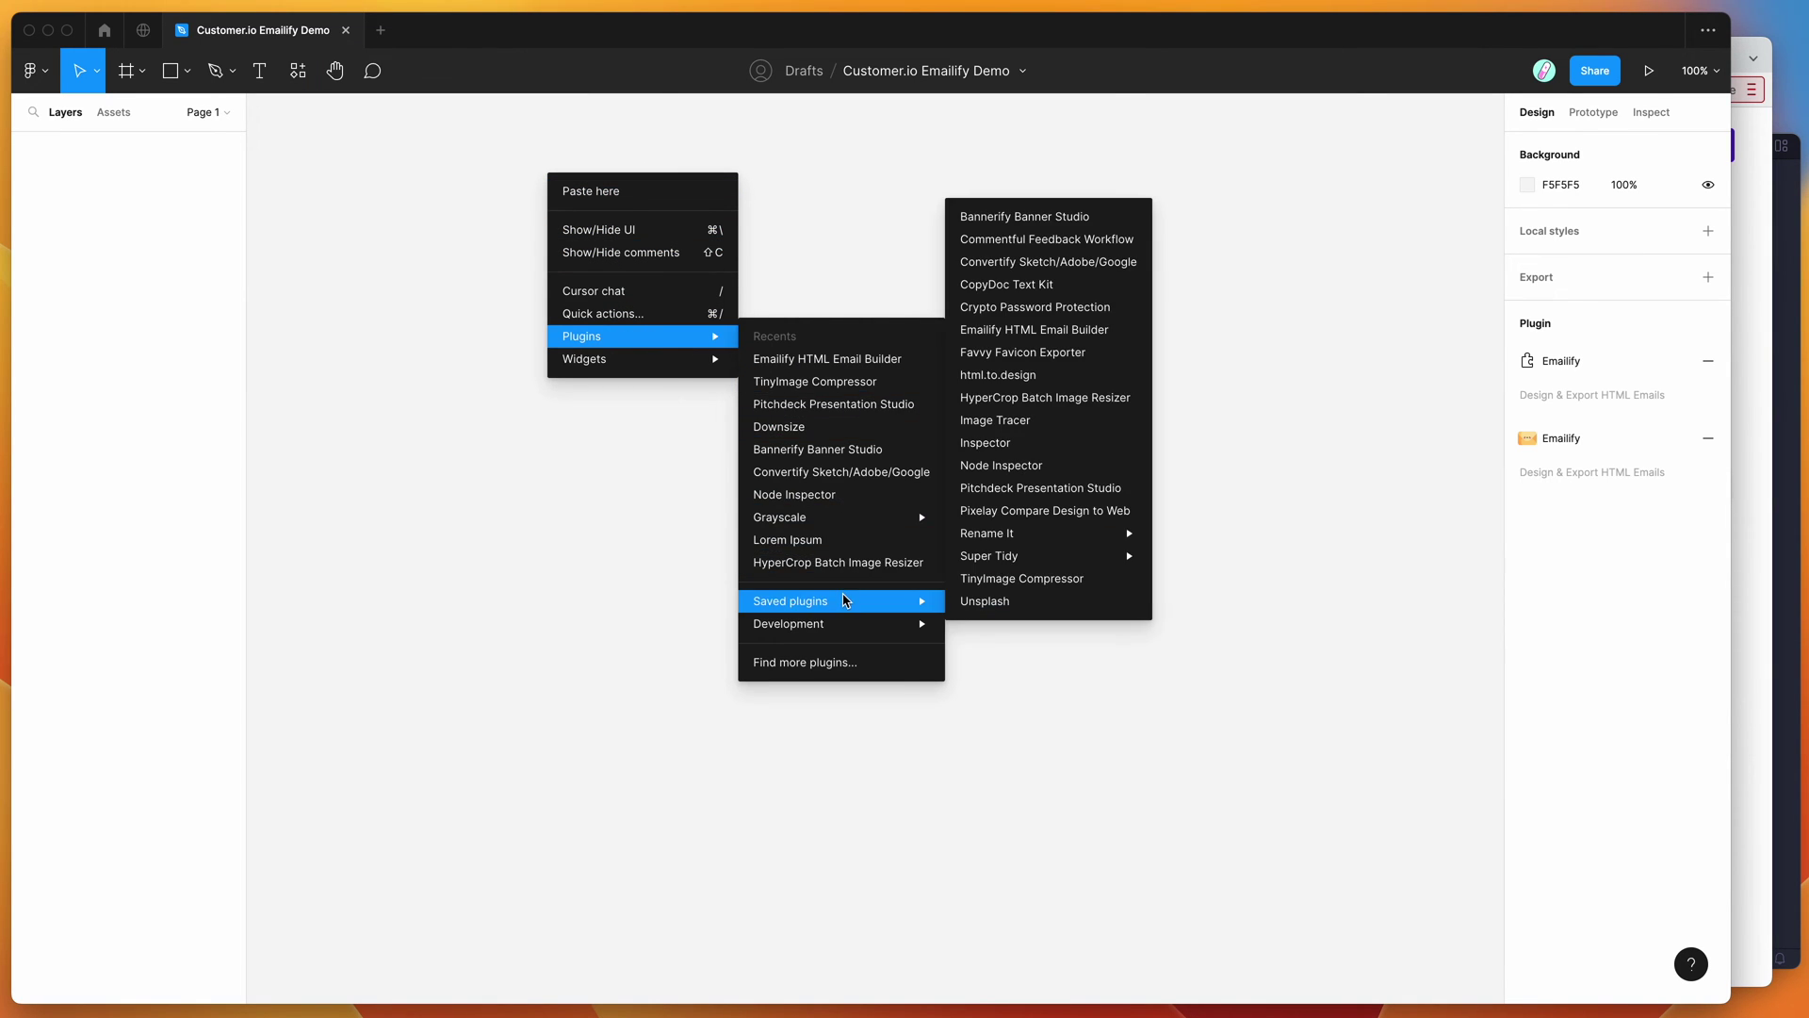
click(1048, 332)
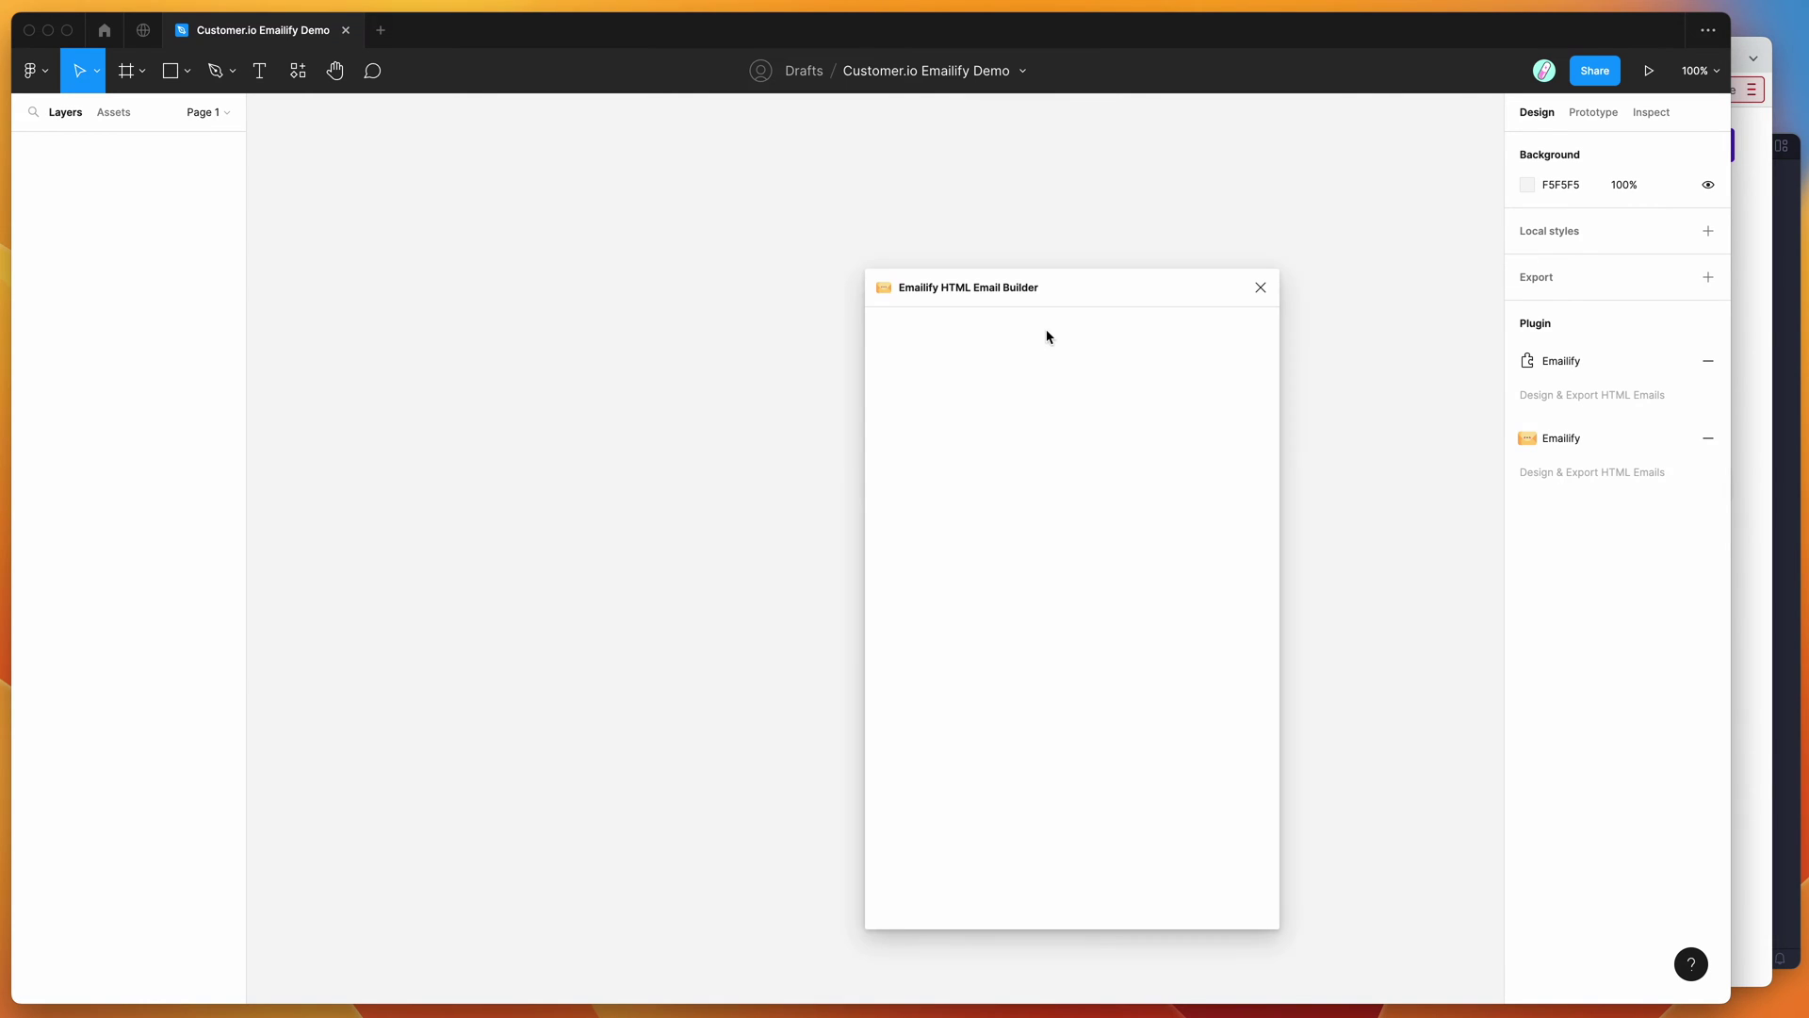
drag(1094, 291, 1286, 199)
click(1198, 776)
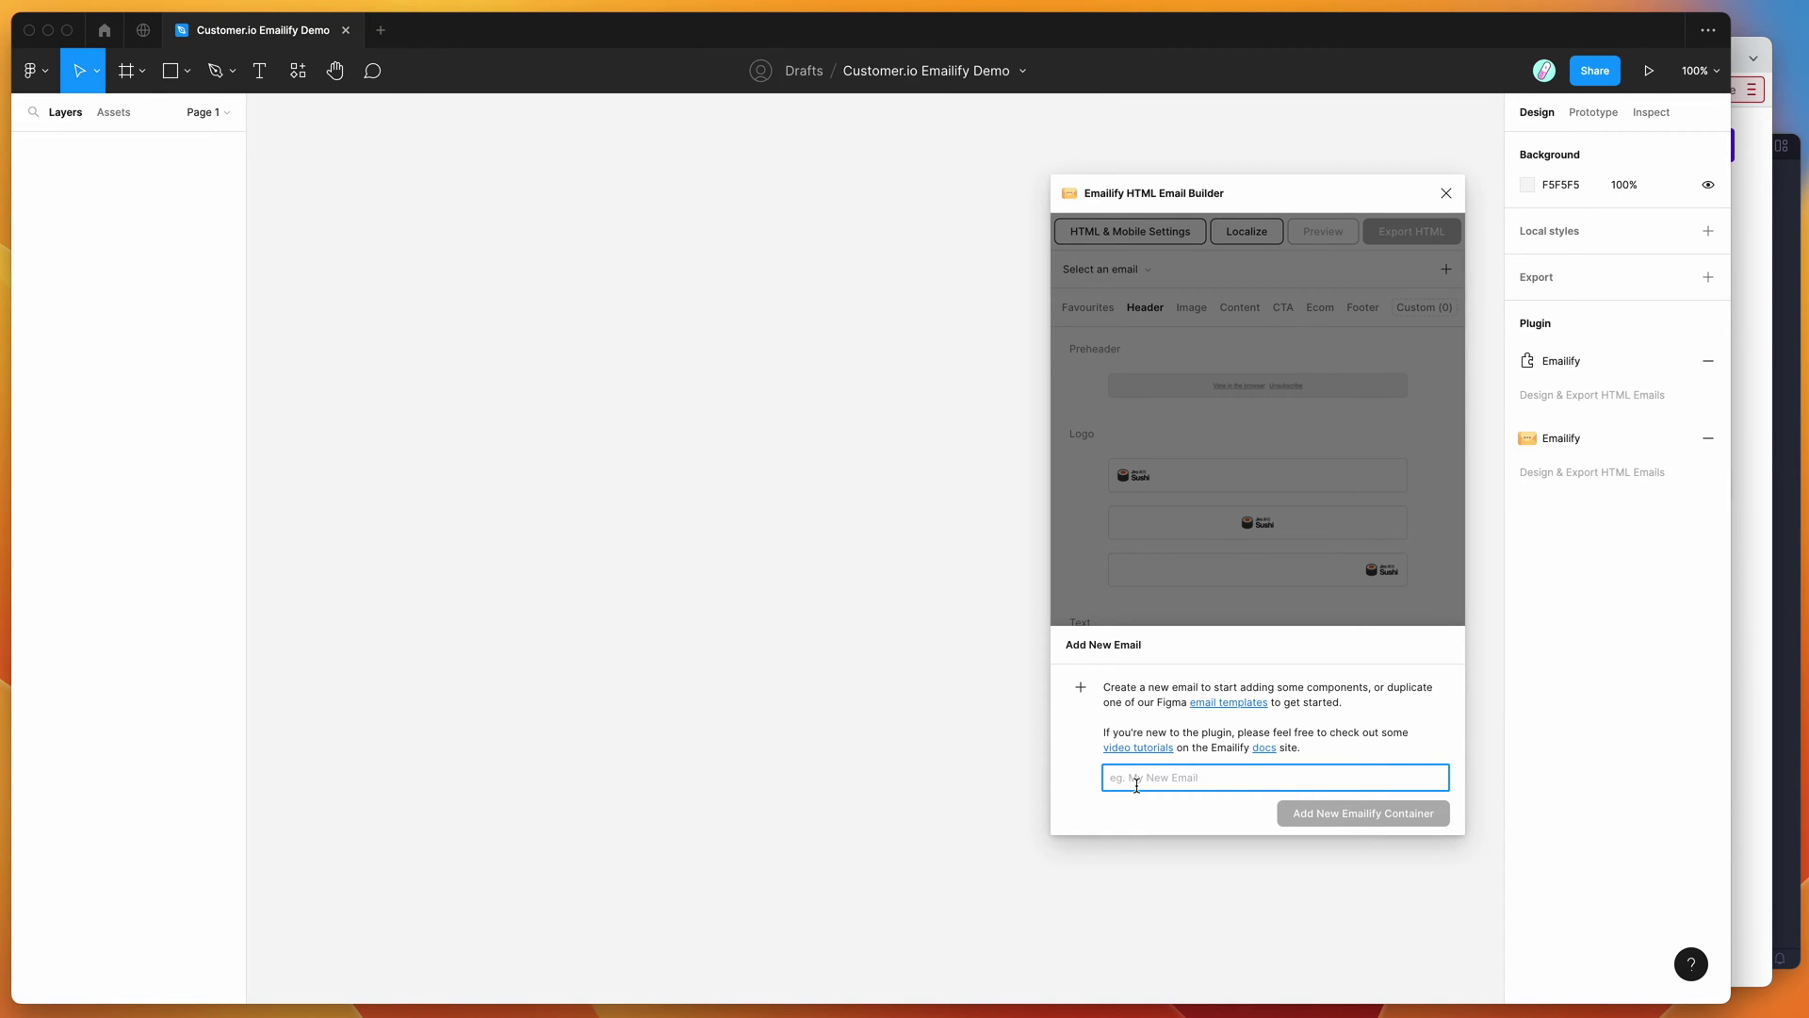
Add a new Emailify container named 'My Email' to the canvas
text(My Email)
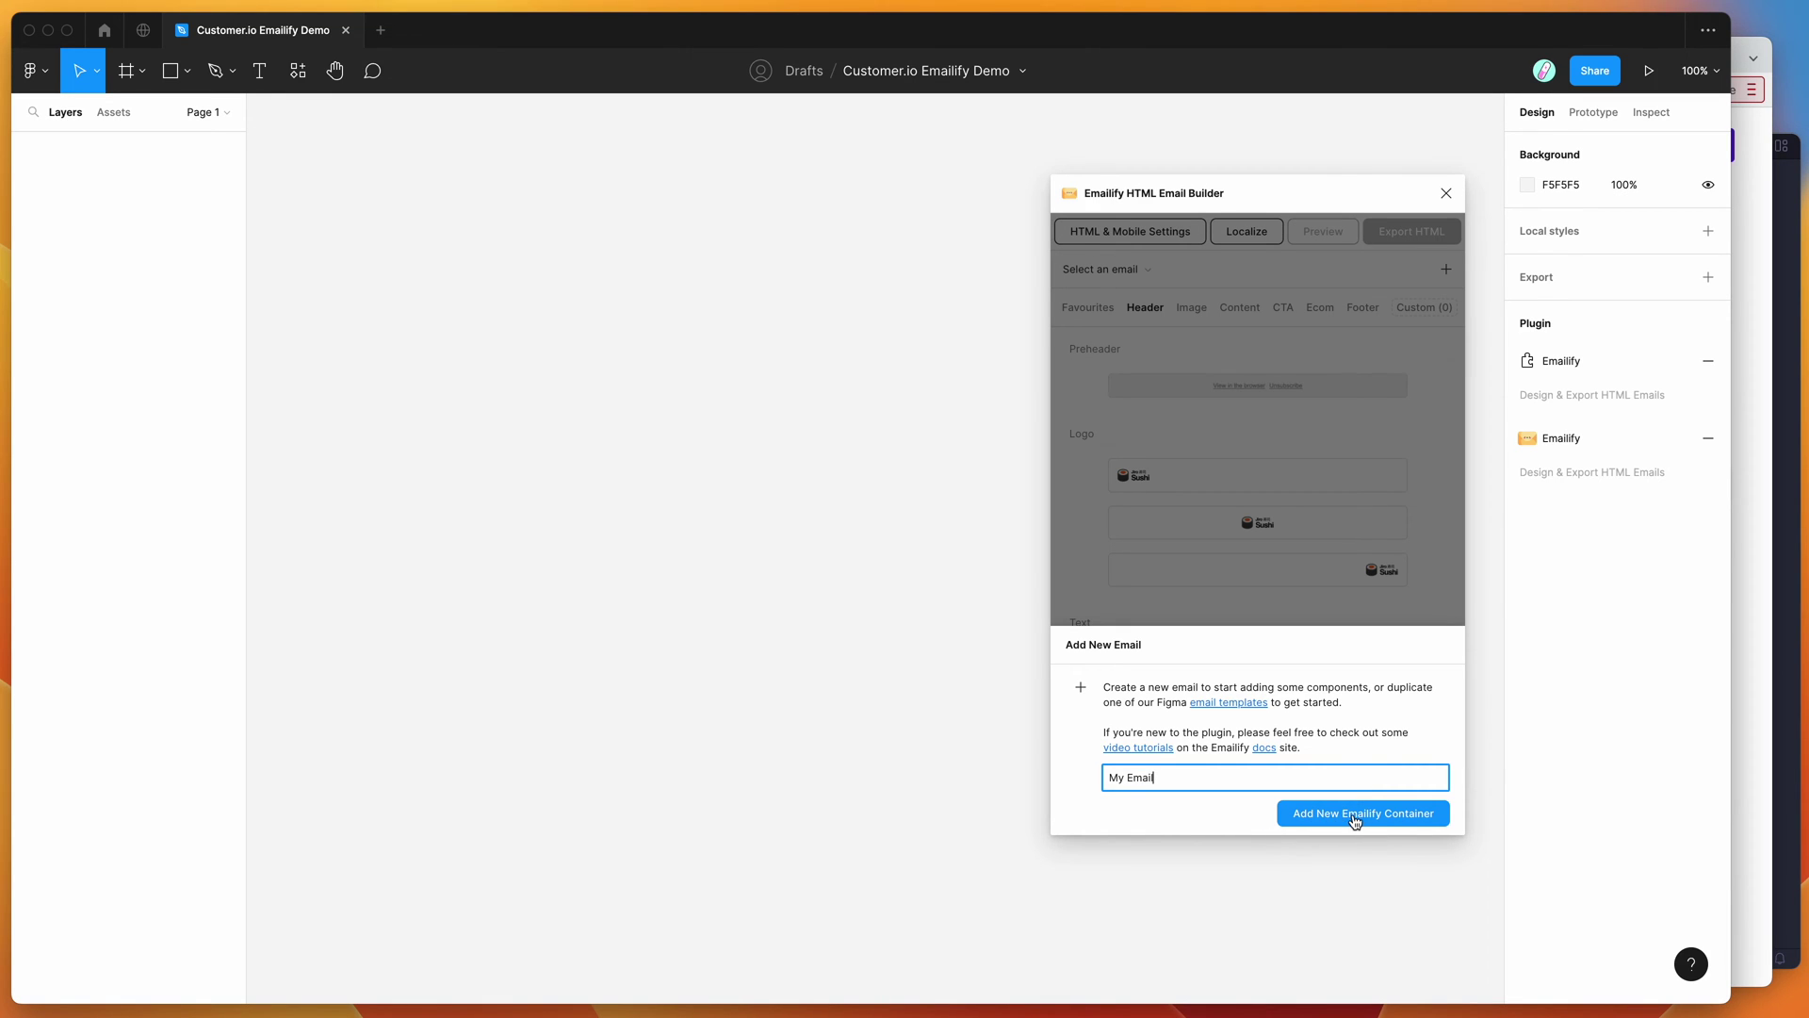
click(1356, 816)
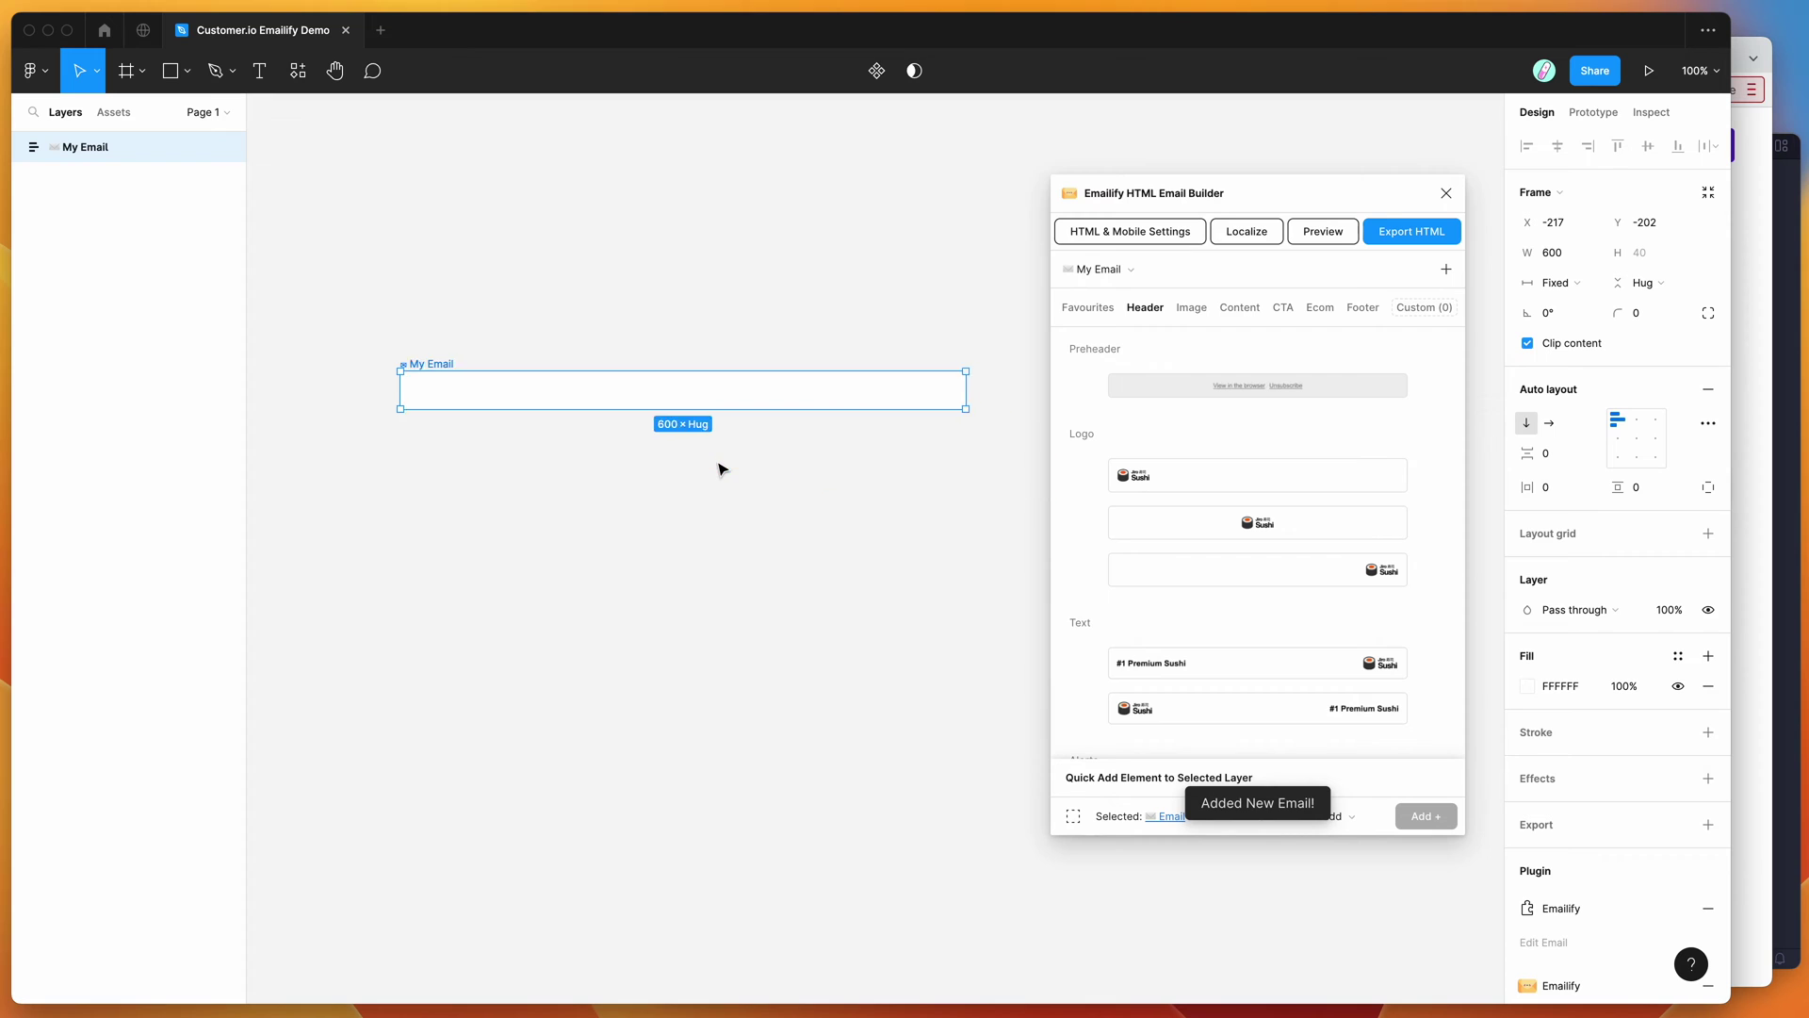
scroll(723, 469, down, 2)
Add the Logo Left header, Dreaming of Sushi video banner and Heading With Paragraph blocks
drag(1258, 191, 1219, 165)
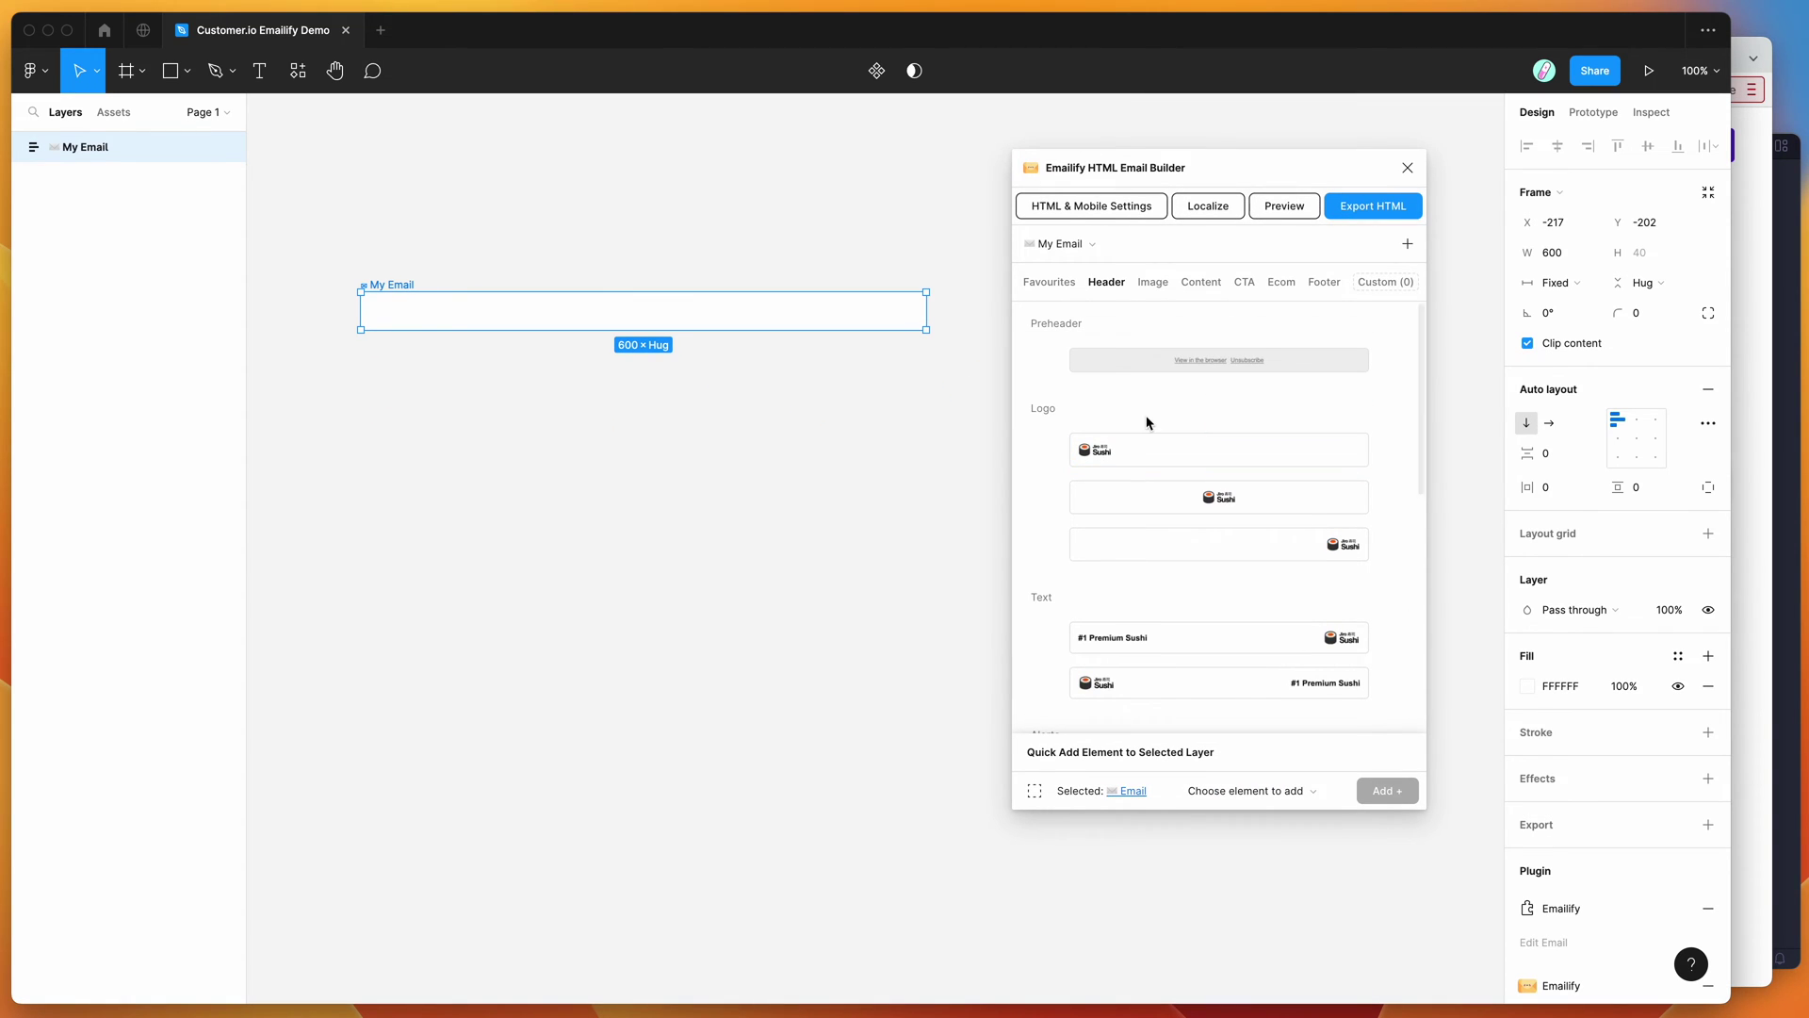
click(1167, 451)
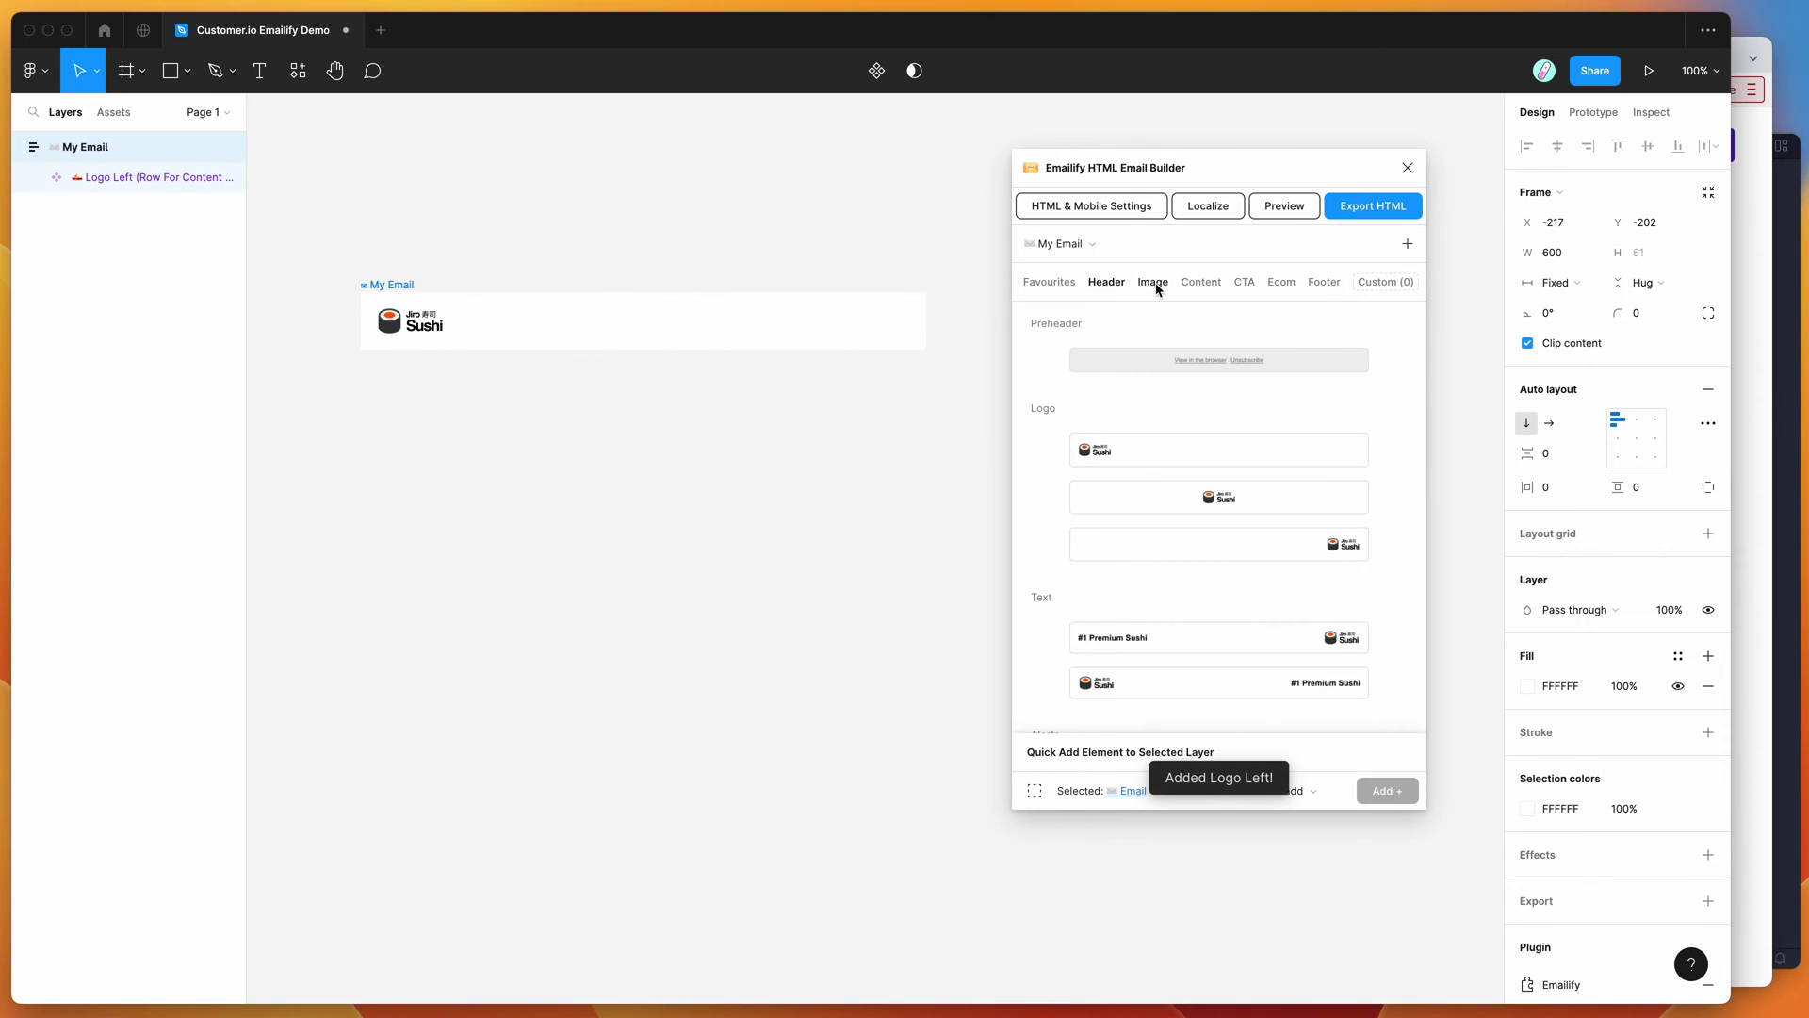
click(1154, 283)
click(1244, 282)
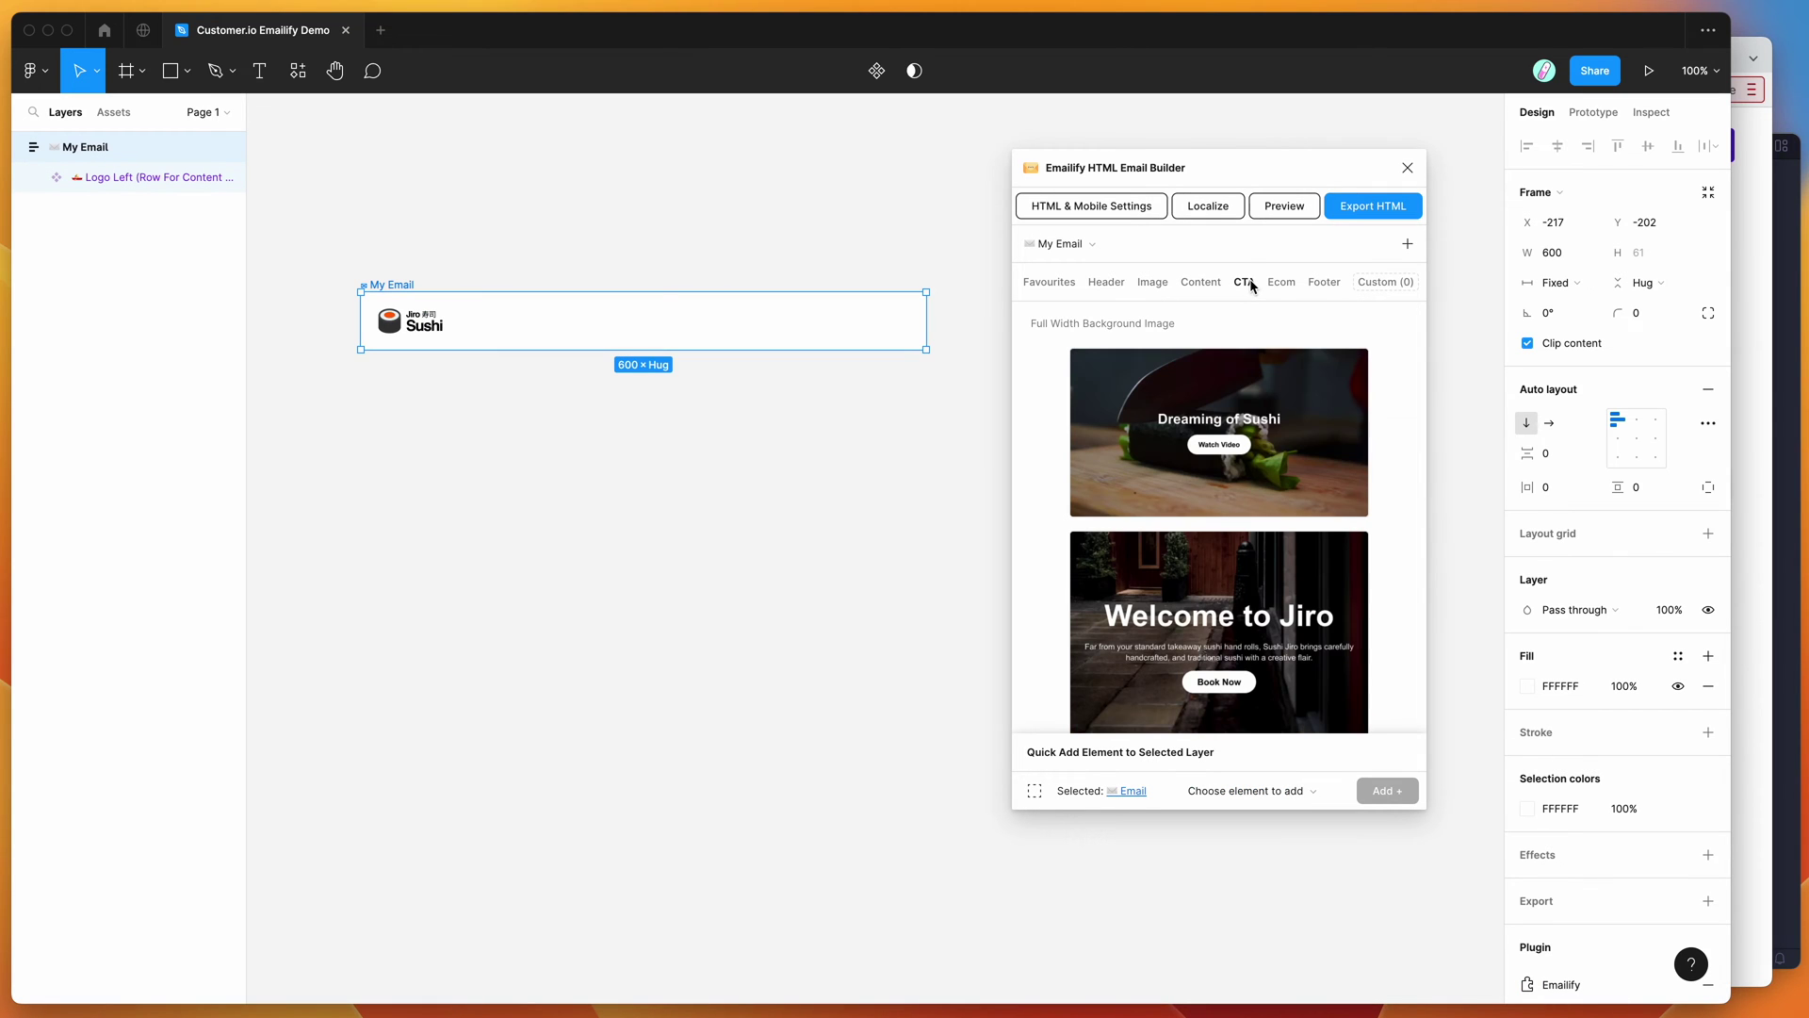
click(1218, 424)
click(1201, 282)
scroll(1148, 432, down, 1)
click(1152, 434)
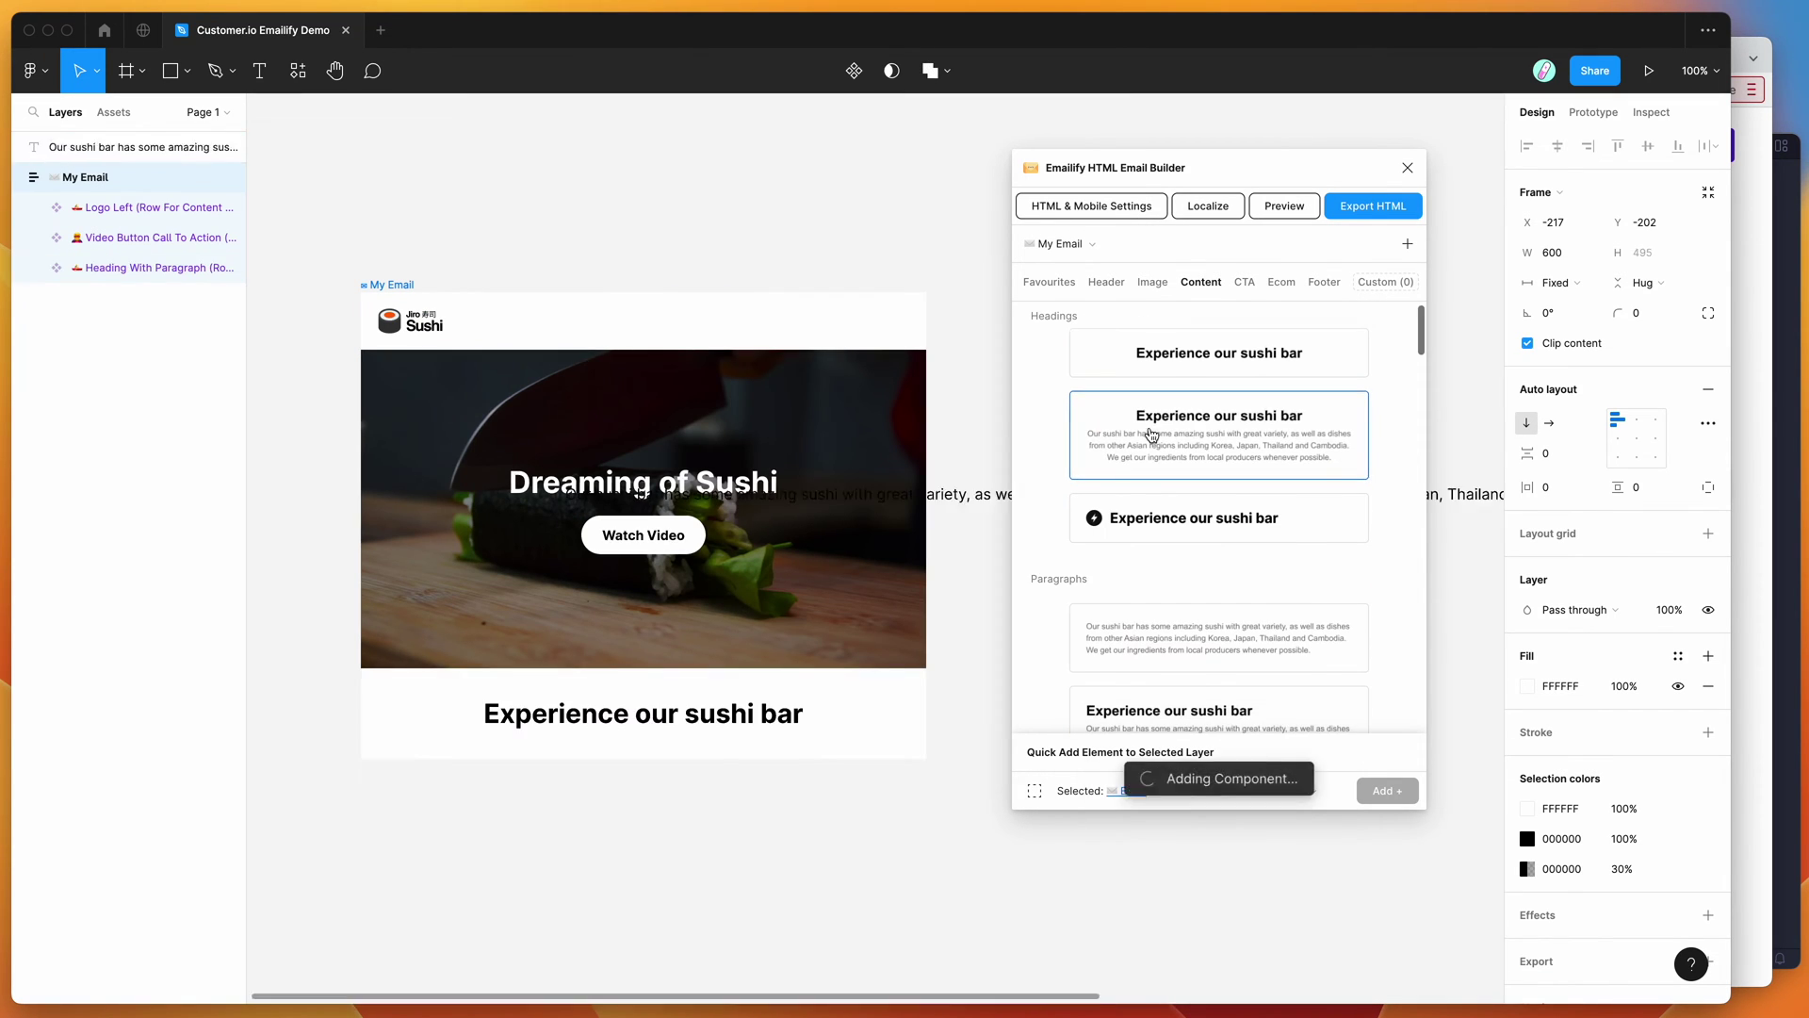
Inspect the 'Experience our sushi bar' heading text, then reselect the whole My Email frame
scroll(517, 531, up, 1)
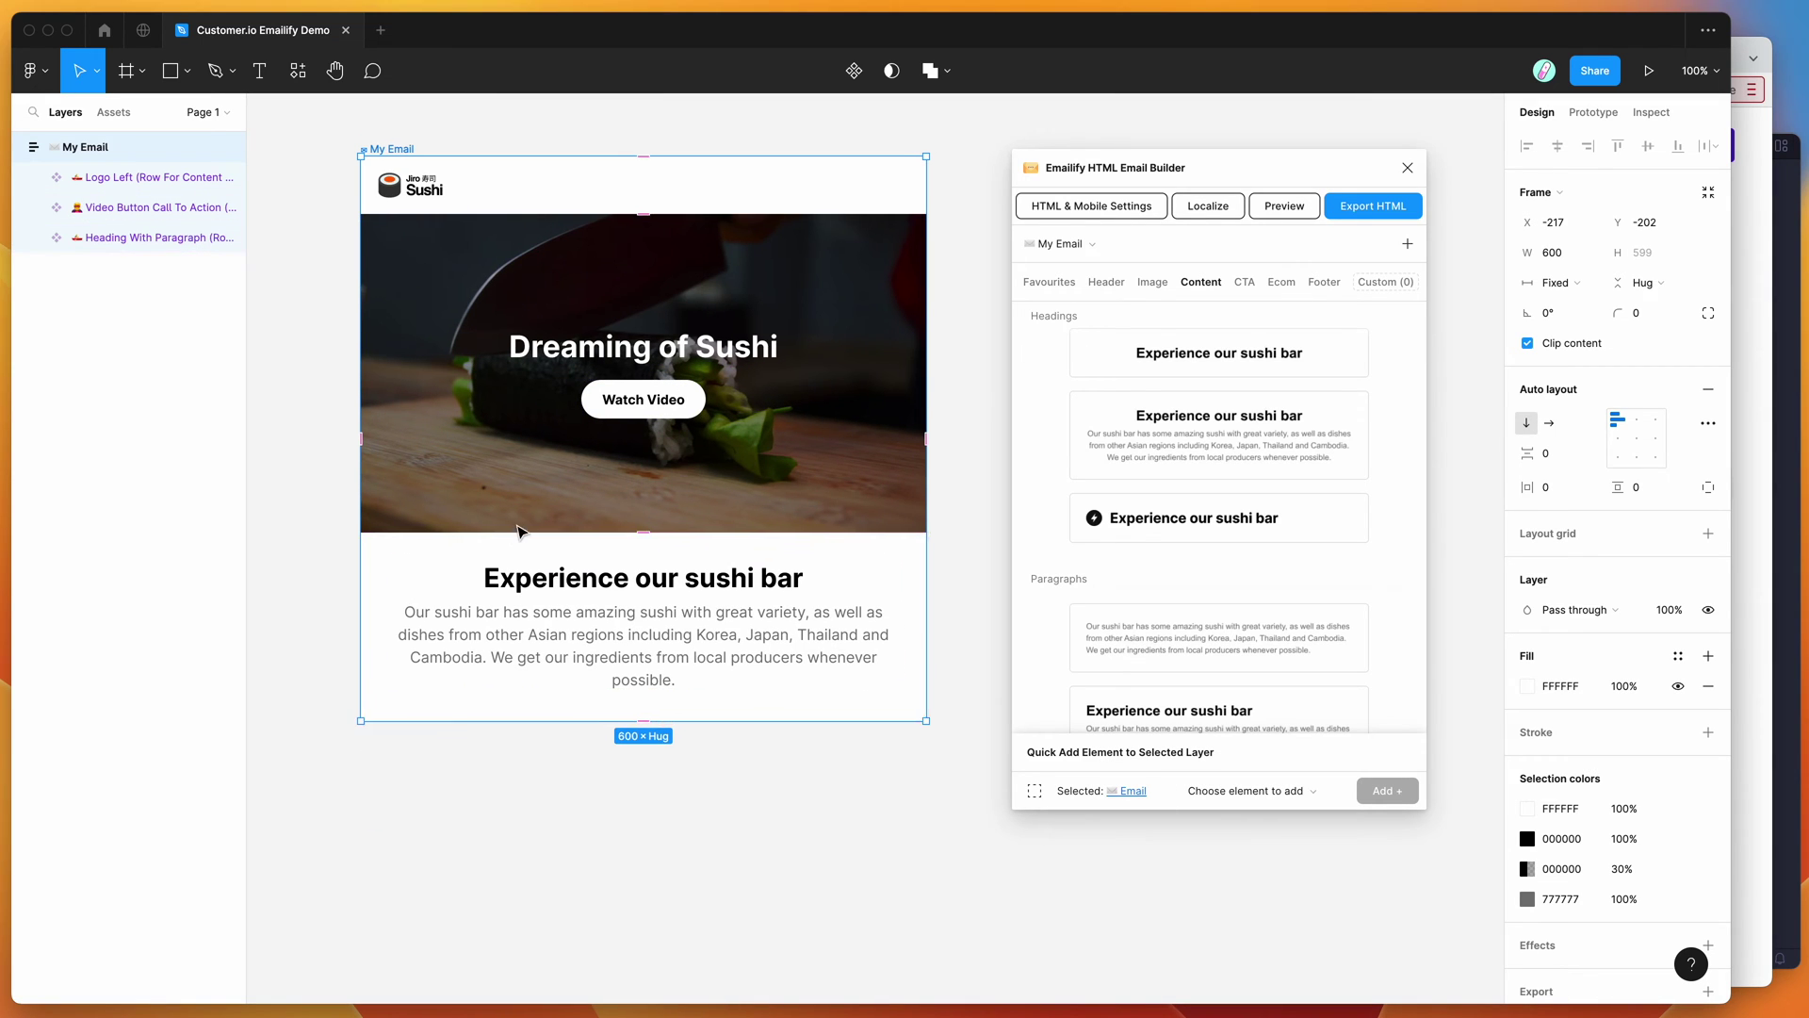
scroll(517, 531, up, 1)
click(619, 590)
double_click(620, 590)
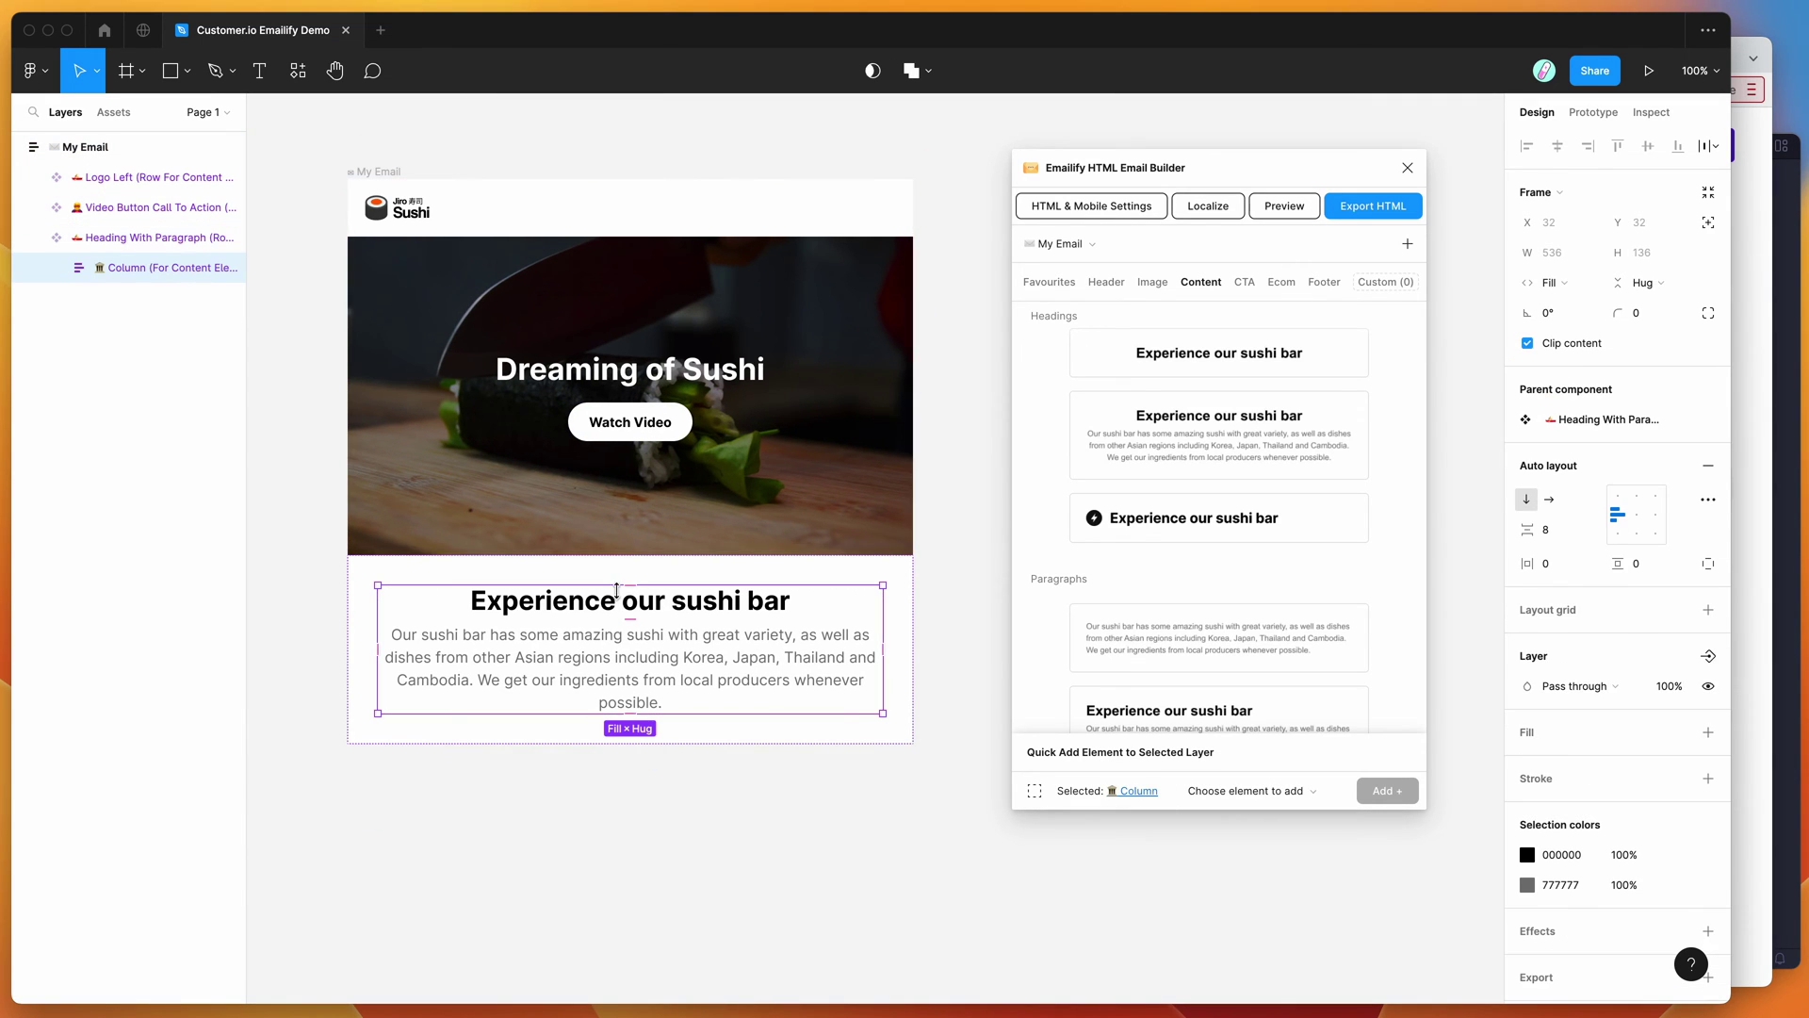
click(619, 596)
scroll(796, 420, up, 2)
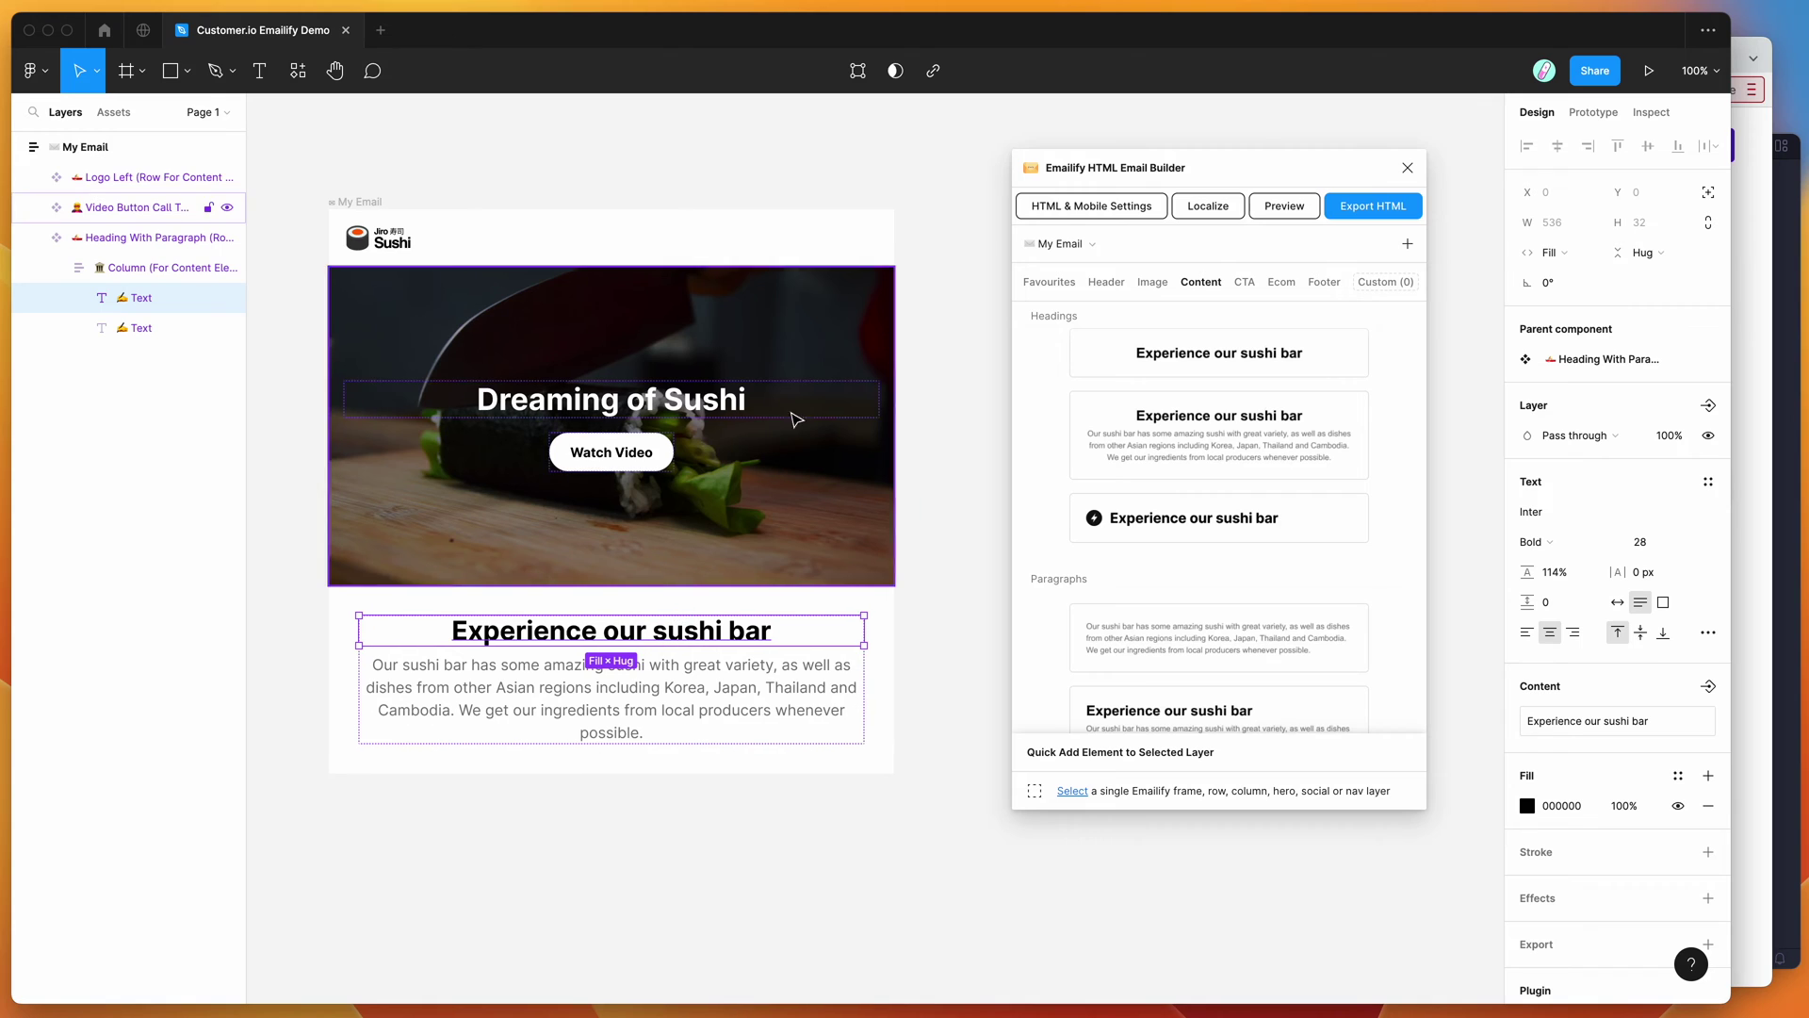
scroll(807, 170, down, 1)
click(801, 145)
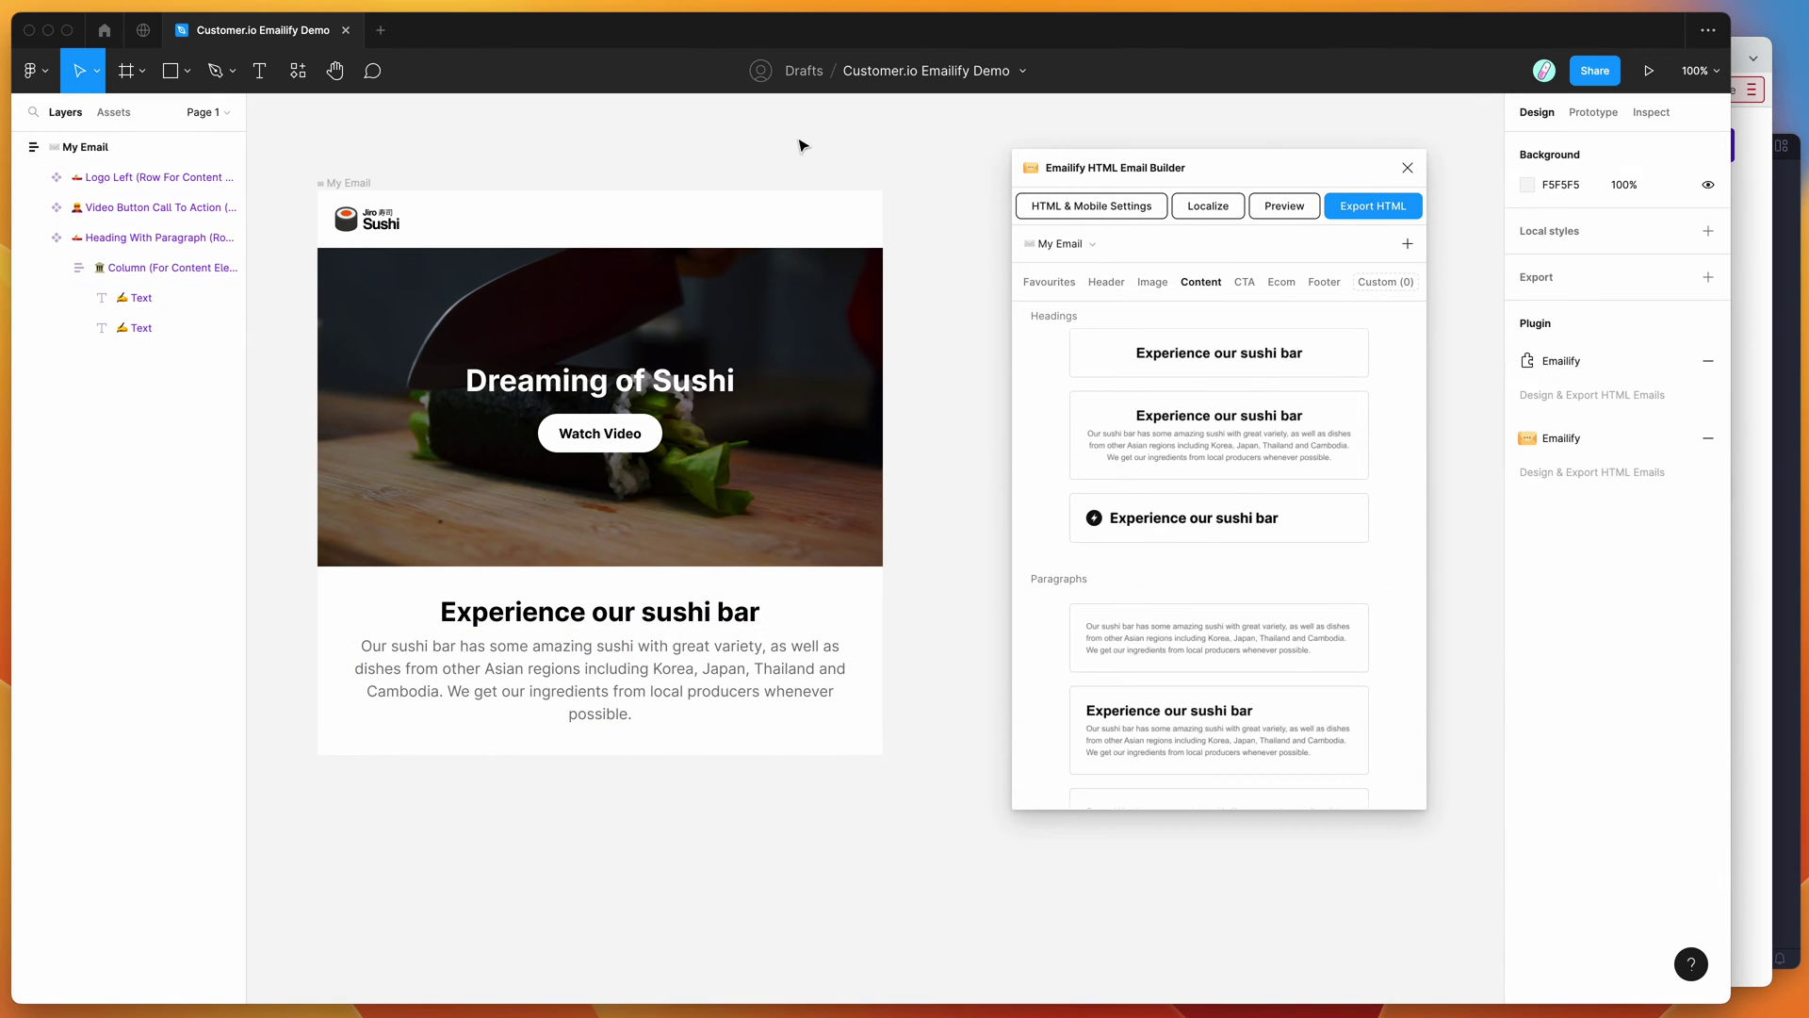
click(361, 184)
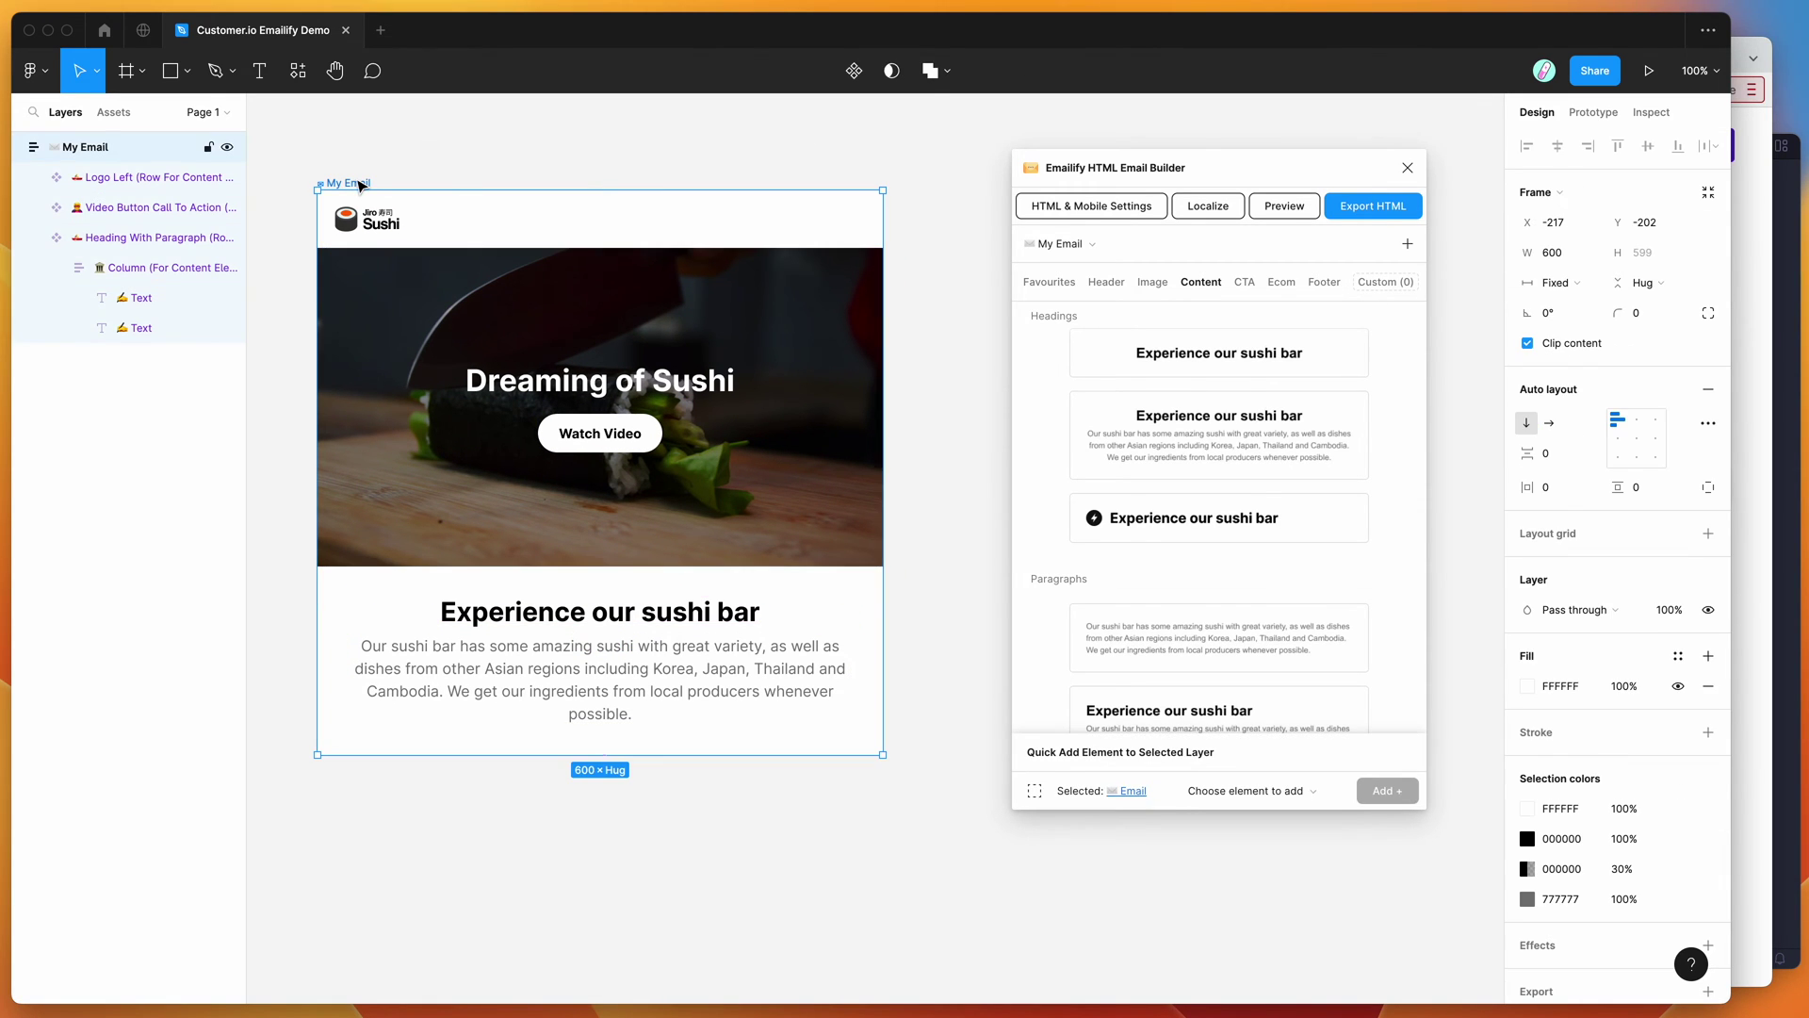
Pan around the canvas to review the My Email frame, then deselect it
drag(1293, 170, 1243, 174)
scroll(709, 456, down, 1)
scroll(709, 455, right, 1)
scroll(711, 455, up, 1)
scroll(711, 455, left, 1)
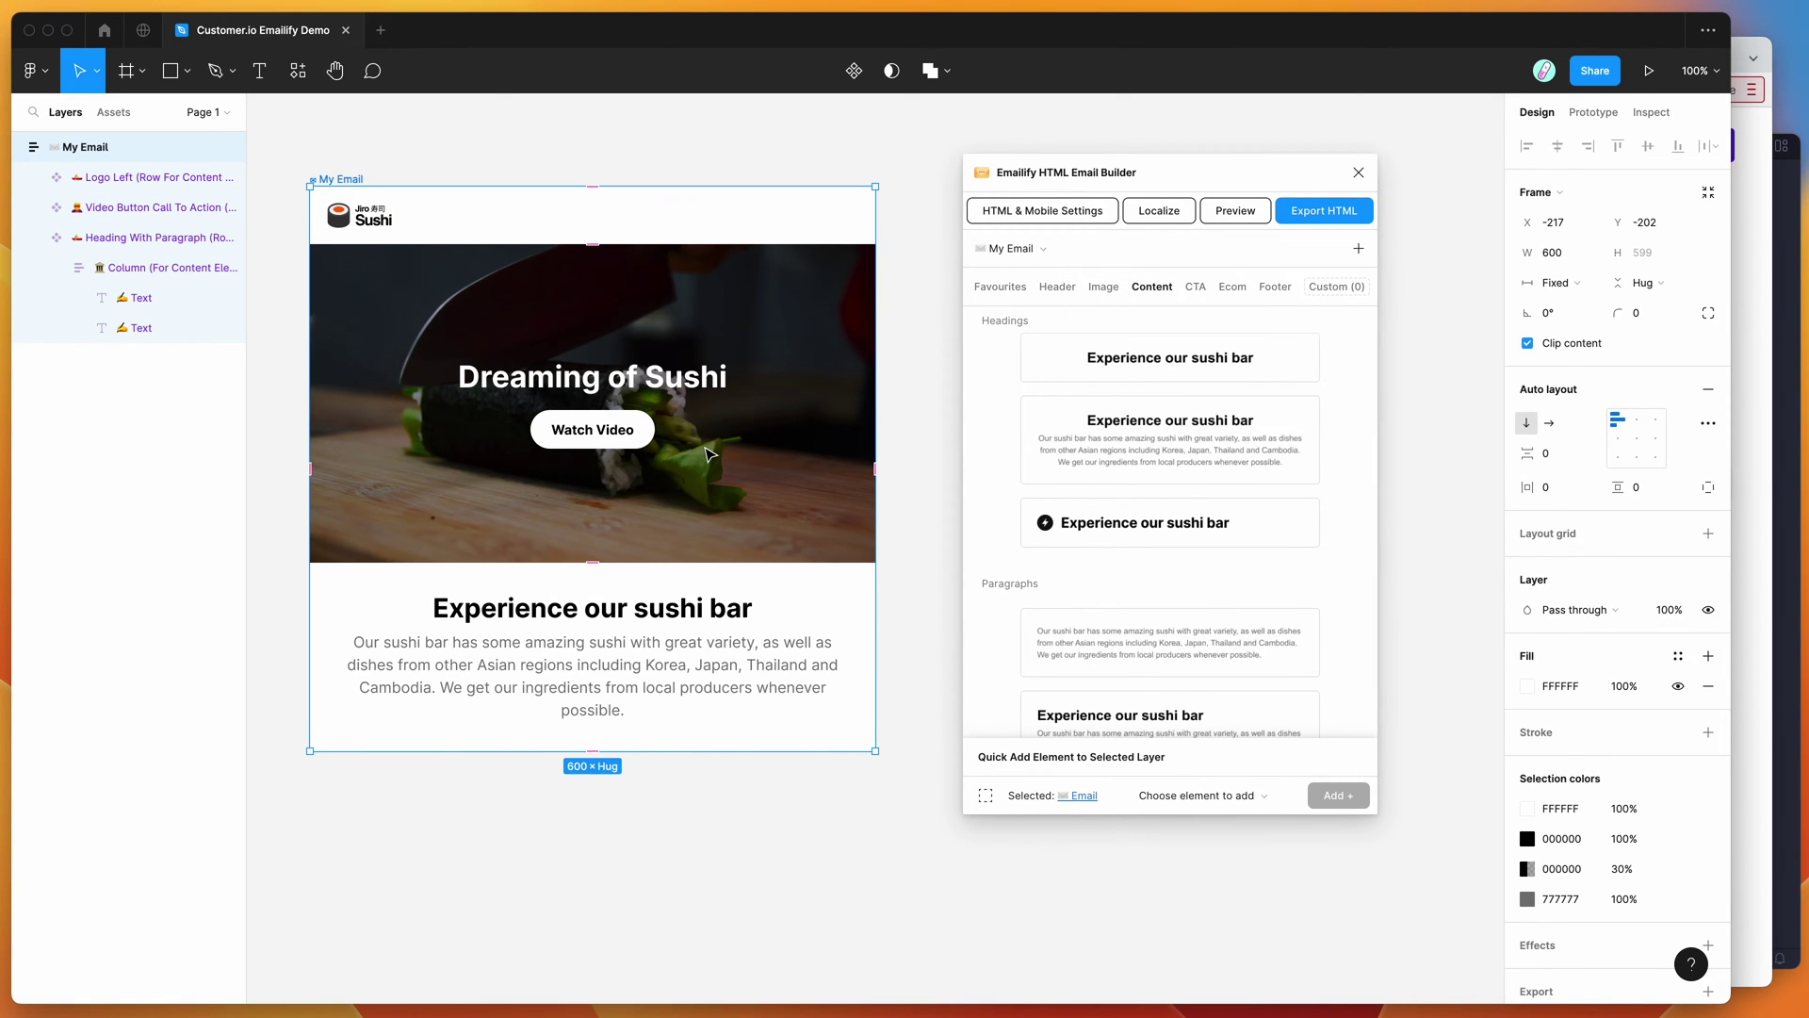
click(897, 390)
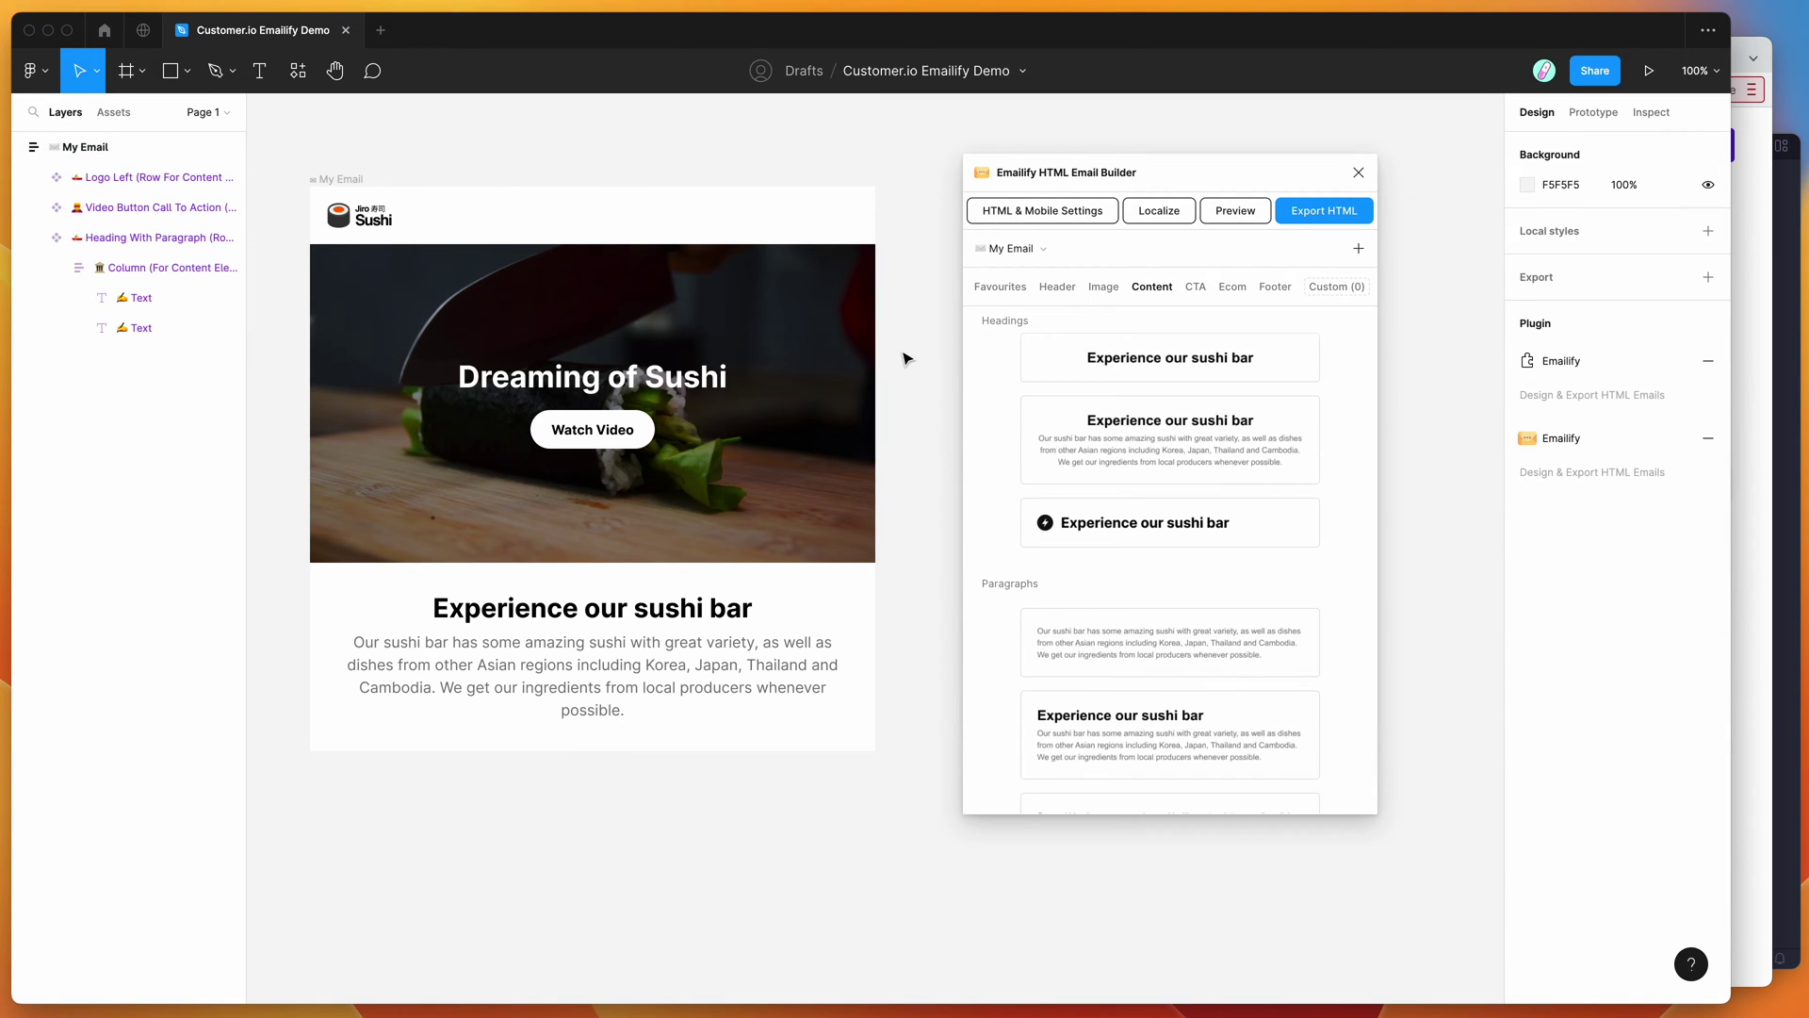
scroll(905, 359, down, 1)
scroll(905, 358, left, 1)
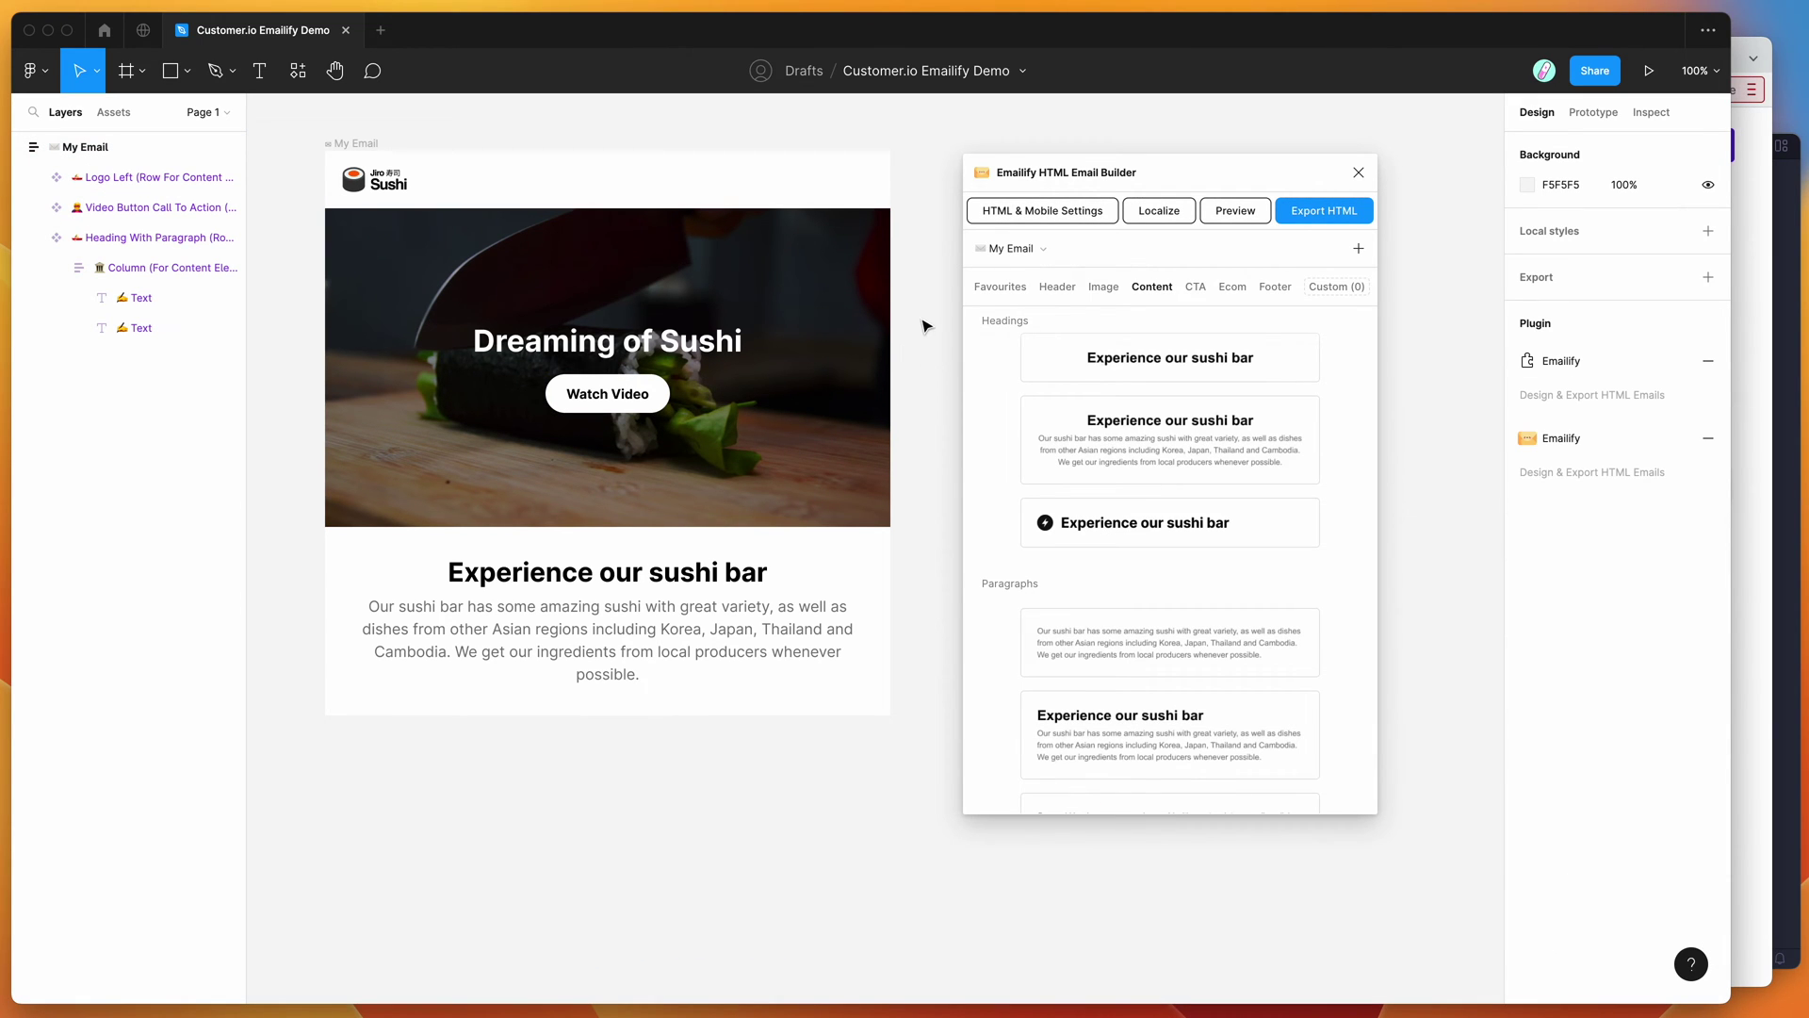
Append Emailify's Customer.io footer with Unsubscribe and View in the browser links to My Email
click(357, 144)
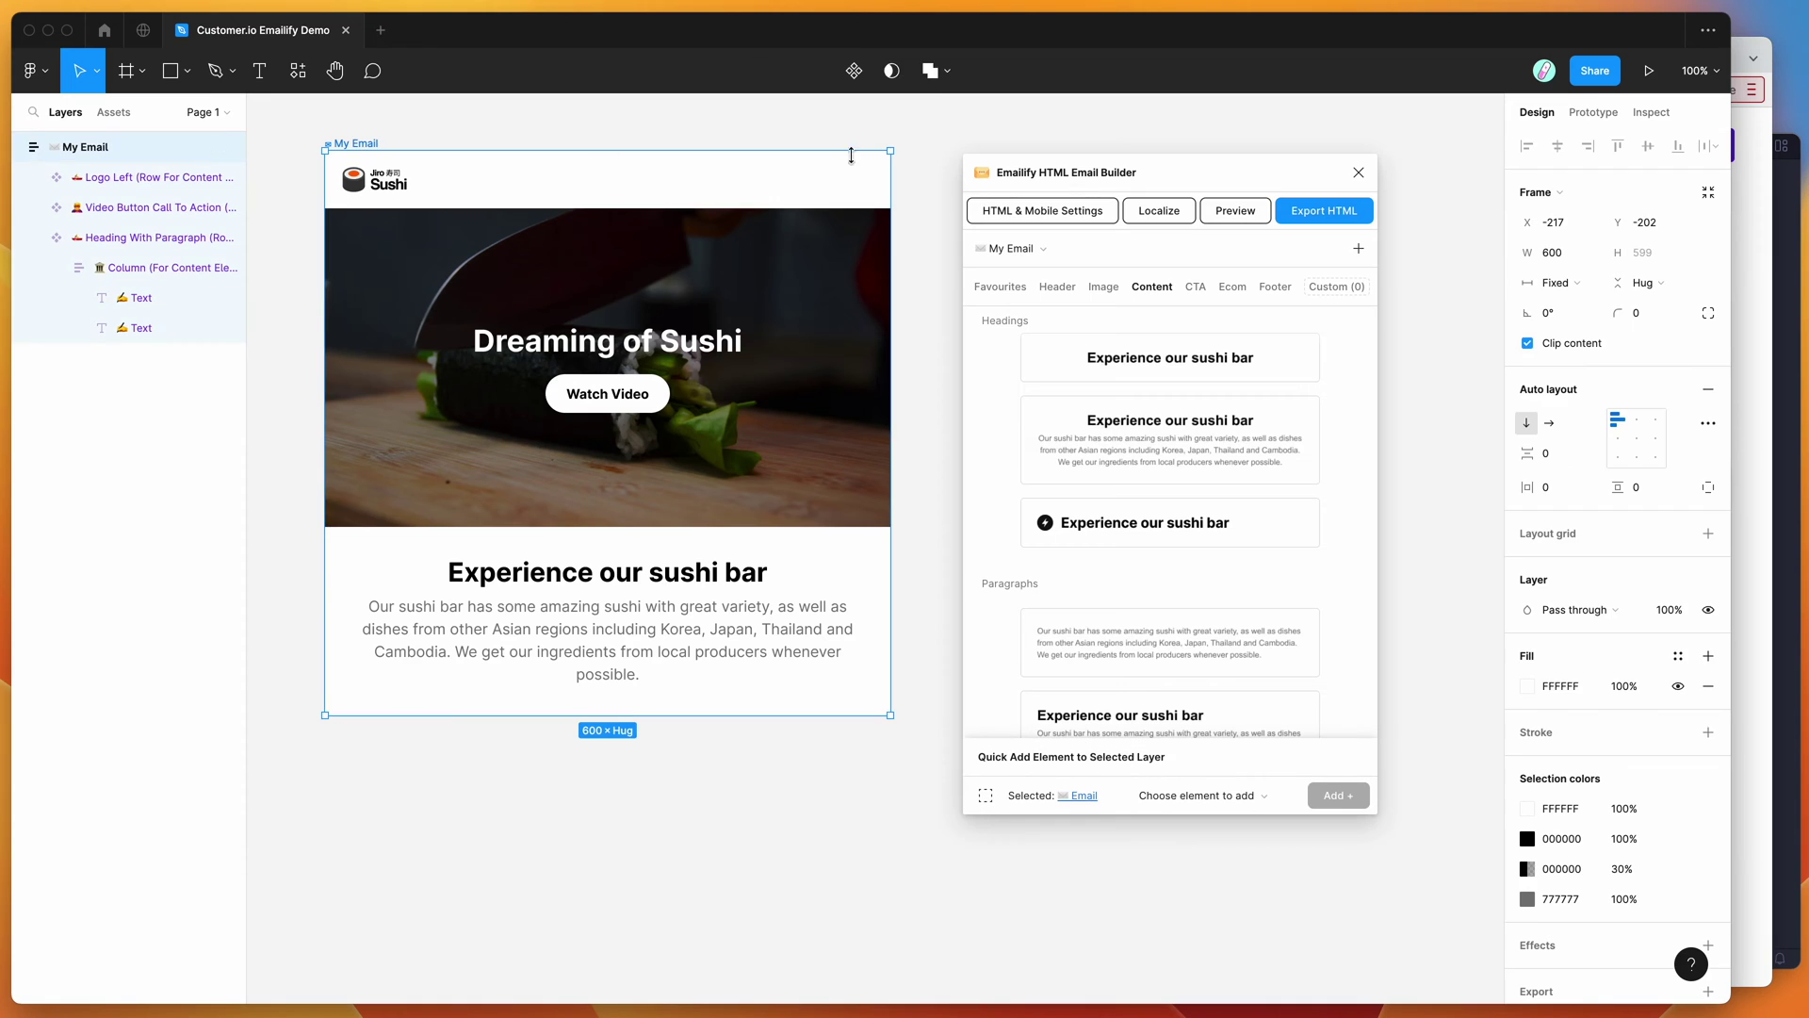
click(1276, 288)
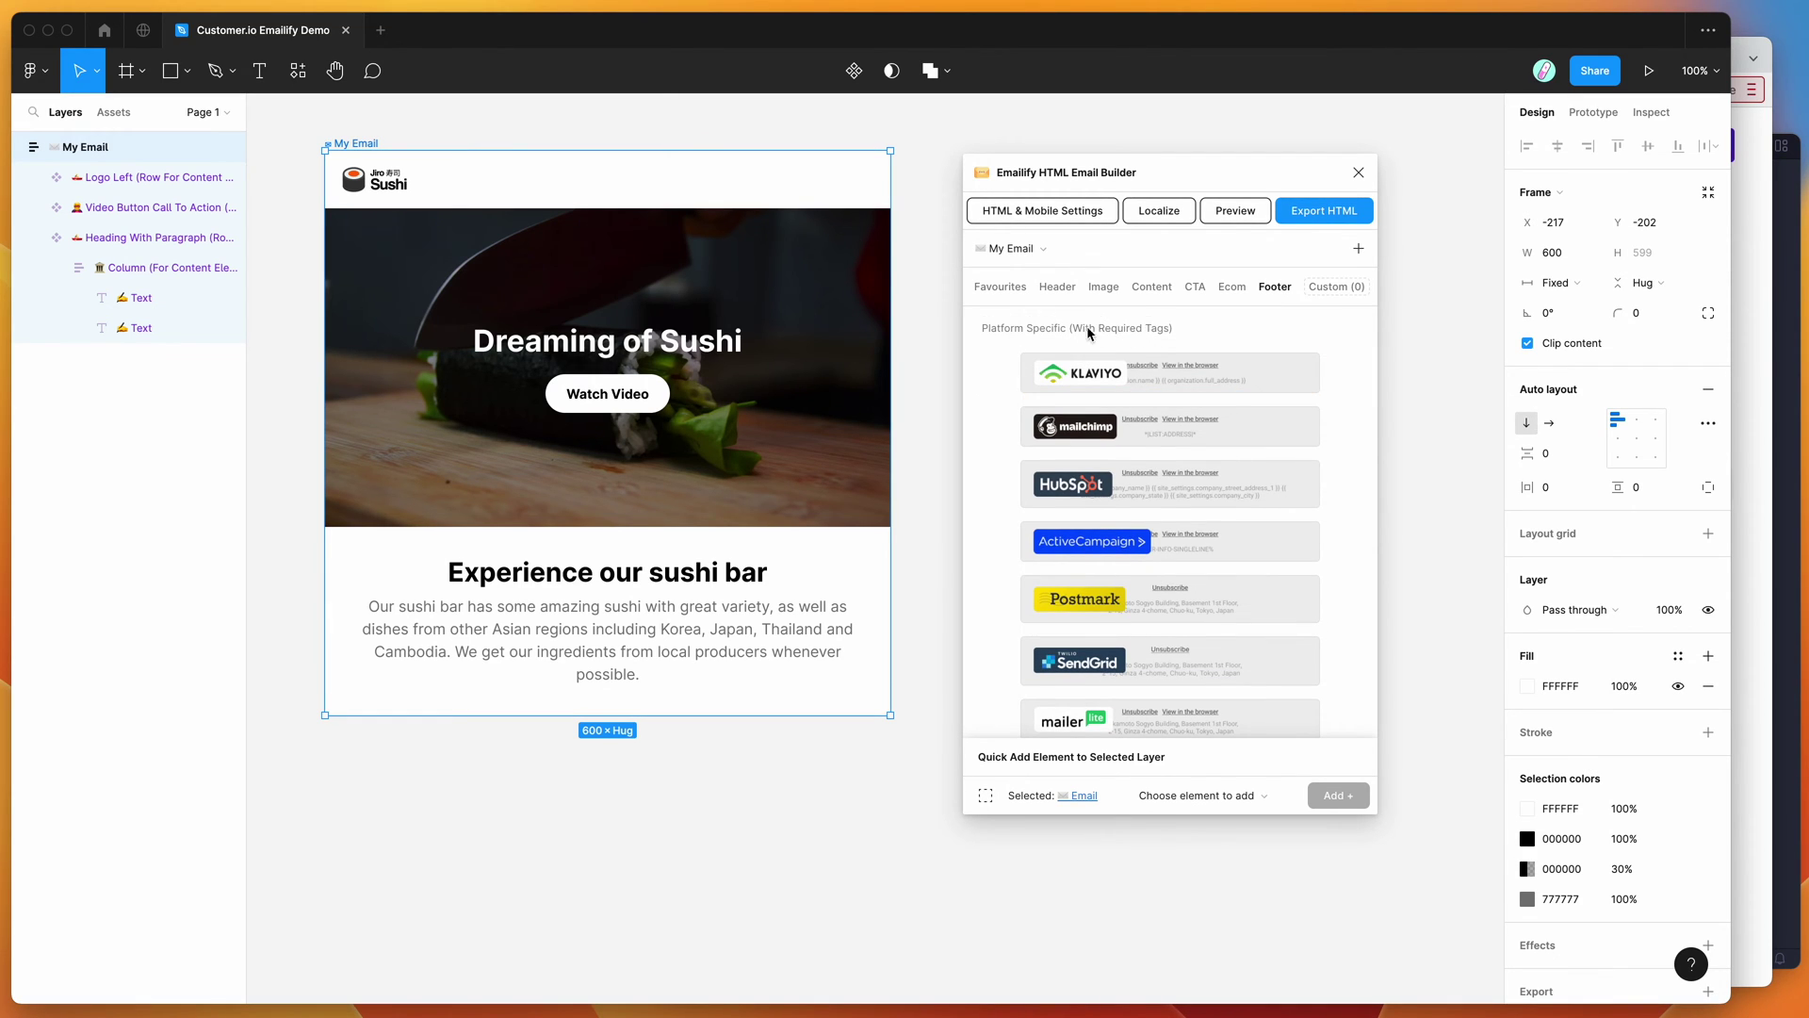
scroll(990, 429, down, 5)
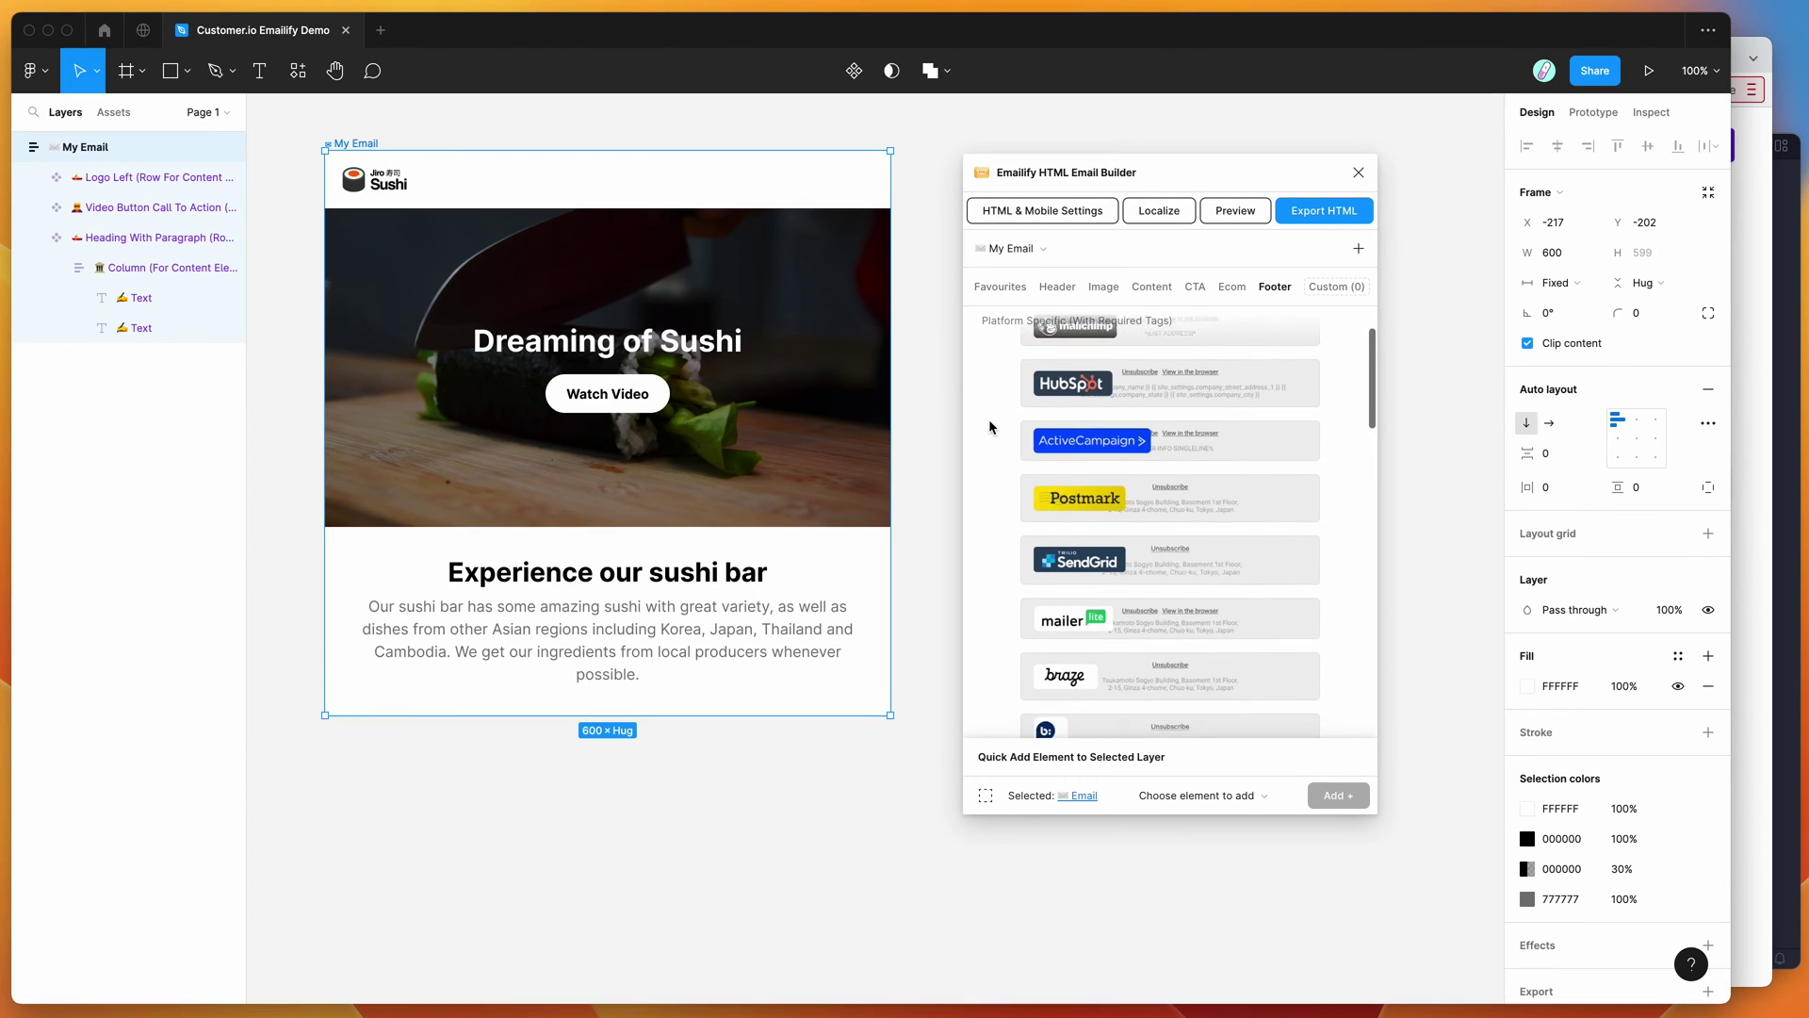
scroll(989, 427, down, 4)
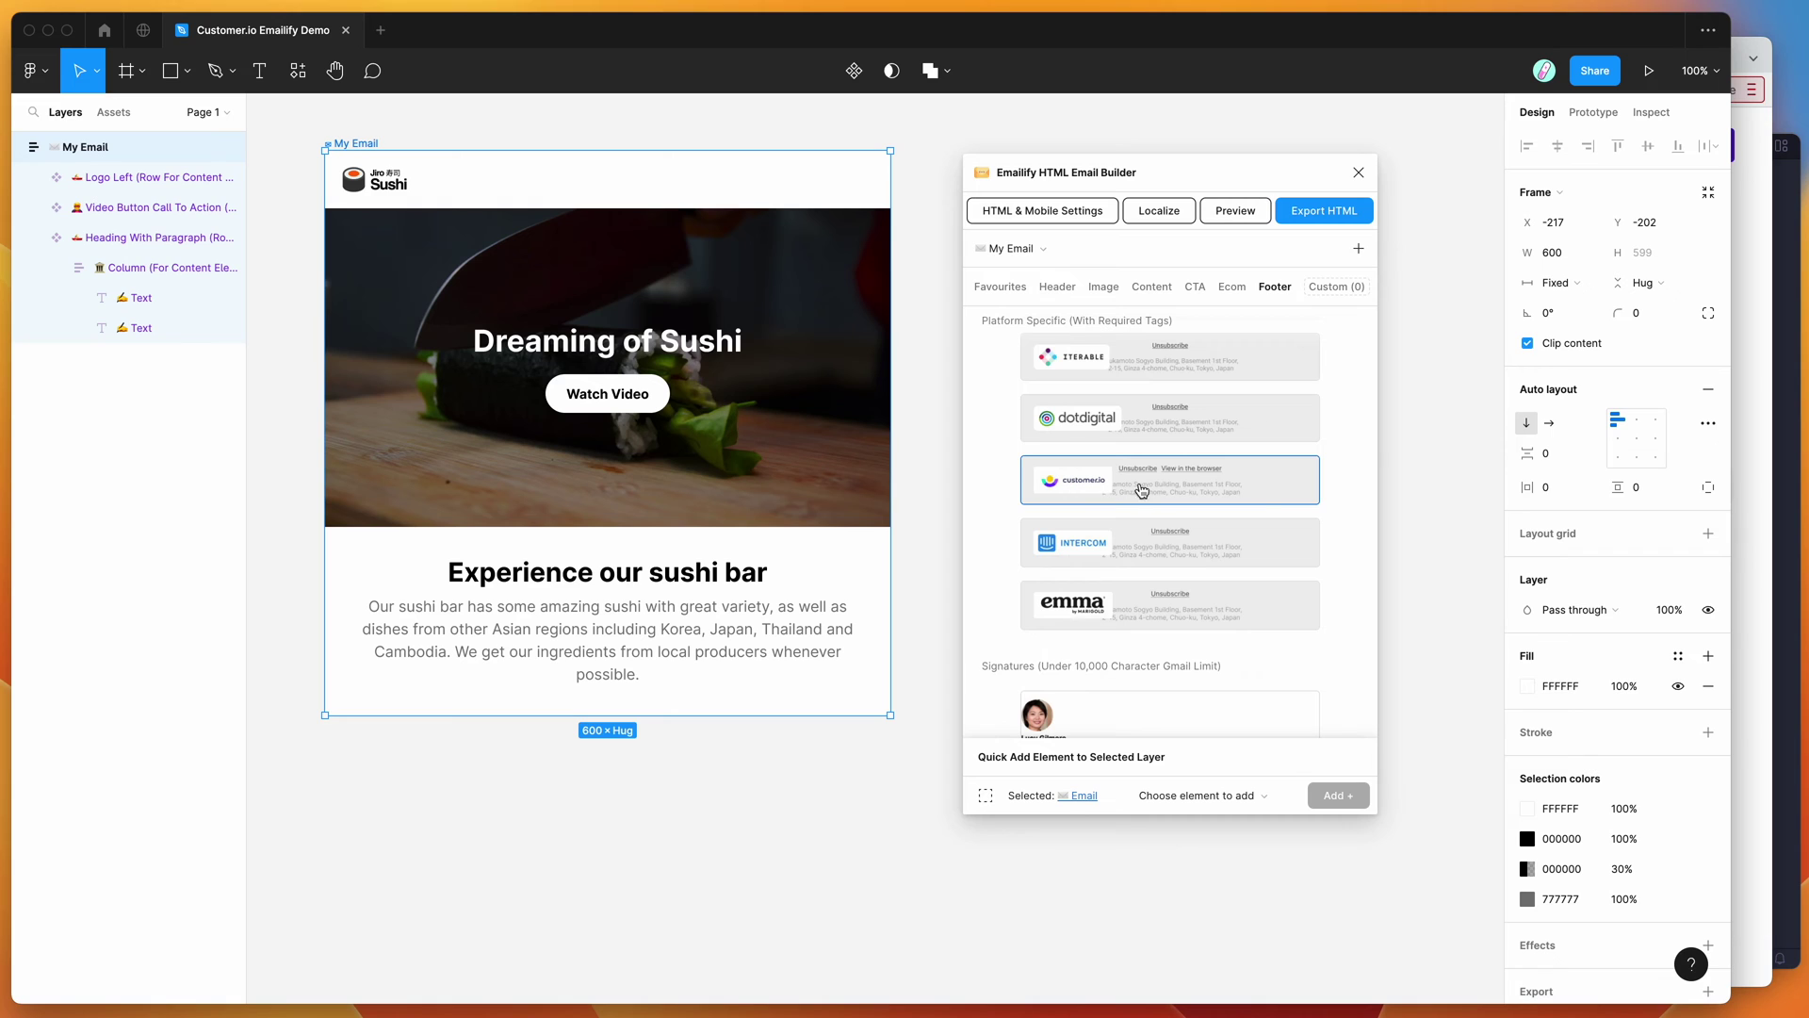
click(1192, 489)
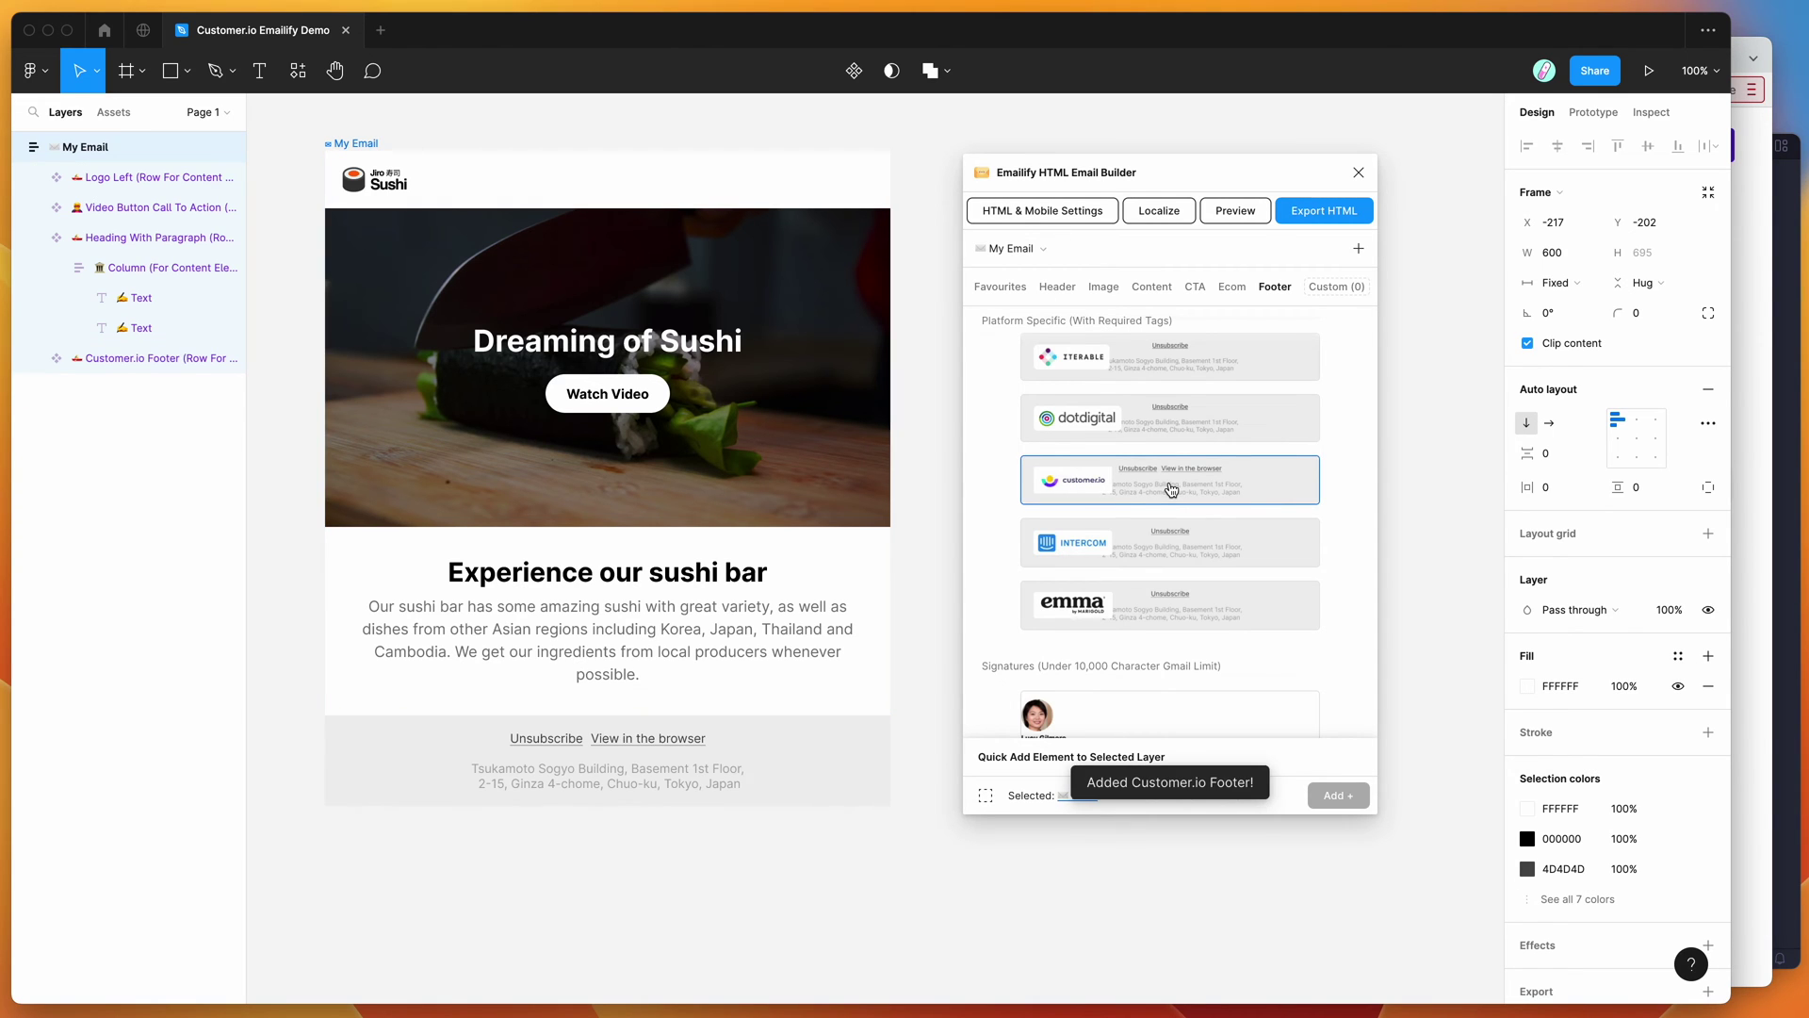
click(773, 726)
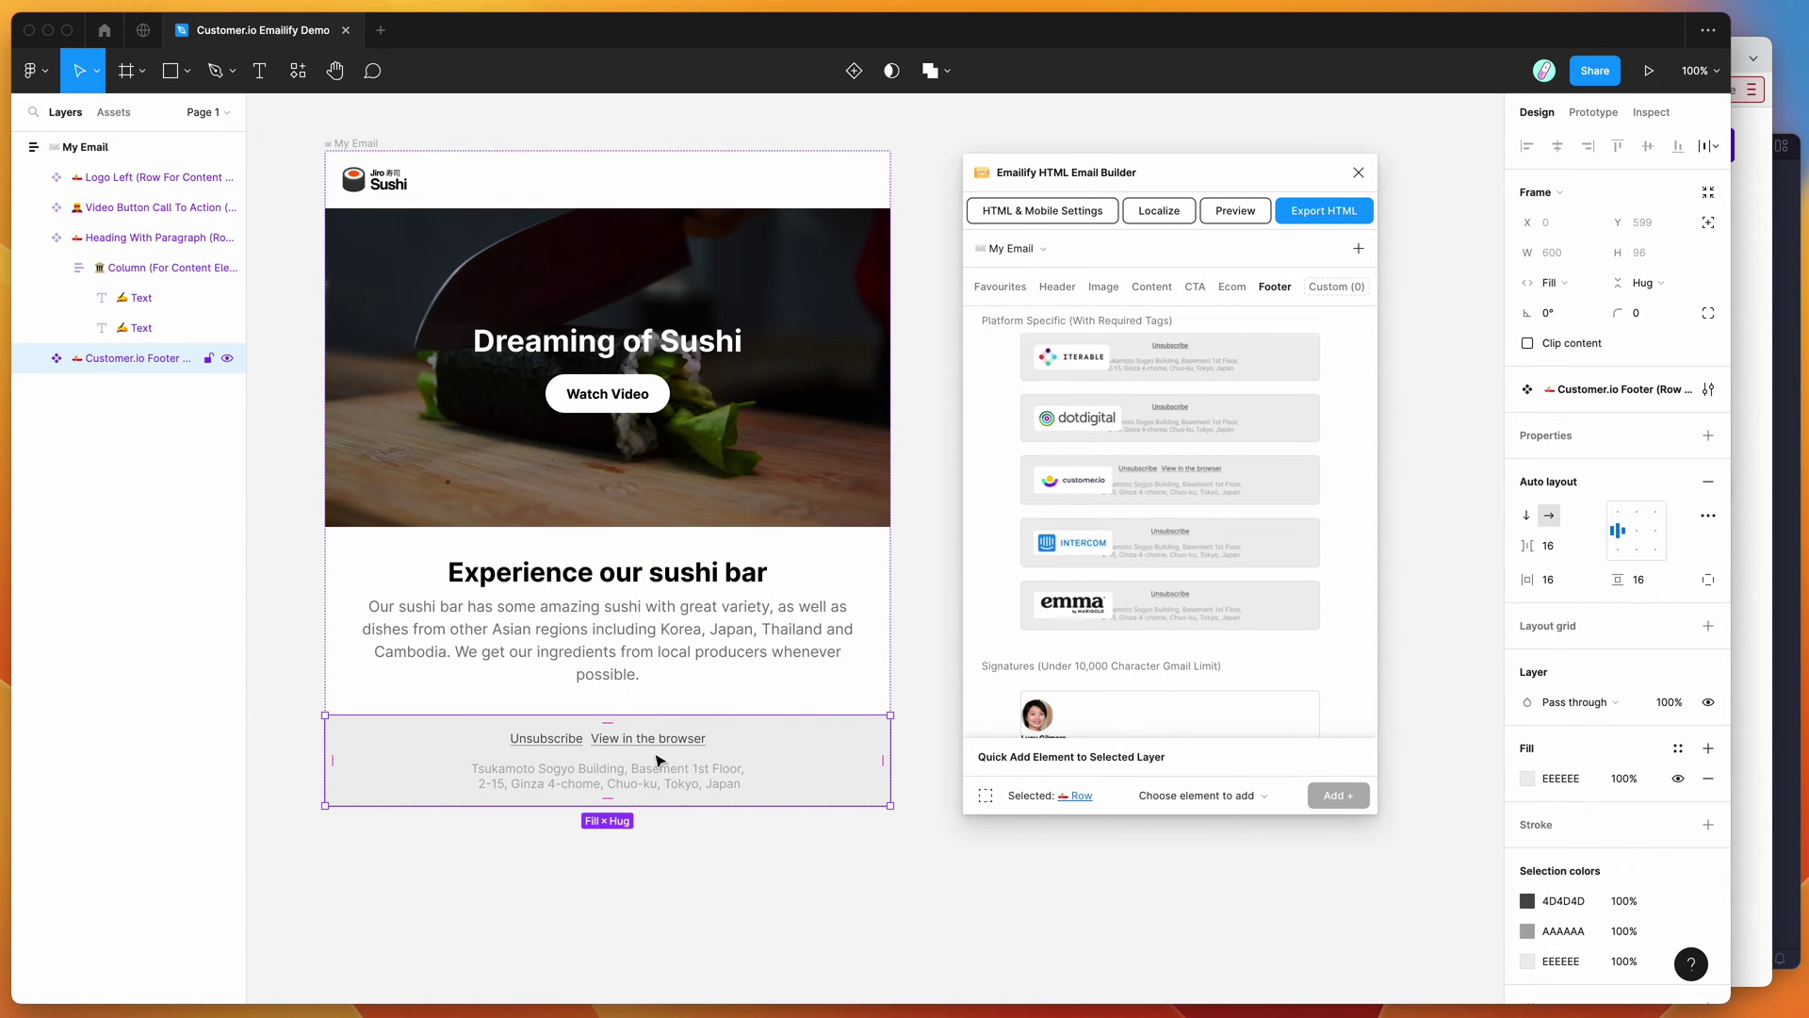
scroll(578, 757, down, 1)
scroll(582, 758, up, 3)
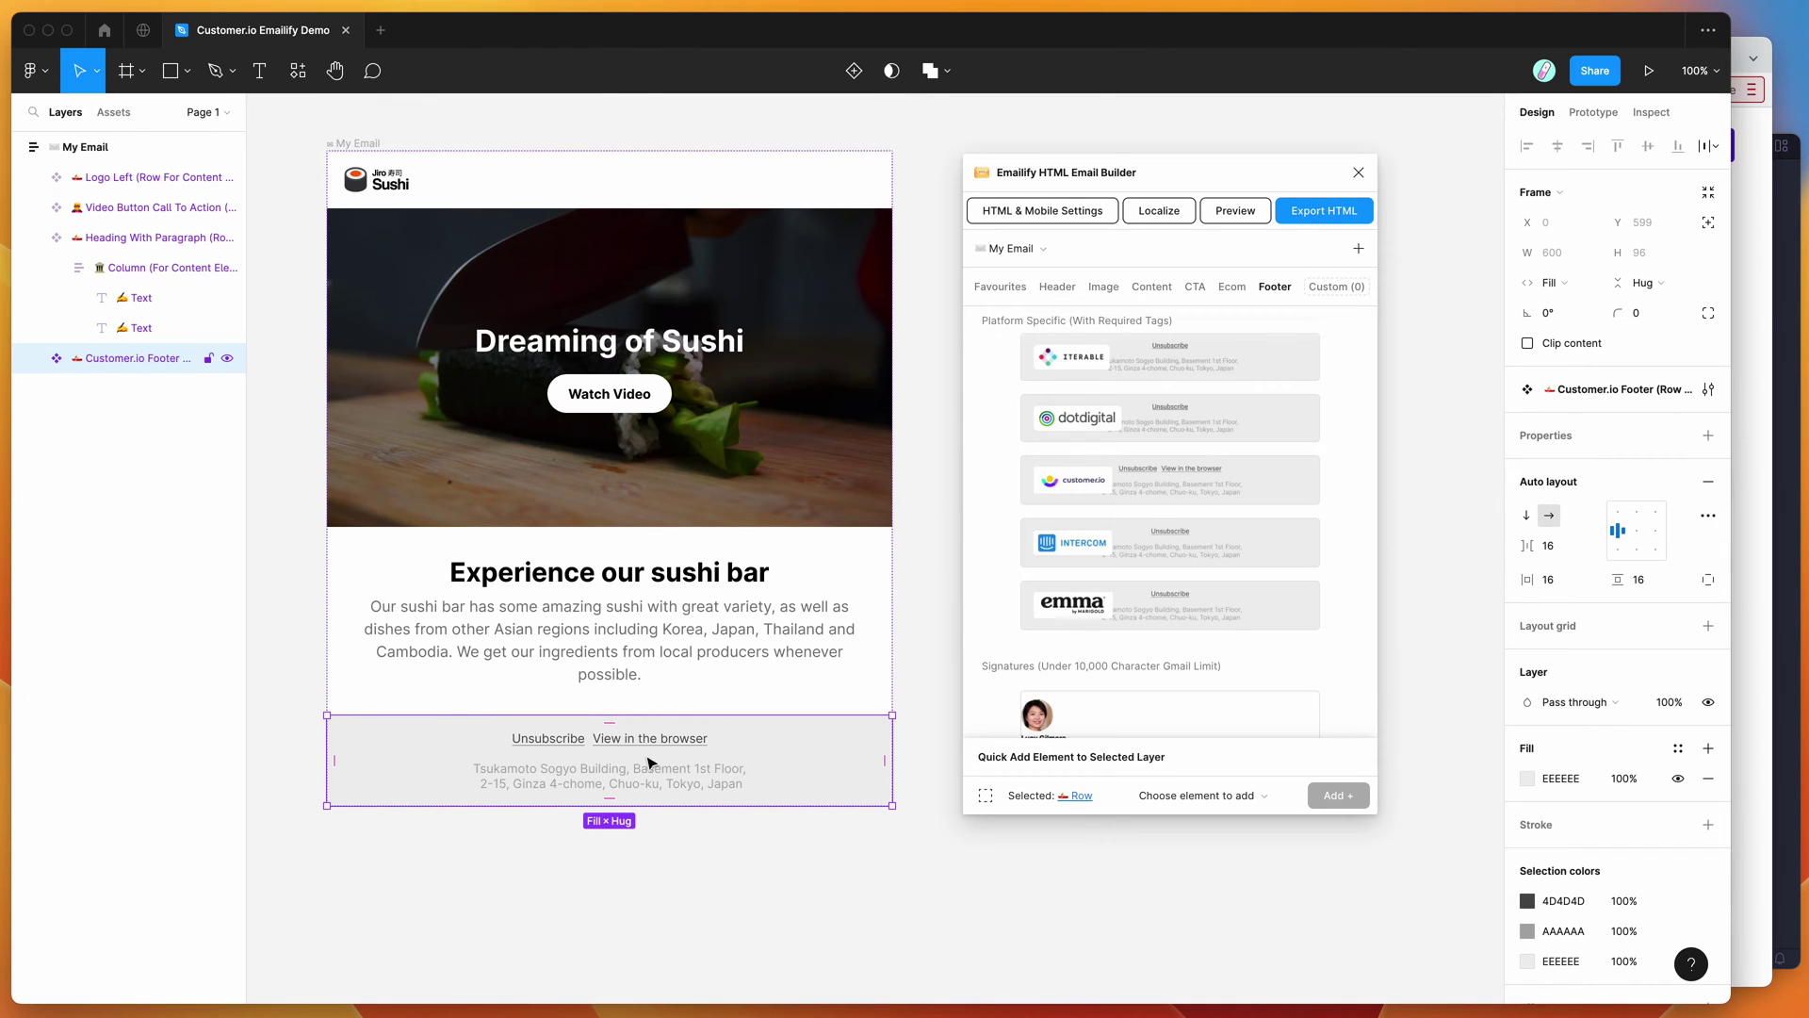
double_click(547, 749)
double_click(548, 749)
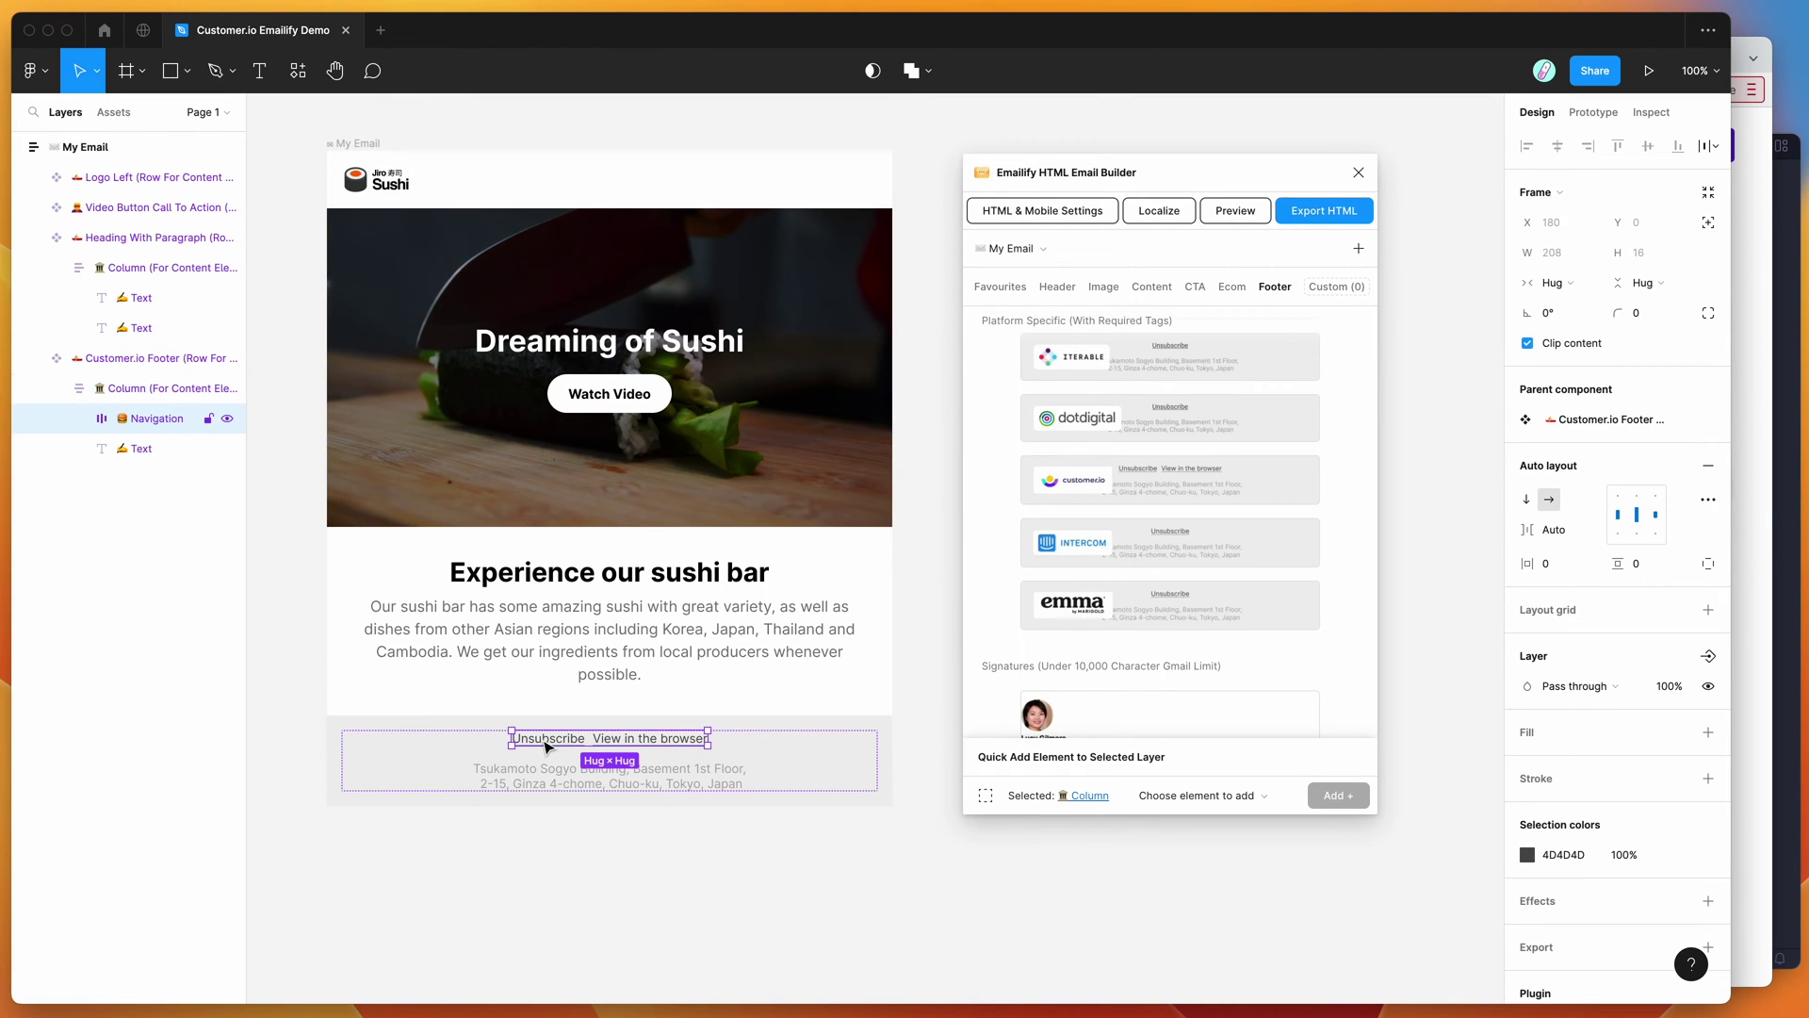
double_click(550, 745)
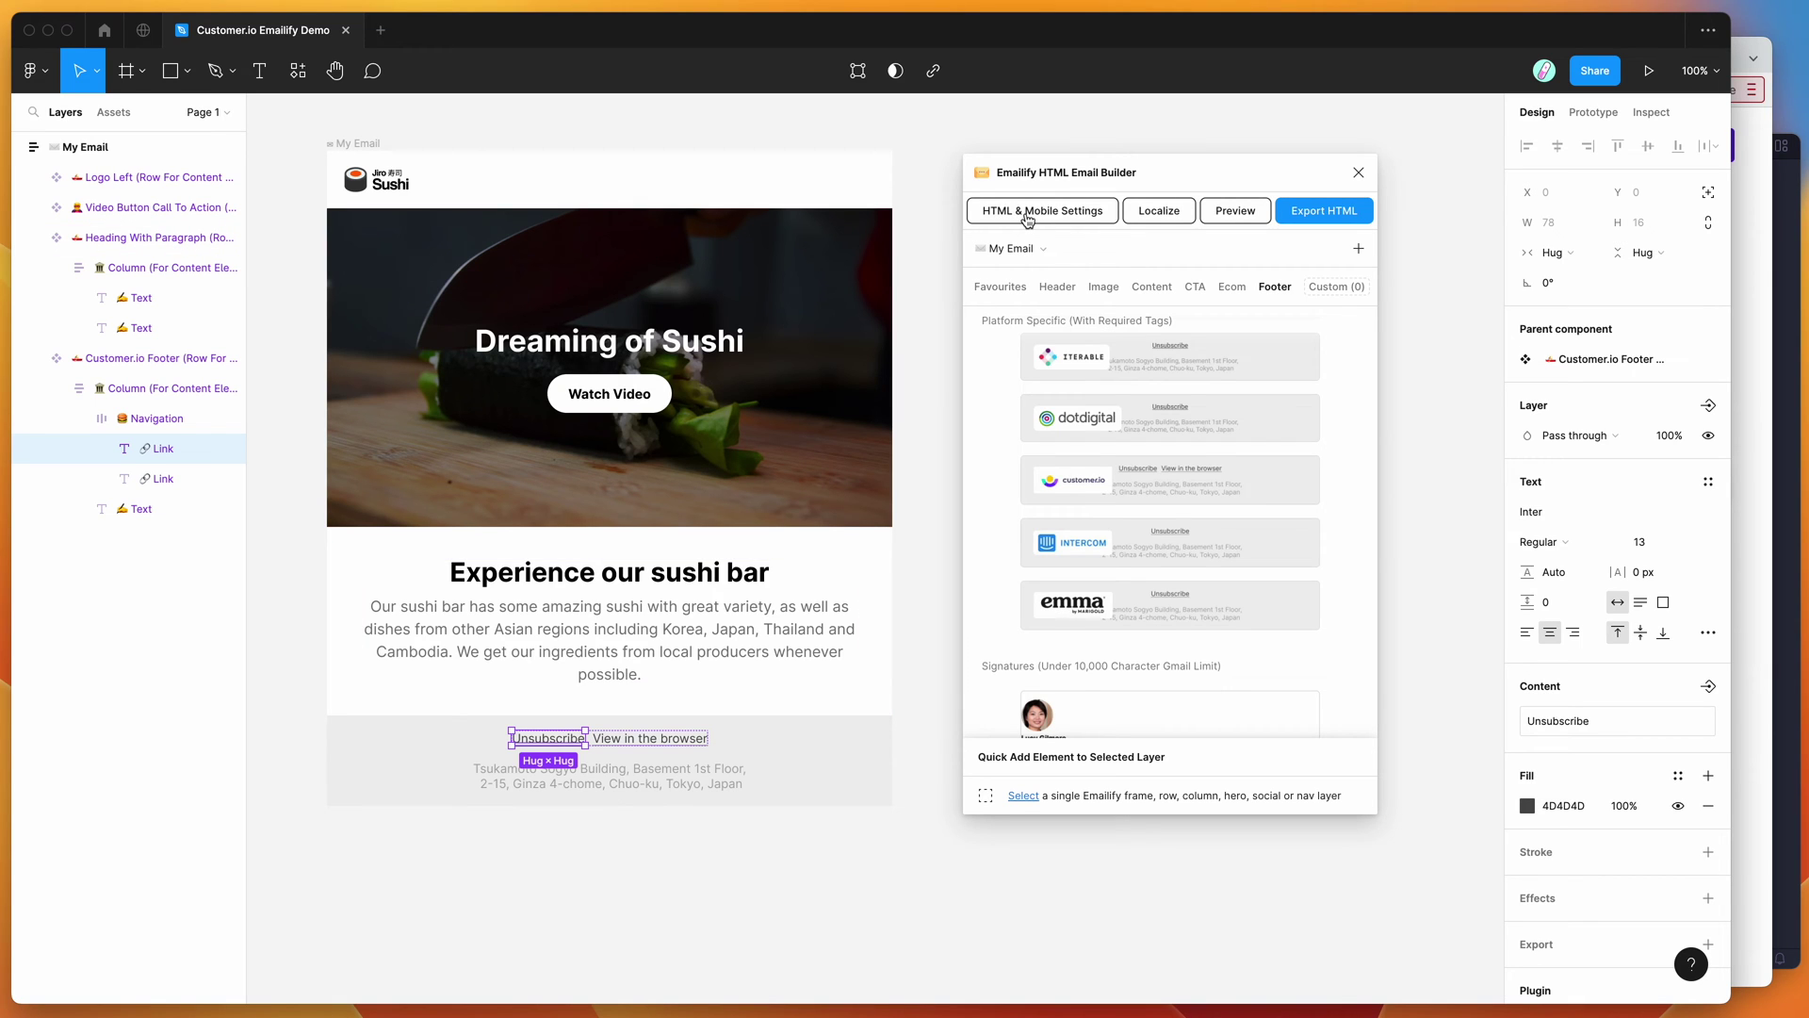
click(1074, 215)
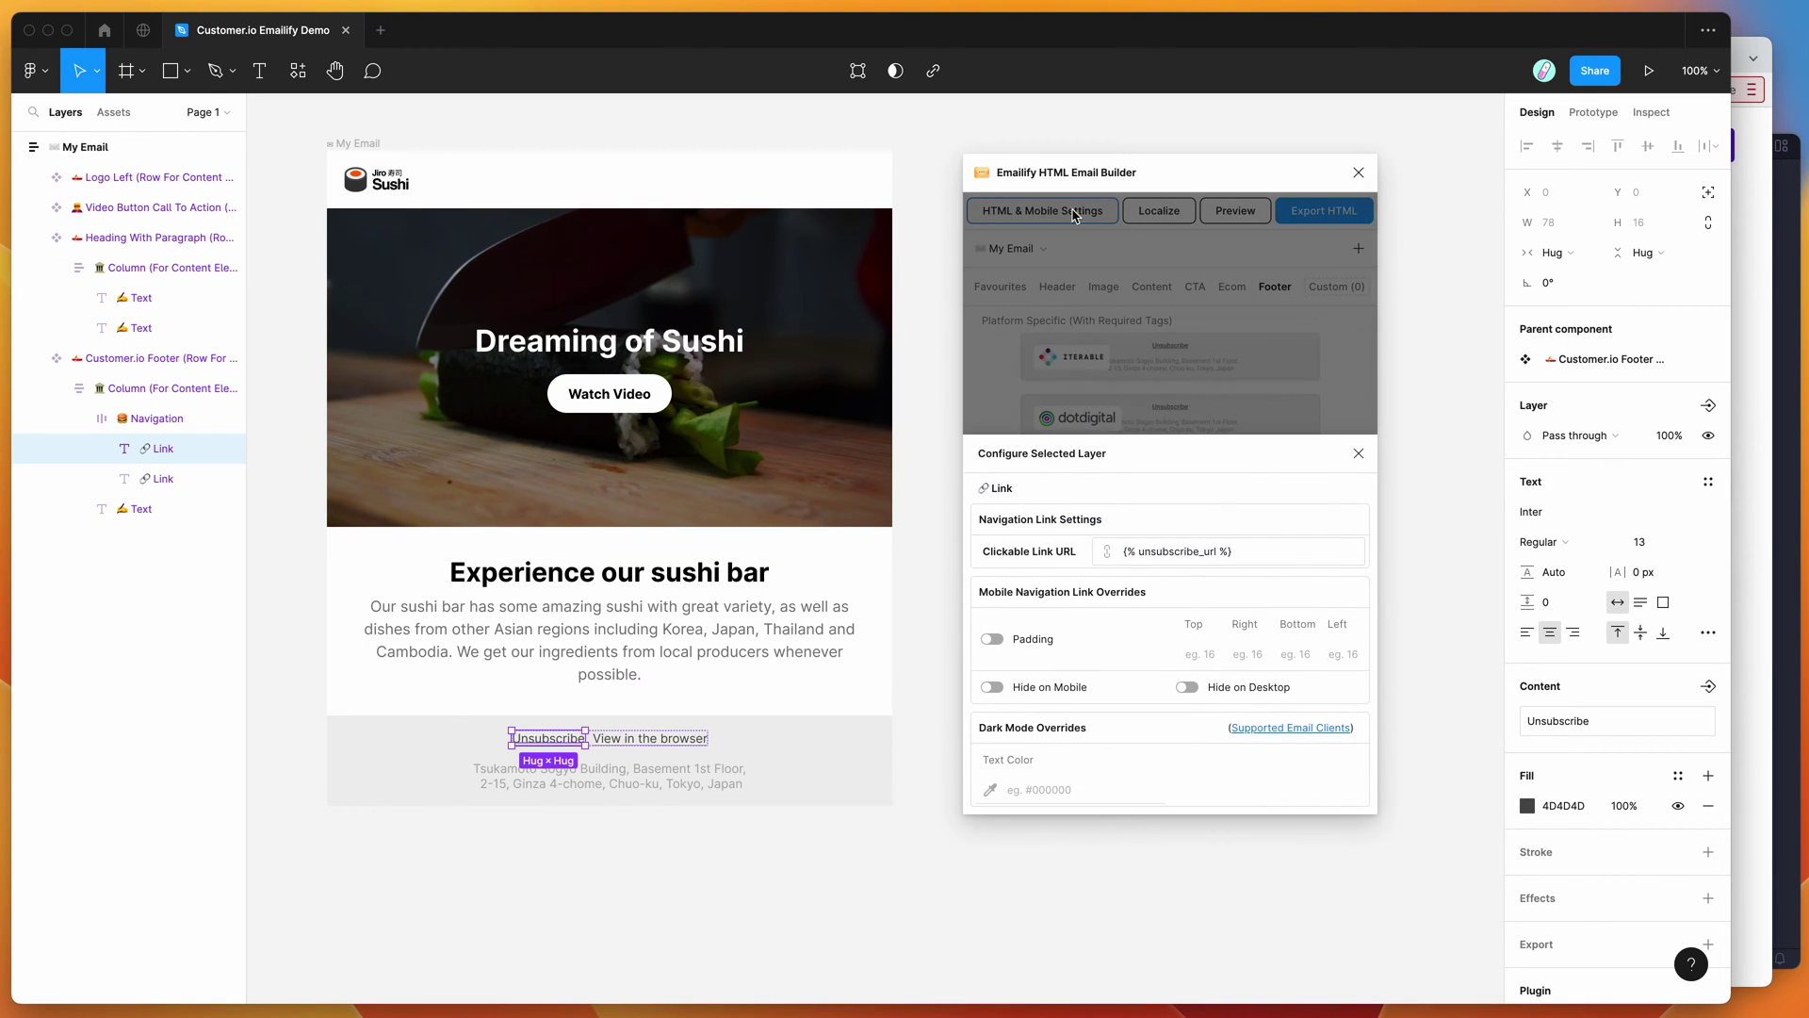
click(1245, 554)
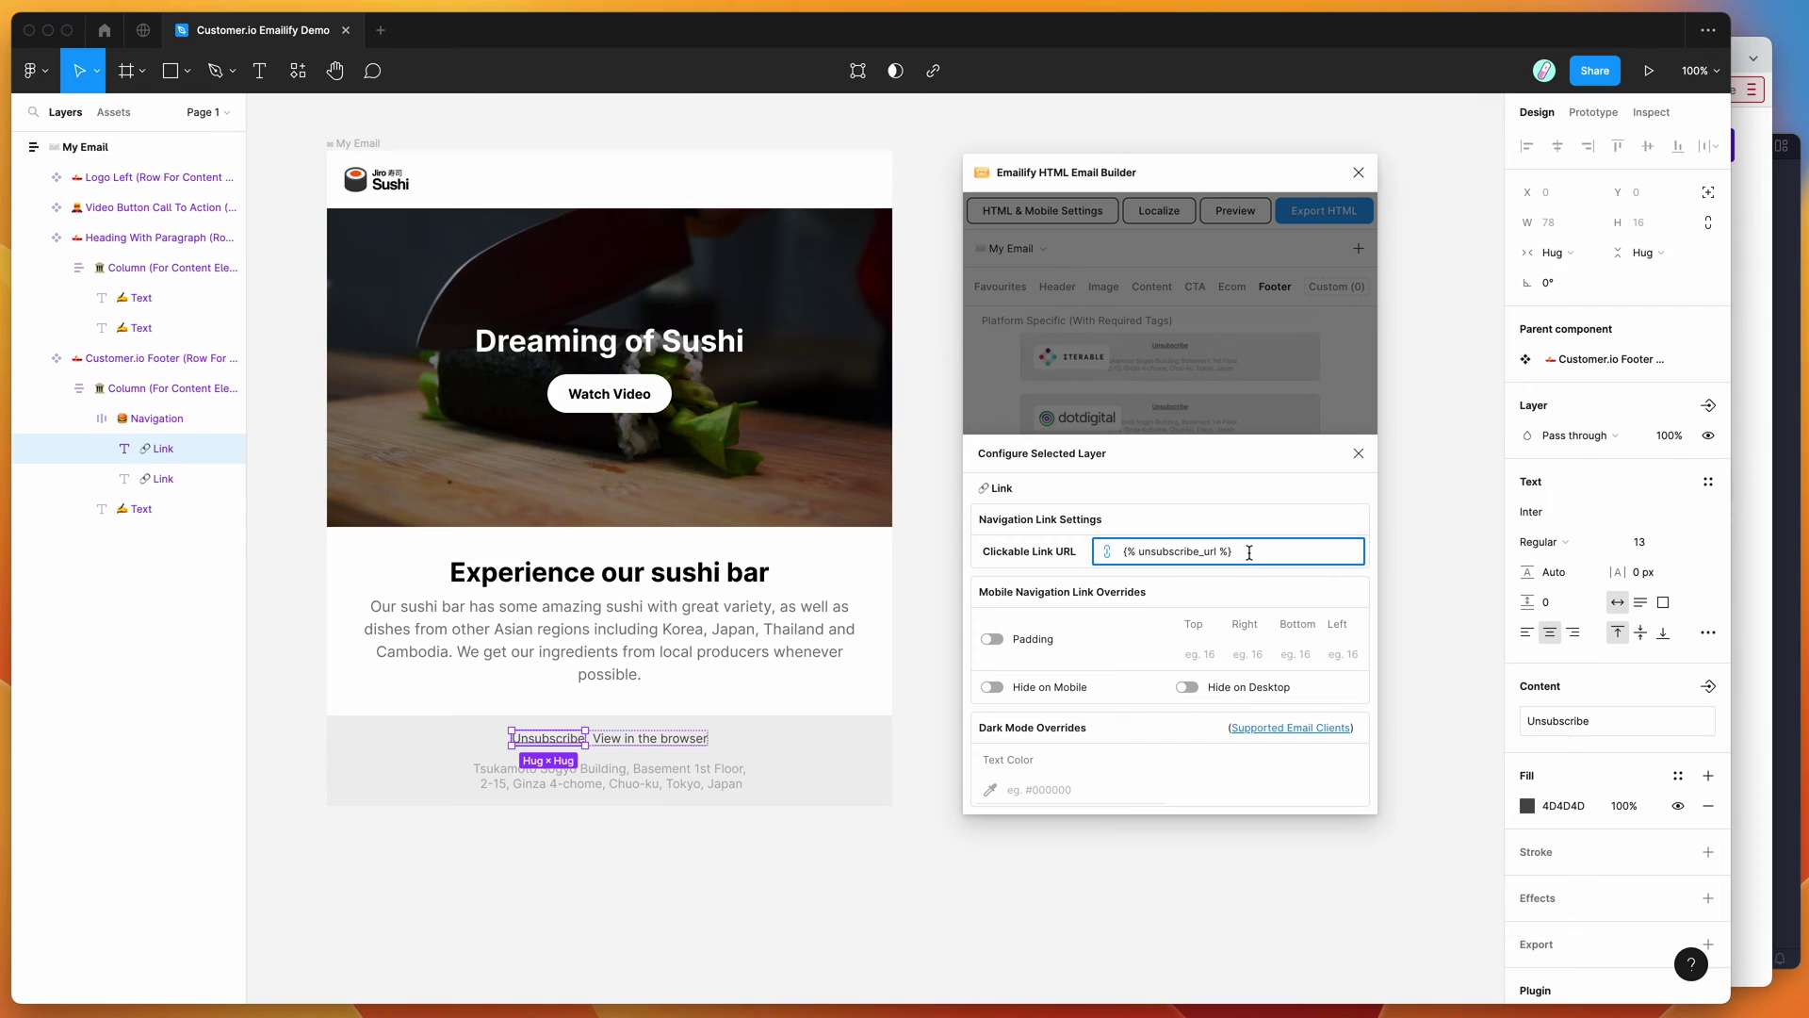
drag(1250, 554, 1107, 545)
click(650, 742)
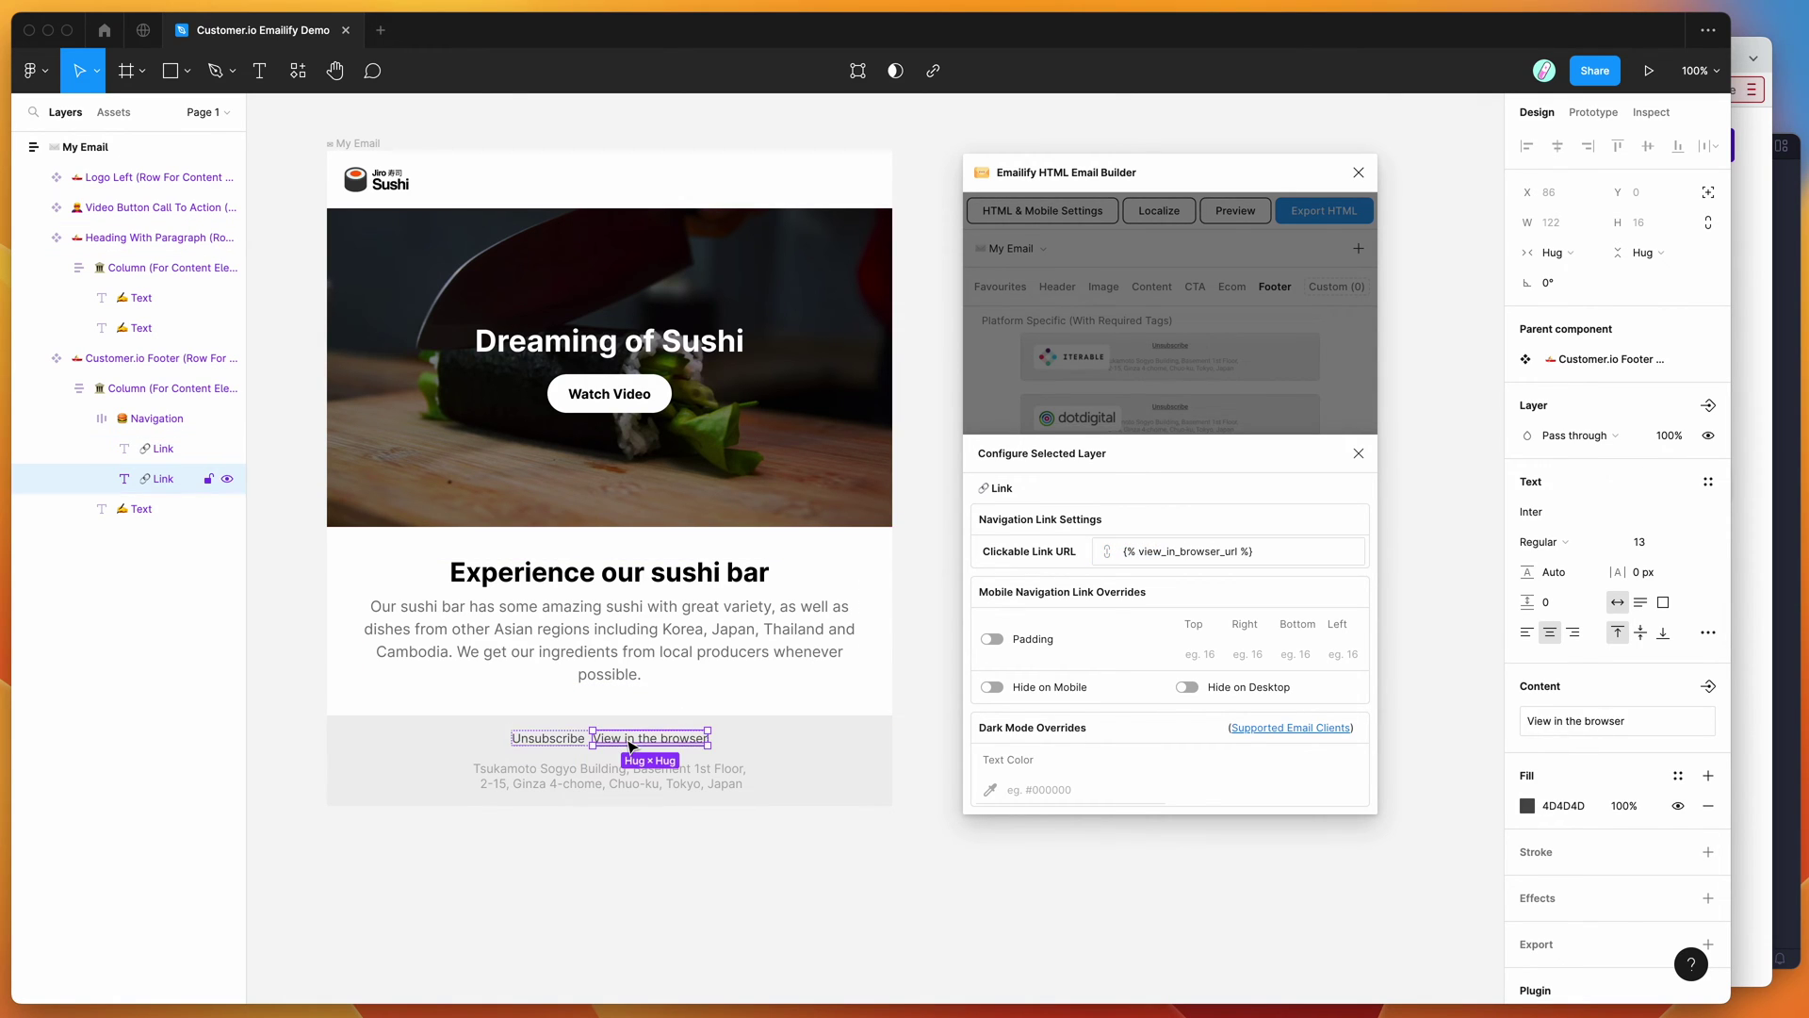
click(1180, 552)
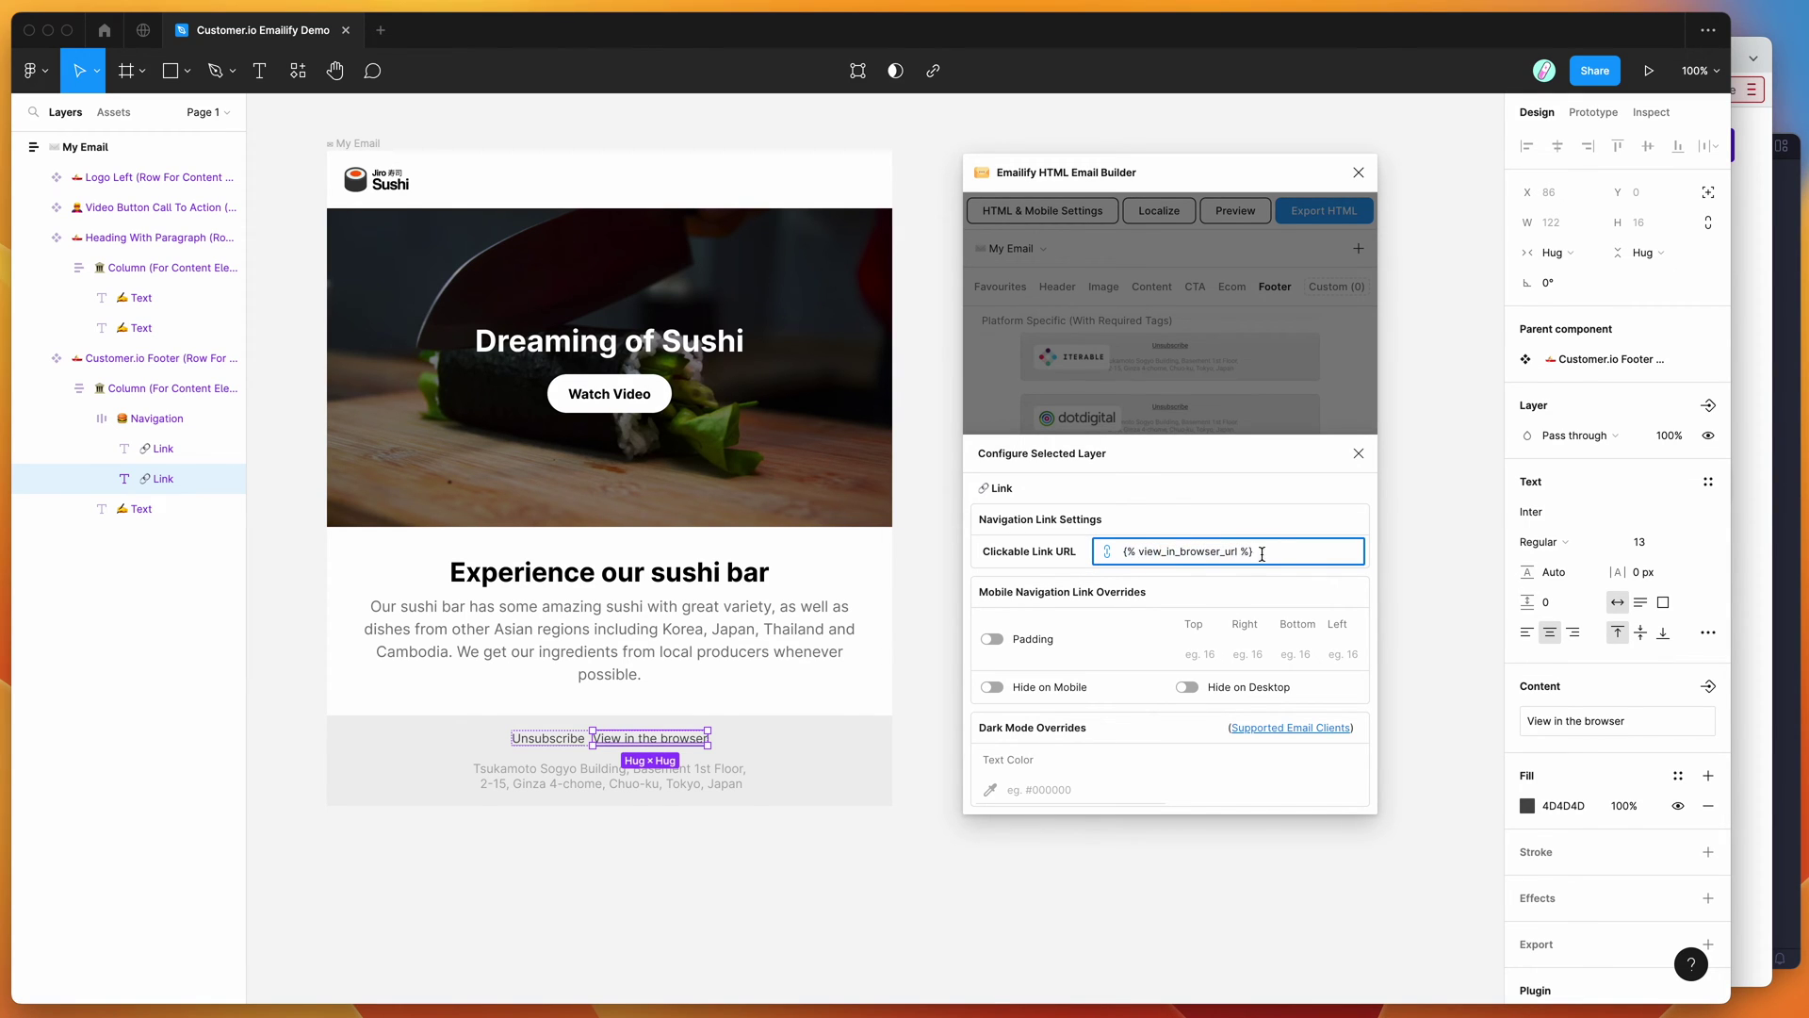
drag(1261, 555, 1062, 558)
drag(1258, 555, 1062, 557)
click(1189, 553)
click(560, 740)
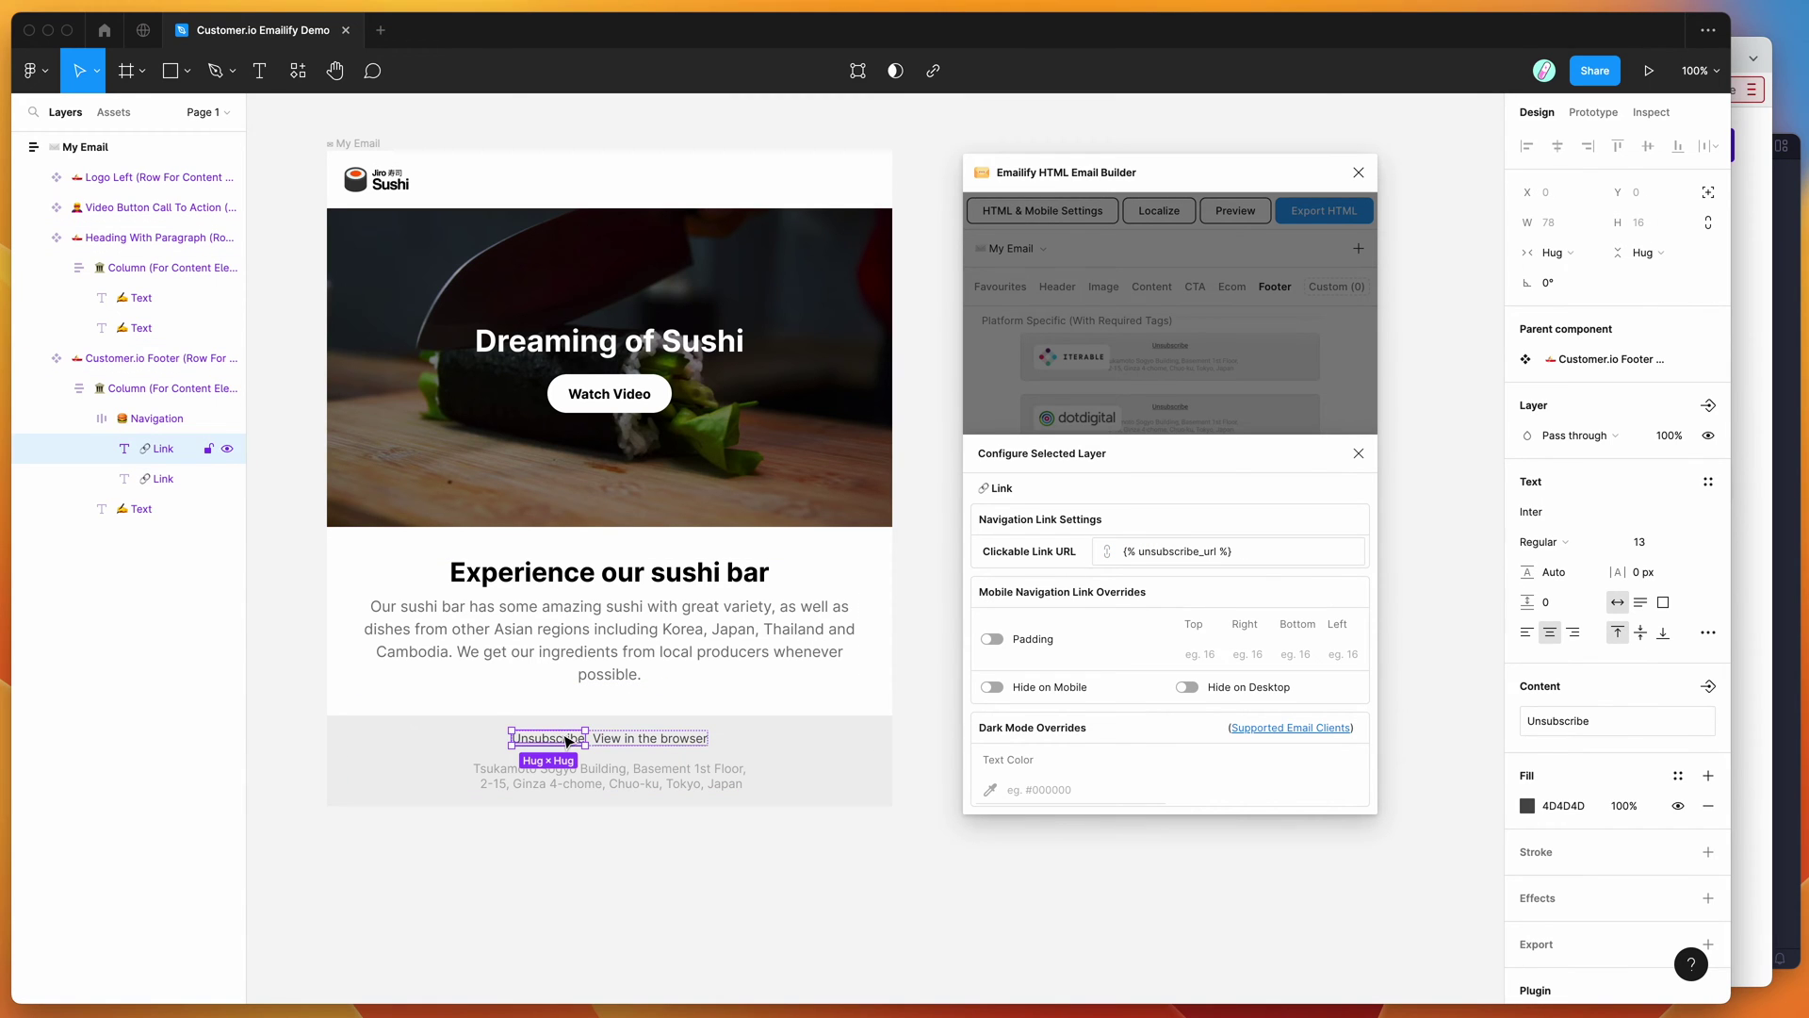
scroll(717, 716, right, 1)
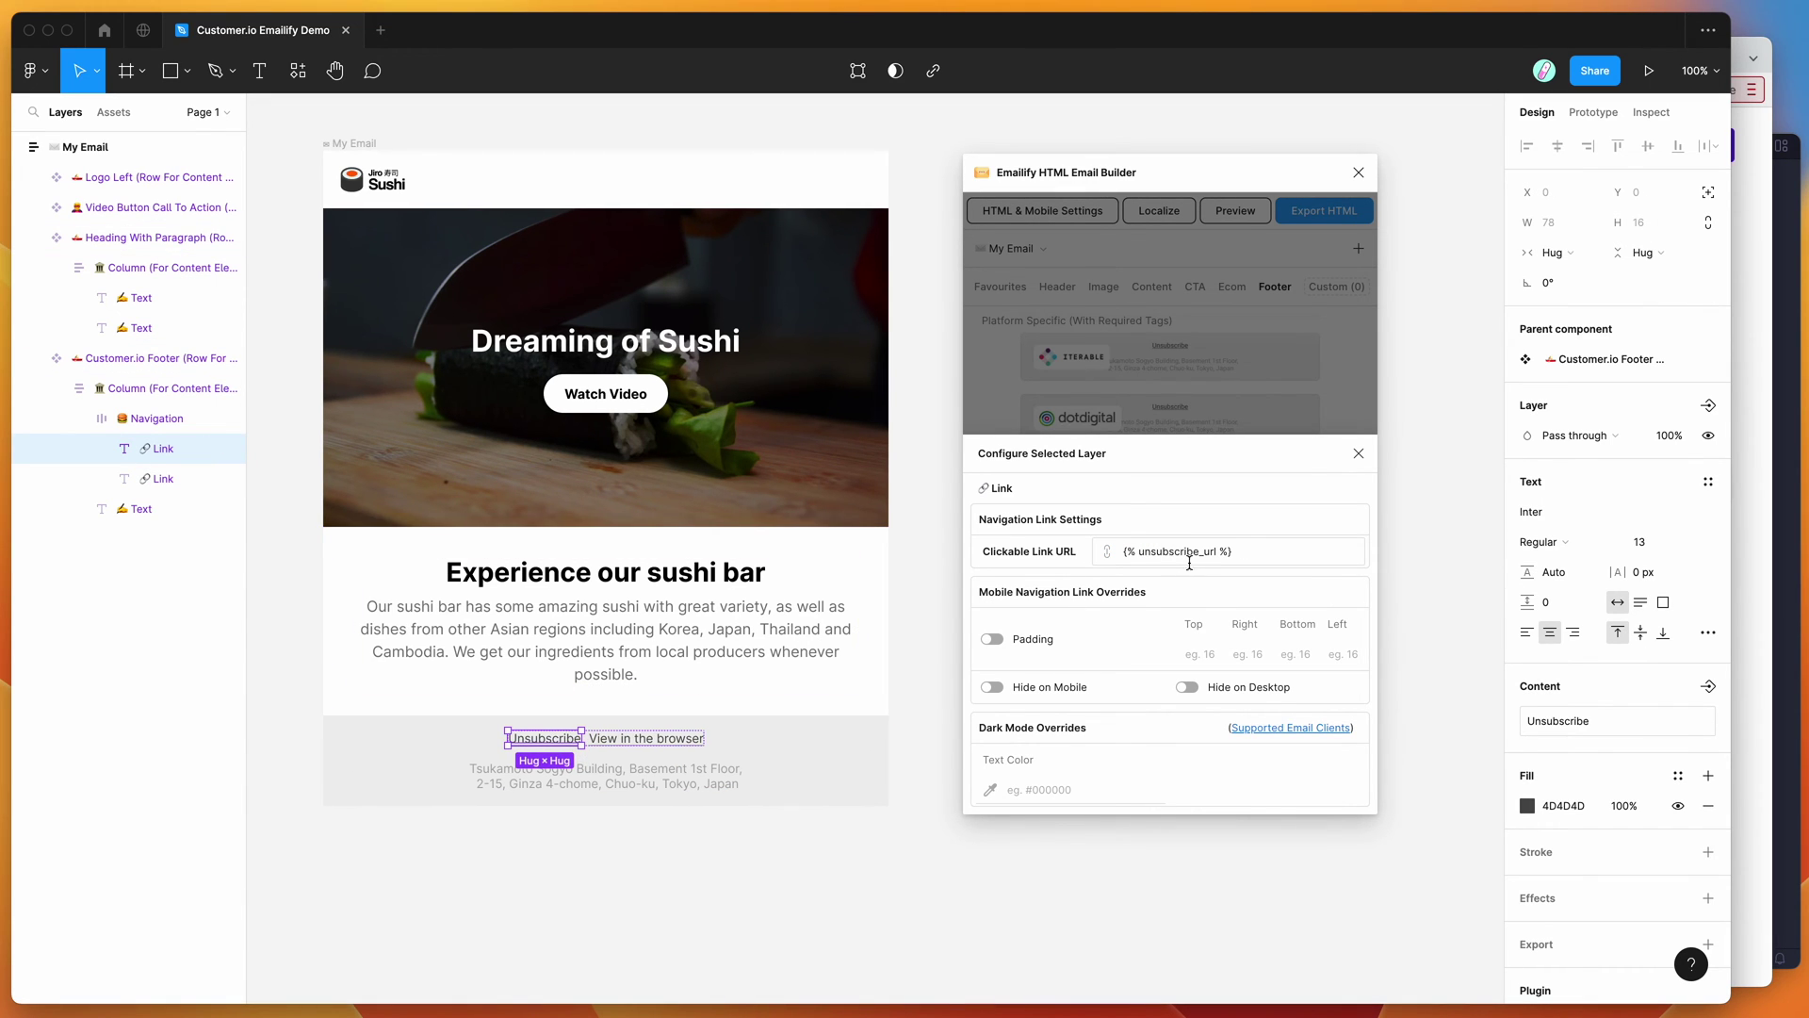
drag(1257, 554, 1027, 556)
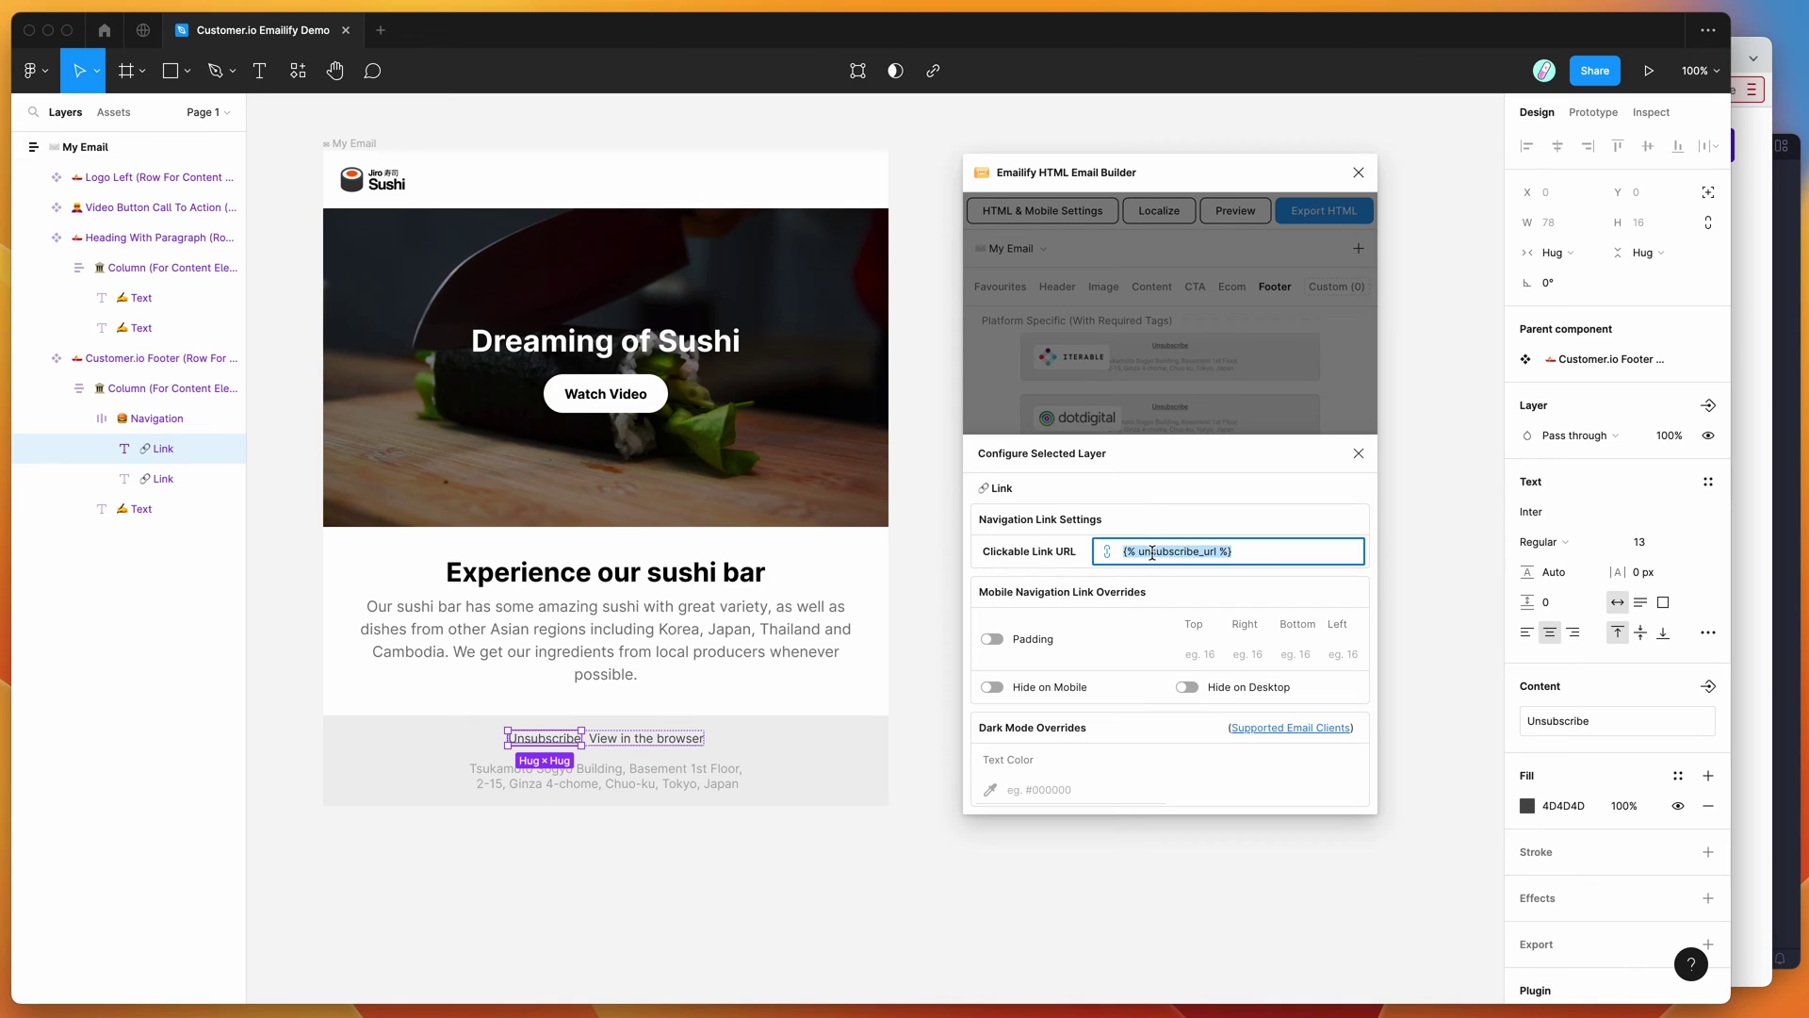
click(1185, 550)
drag(1246, 552, 1079, 558)
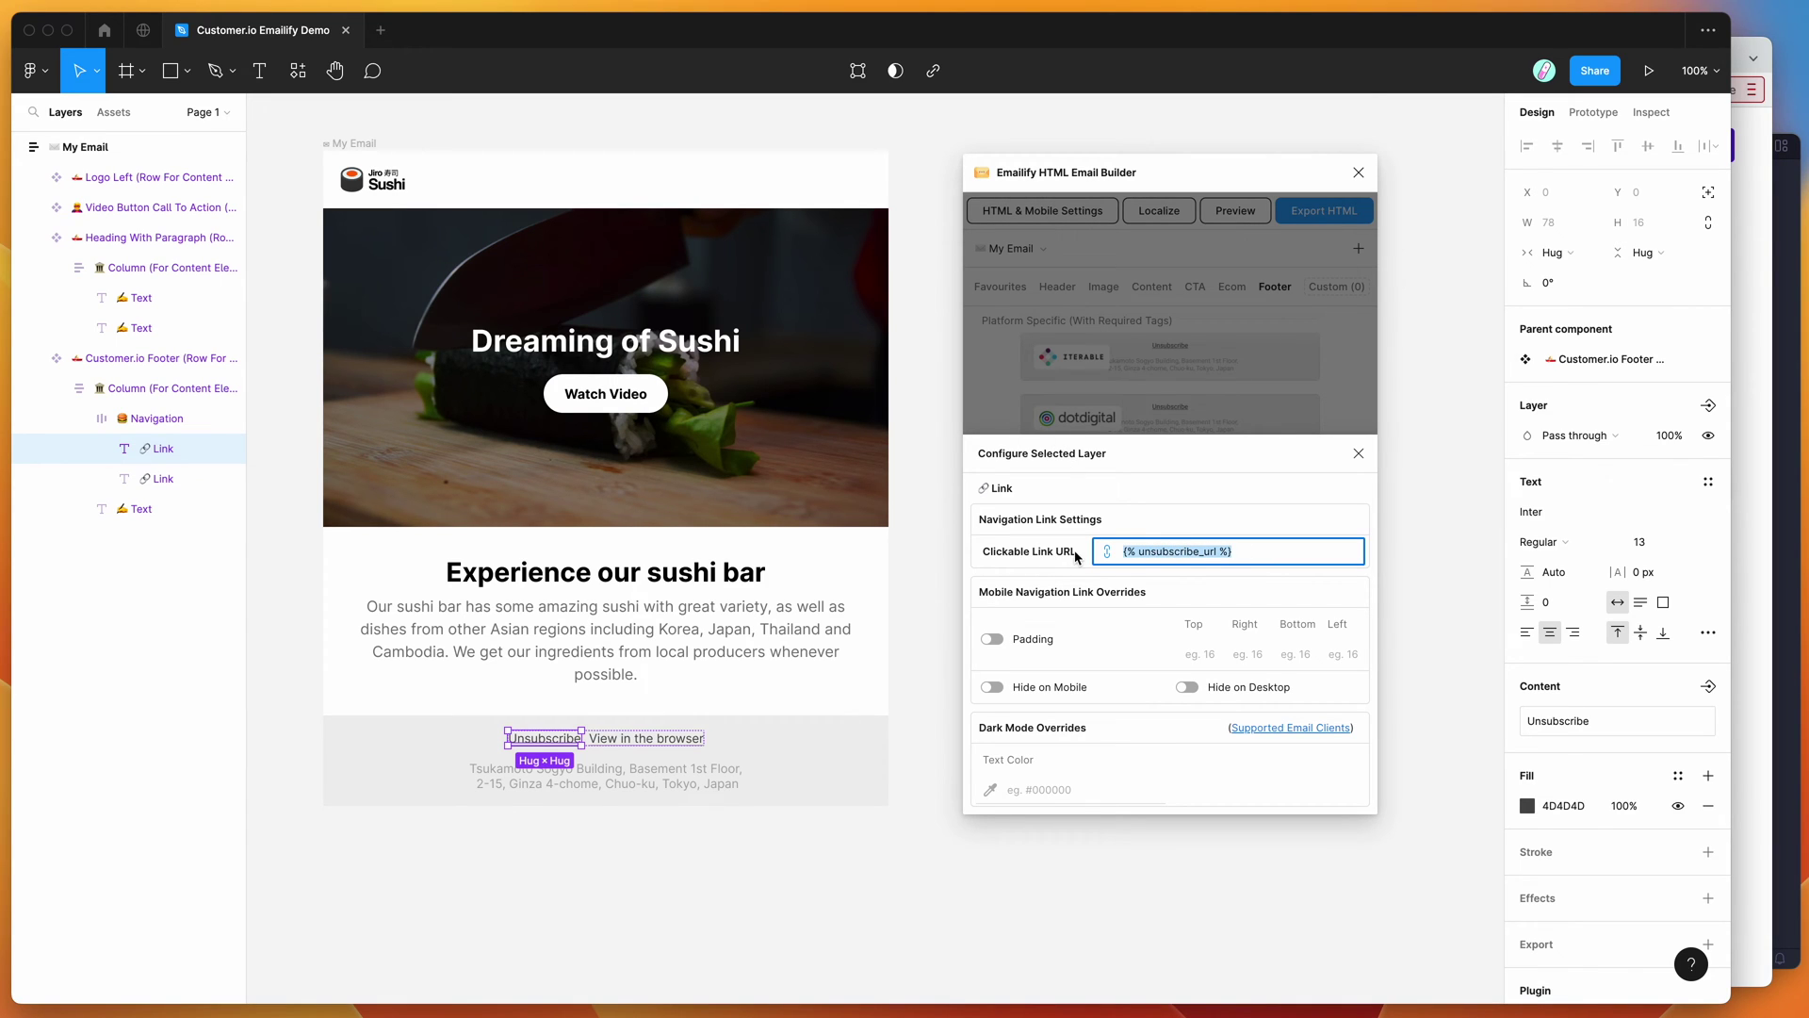
click(1003, 394)
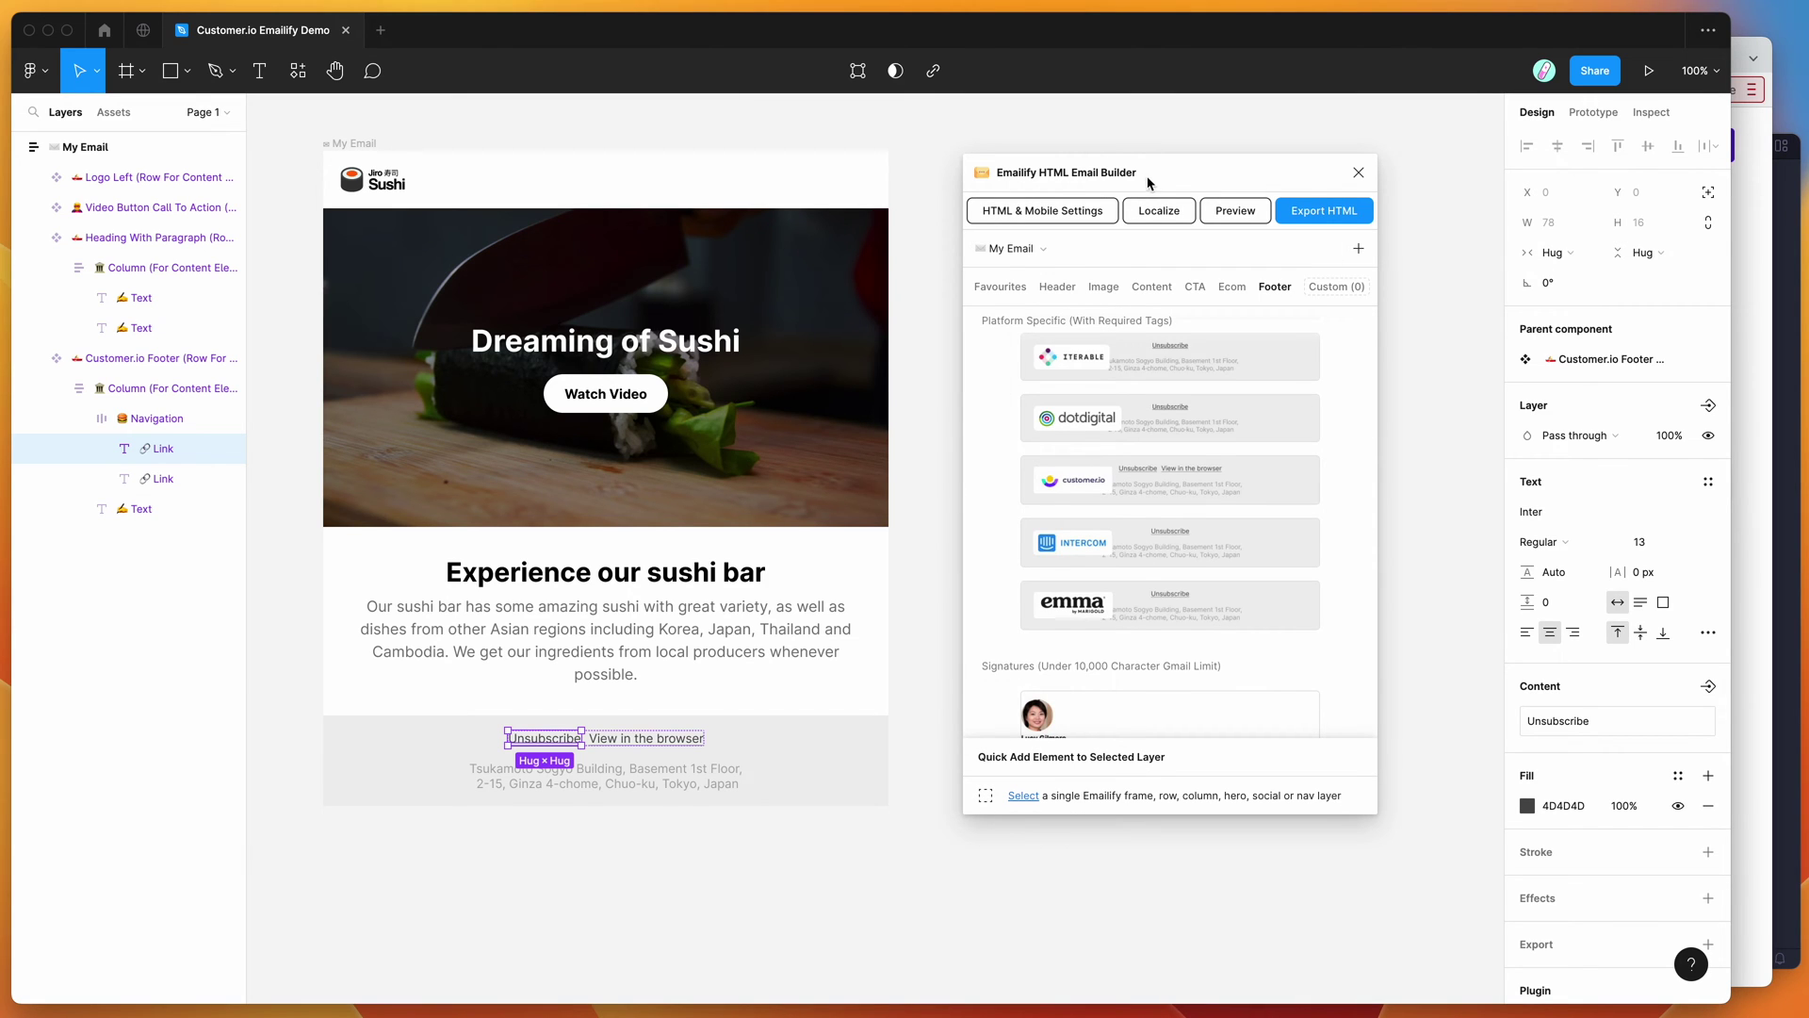
drag(1151, 185, 1148, 182)
click(650, 634)
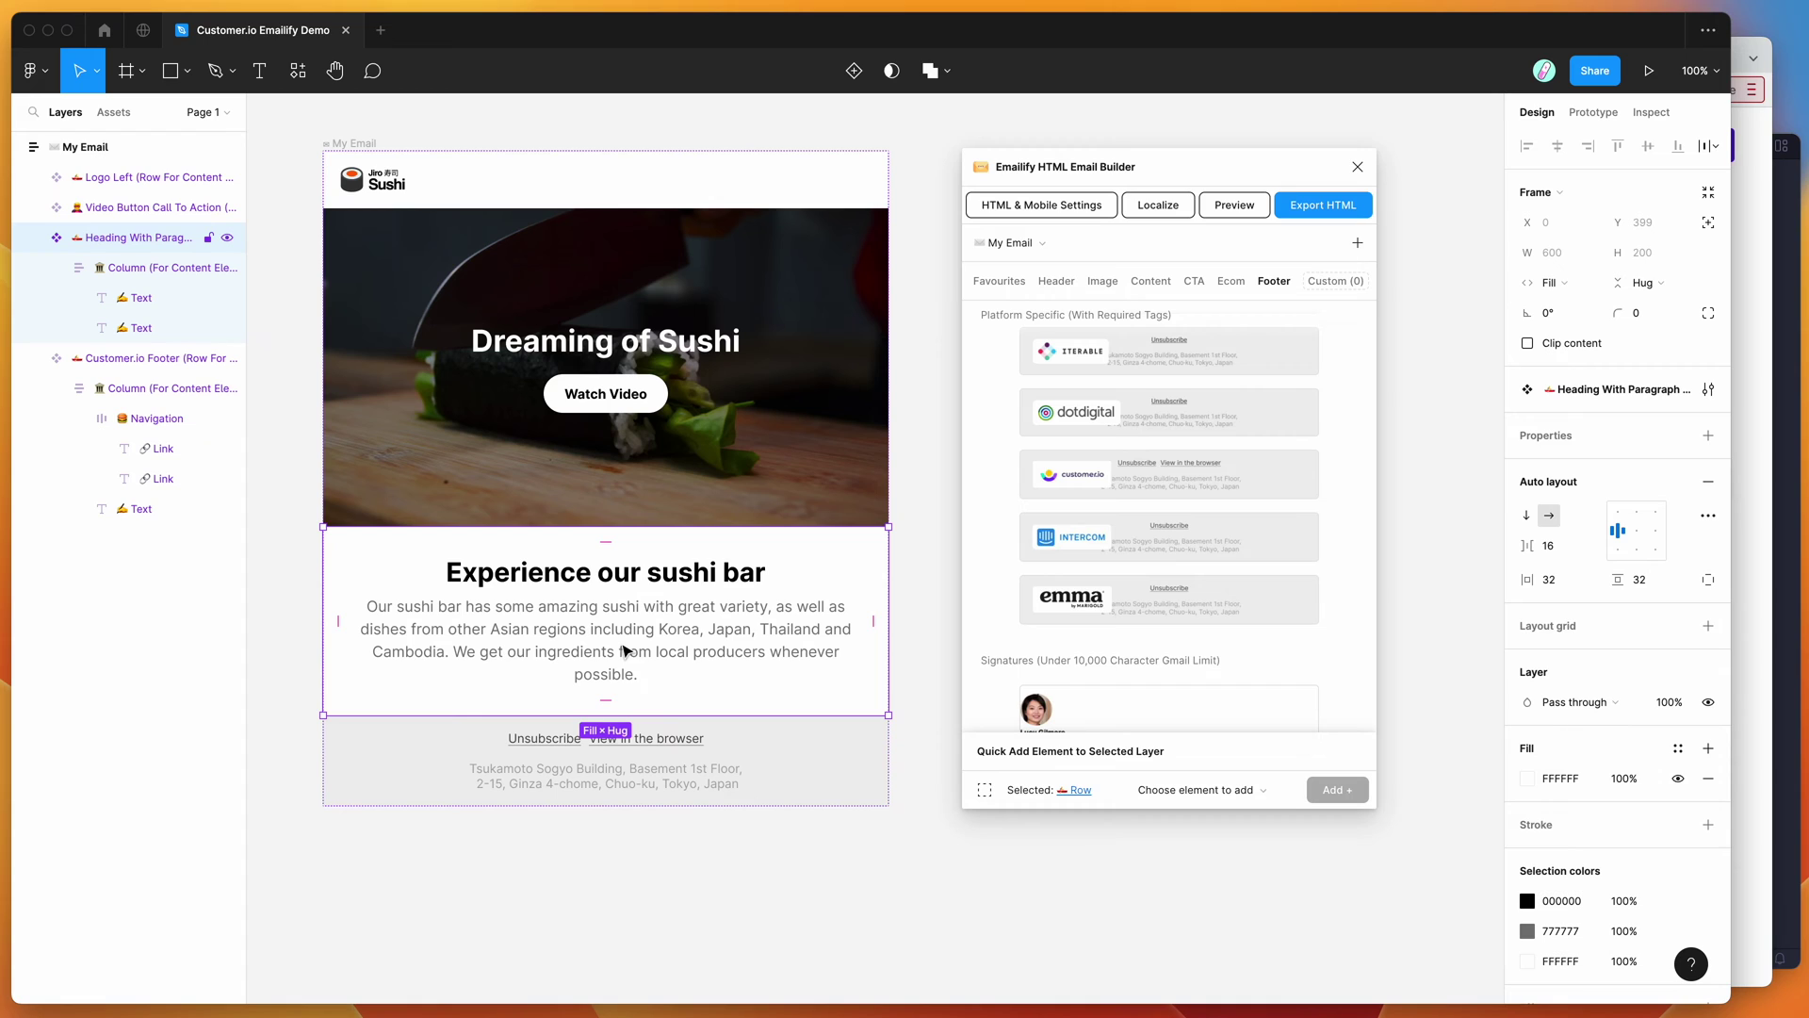
click(625, 650)
click(597, 645)
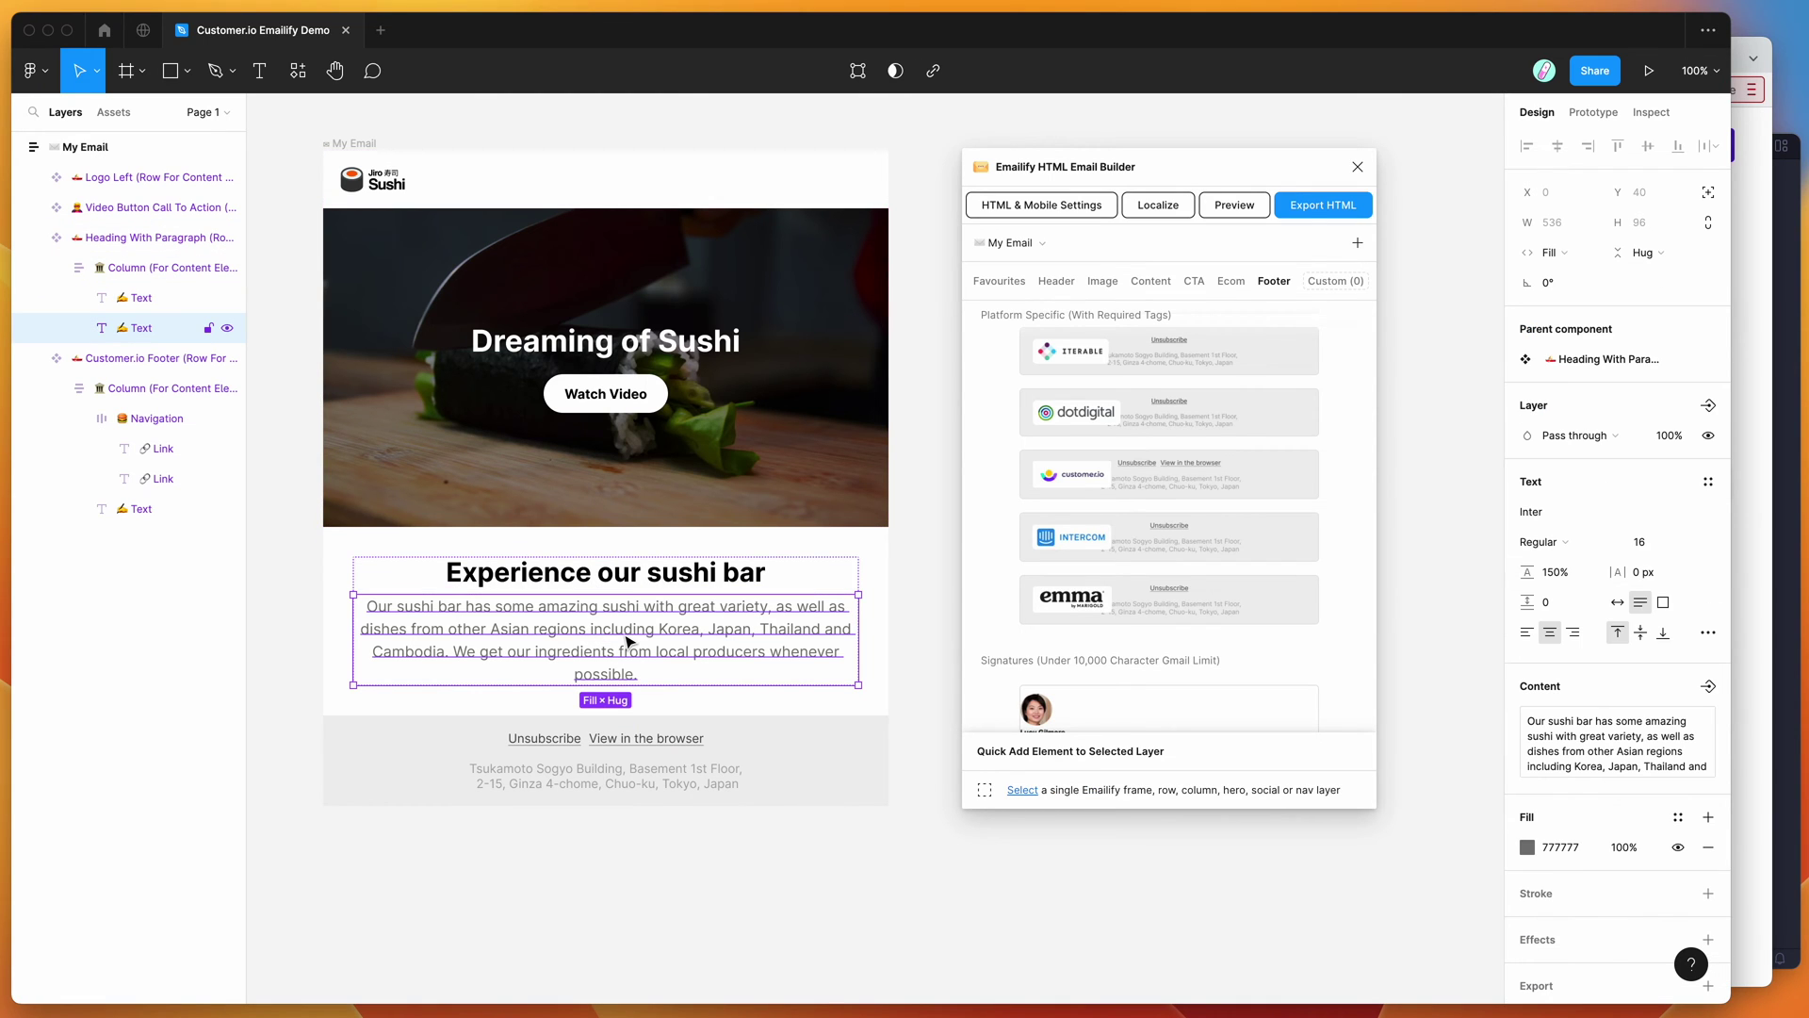
double_click(590, 637)
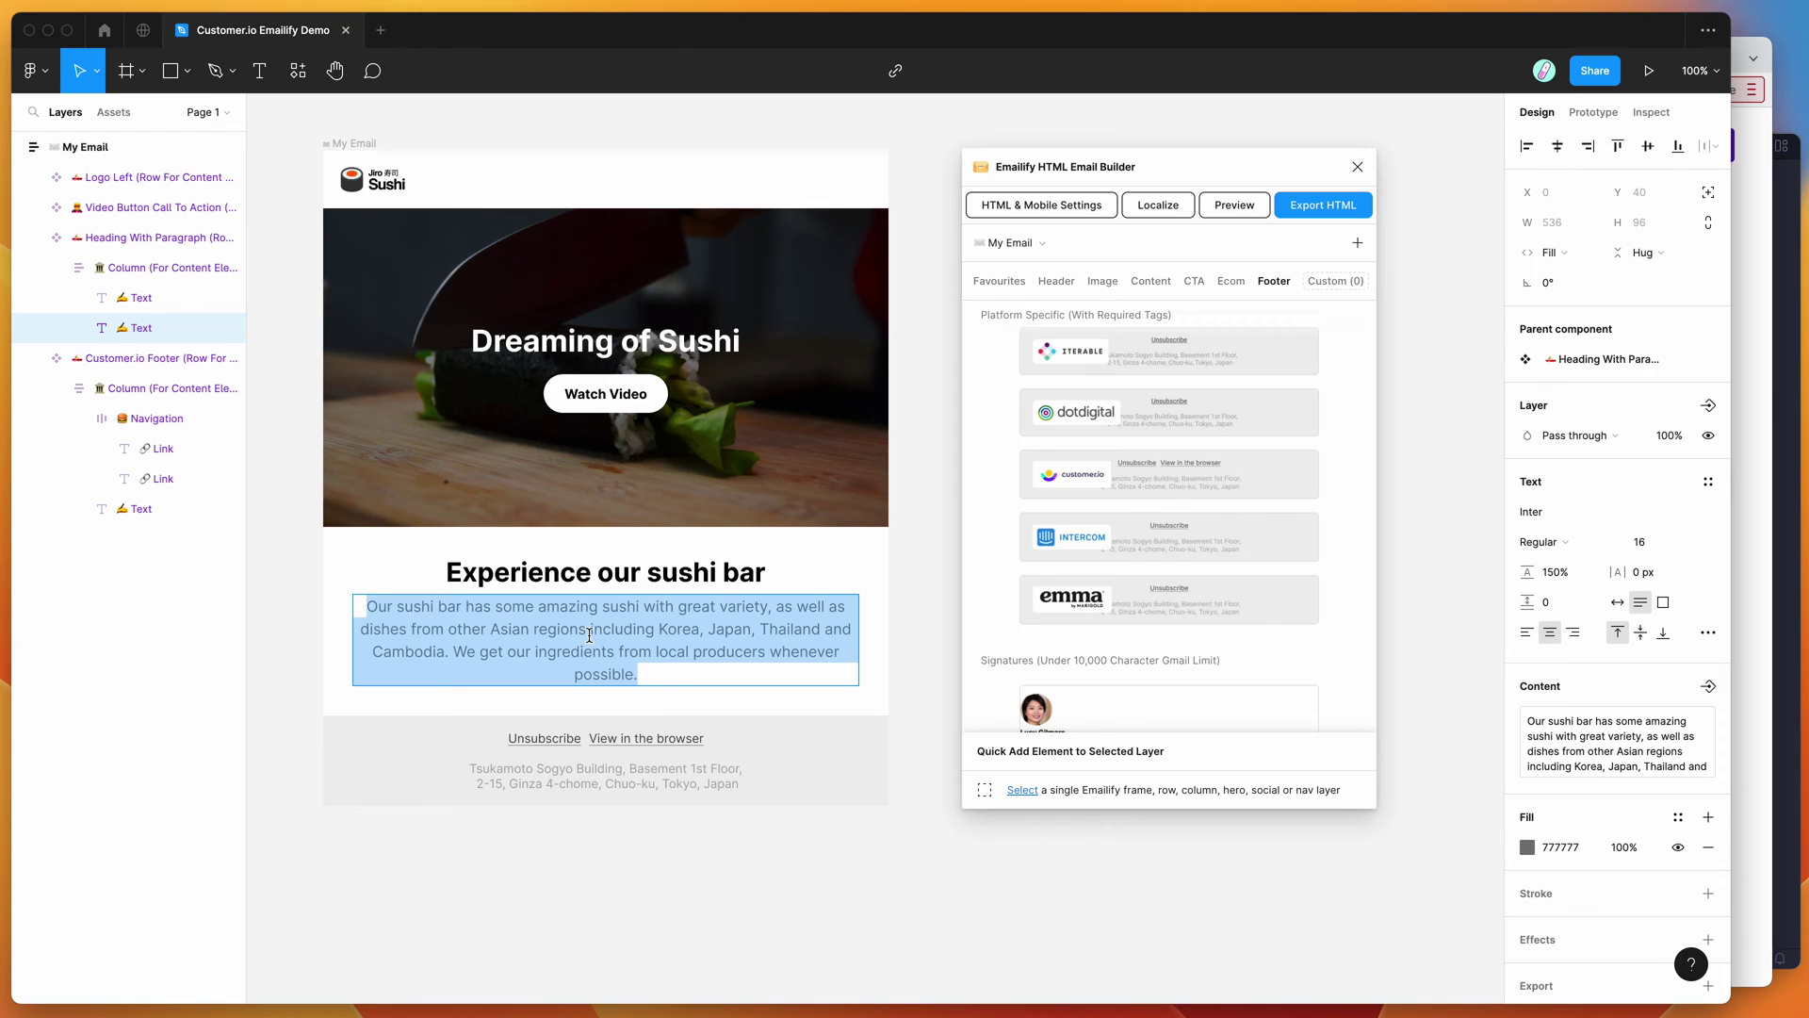
text({{)
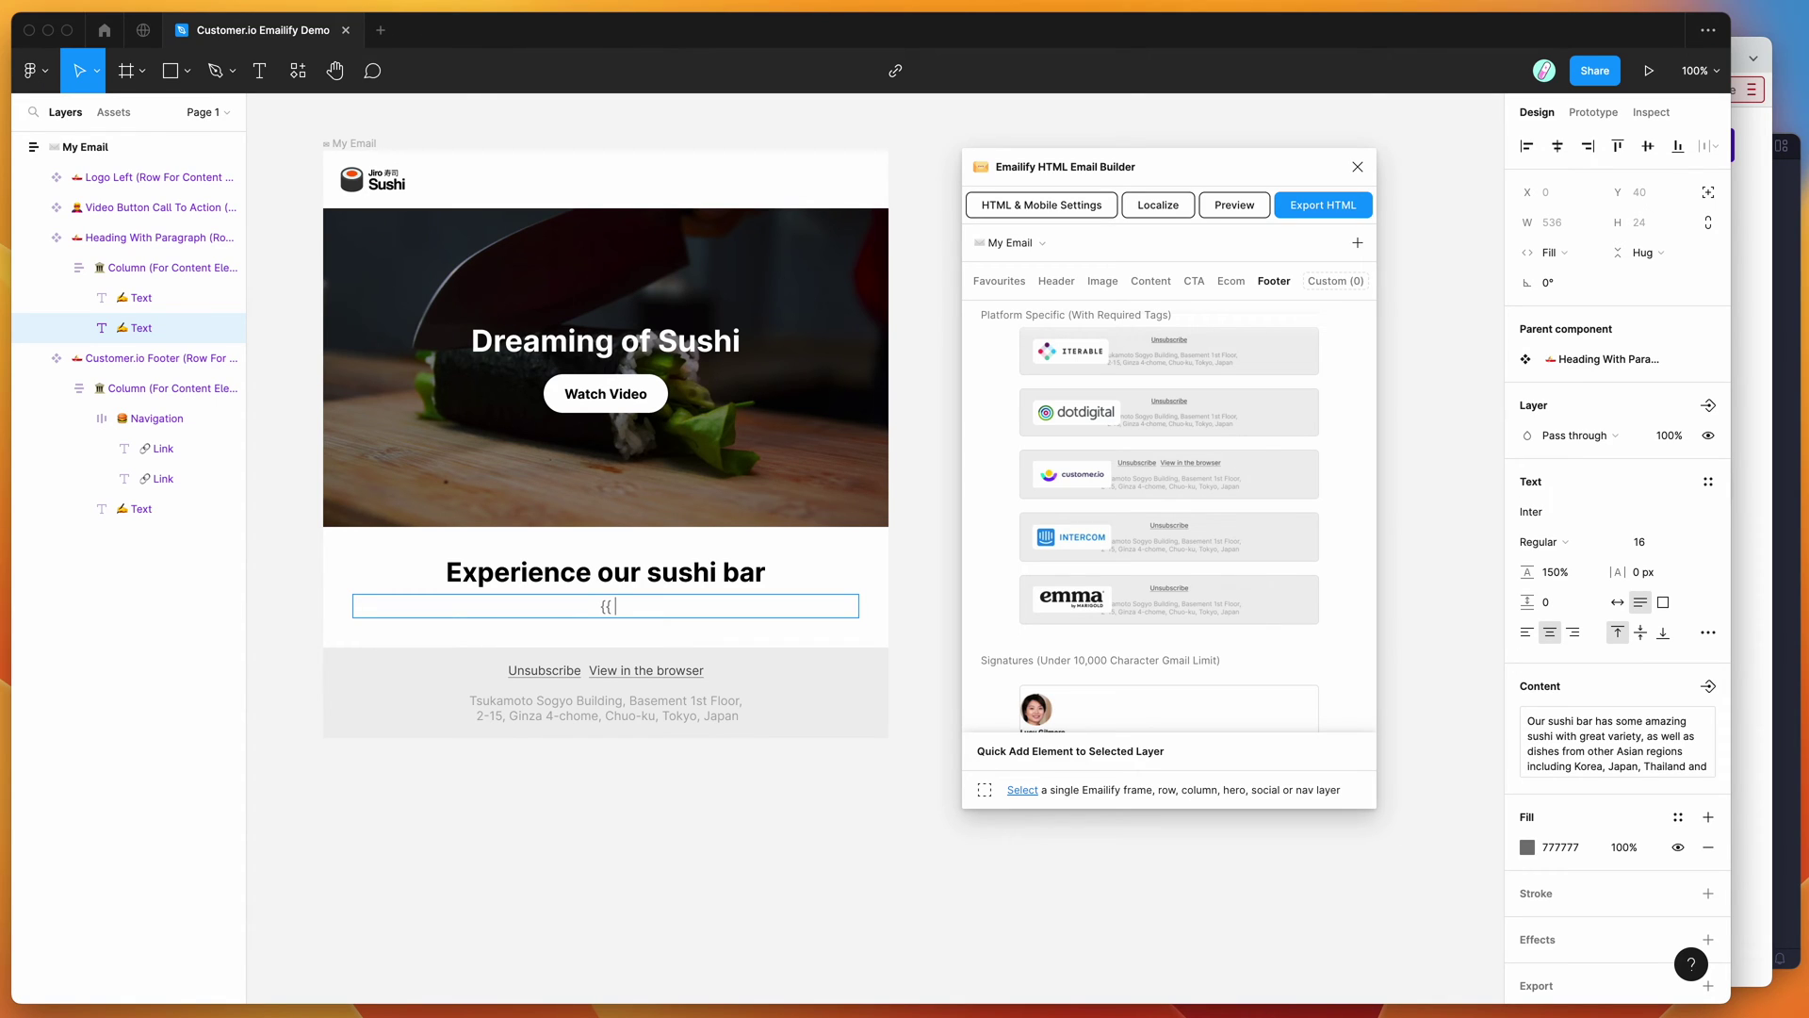
text( }})
text( content)
click(654, 608)
triple_click(670, 607)
click(674, 606)
triple_click(707, 606)
click(693, 606)
triple_click(675, 606)
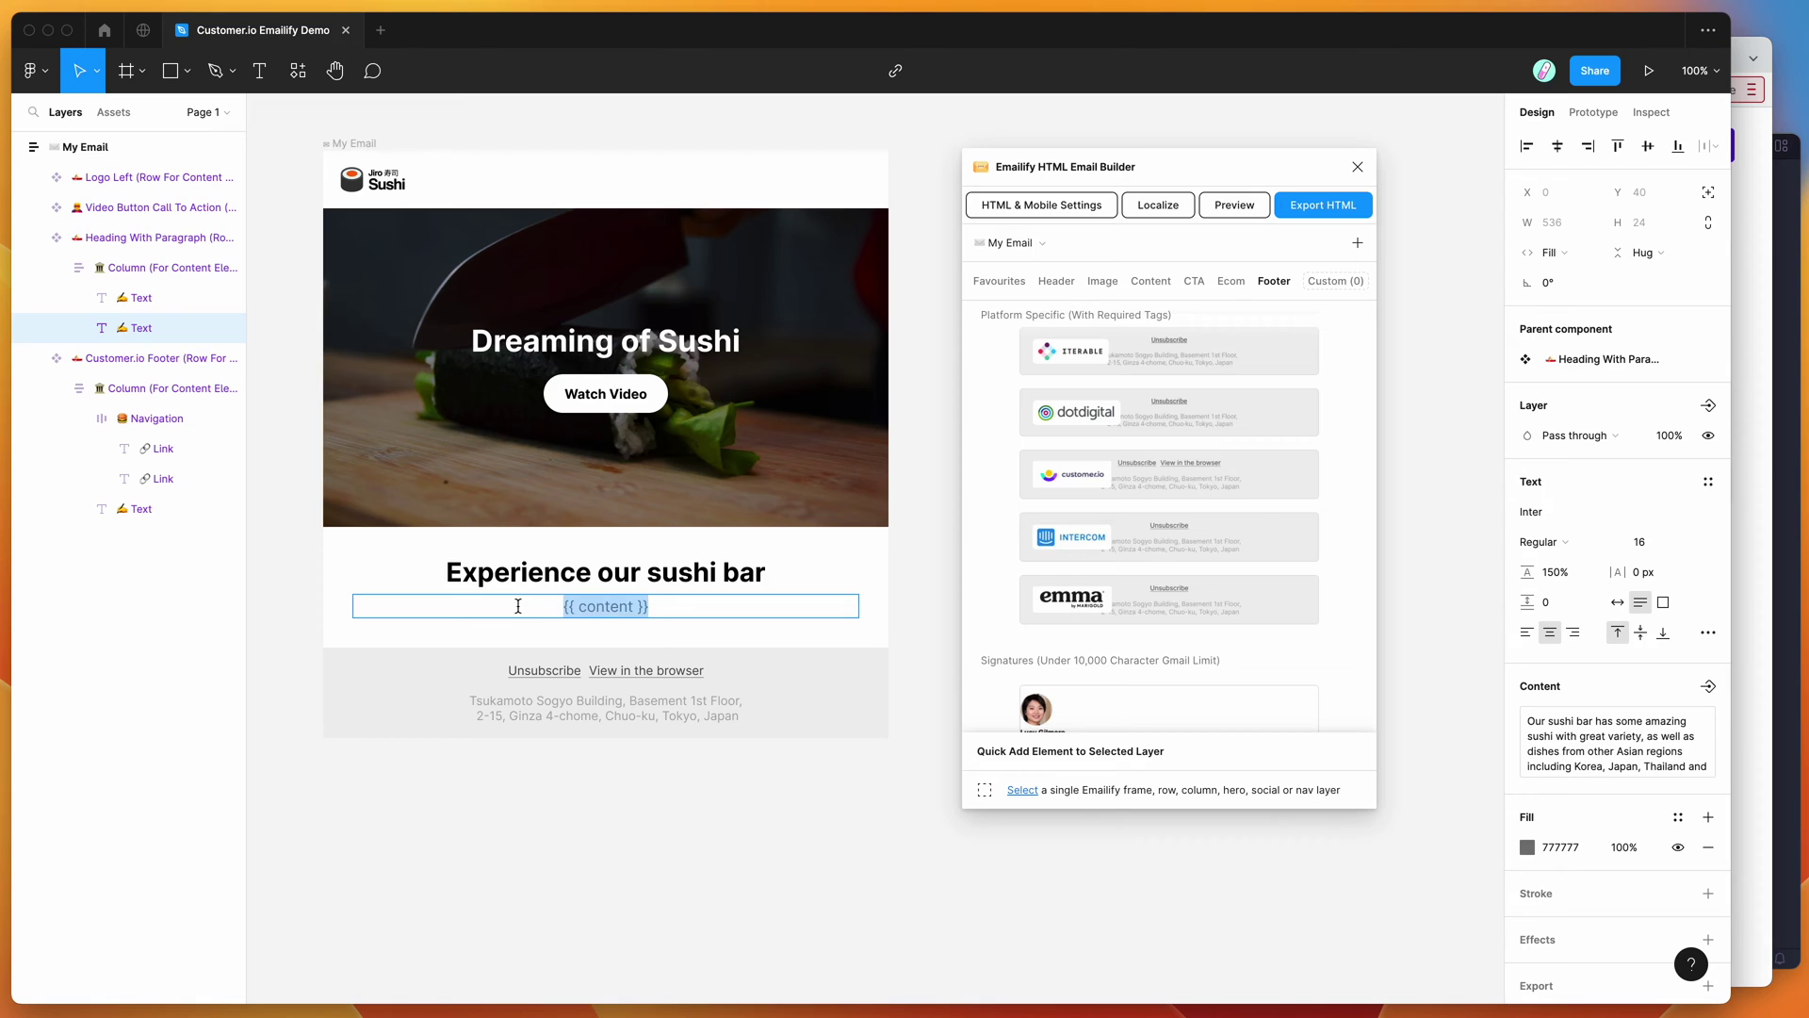
click(745, 607)
triple_click(820, 608)
click(773, 608)
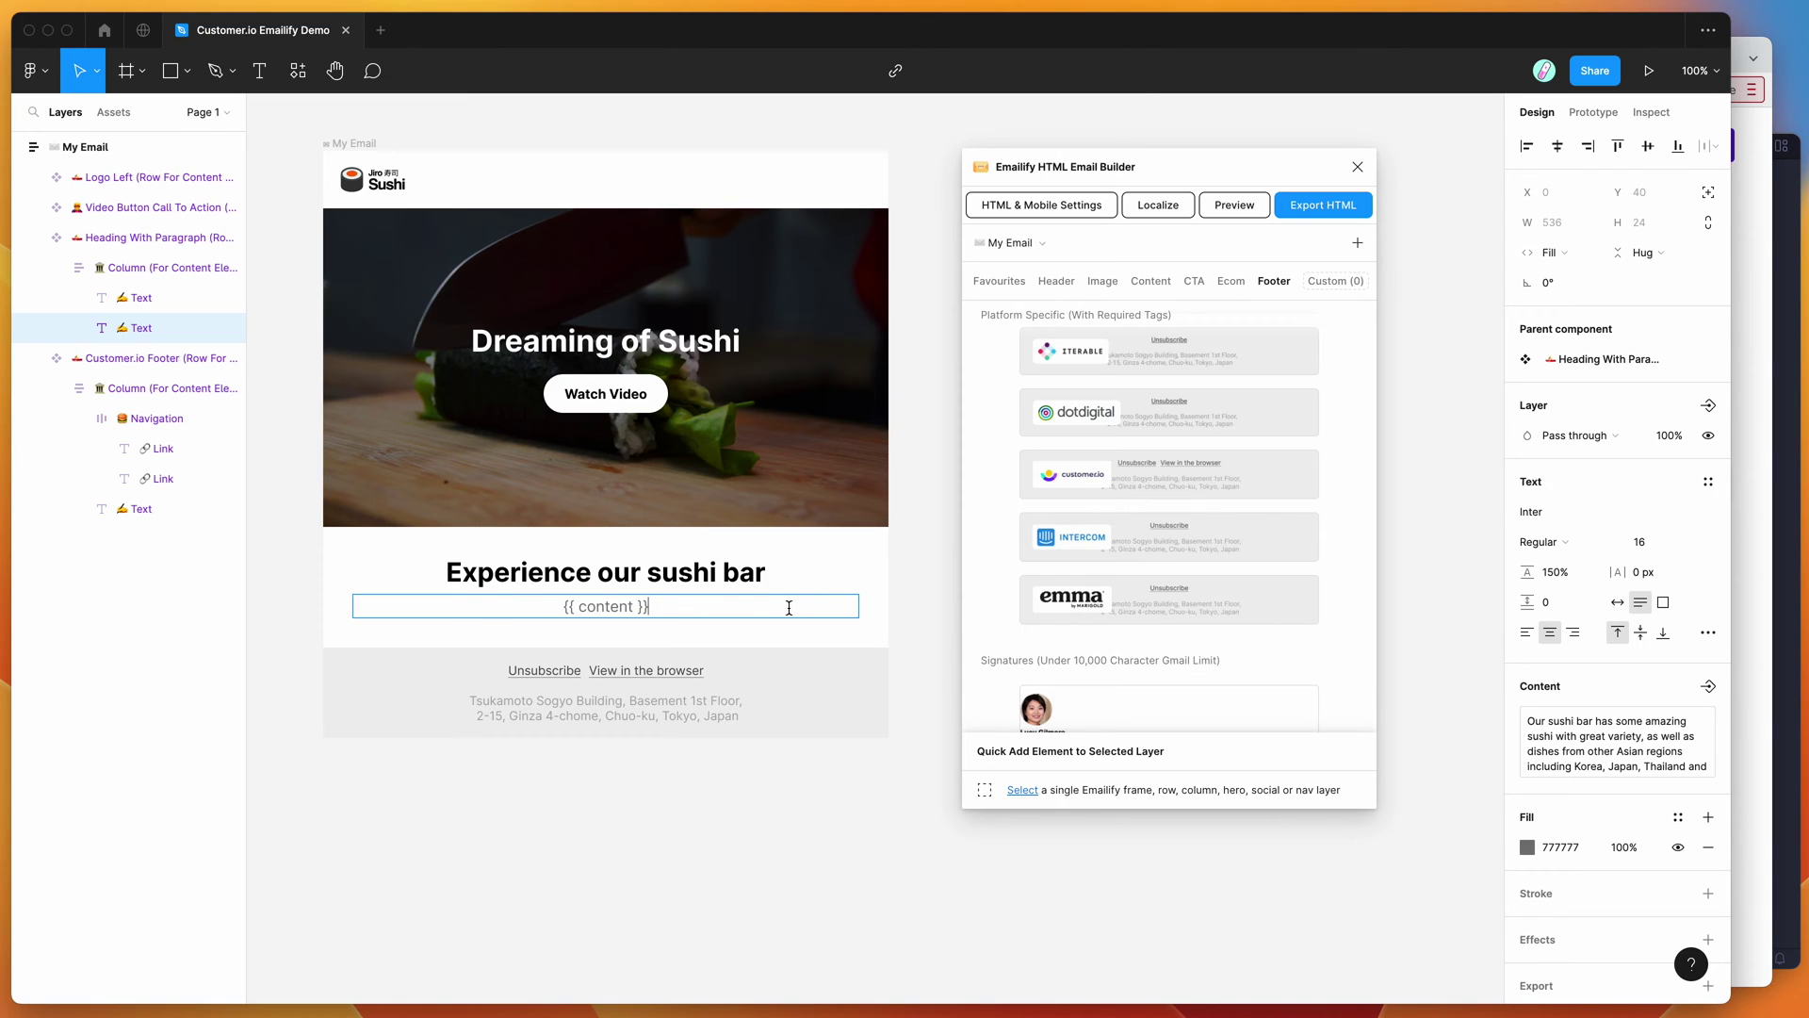
triple_click(555, 608)
click(665, 606)
drag(670, 606, 791, 606)
drag(671, 608, 453, 608)
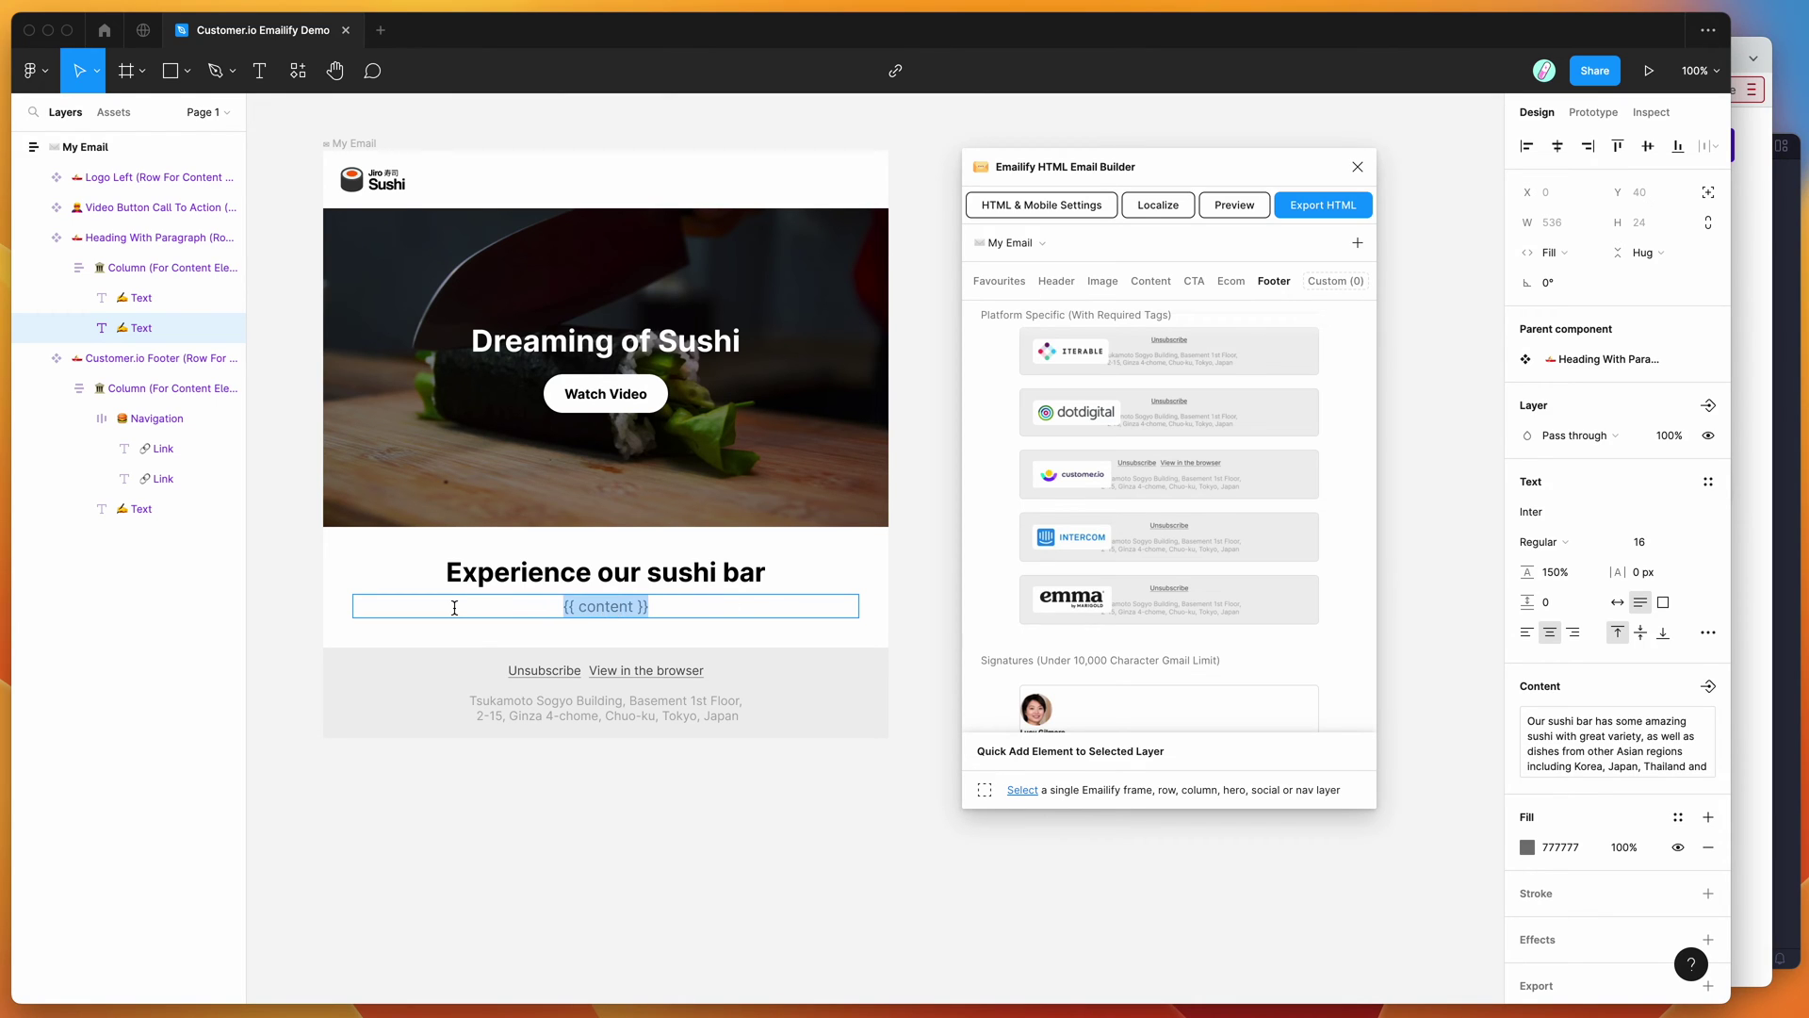
click(537, 608)
drag(567, 608, 651, 607)
click(671, 608)
triple_click(604, 607)
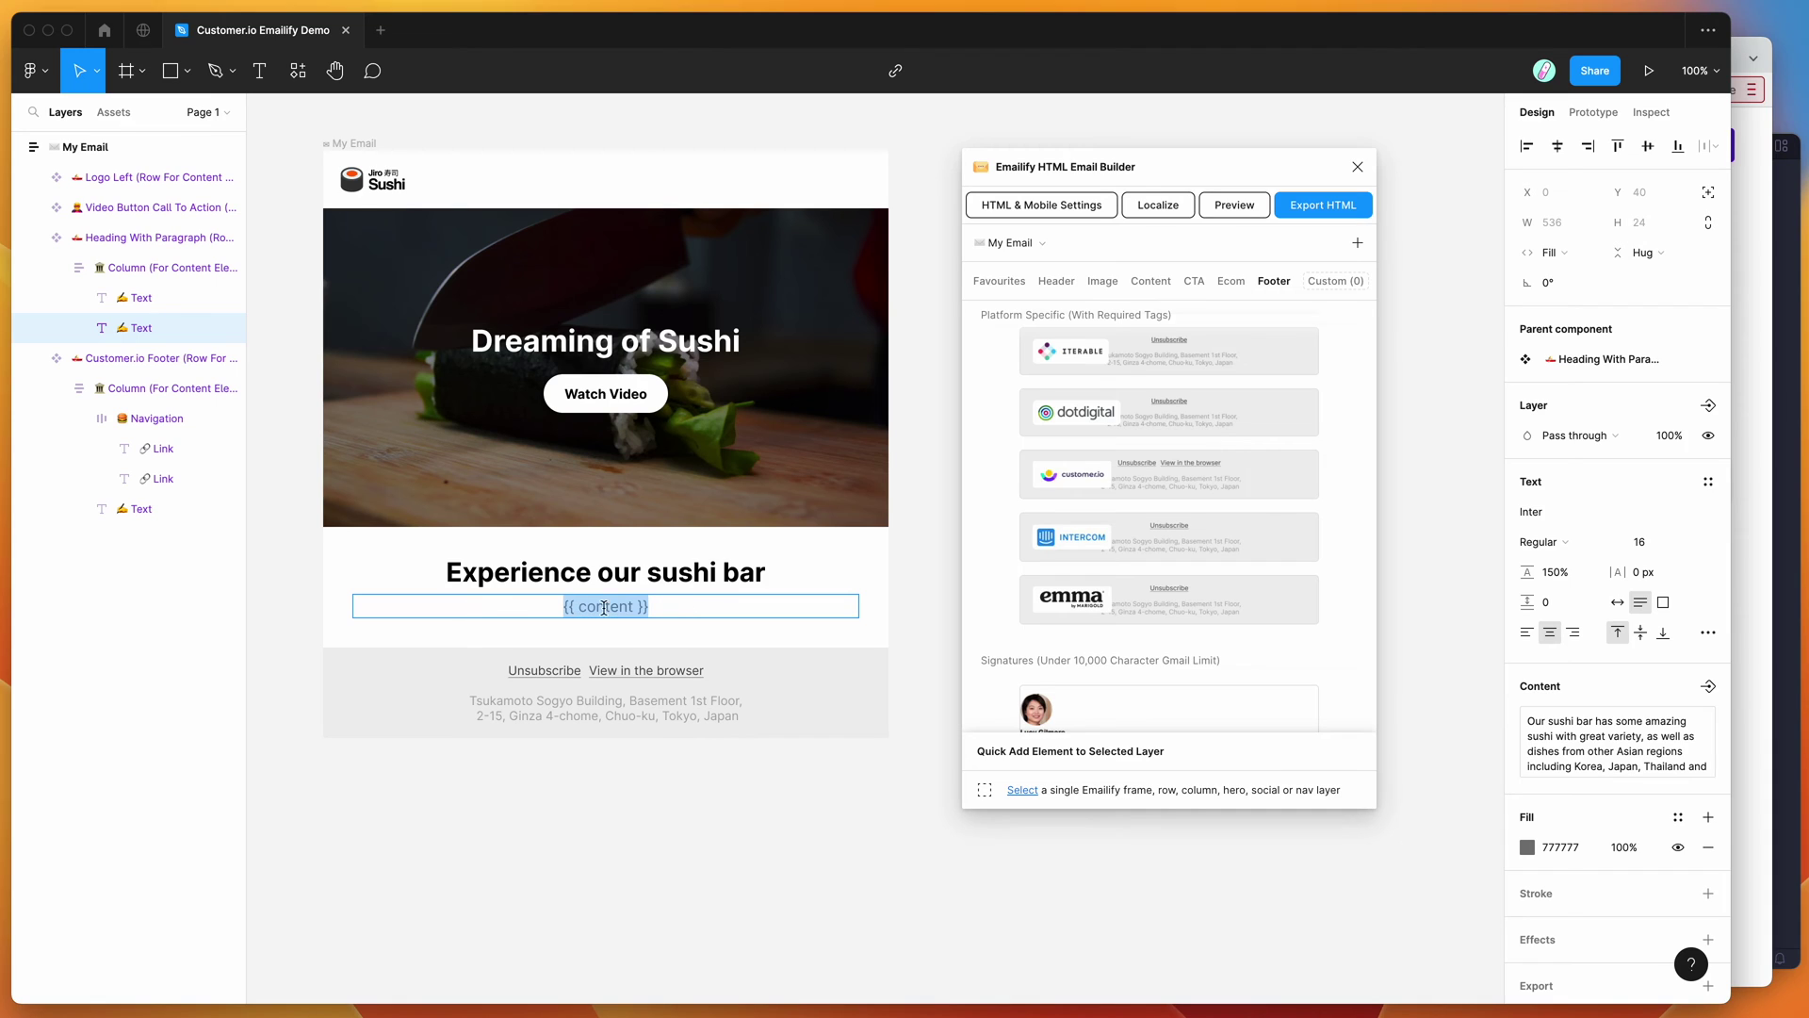
click(556, 607)
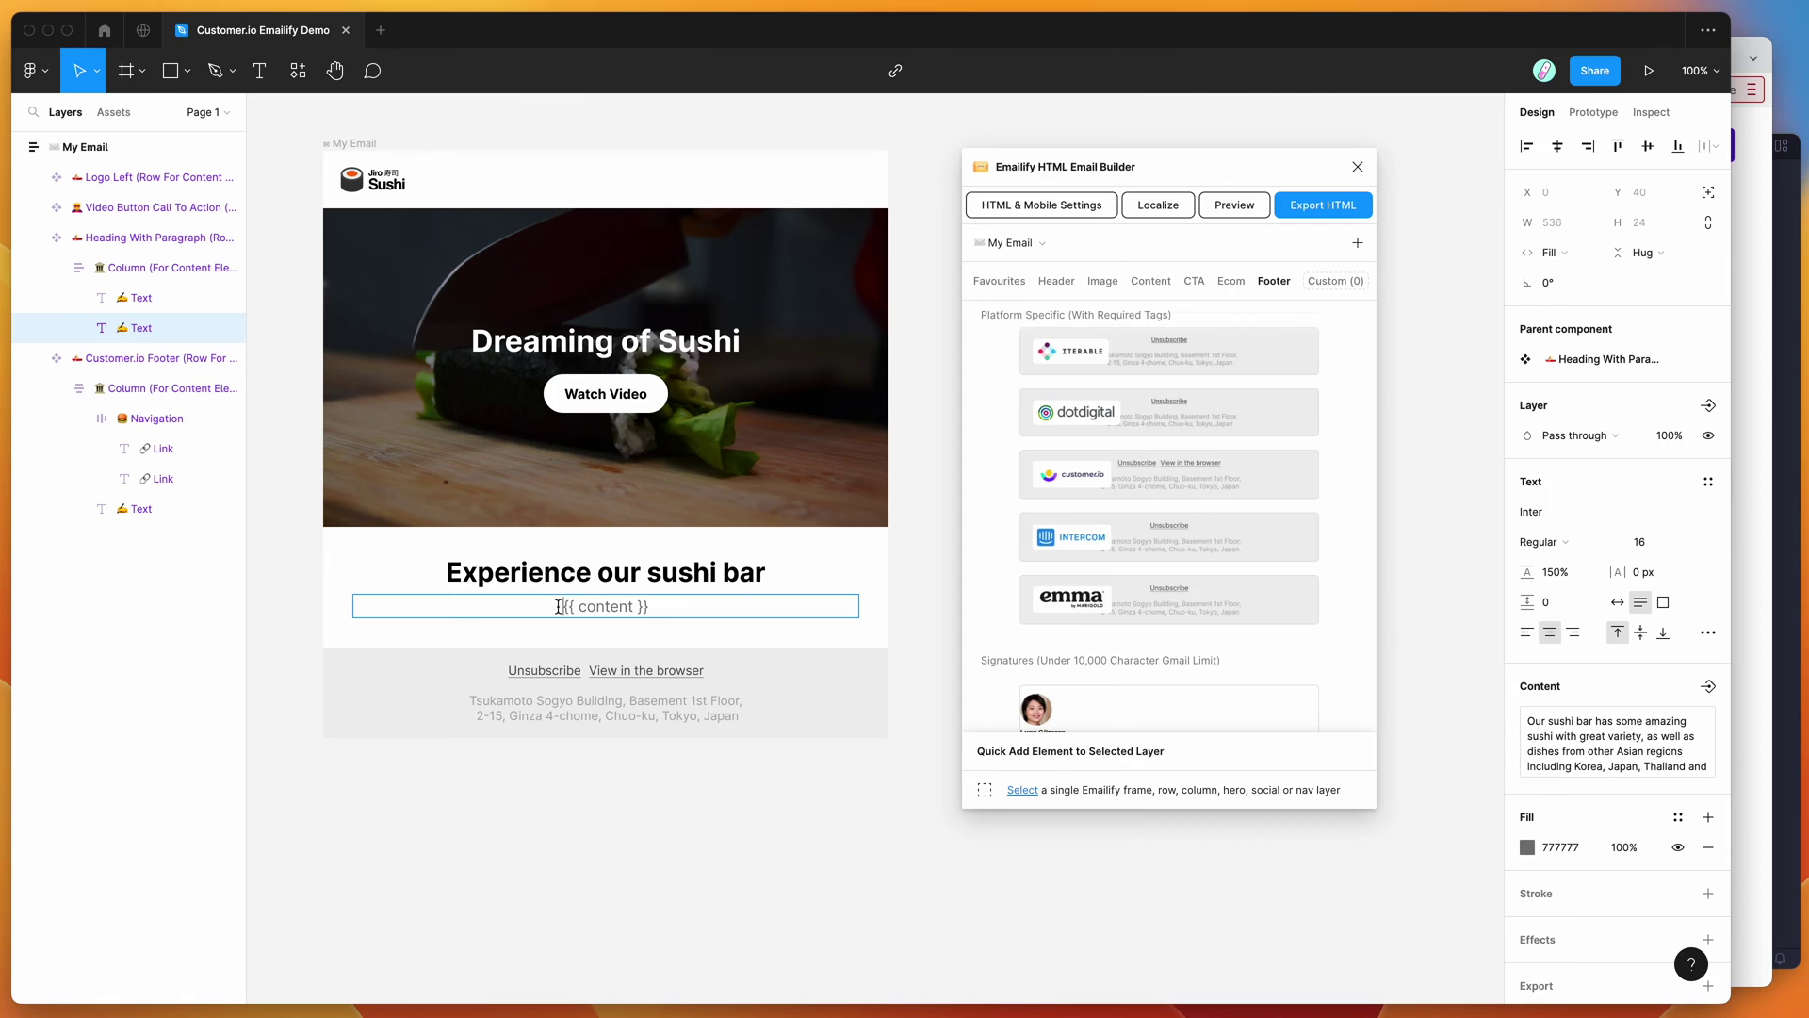
drag(558, 607, 736, 607)
click(659, 607)
drag(666, 608, 563, 608)
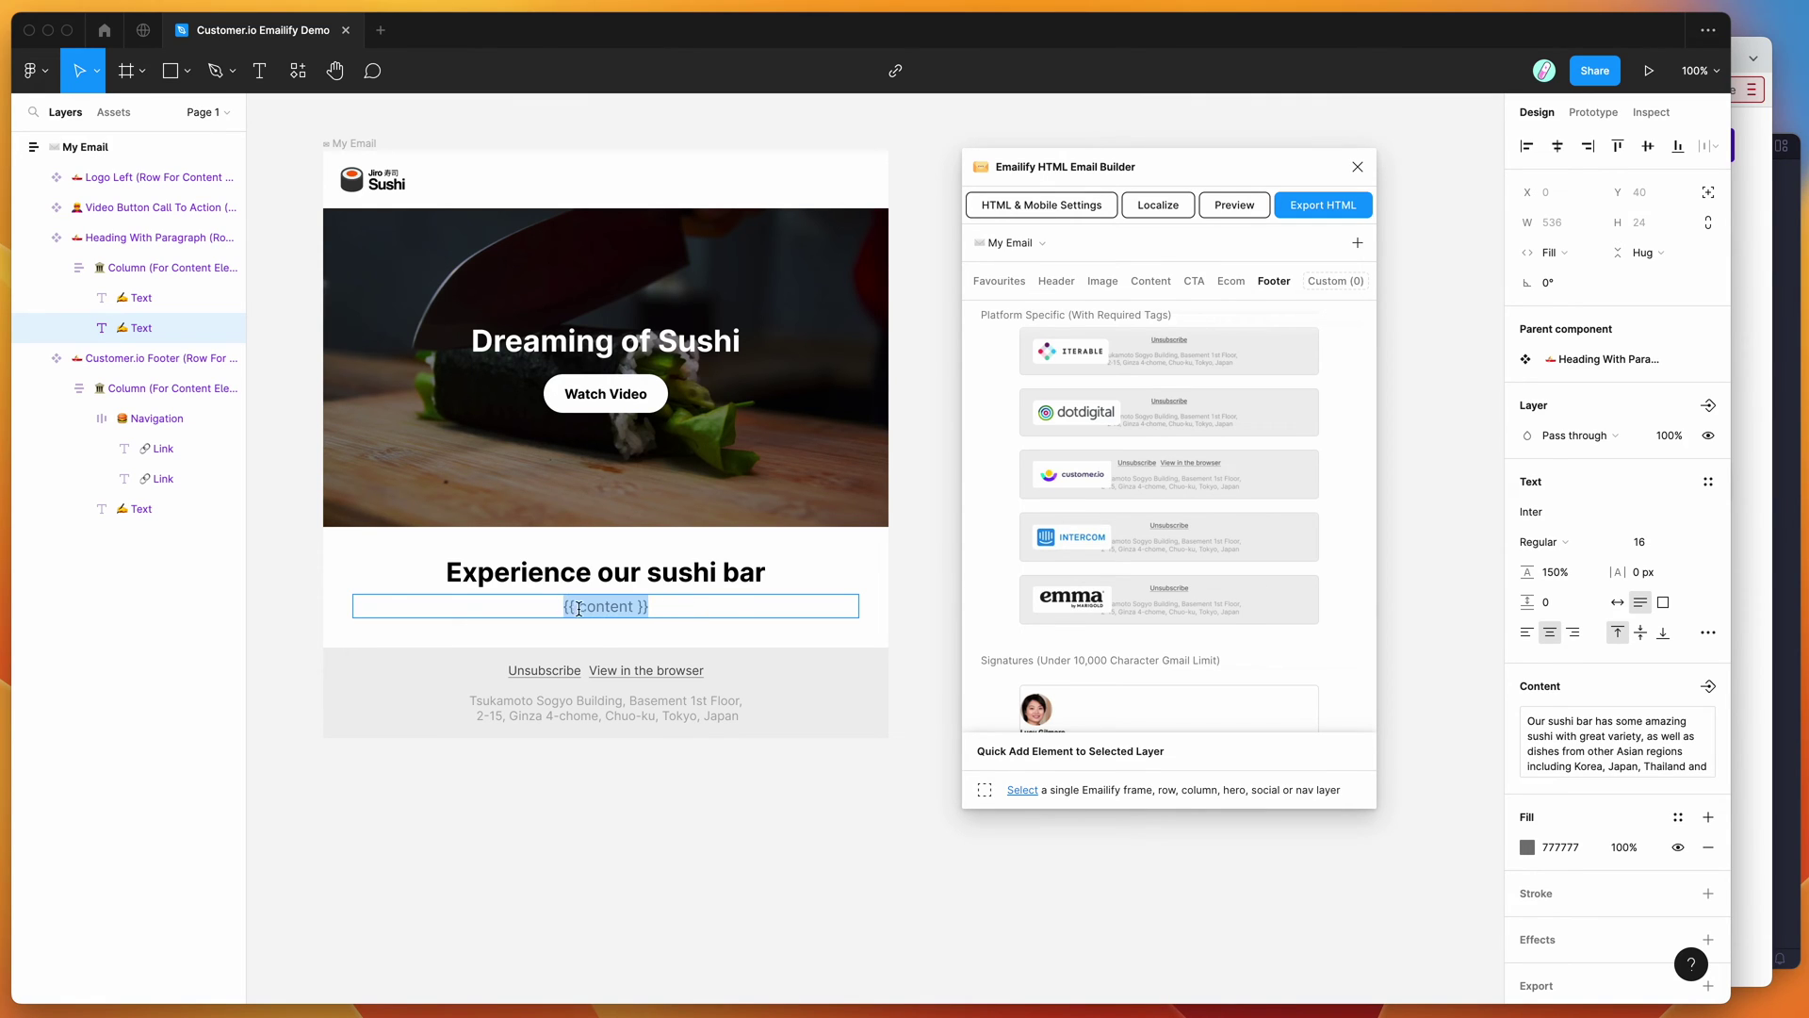
click(556, 608)
triple_click(568, 608)
click(682, 608)
drag(682, 608, 460, 607)
click(685, 608)
drag(685, 608, 454, 604)
click(682, 608)
drag(682, 608, 497, 610)
click(670, 608)
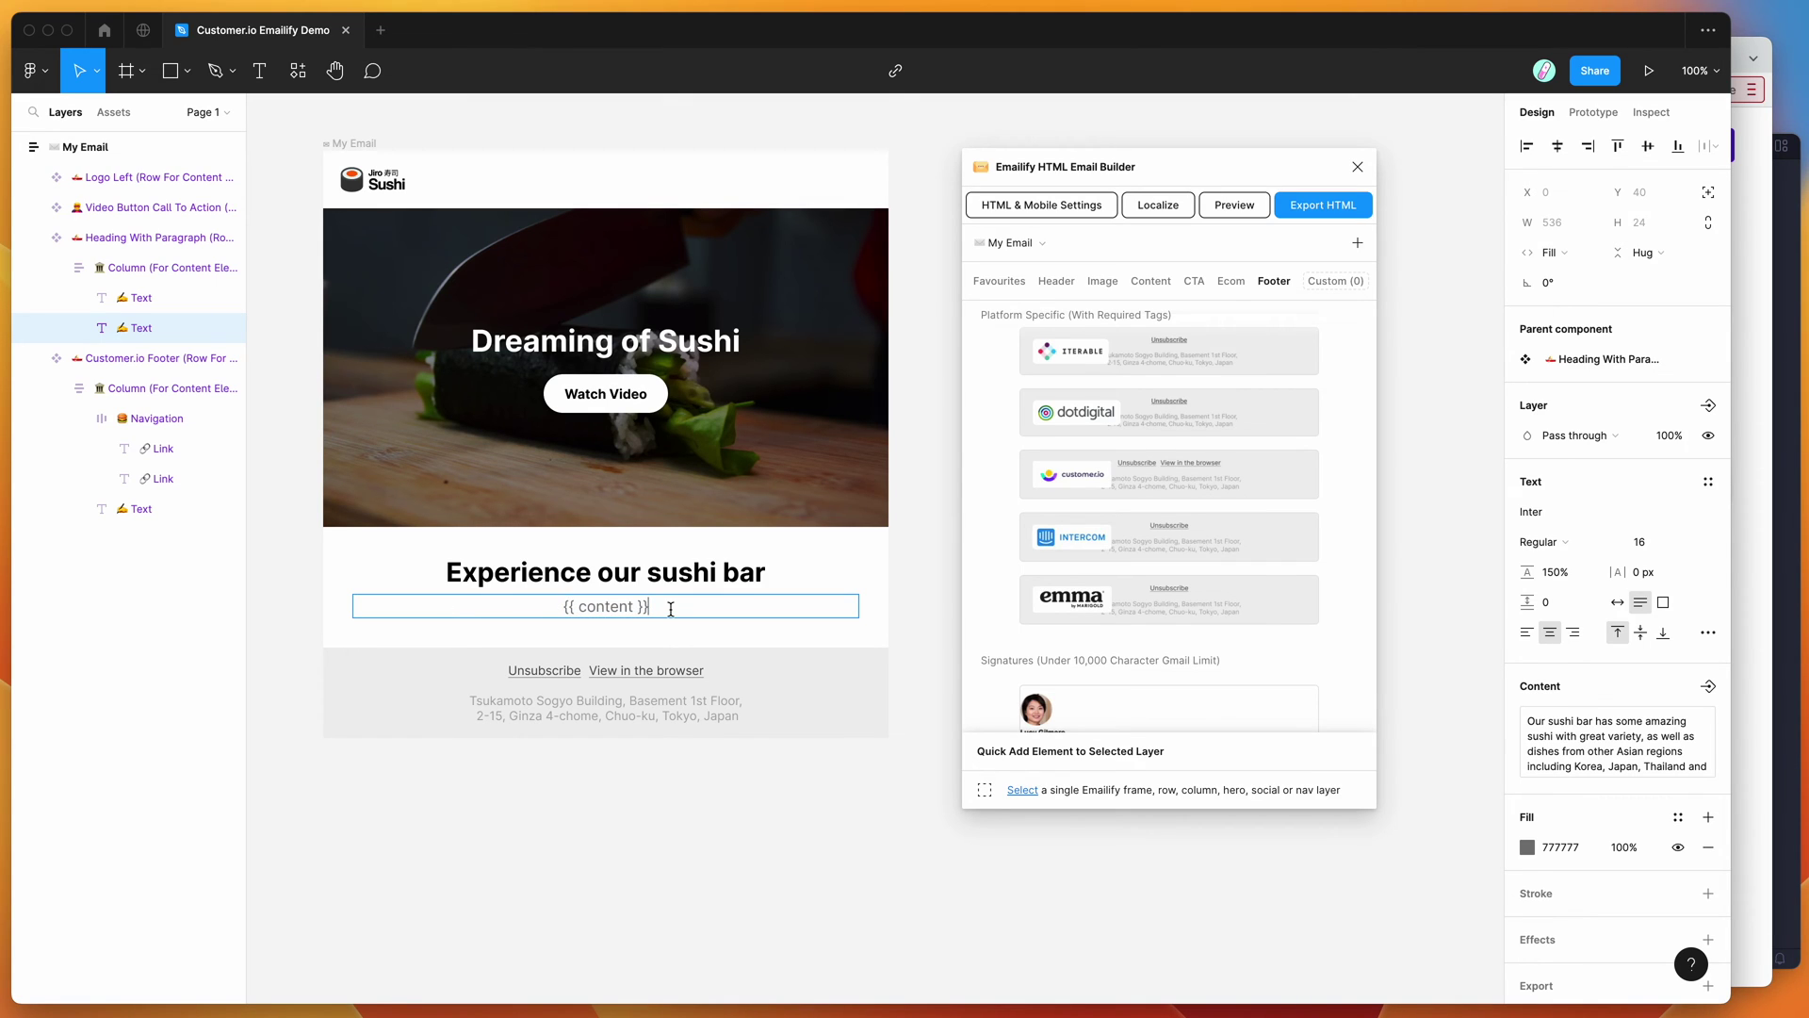
drag(559, 608, 652, 608)
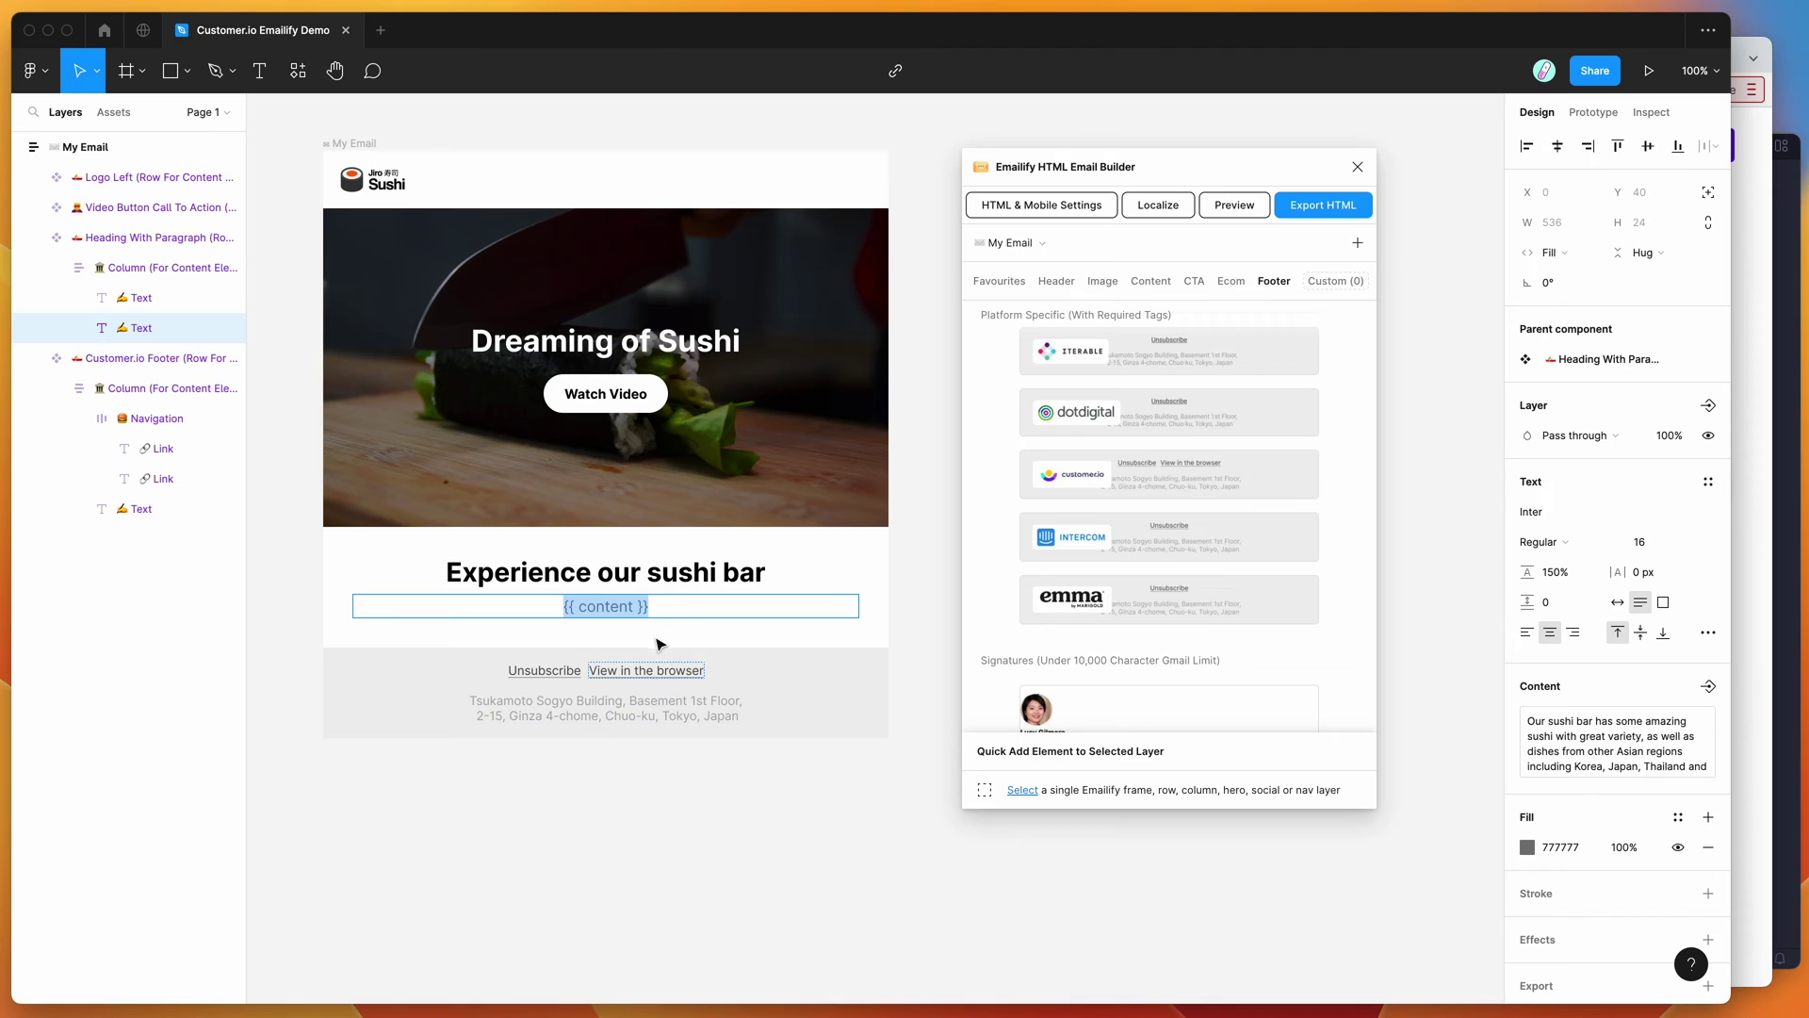
drag(656, 606, 555, 605)
click(742, 606)
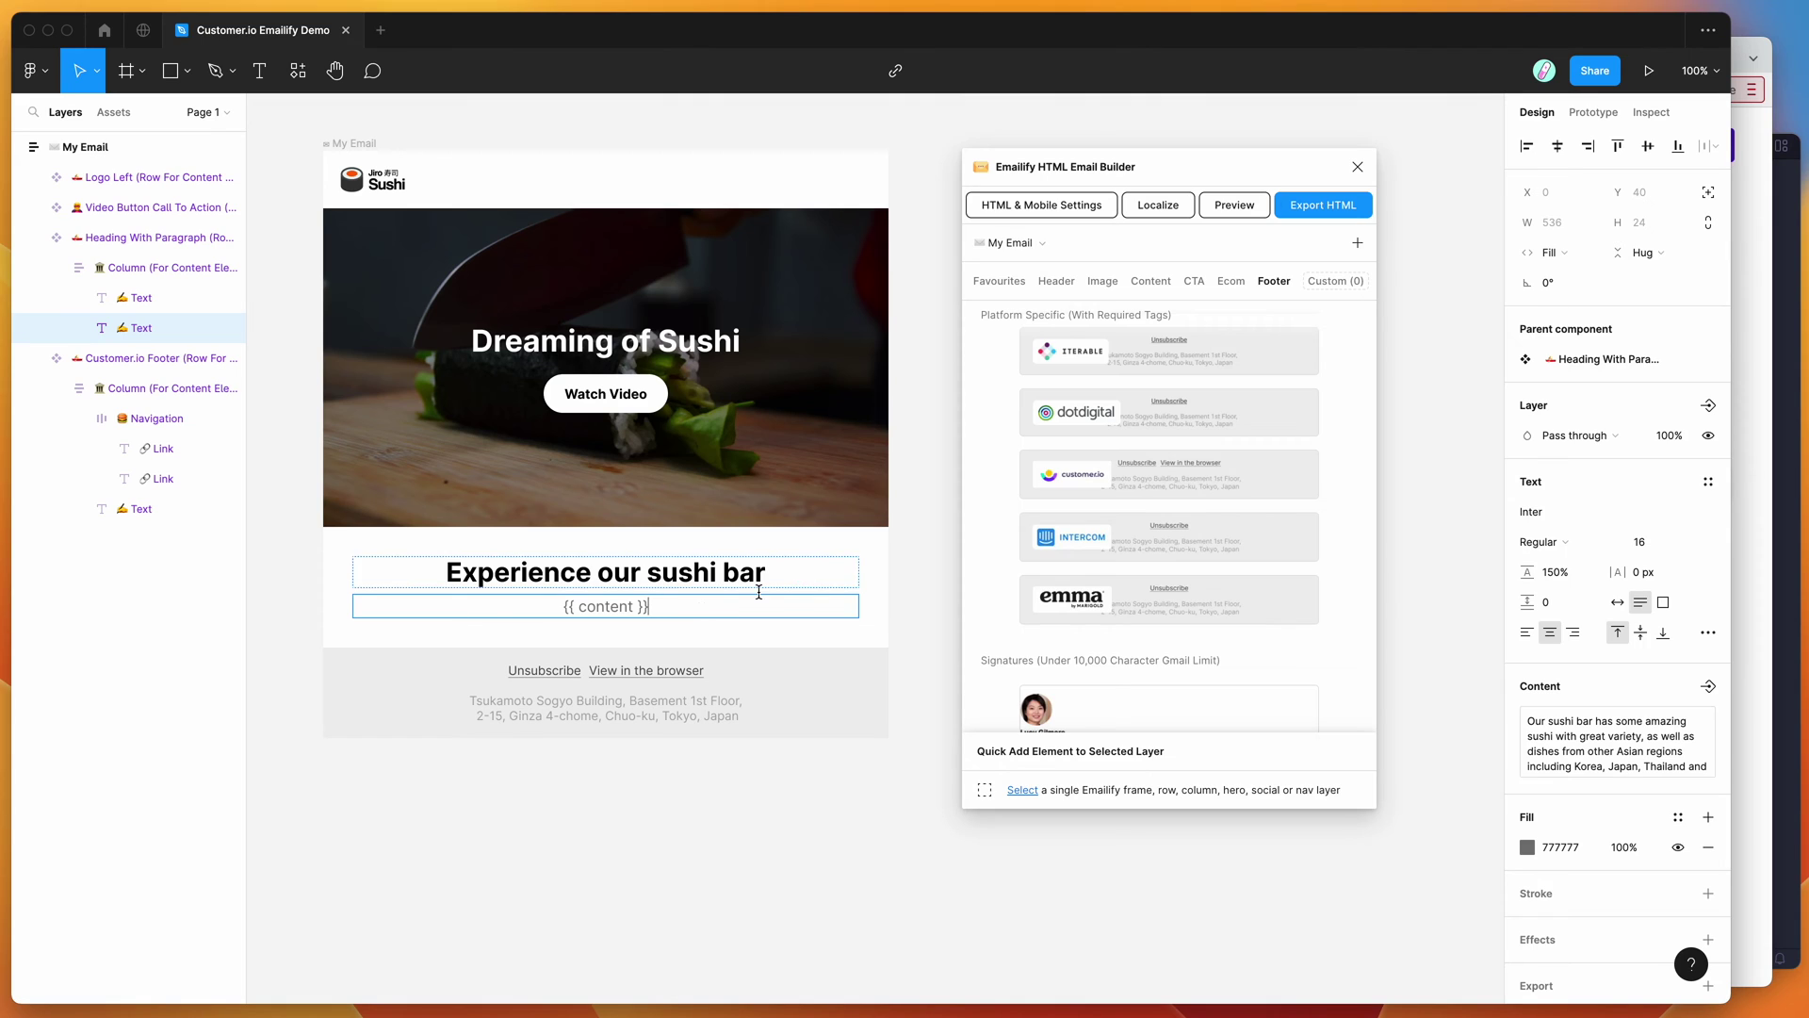
triple_click(696, 607)
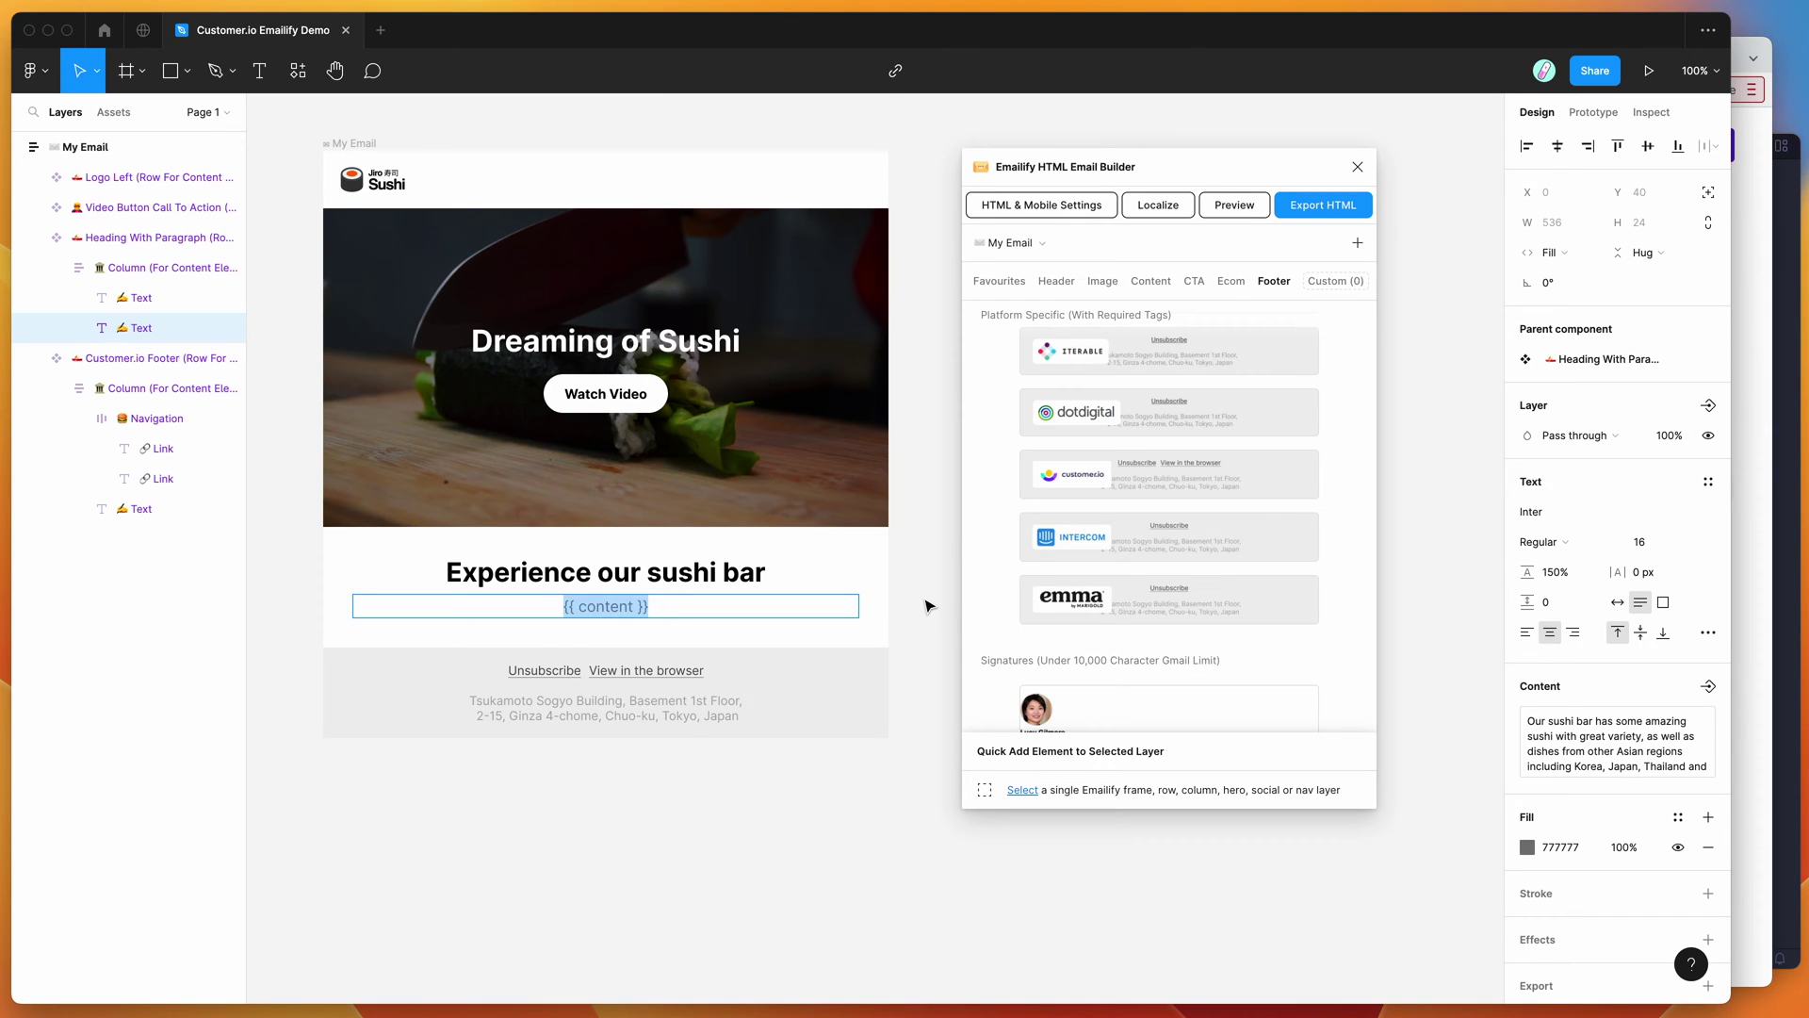
click(712, 606)
key(BackSpace)
key(BackSpace)
key(BackSpace)
key(BackSpace)
key(BackSpace)
key(BackSpace)
key(BackSpace)
key(BackSpace)
key(BackSpace)
key(BackSpace)
key(BackSpace)
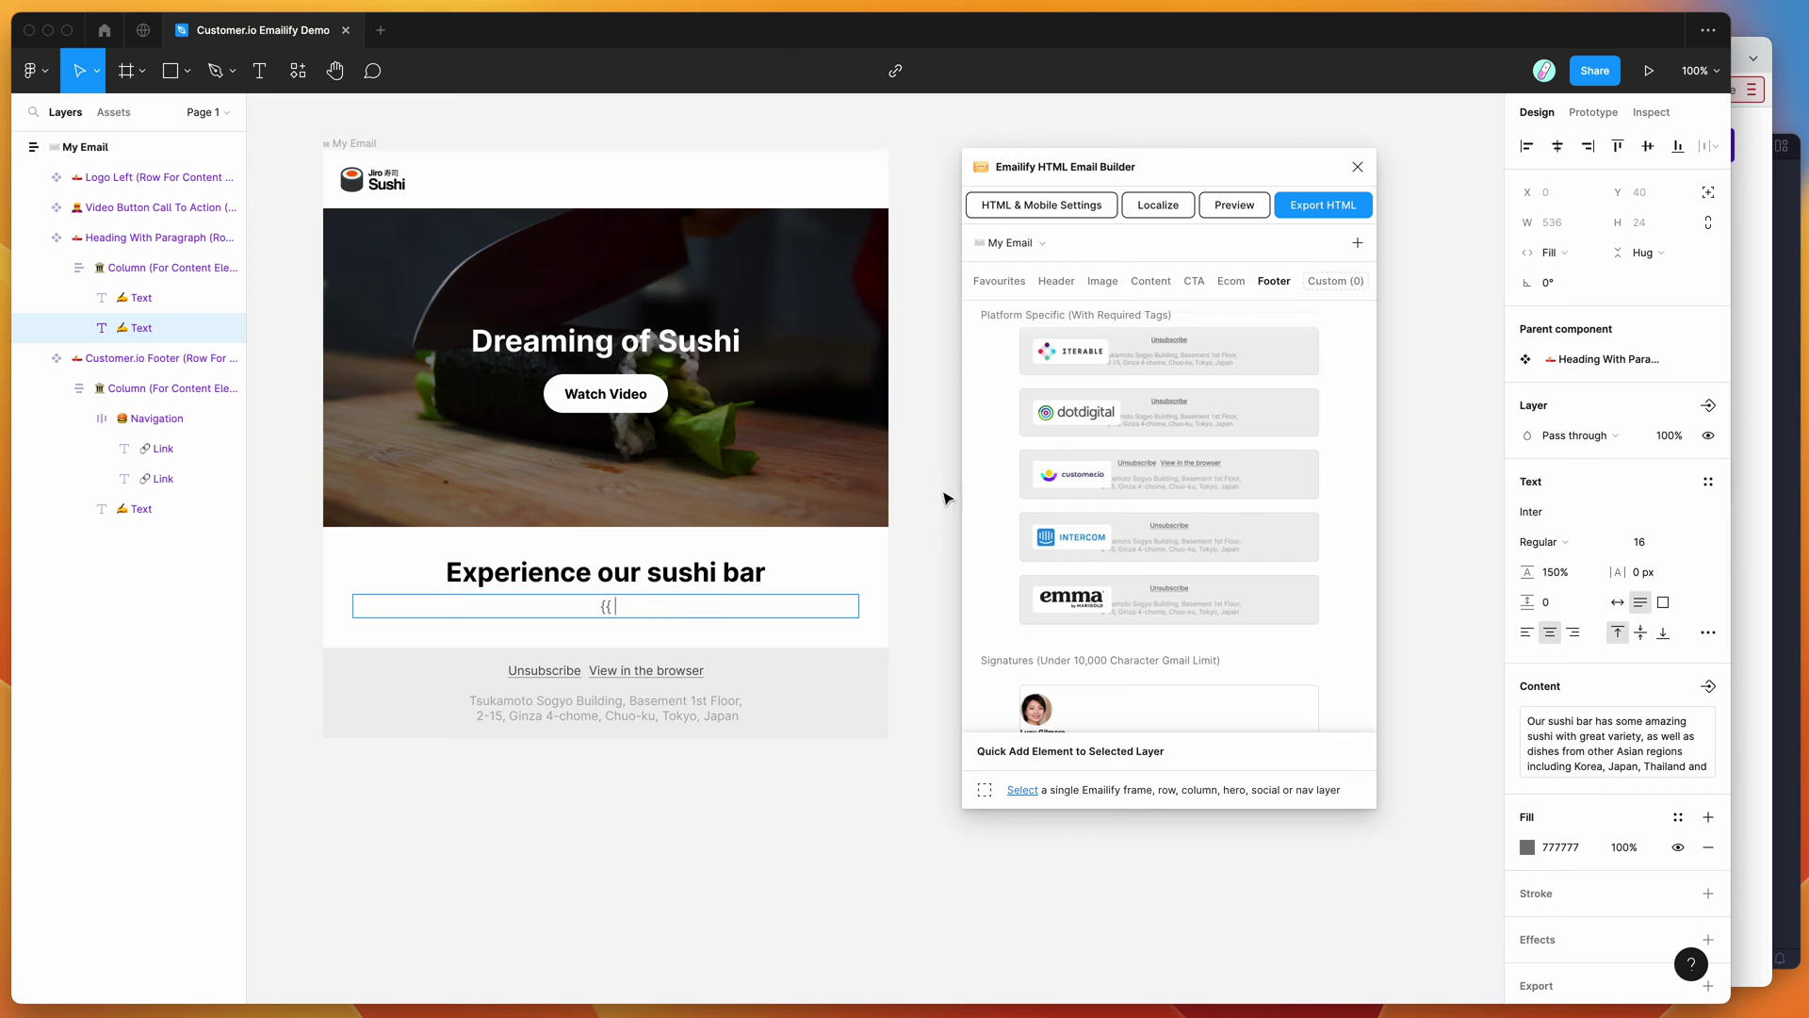
key(Escape)
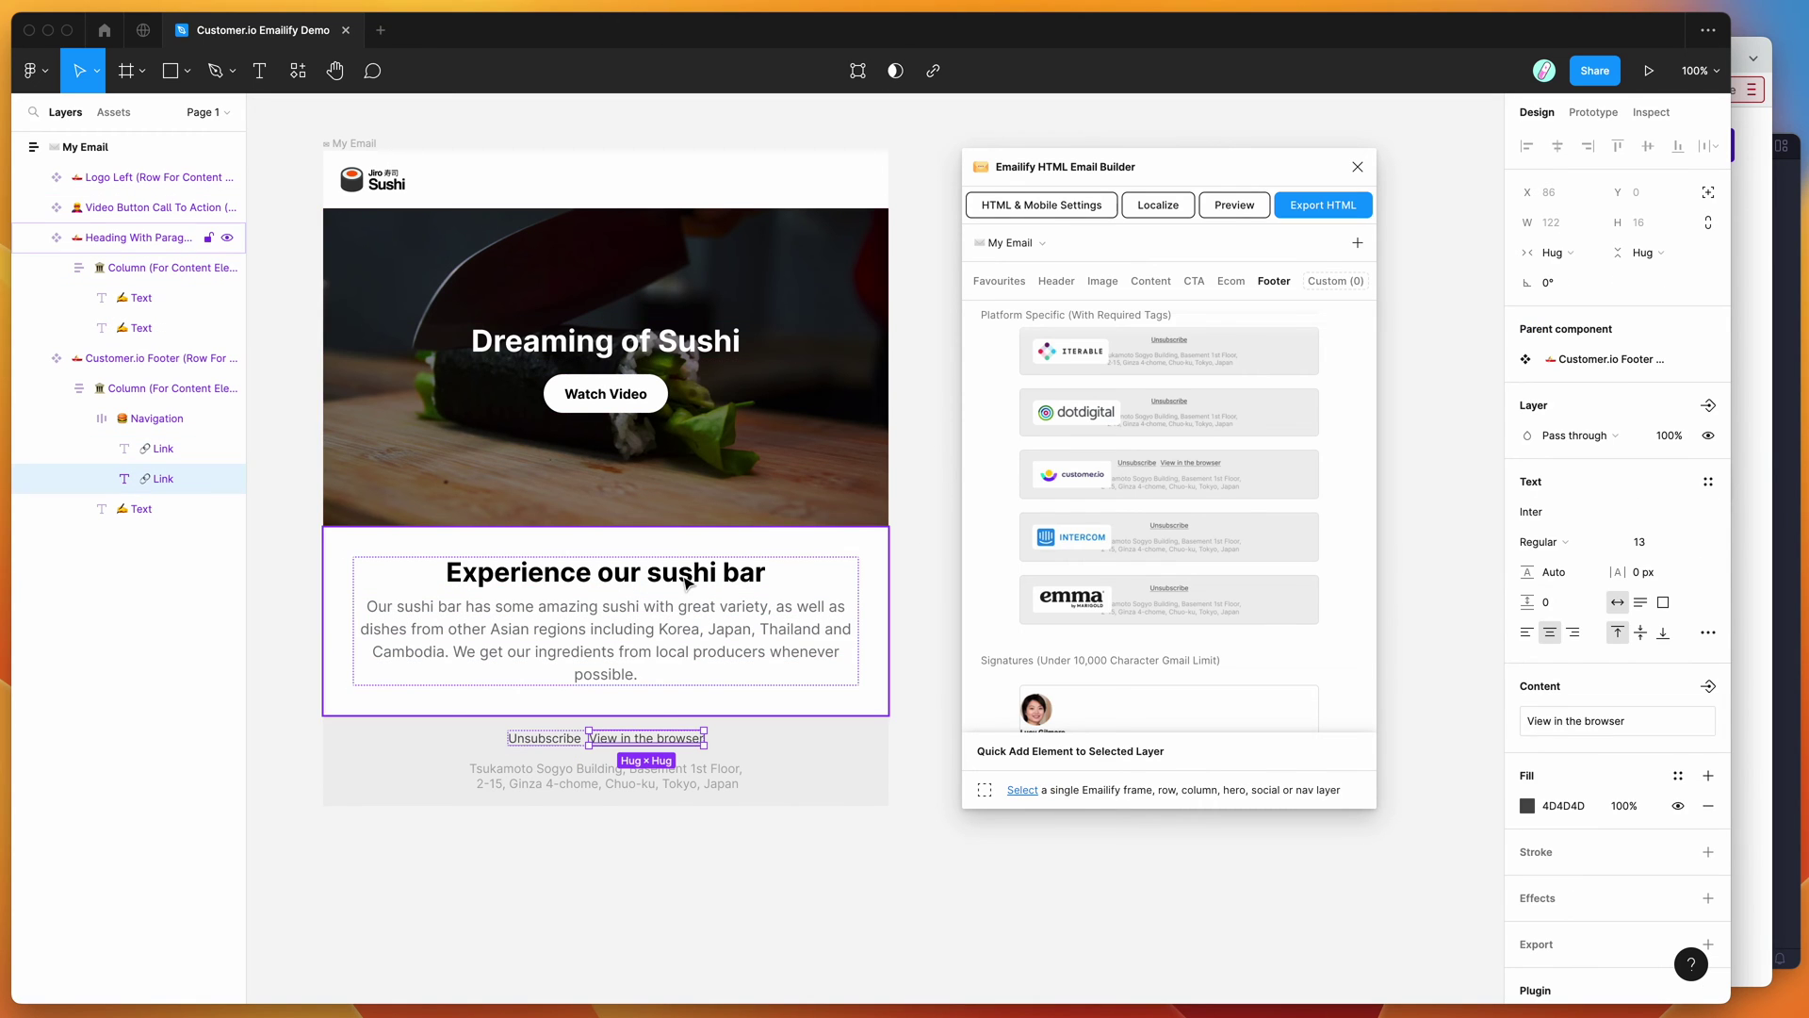
key(Escape)
click(901, 473)
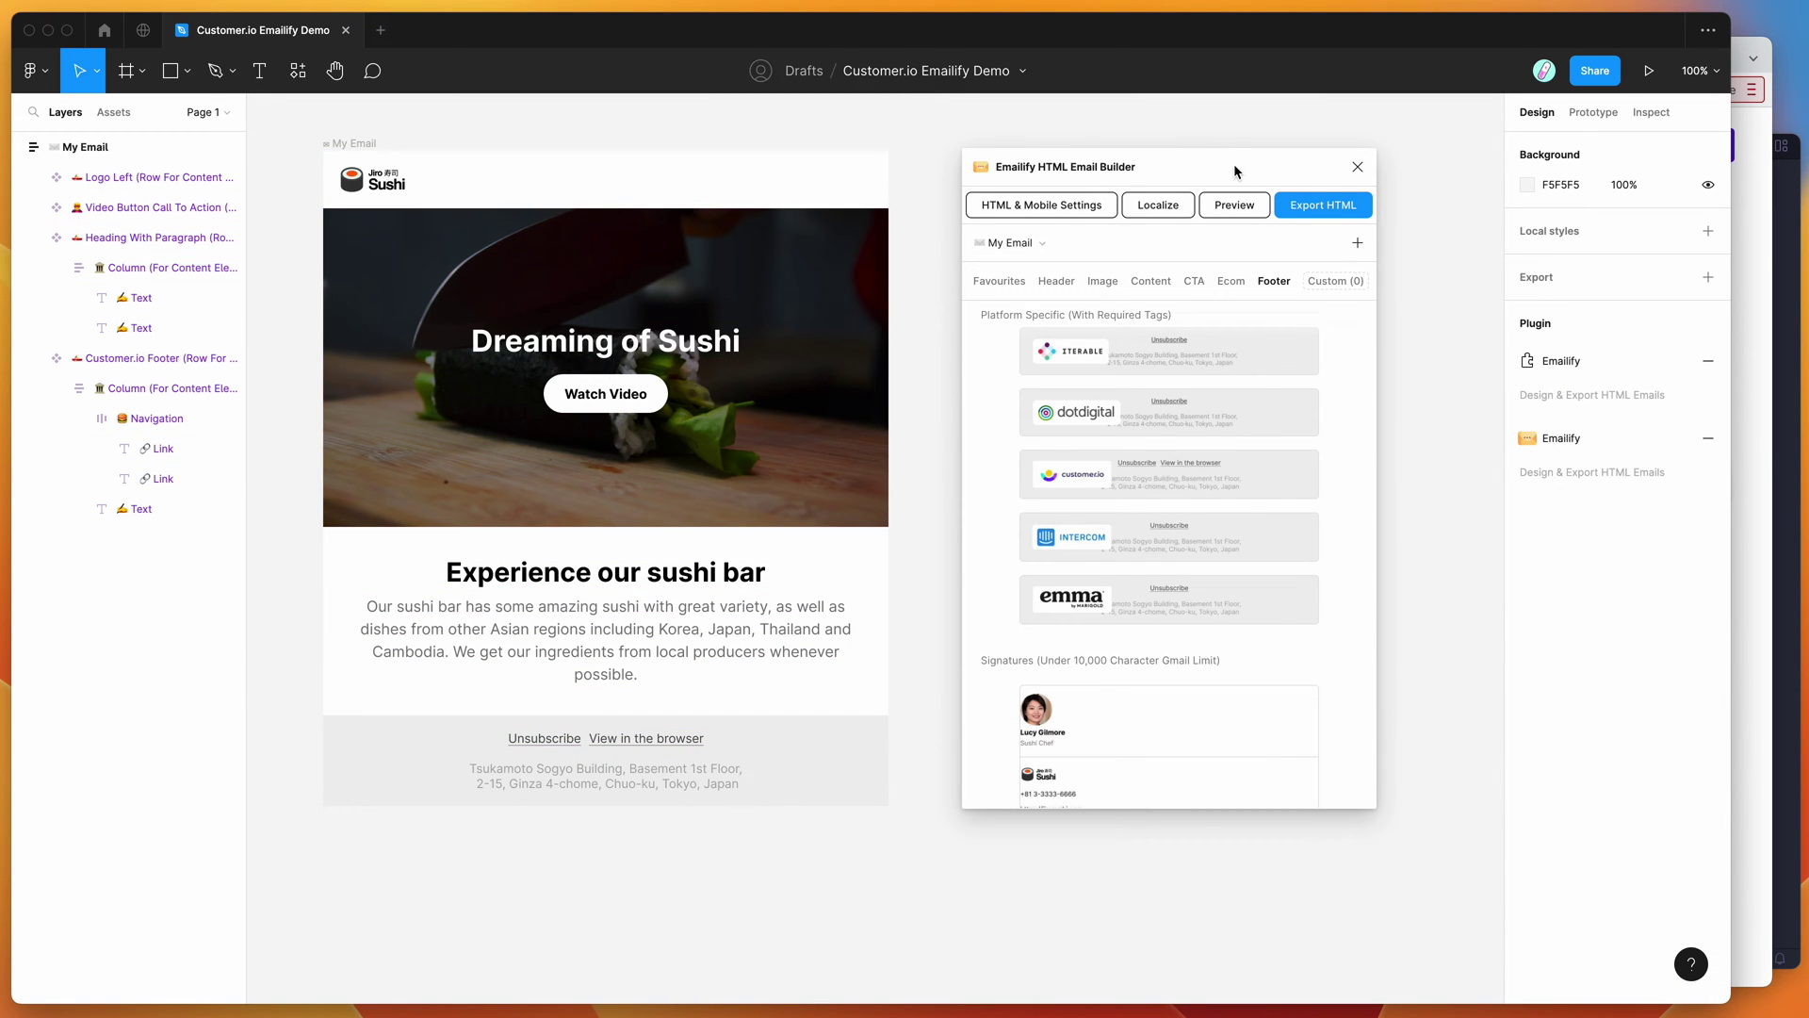
Open Emailify's HTML export dialog and choose Customer.io under Platform Integrations
drag(1237, 172, 1245, 172)
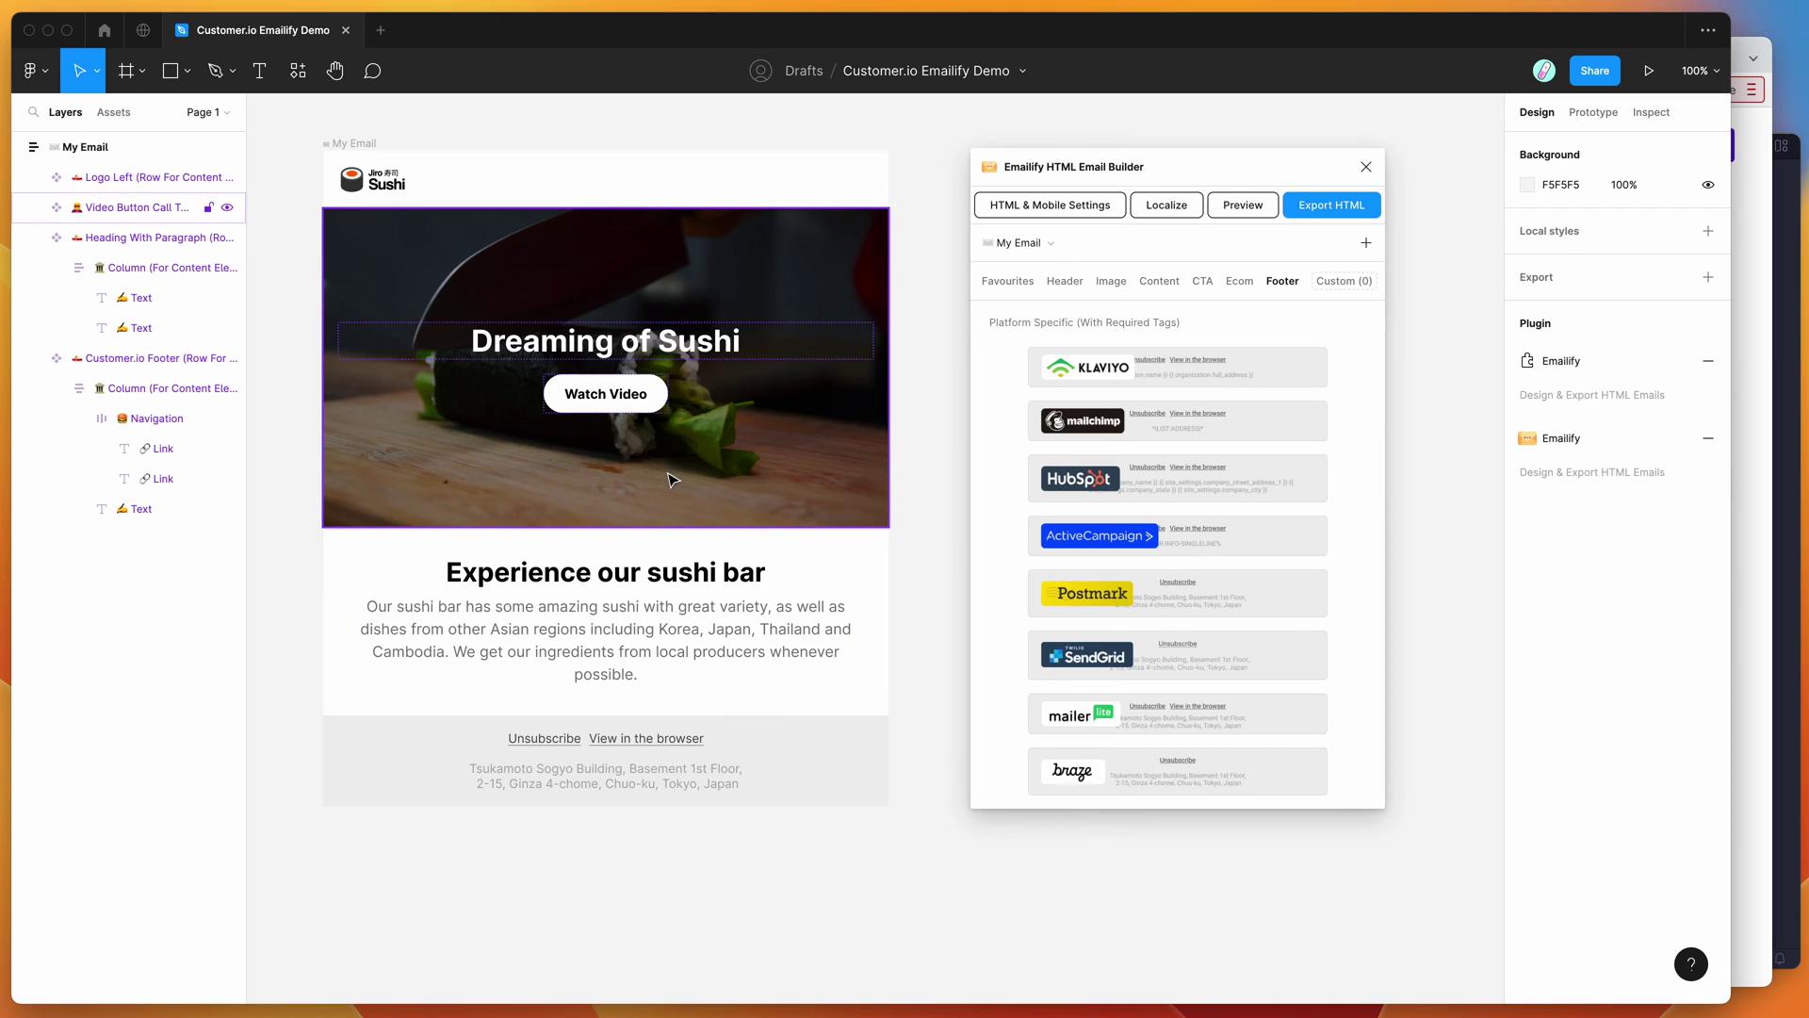
drag(1225, 179, 1214, 167)
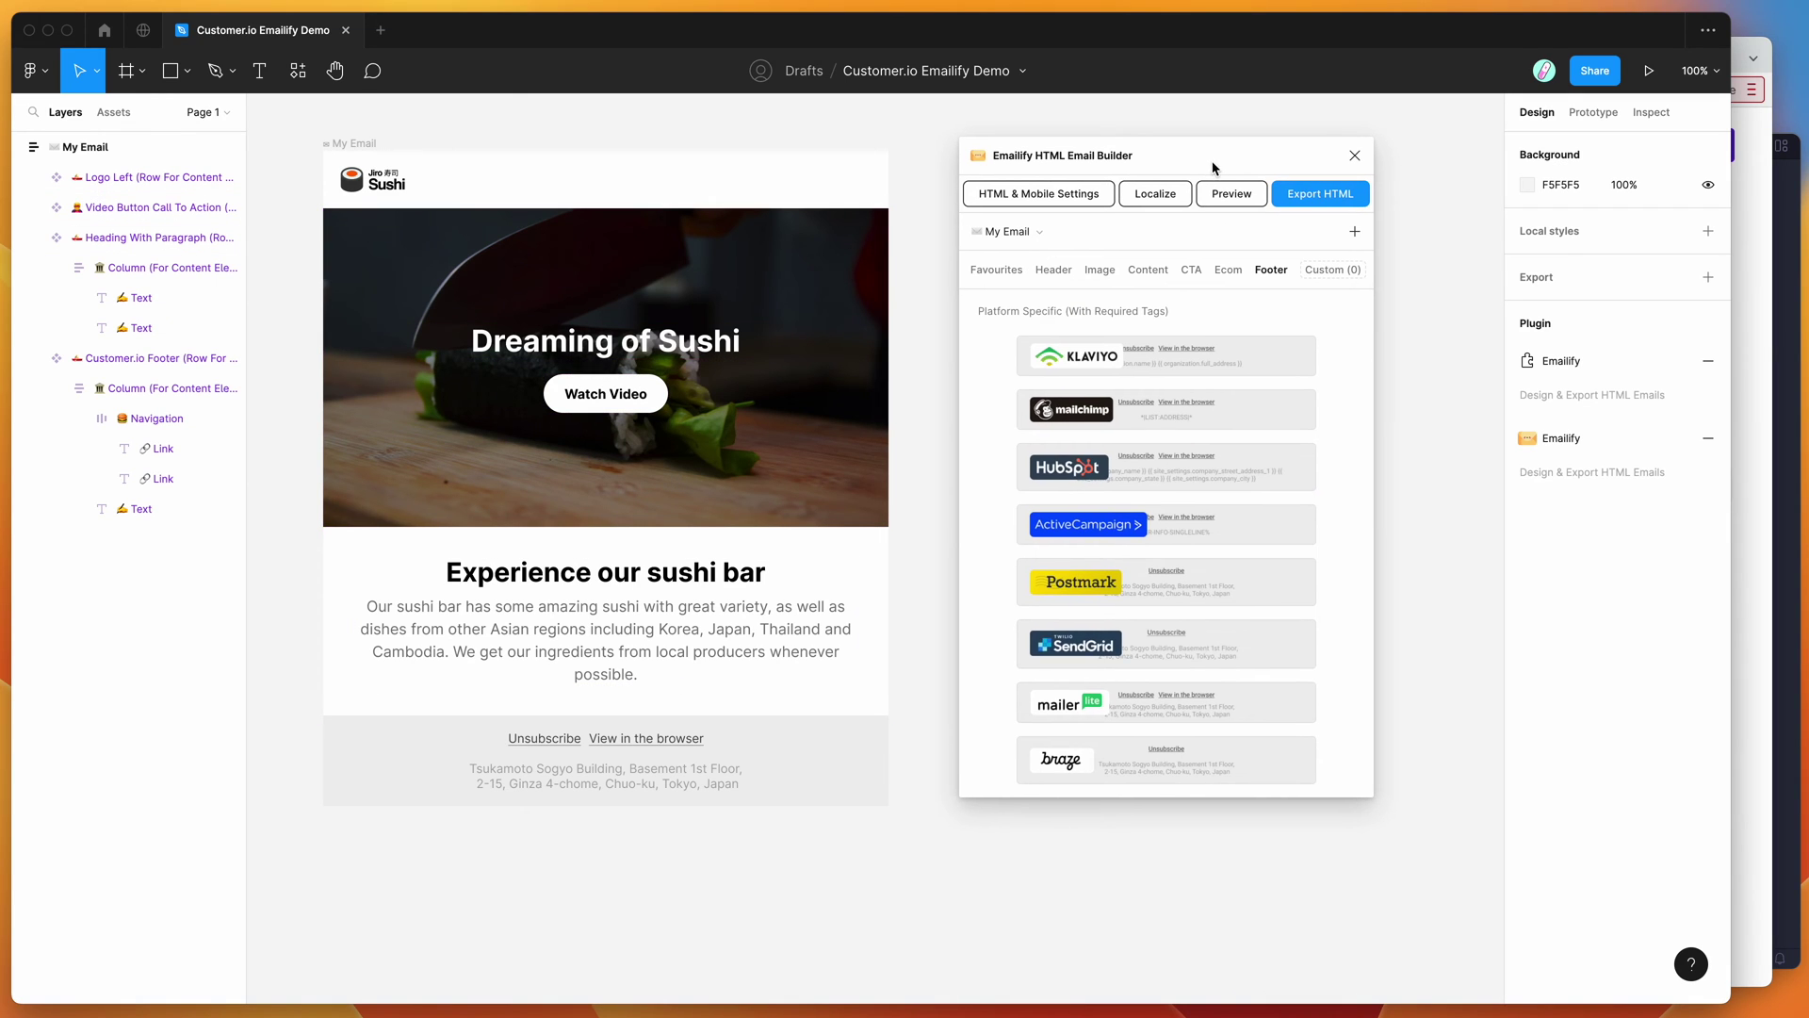
click(1311, 198)
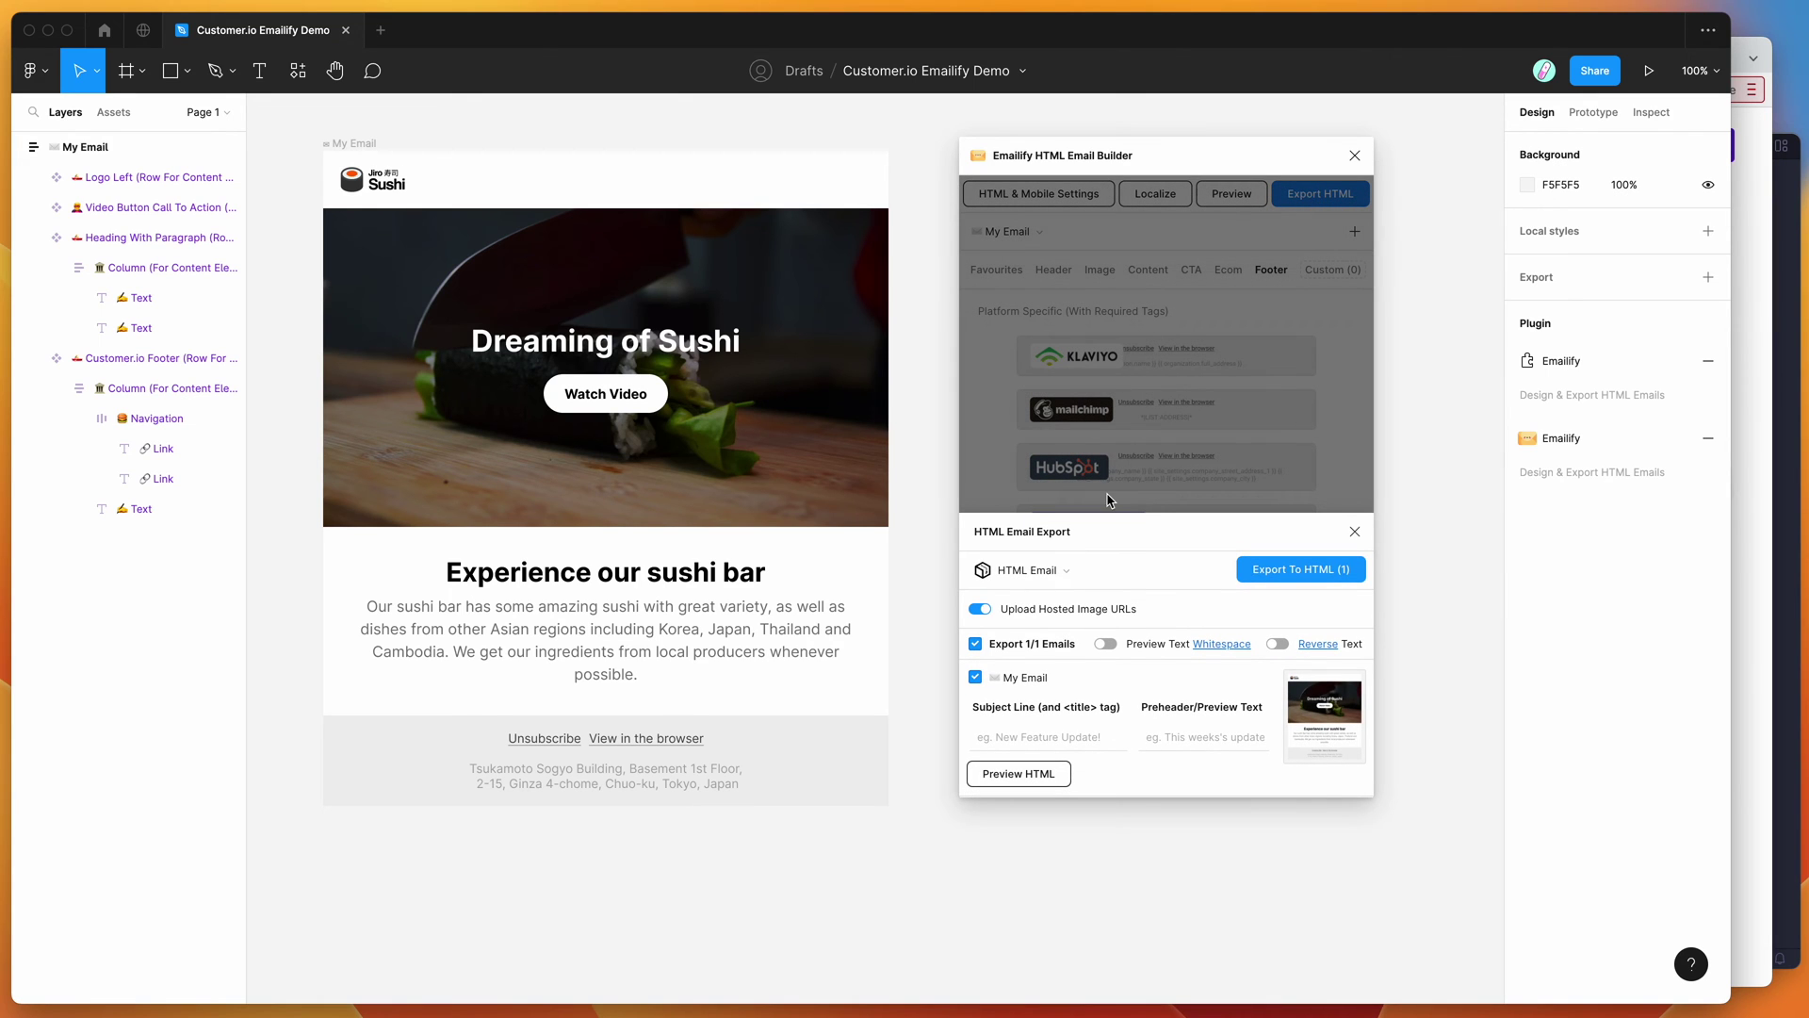
click(1029, 572)
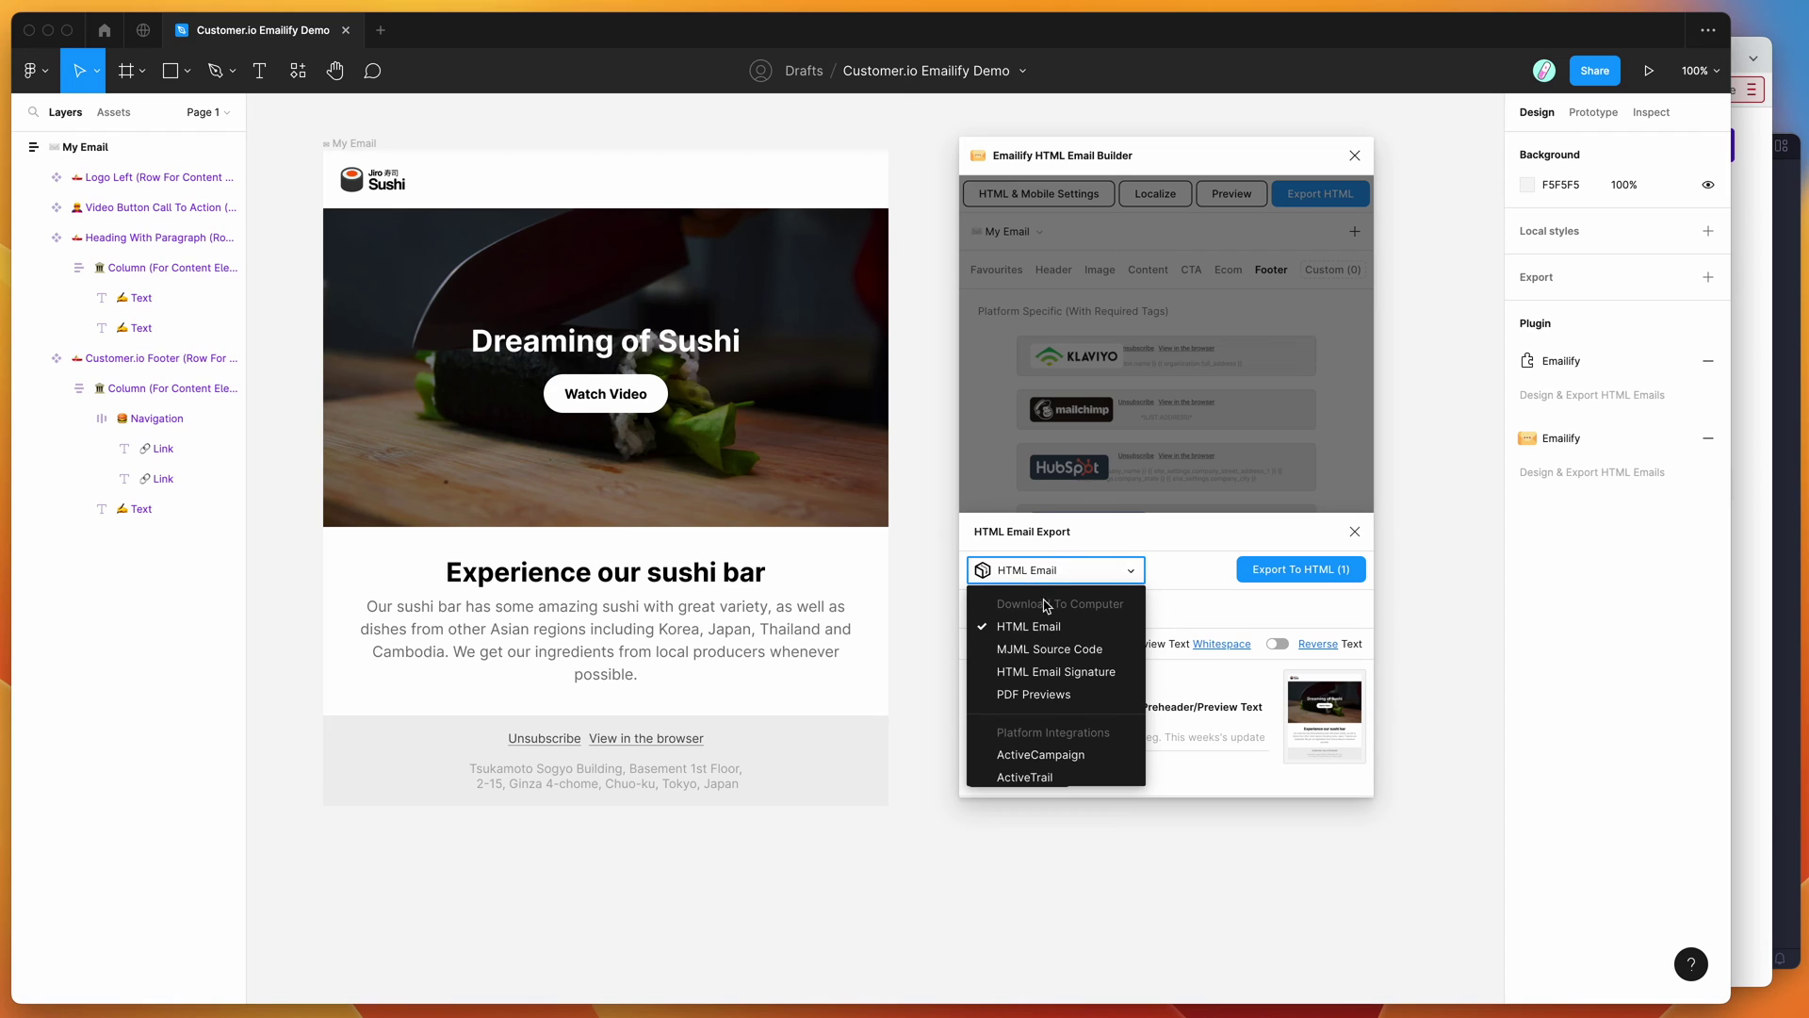
scroll(1031, 632, down, 5)
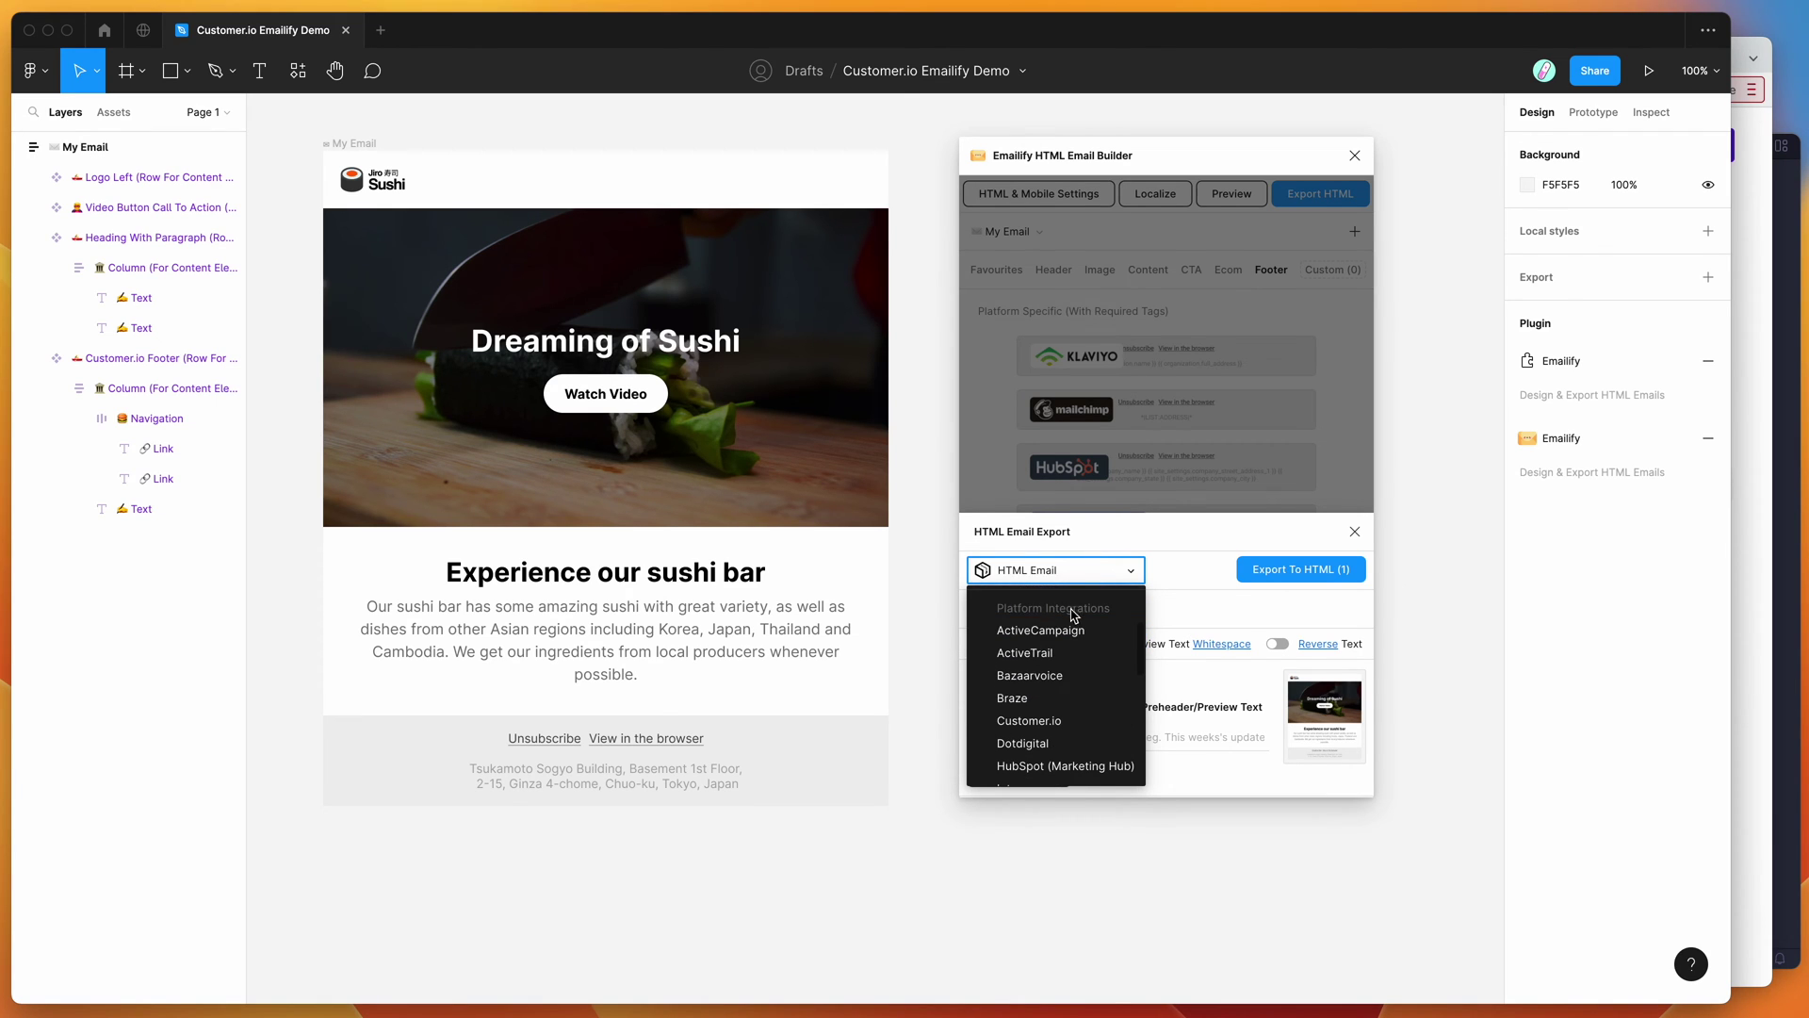
scroll(1061, 697, down, 1)
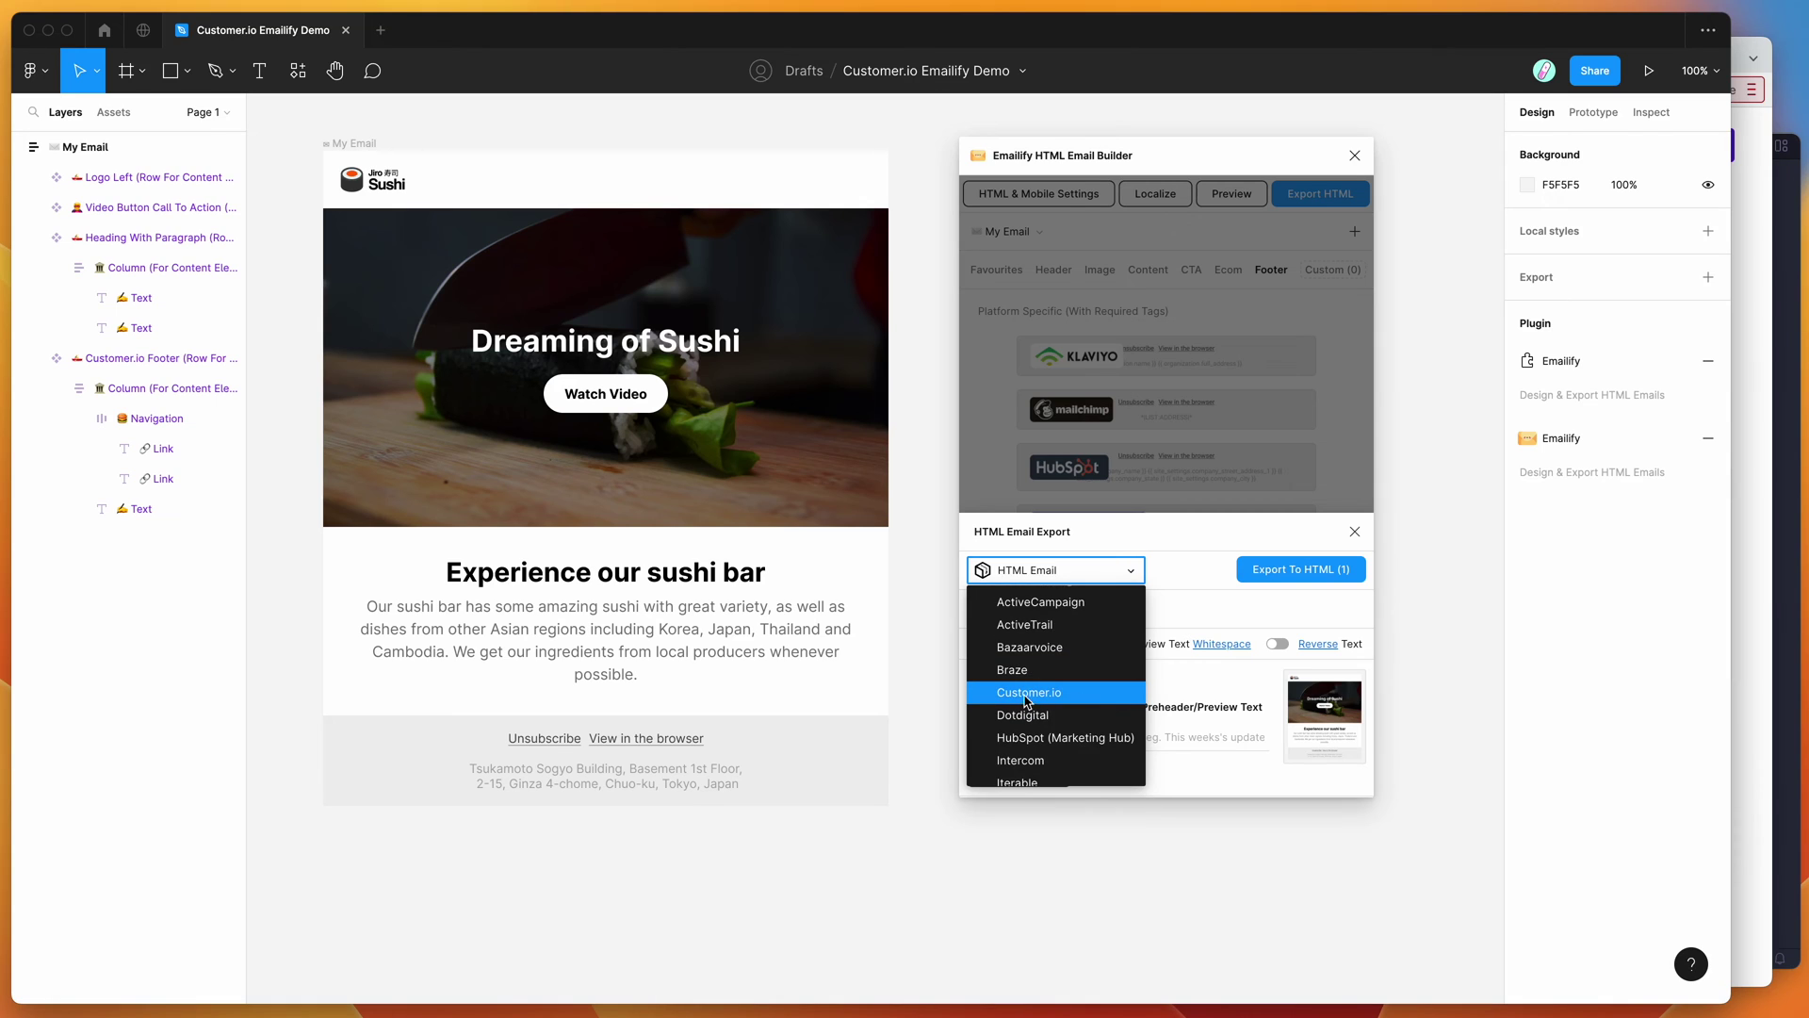
click(1023, 697)
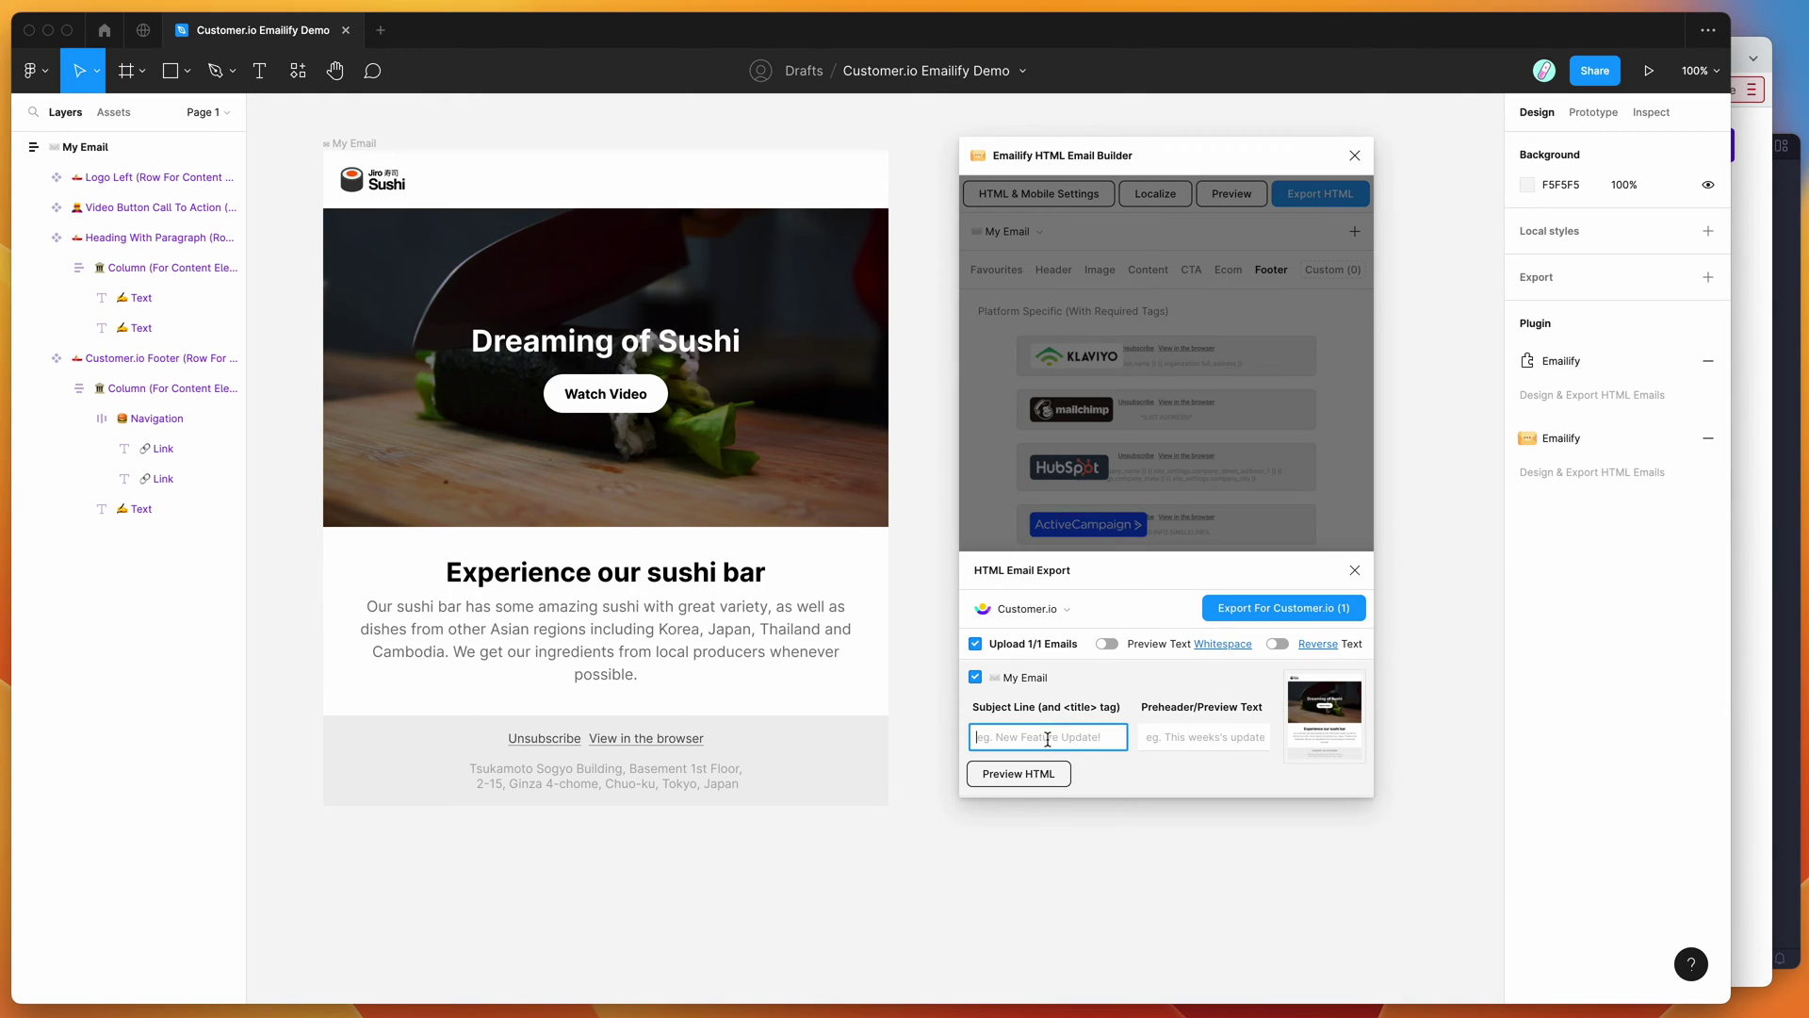
Review the subject and preheader fields, export for Customer.io, and download the zip
click(1159, 739)
click(1032, 737)
click(1212, 730)
click(1058, 736)
click(1169, 738)
click(1059, 738)
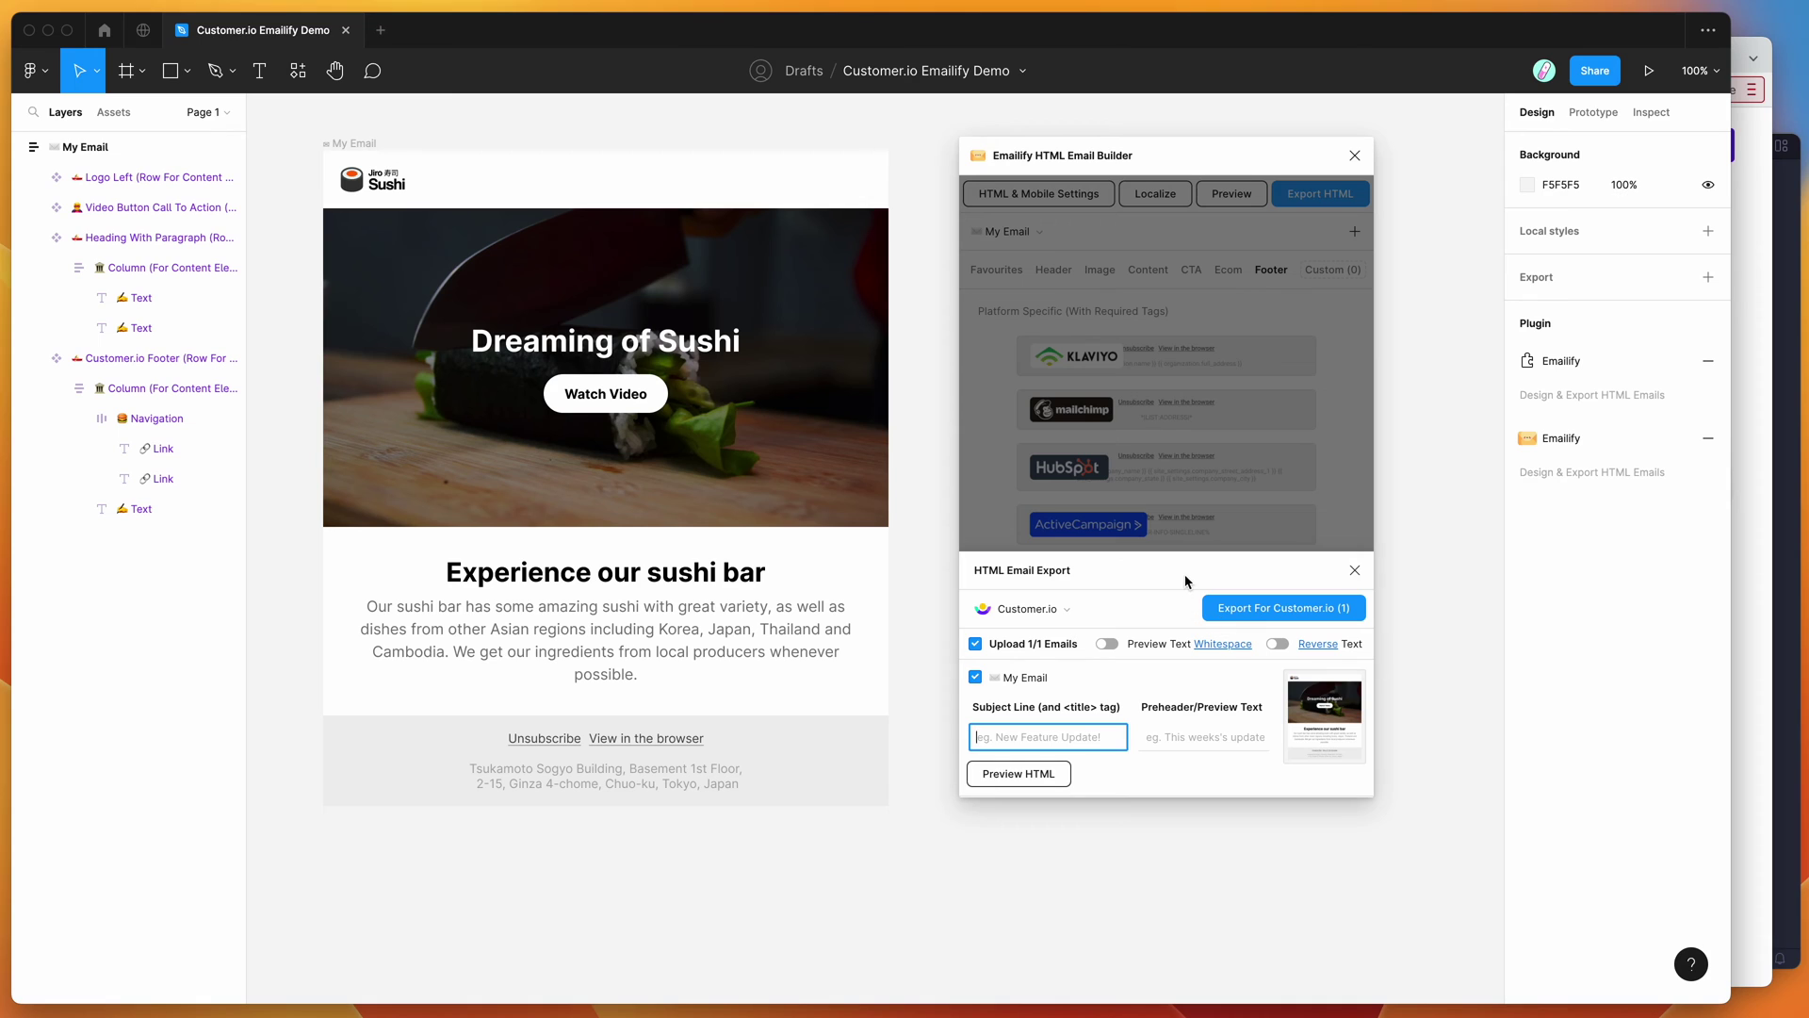
click(1250, 607)
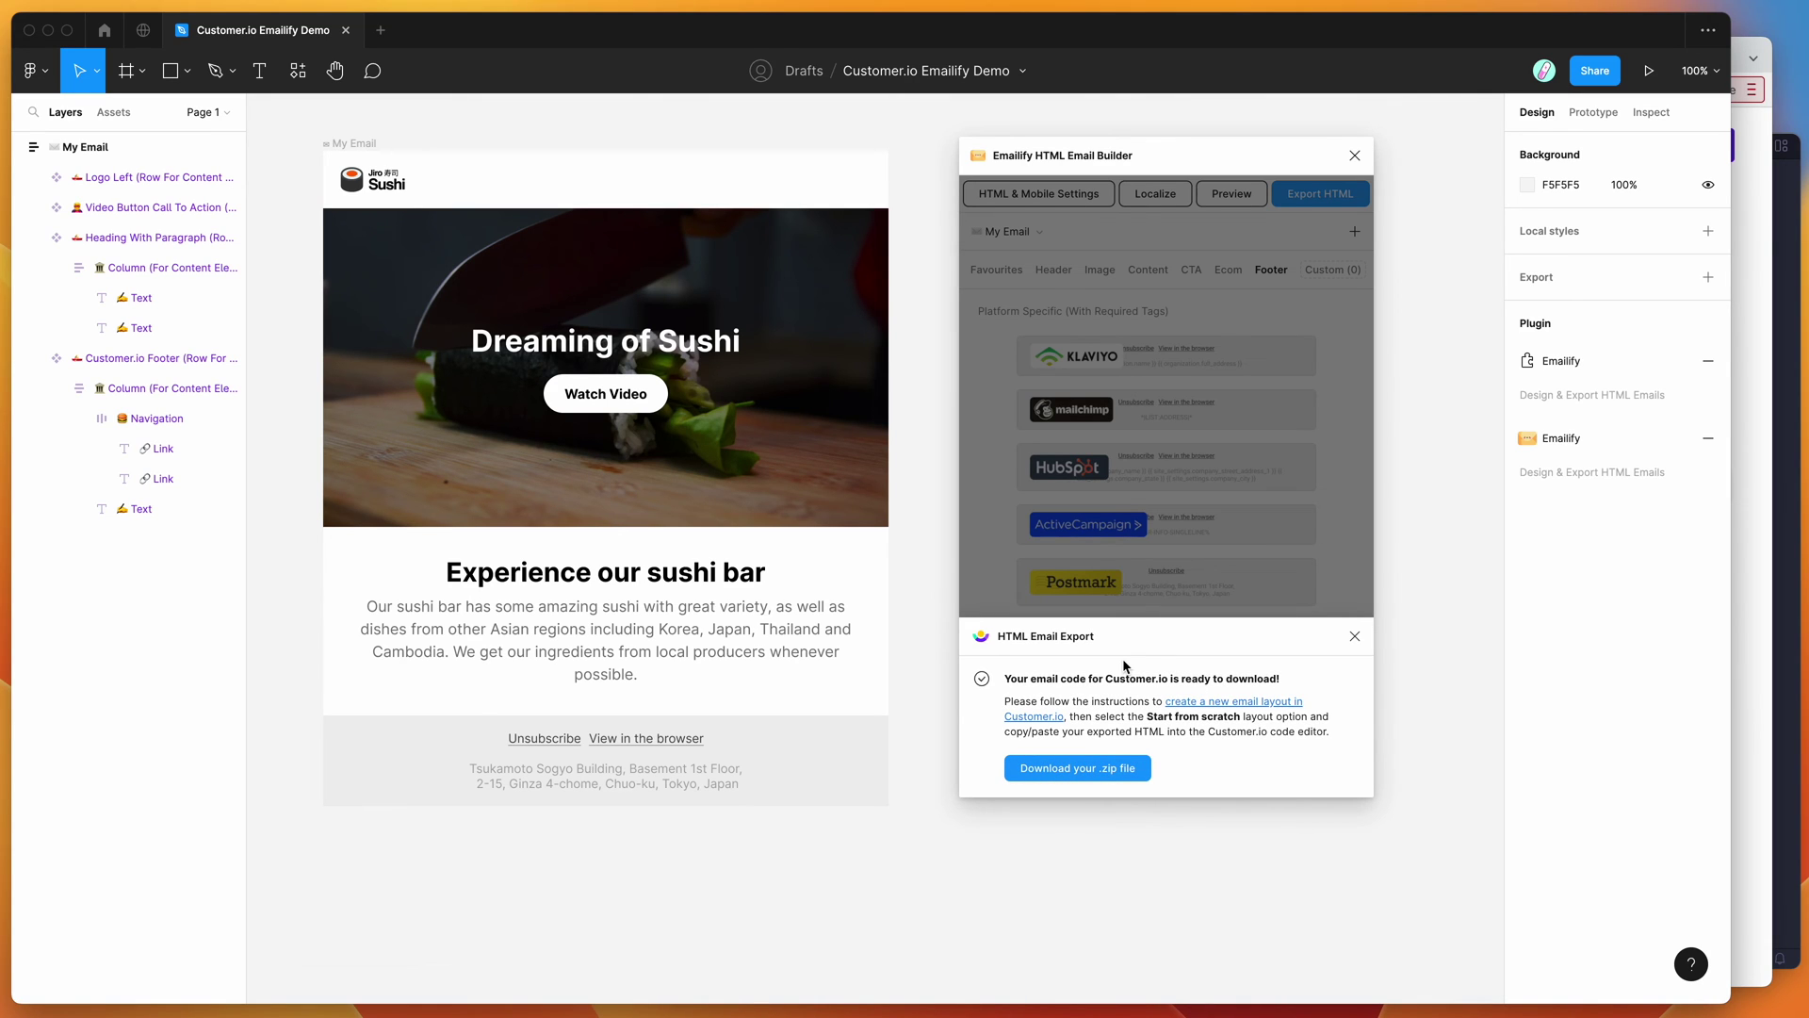
click(1075, 771)
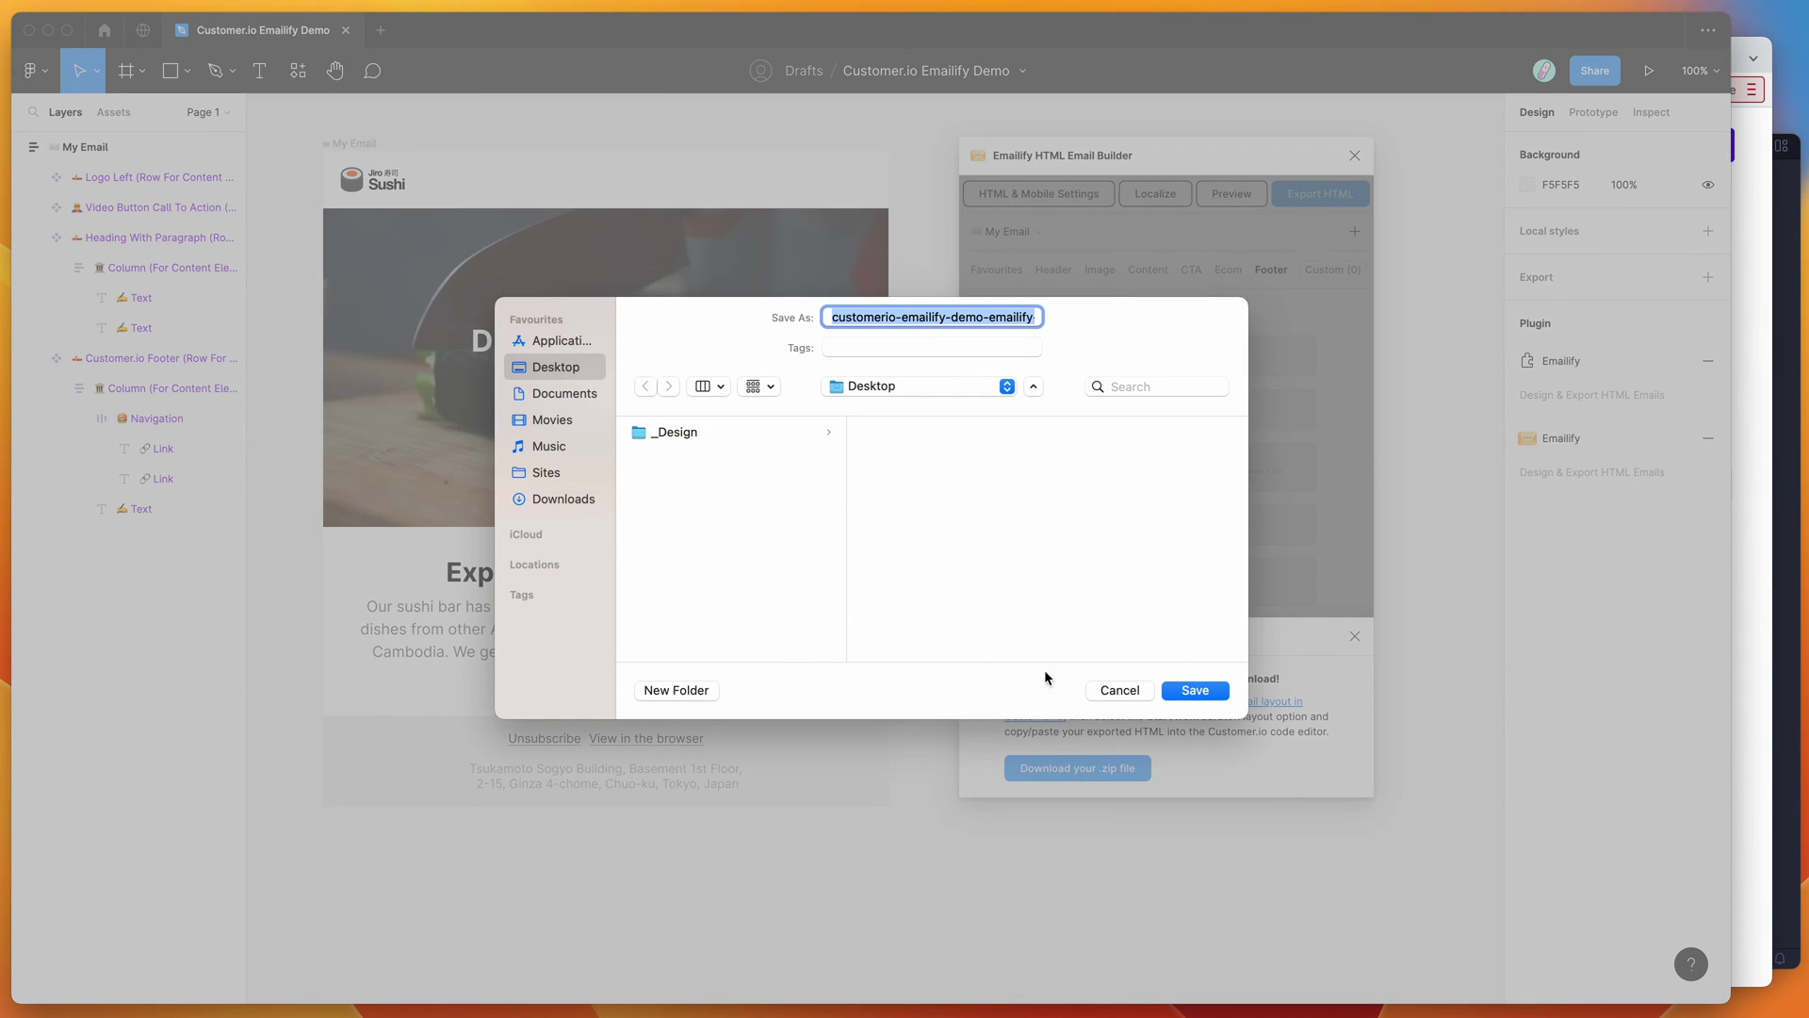
Save the export zip to the Desktop and pick previews.html from the exported folder
click(1192, 690)
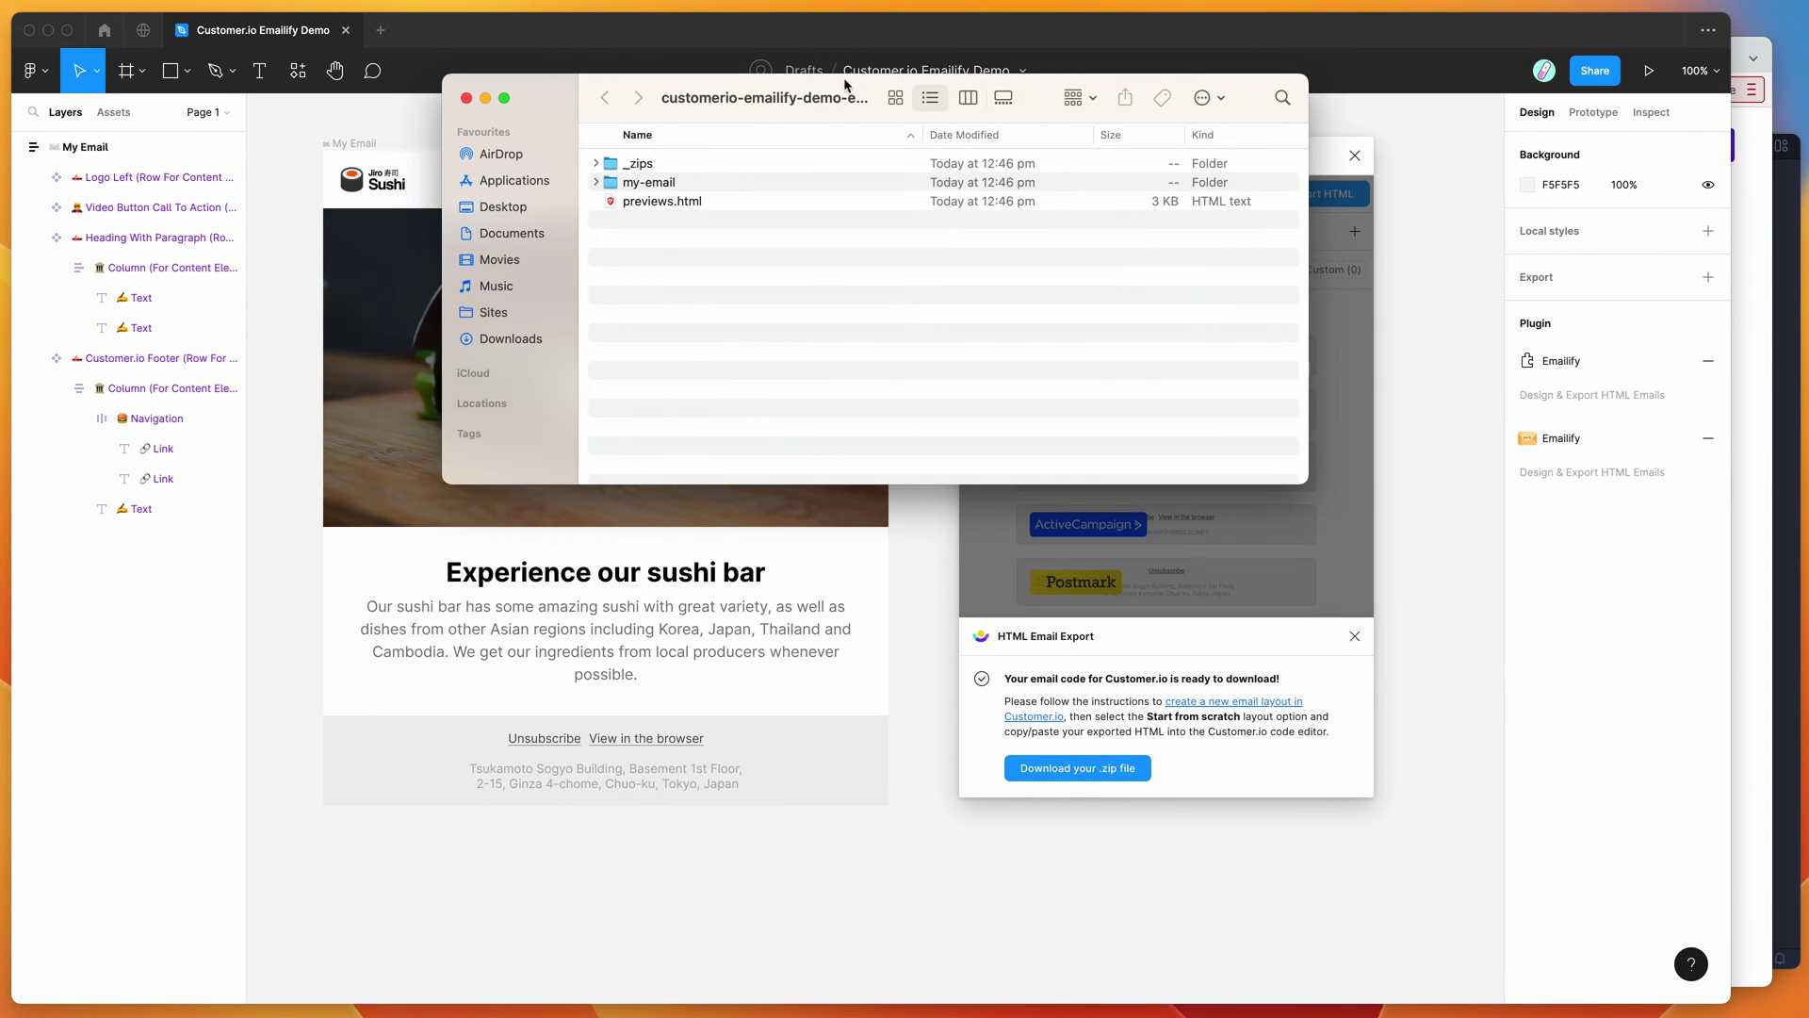
drag(814, 99, 784, 253)
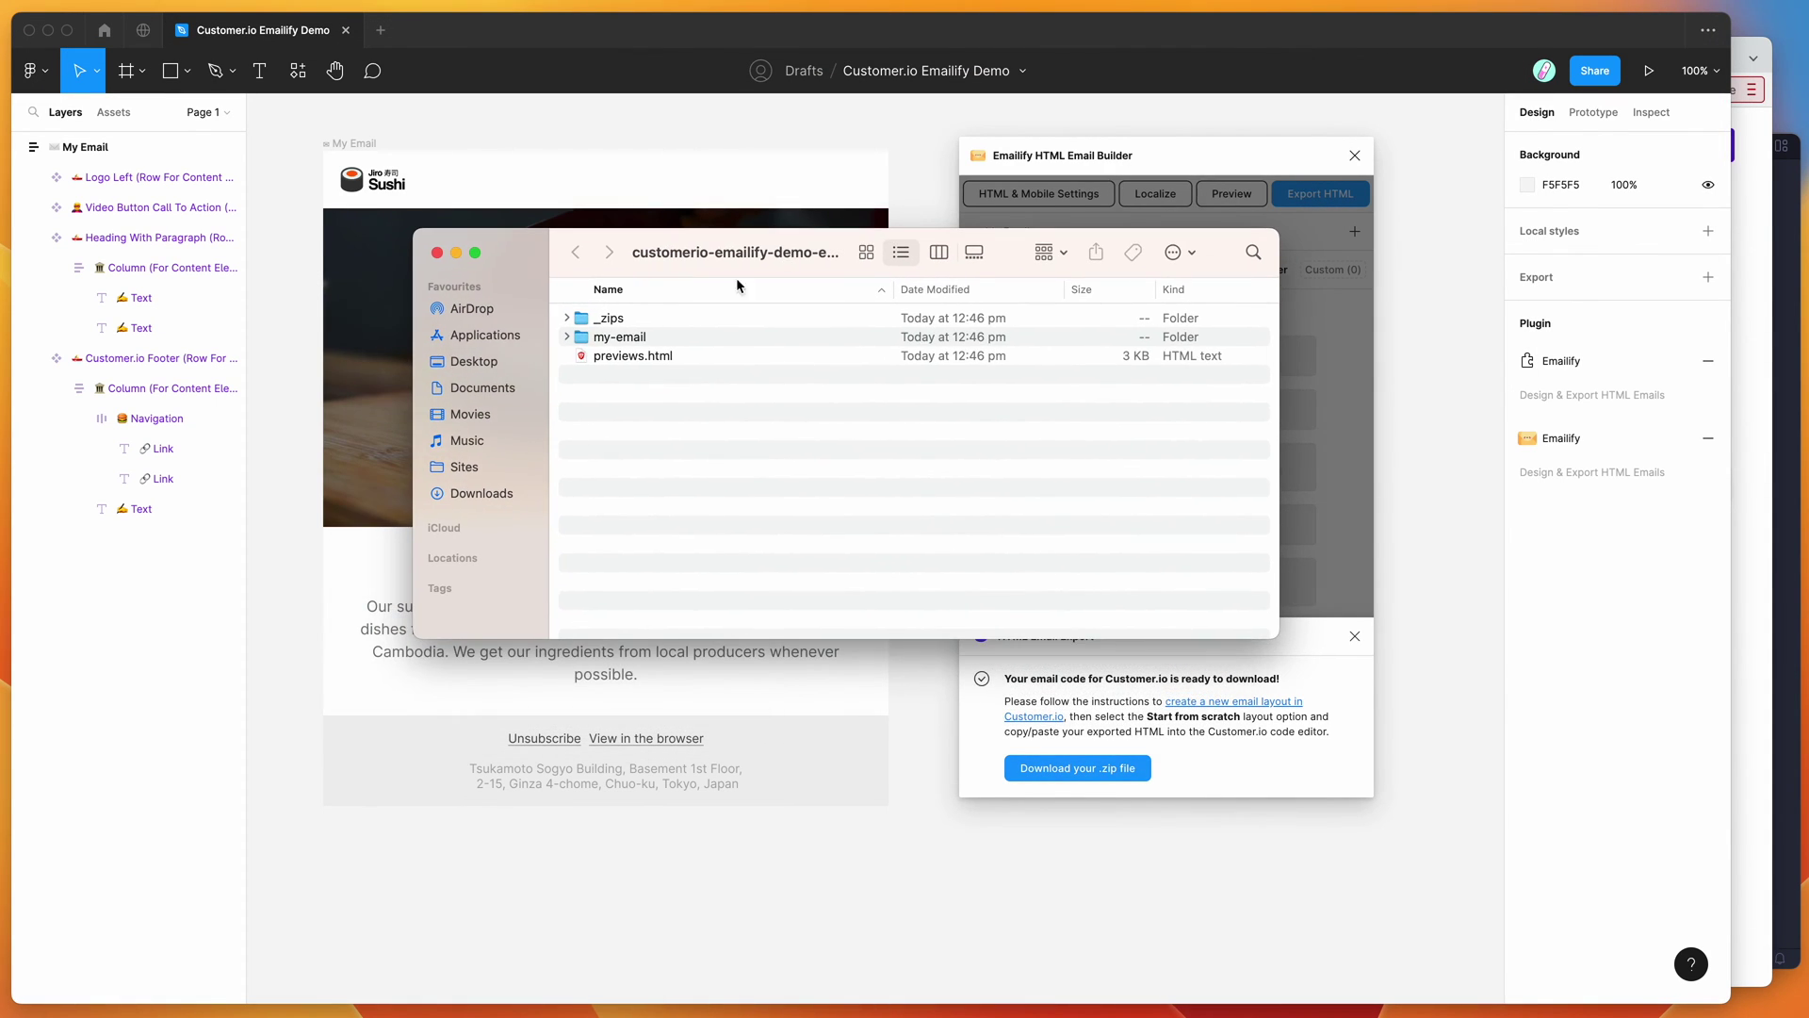
click(640, 361)
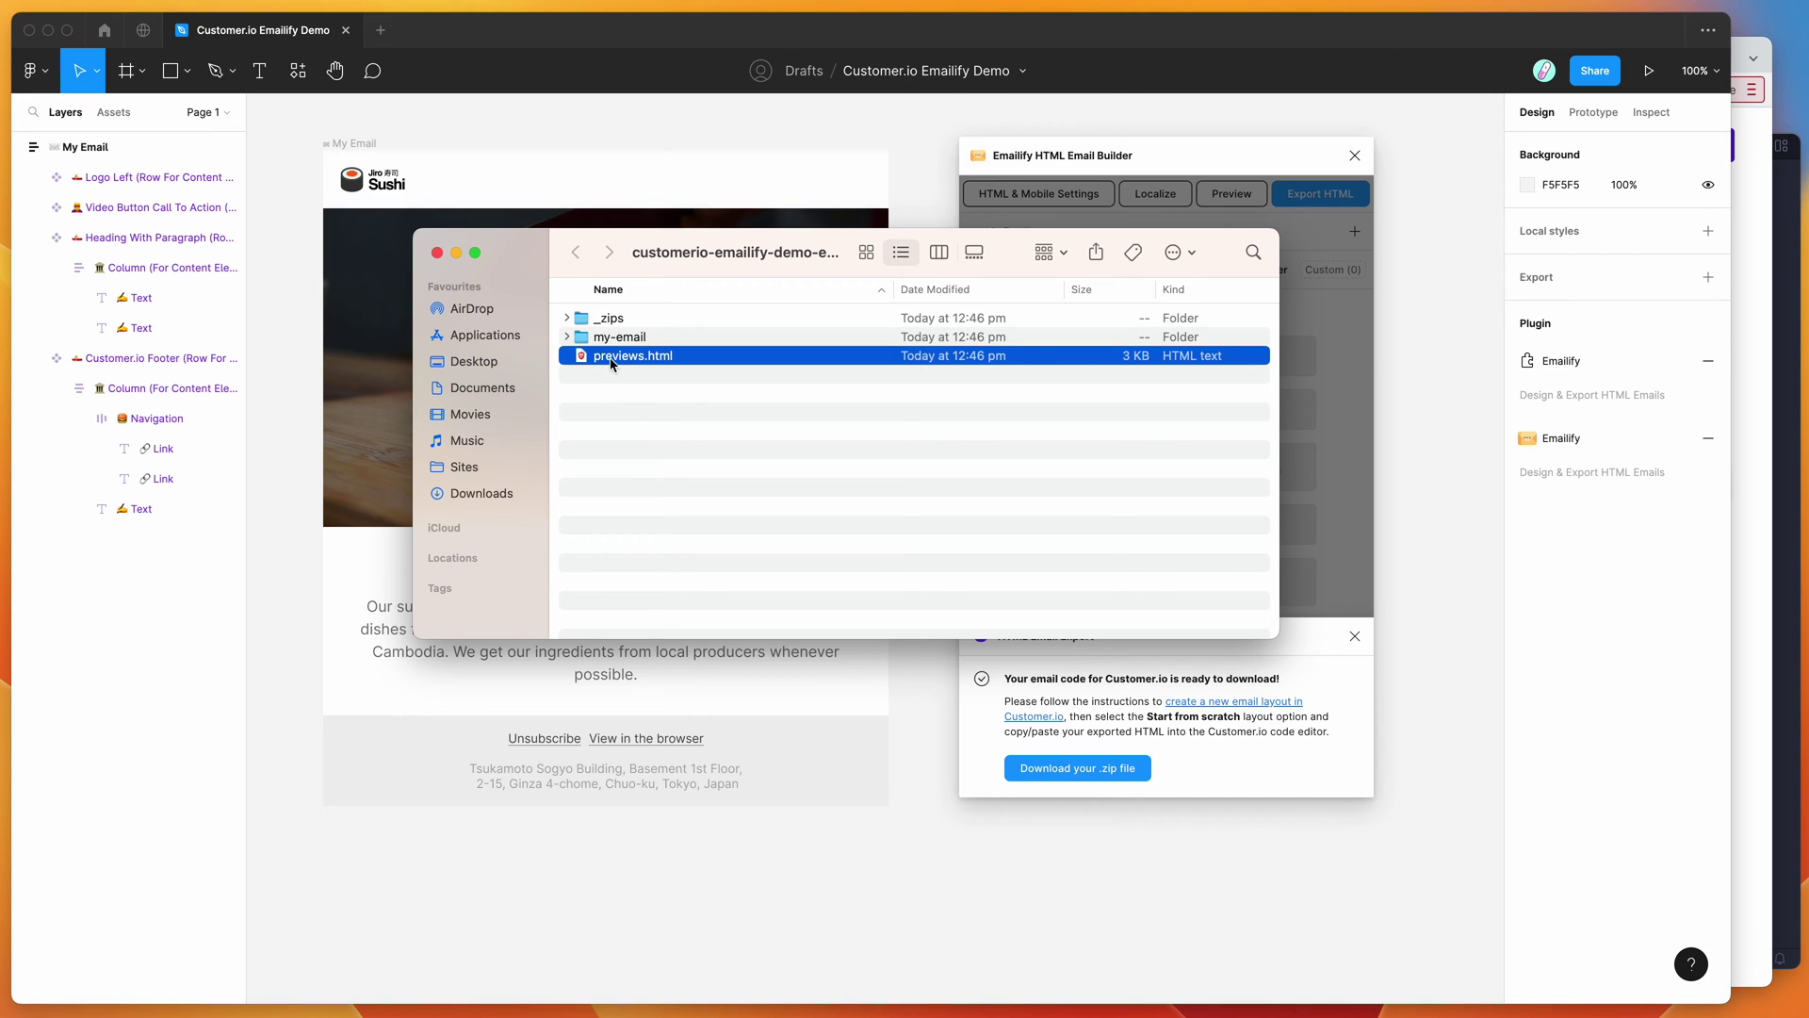
click(1758, 341)
View previews.html in Brave, then expand the my-email folder in Finder
drag(620, 360, 1111, 376)
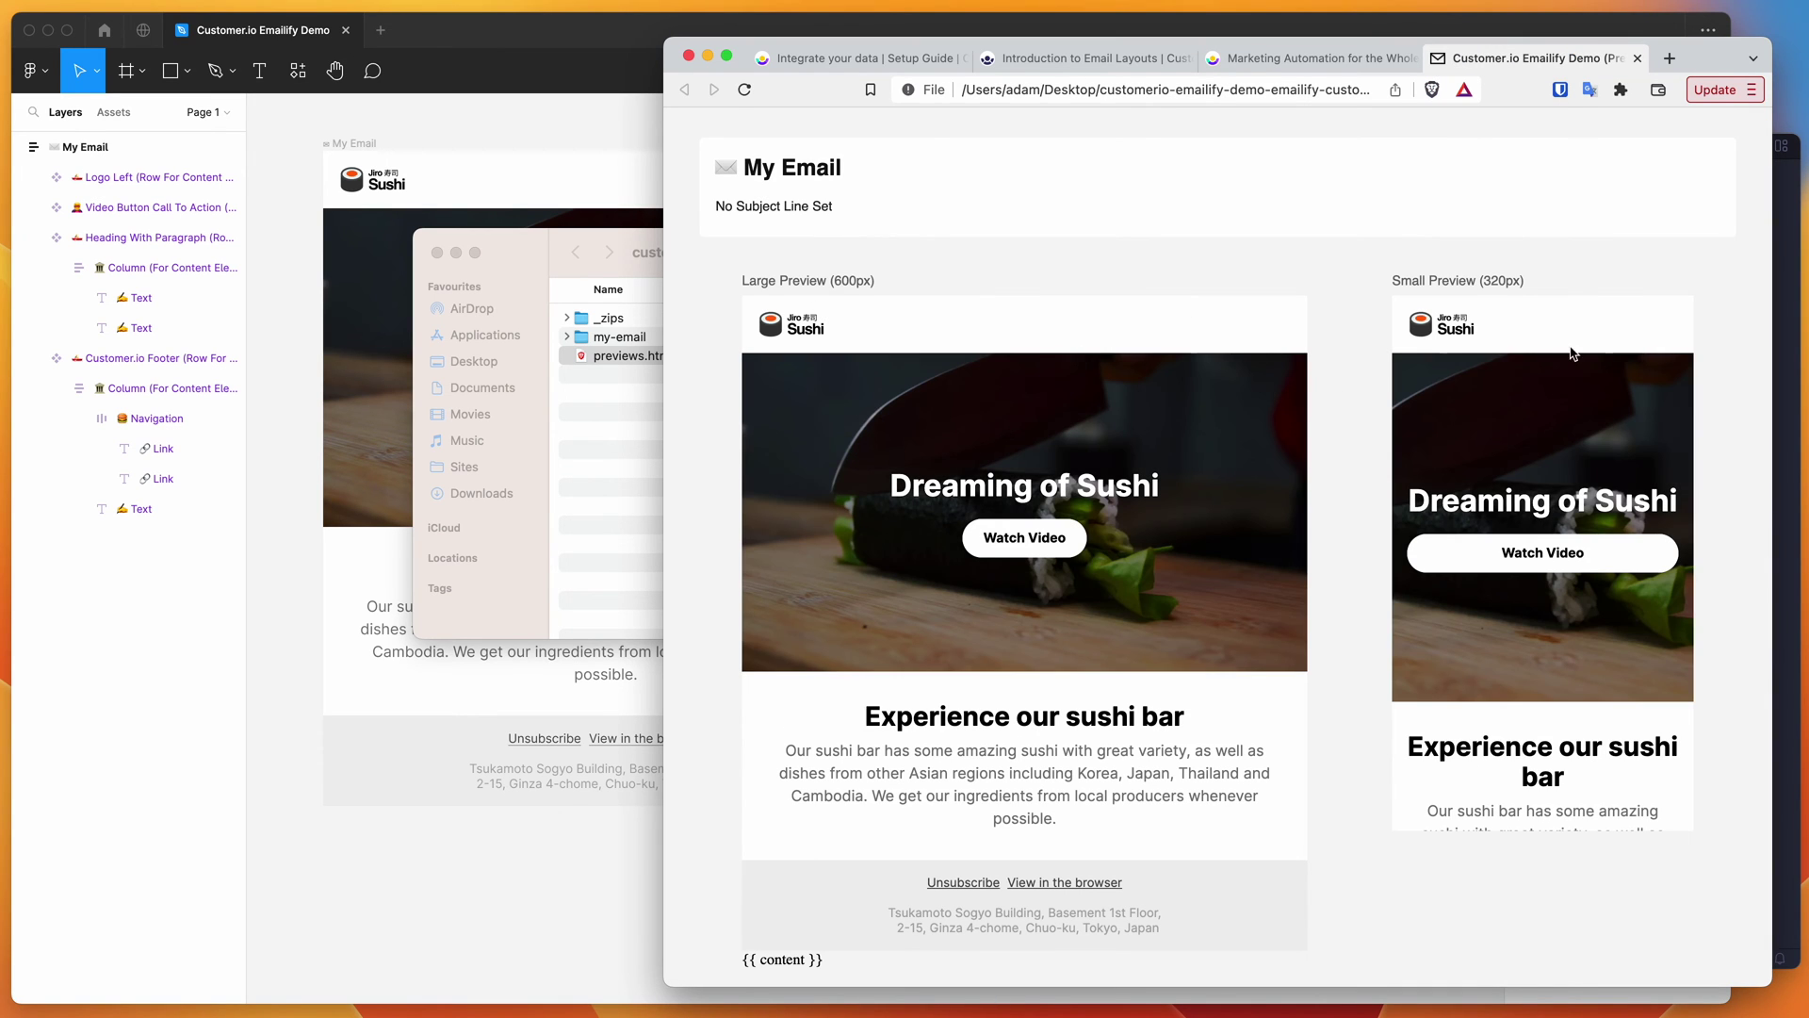
scroll(1452, 489, down, 8)
scroll(1452, 493, up, 6)
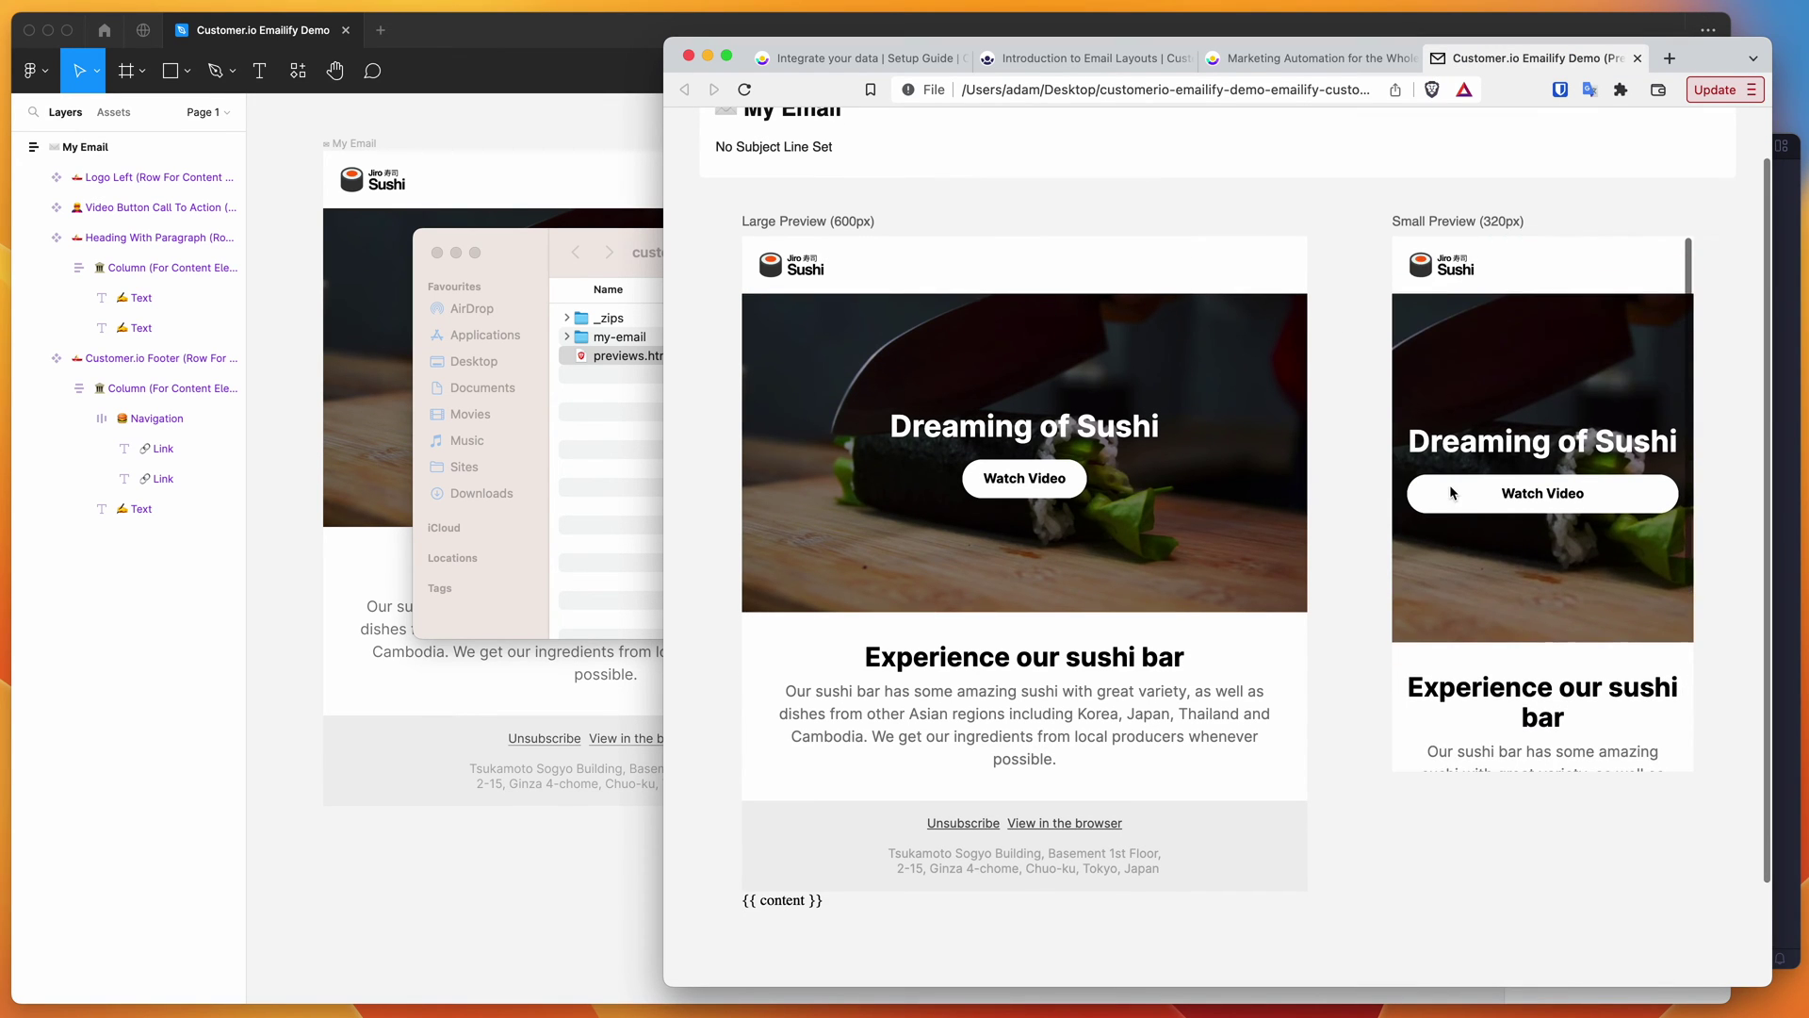
scroll(1451, 492, up, 2)
scroll(1225, 500, down, 1)
scroll(1056, 512, up, 1)
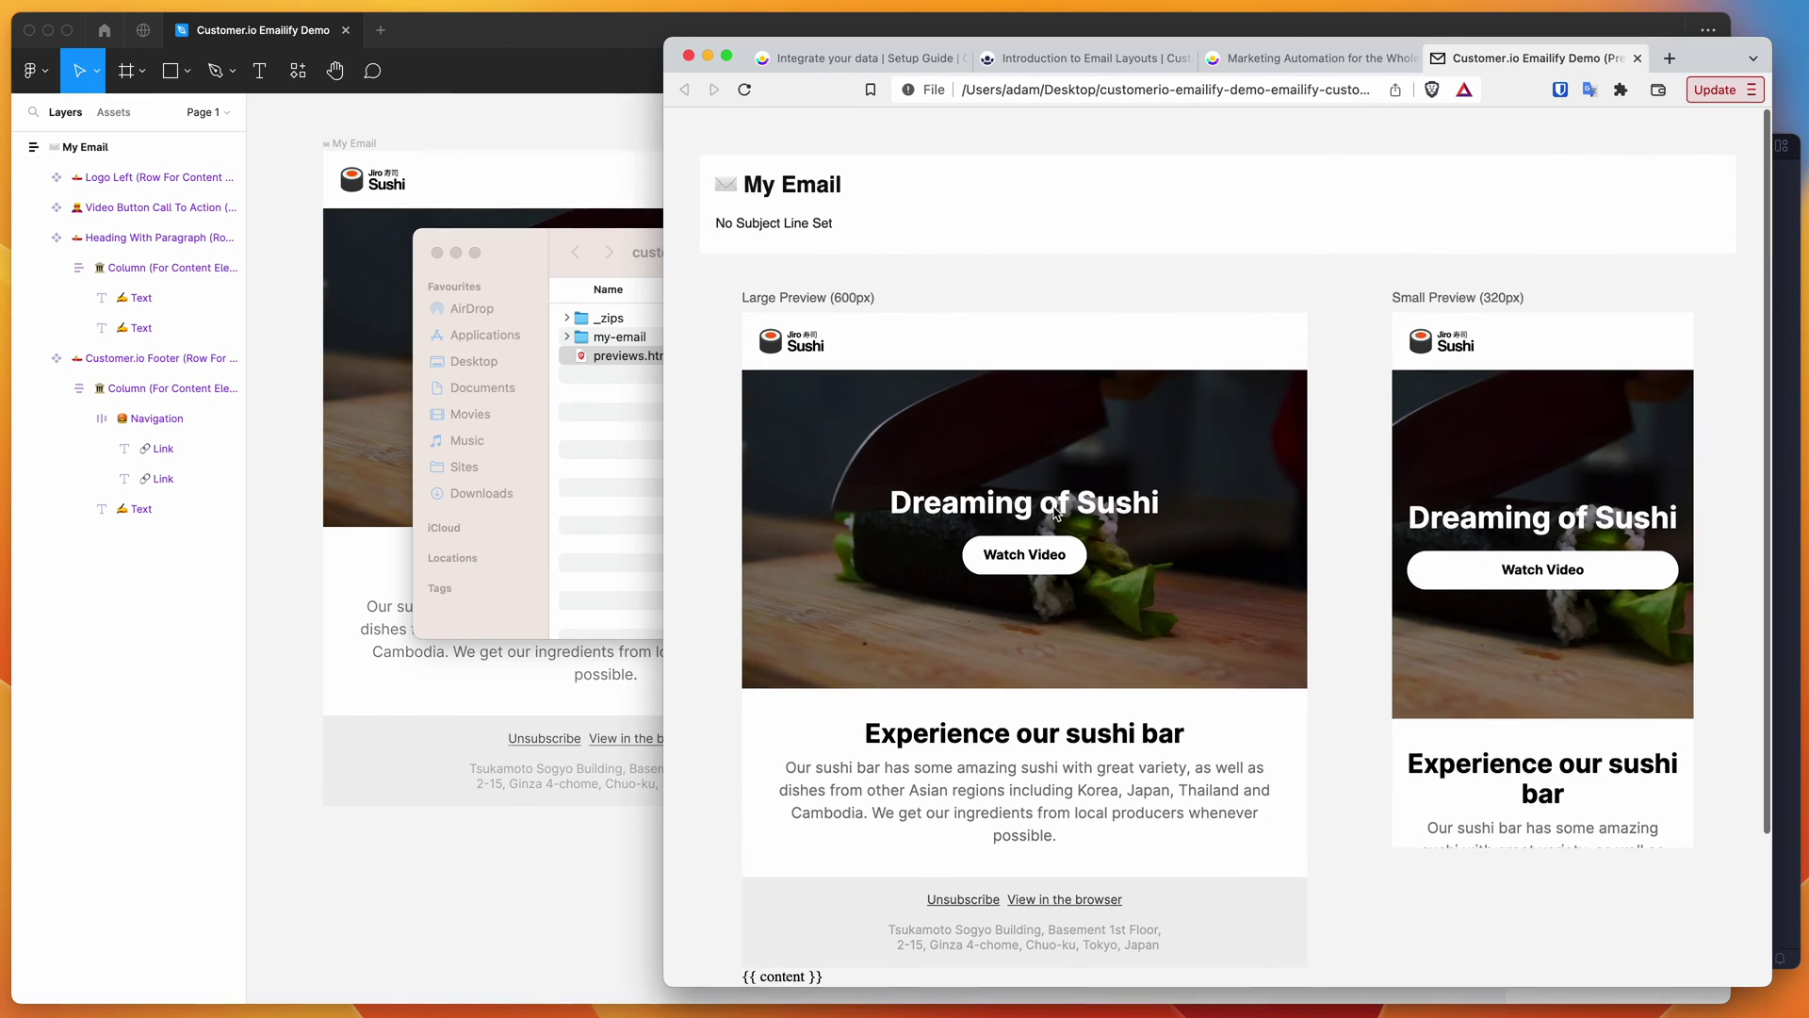
scroll(1057, 511, down, 1)
click(579, 363)
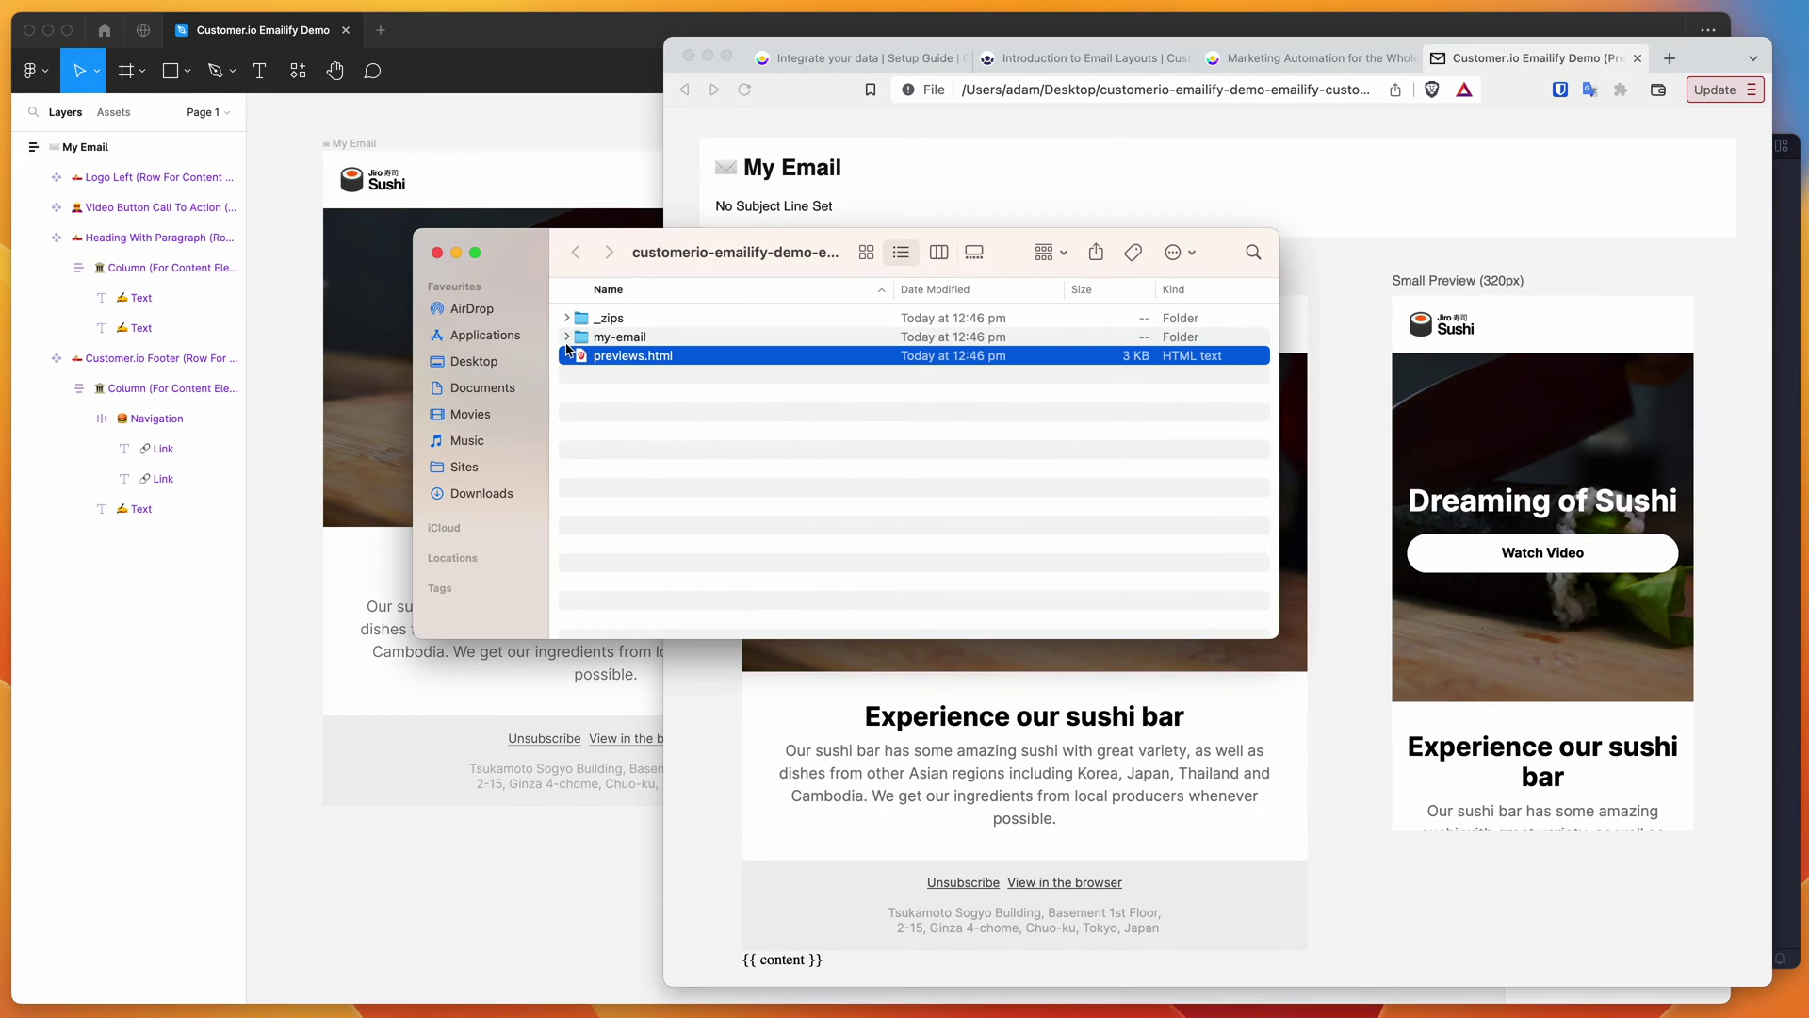
click(567, 339)
Open the exported index.html from my-email in Brave to render the full email
click(637, 342)
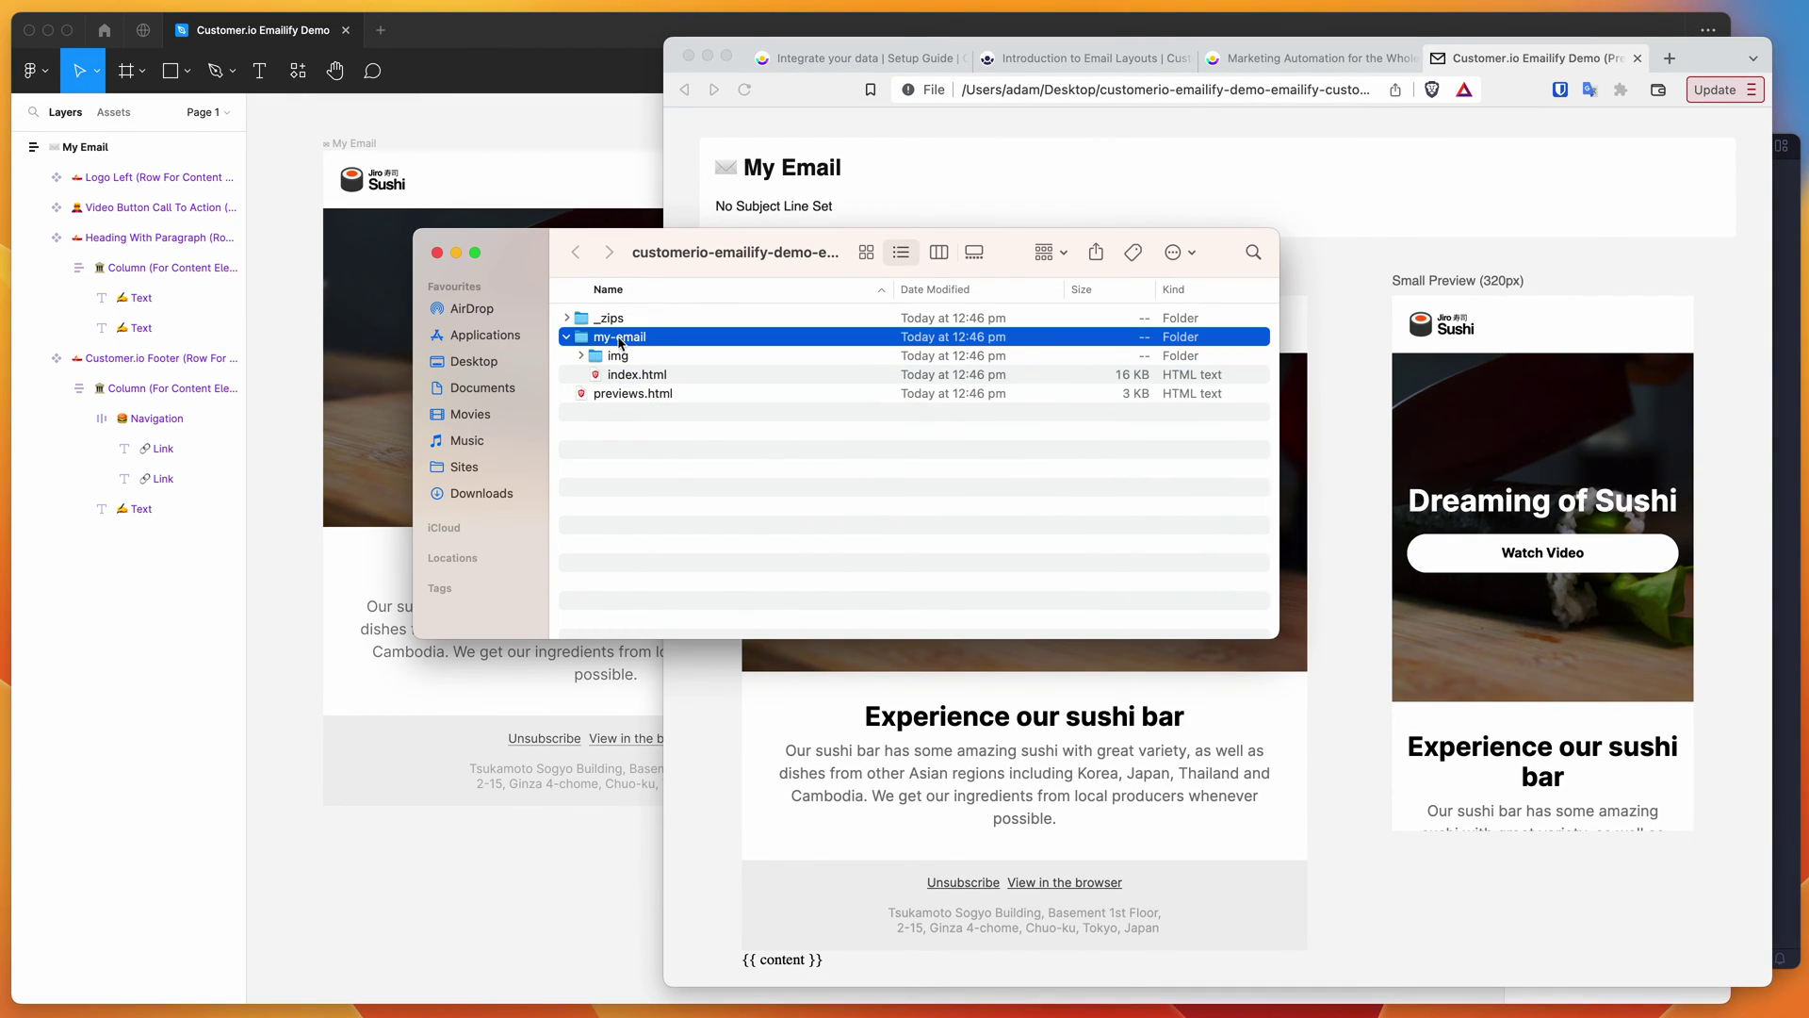
drag(635, 375, 1348, 378)
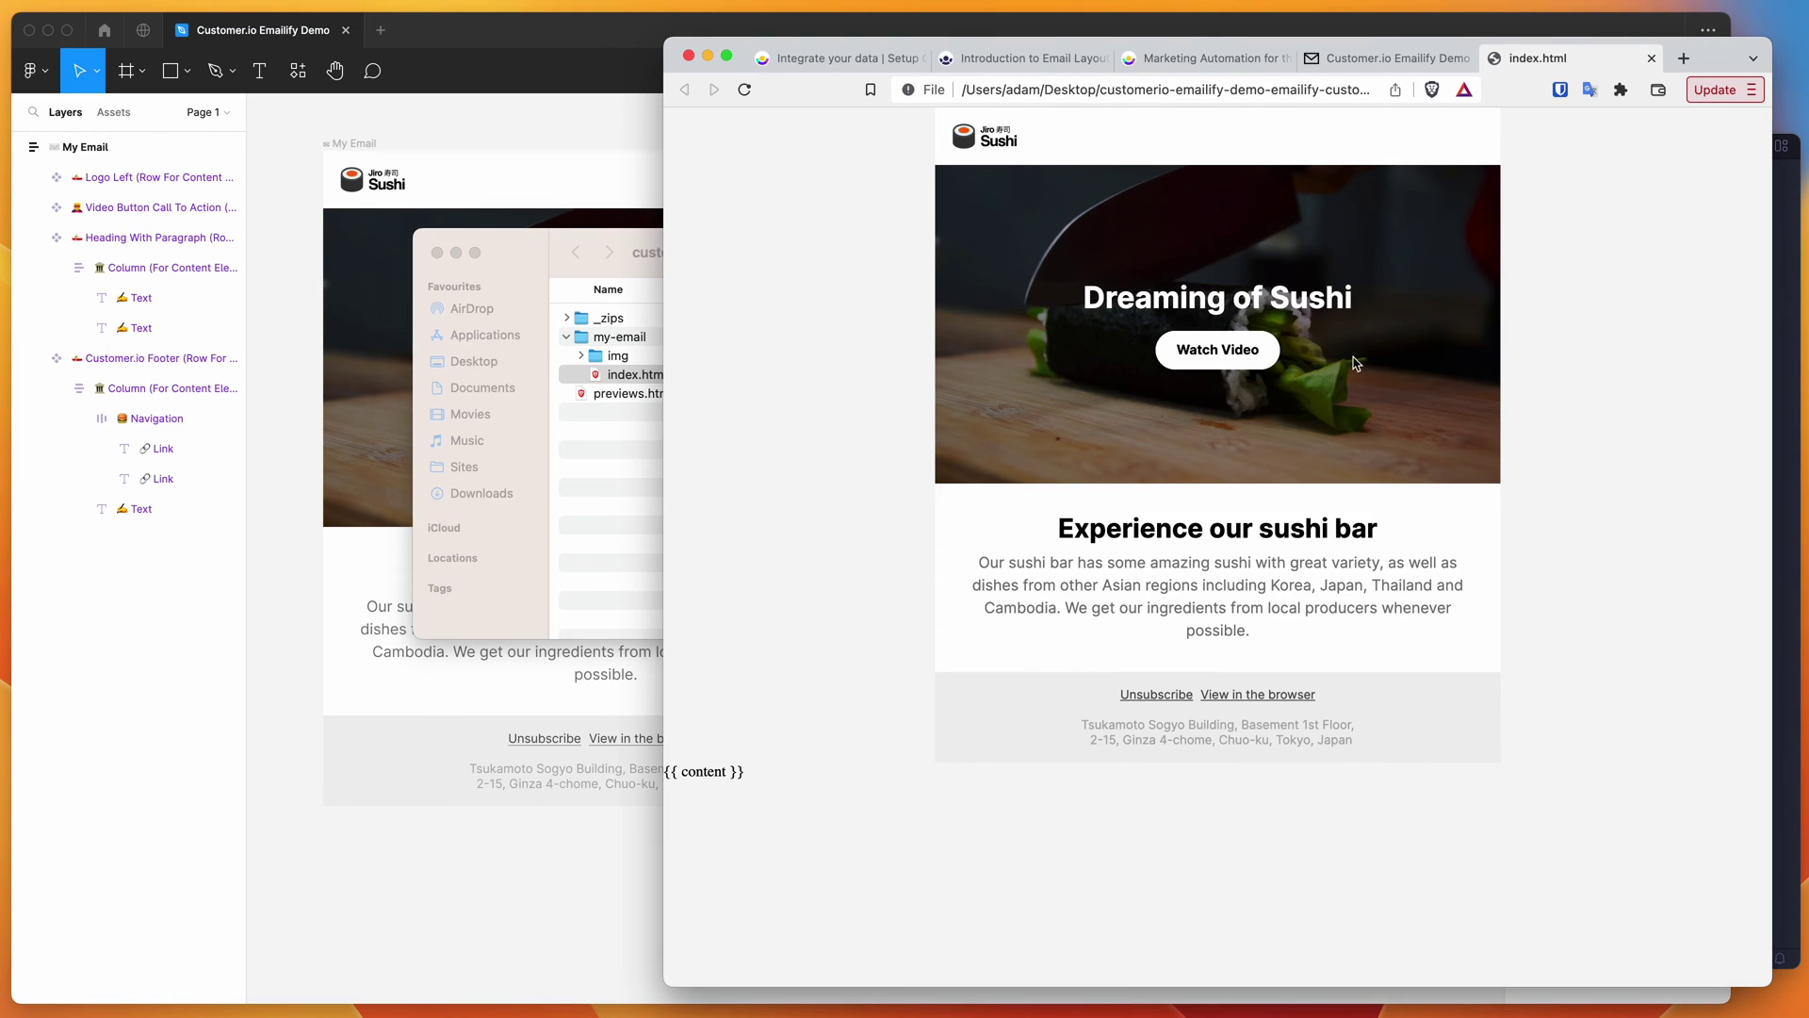
drag(755, 283, 1367, 730)
click(910, 563)
Select the {{ content }} placeholder below the rendered email, then return to Figma
click(622, 485)
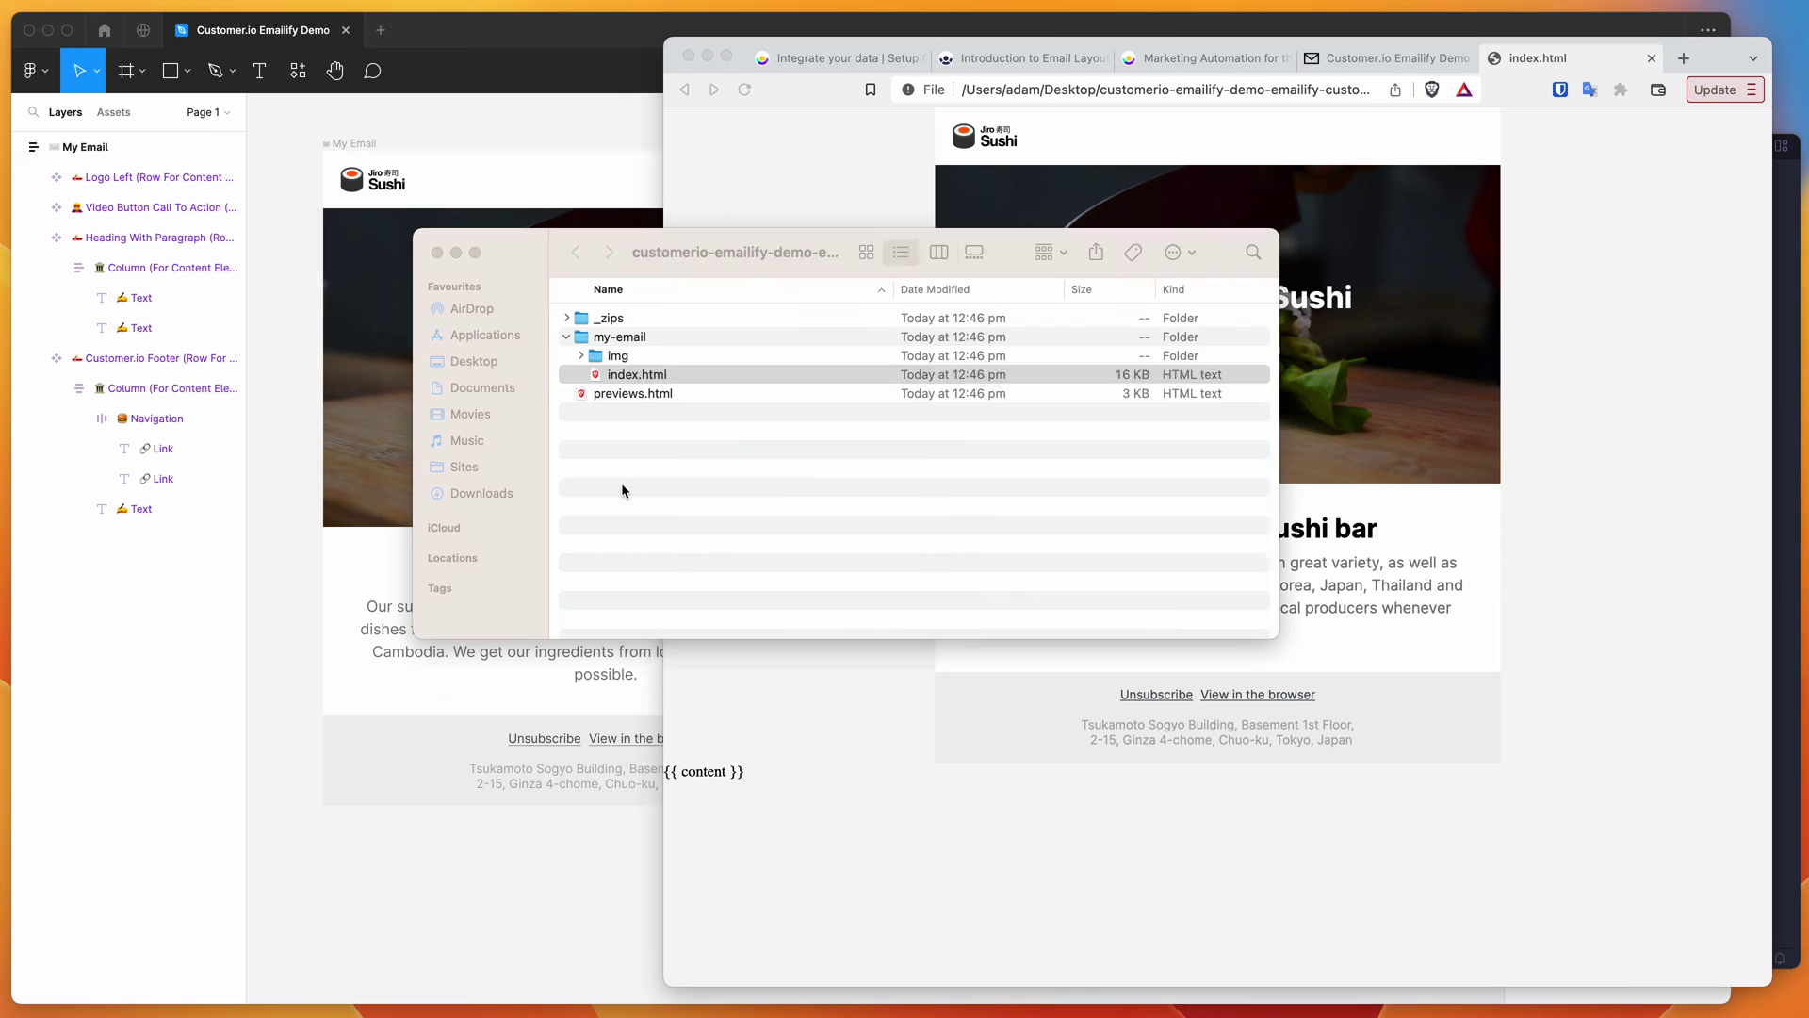
click(620, 357)
click(627, 375)
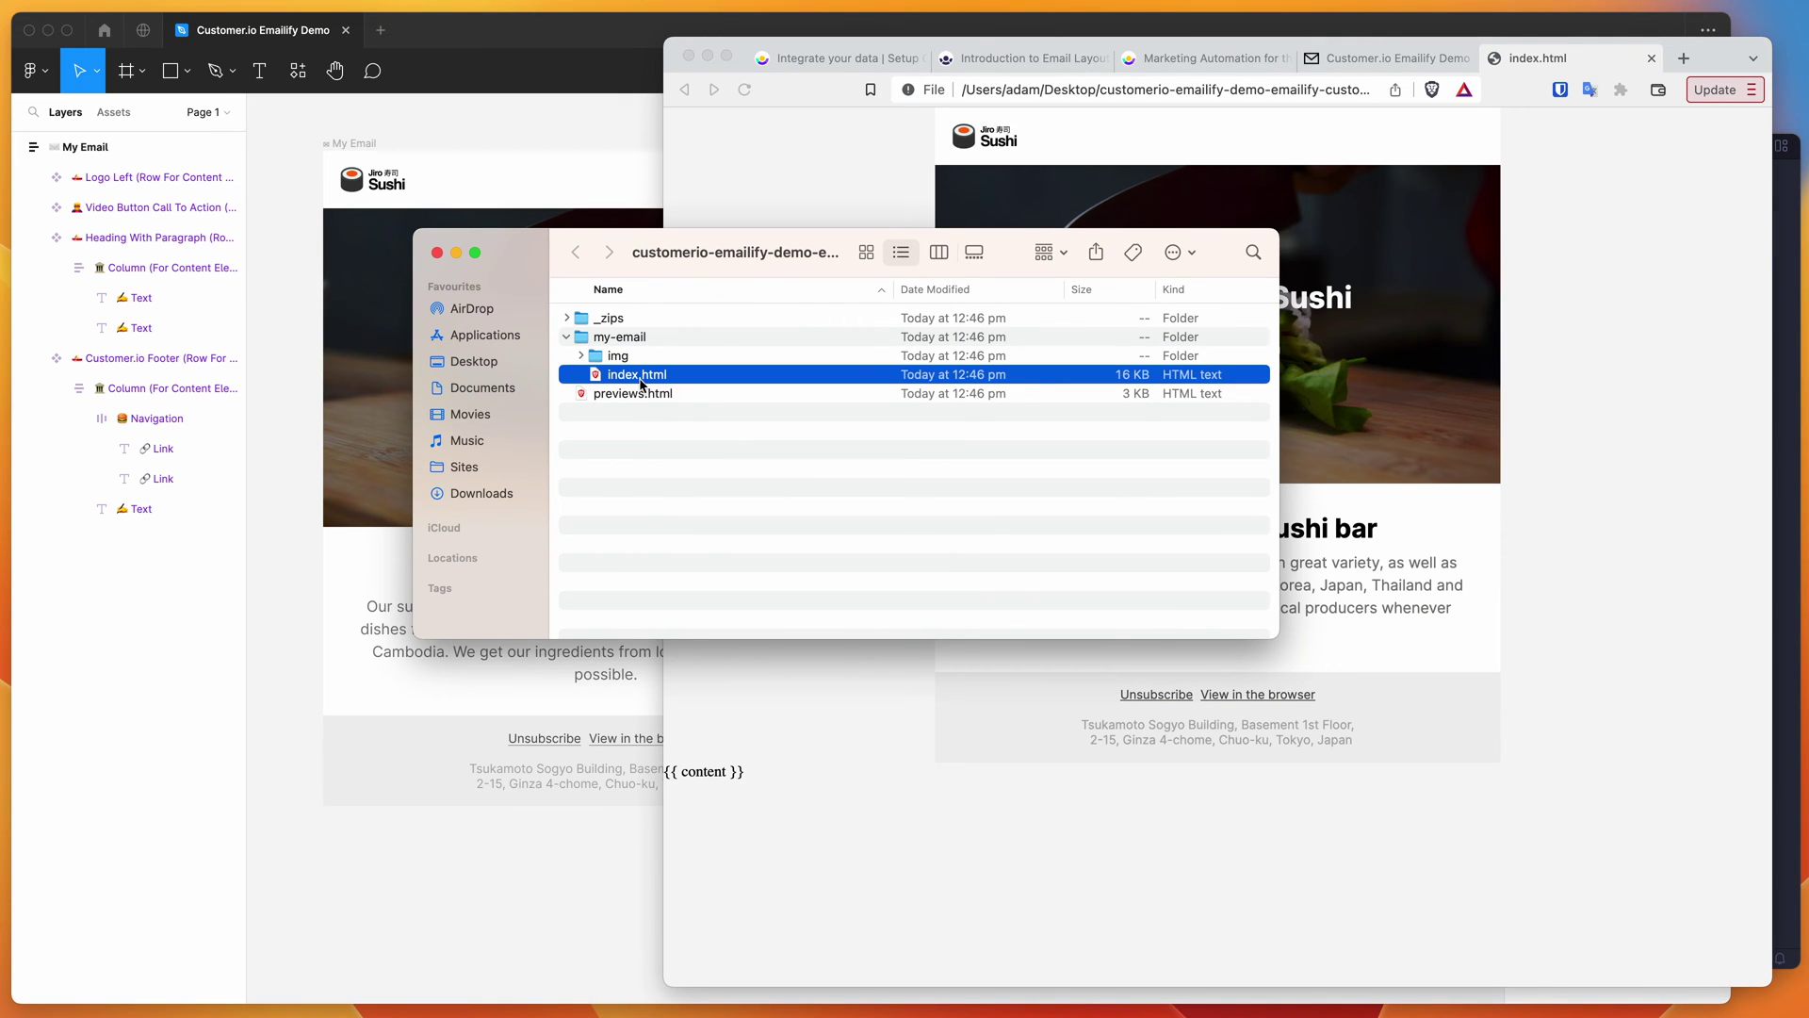
click(798, 203)
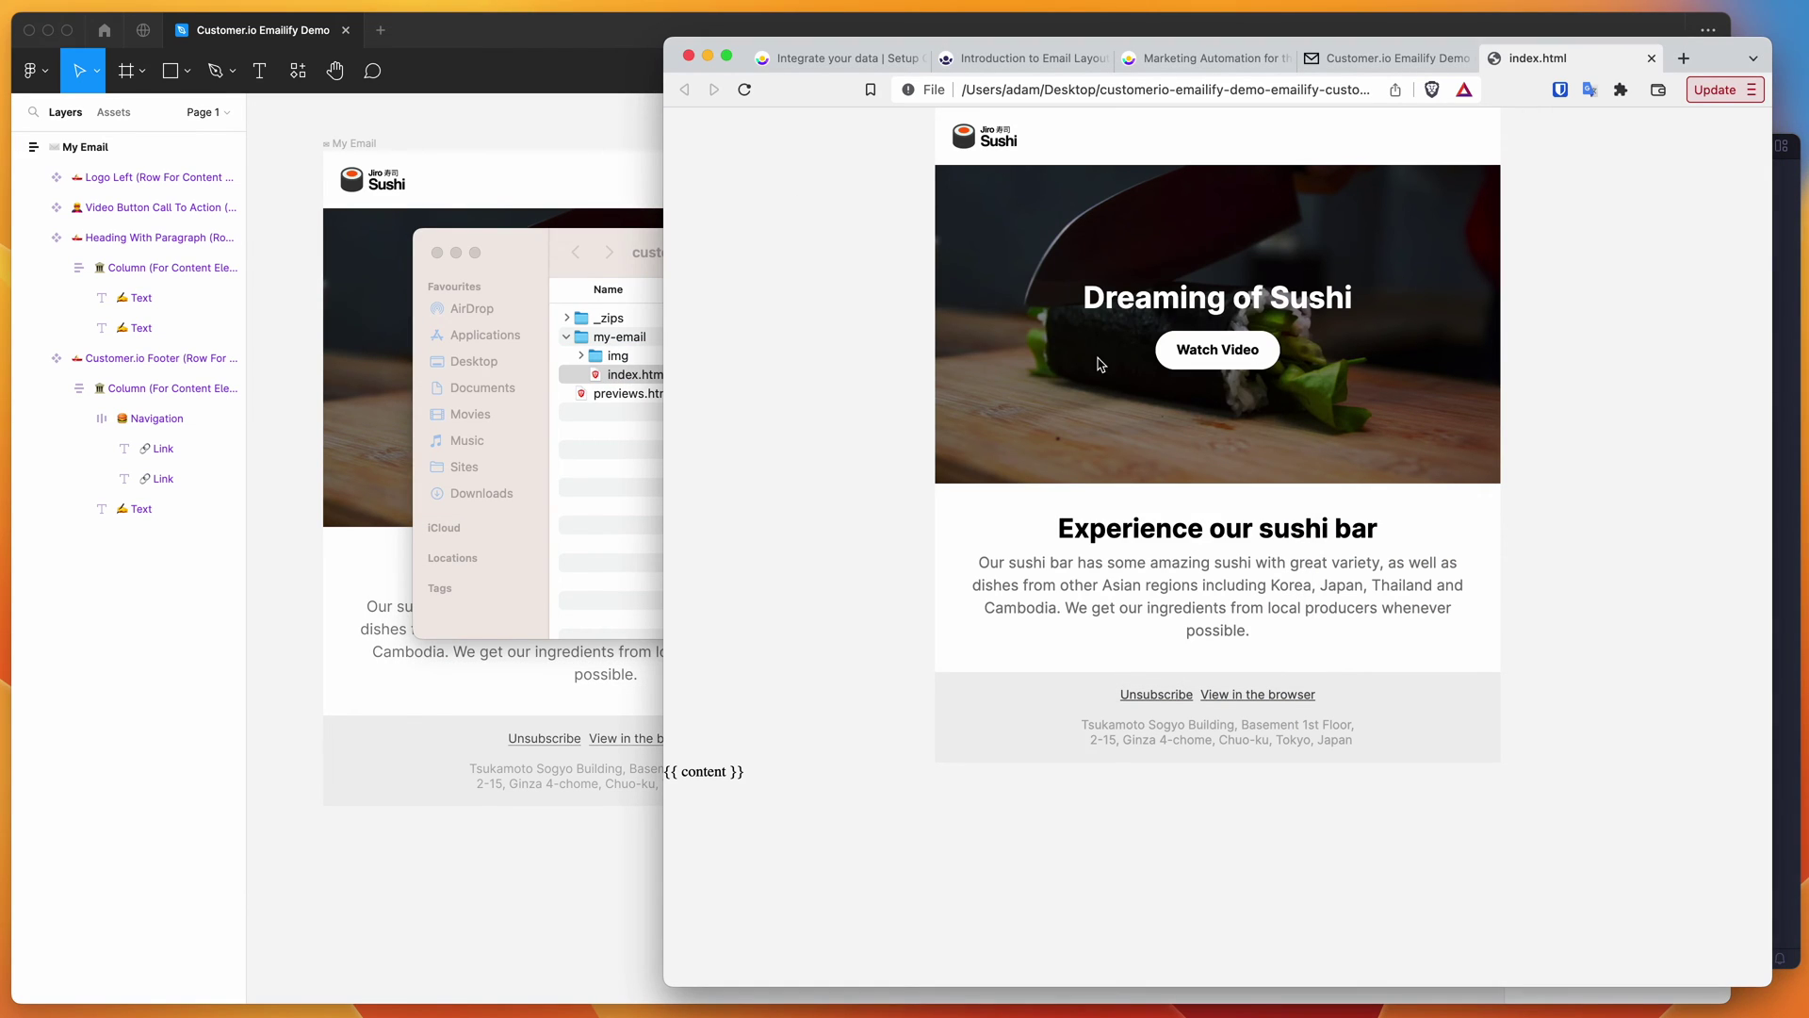
drag(753, 776, 660, 771)
click(710, 771)
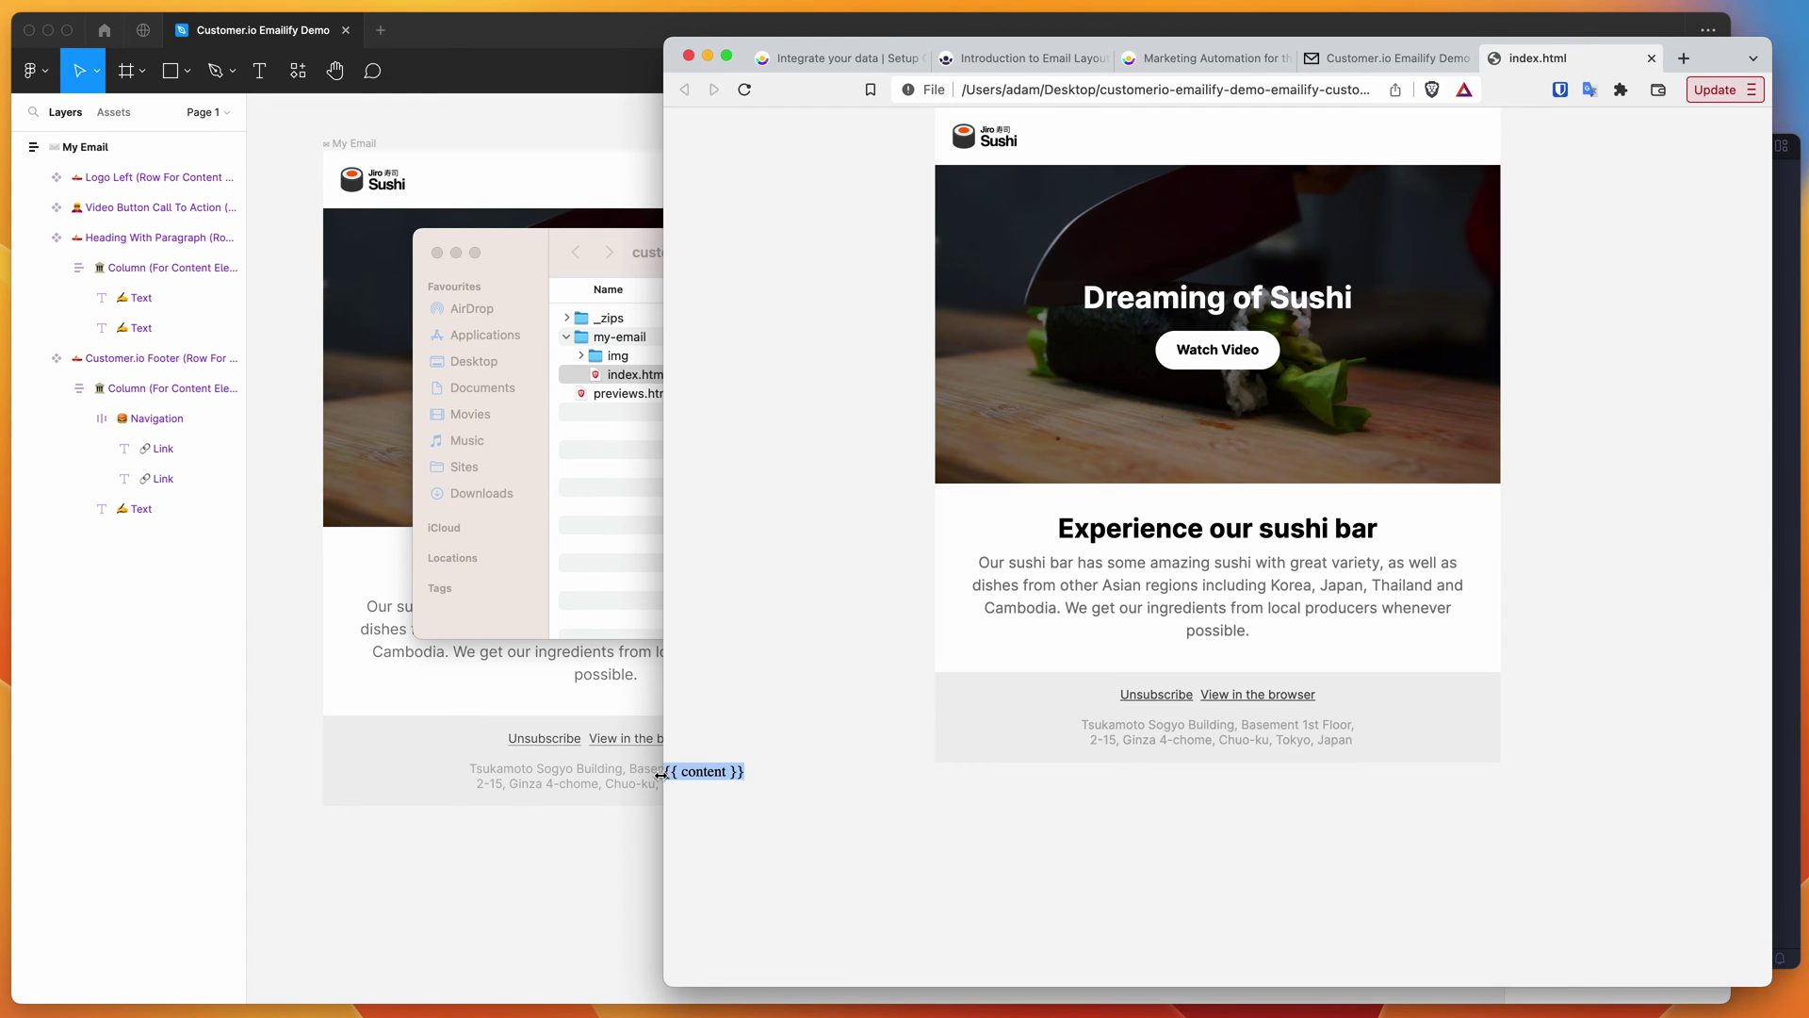
click(517, 669)
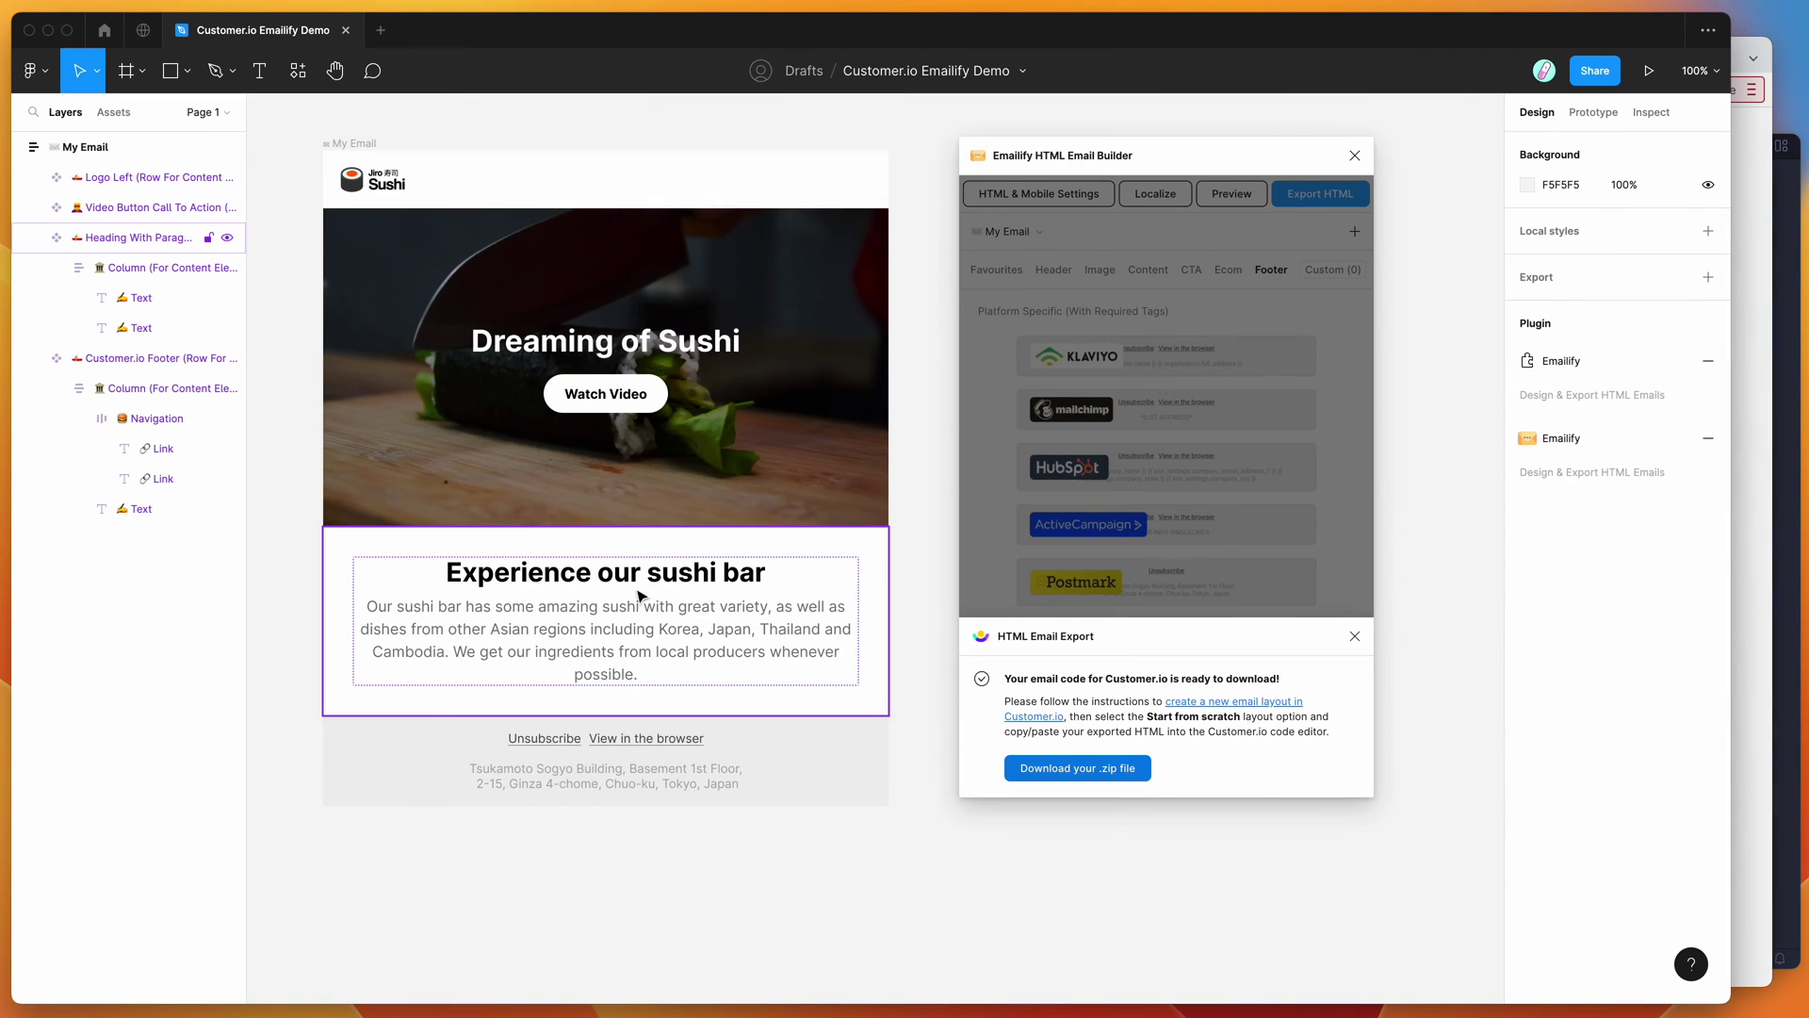
Open the exported index.html in Visual Studio Code
key(Escape)
click(1749, 521)
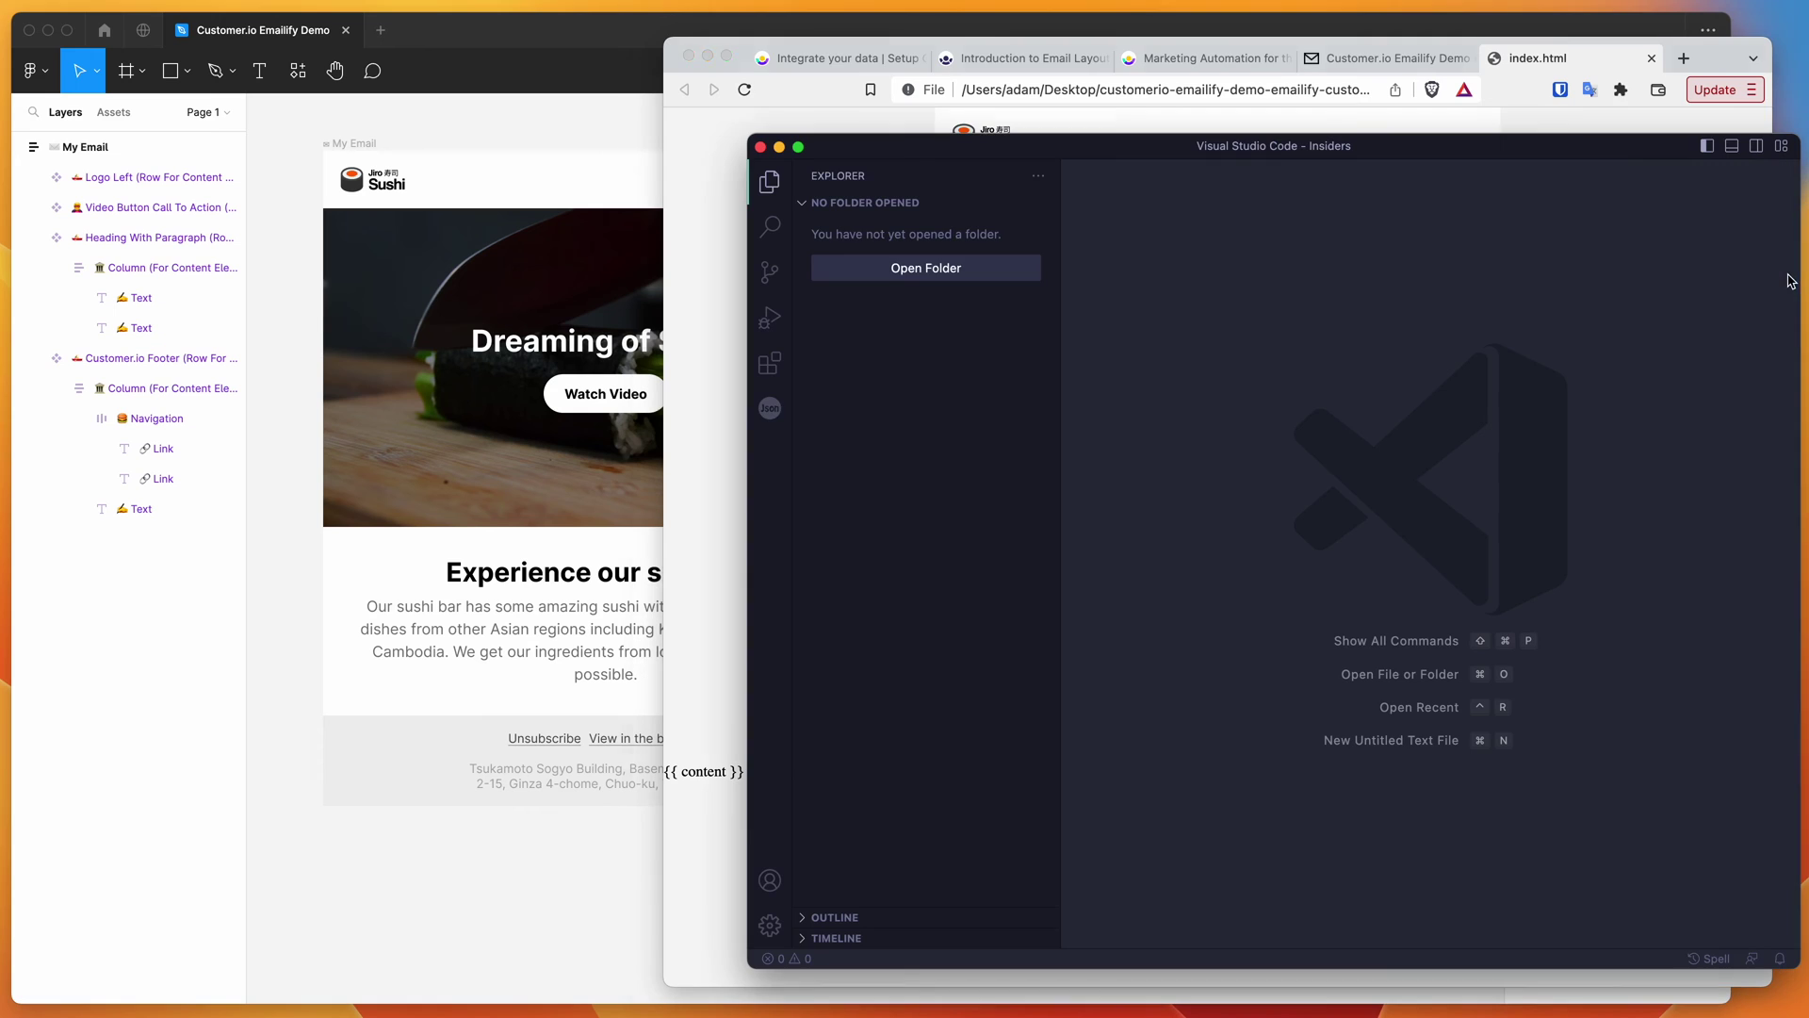
click(1792, 280)
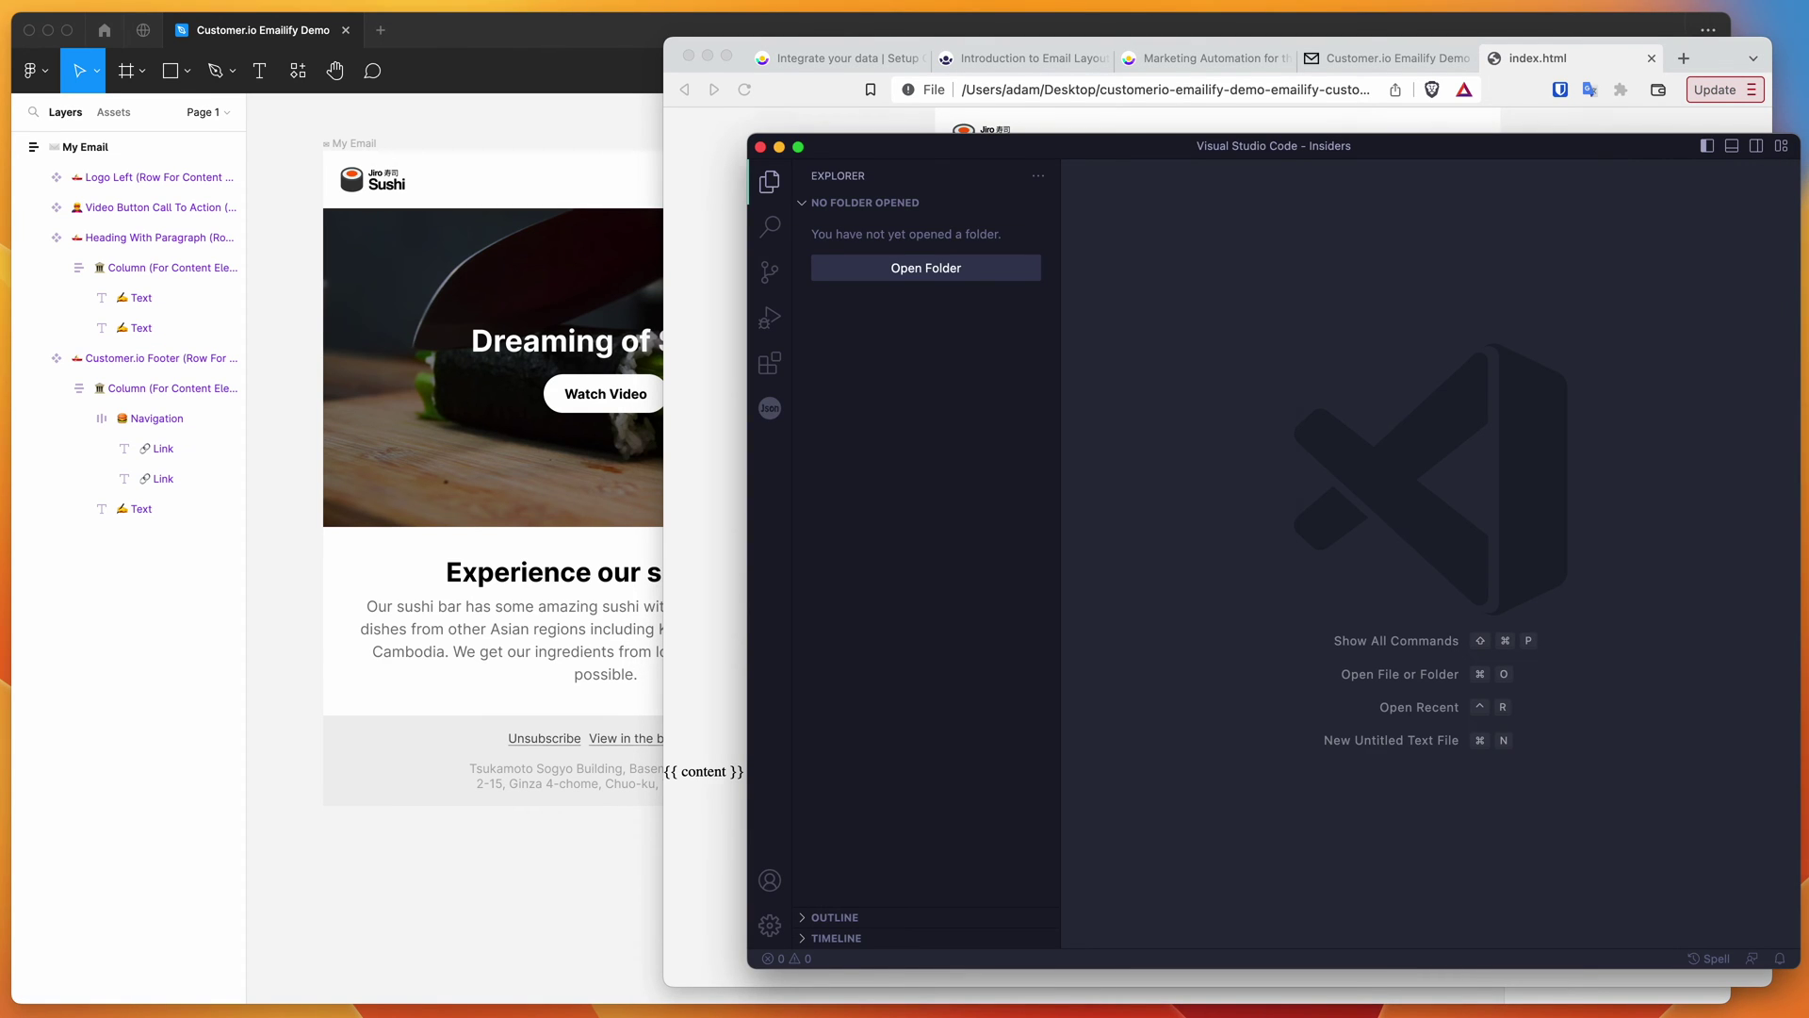
key(super+Tab)
drag(627, 377, 1413, 527)
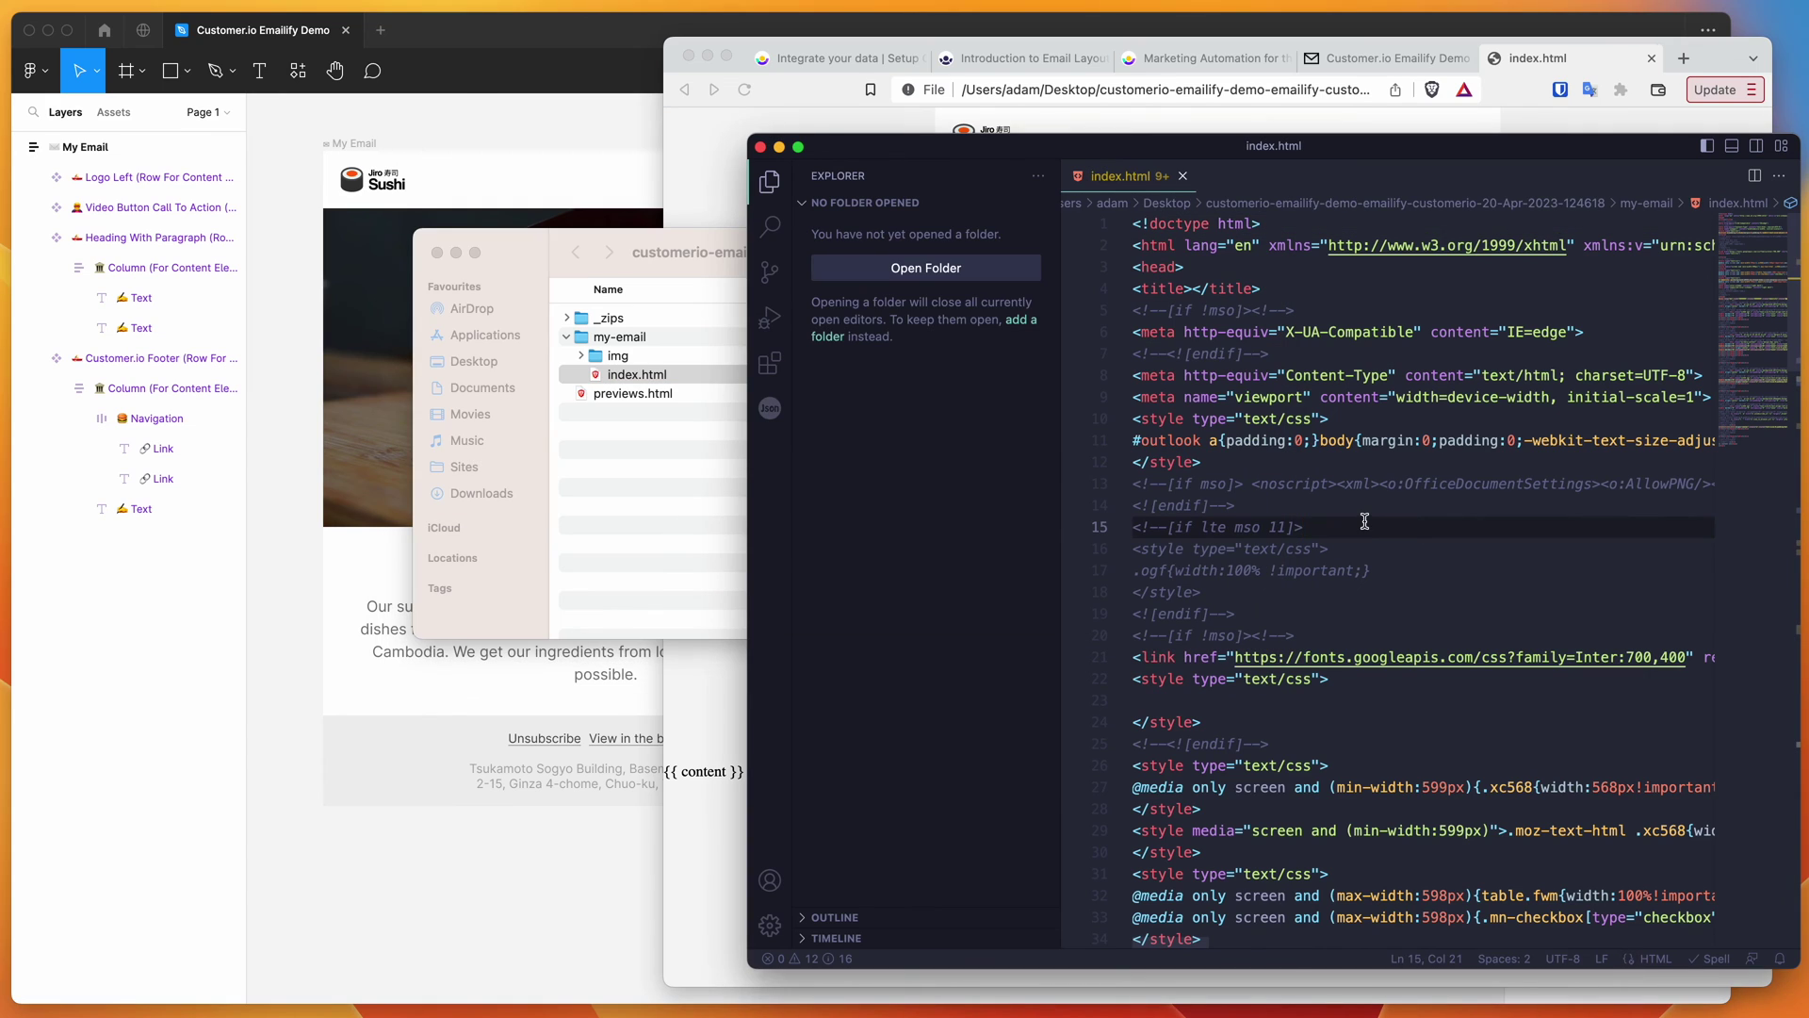
Select and copy the entire index.html source code
key(super+a)
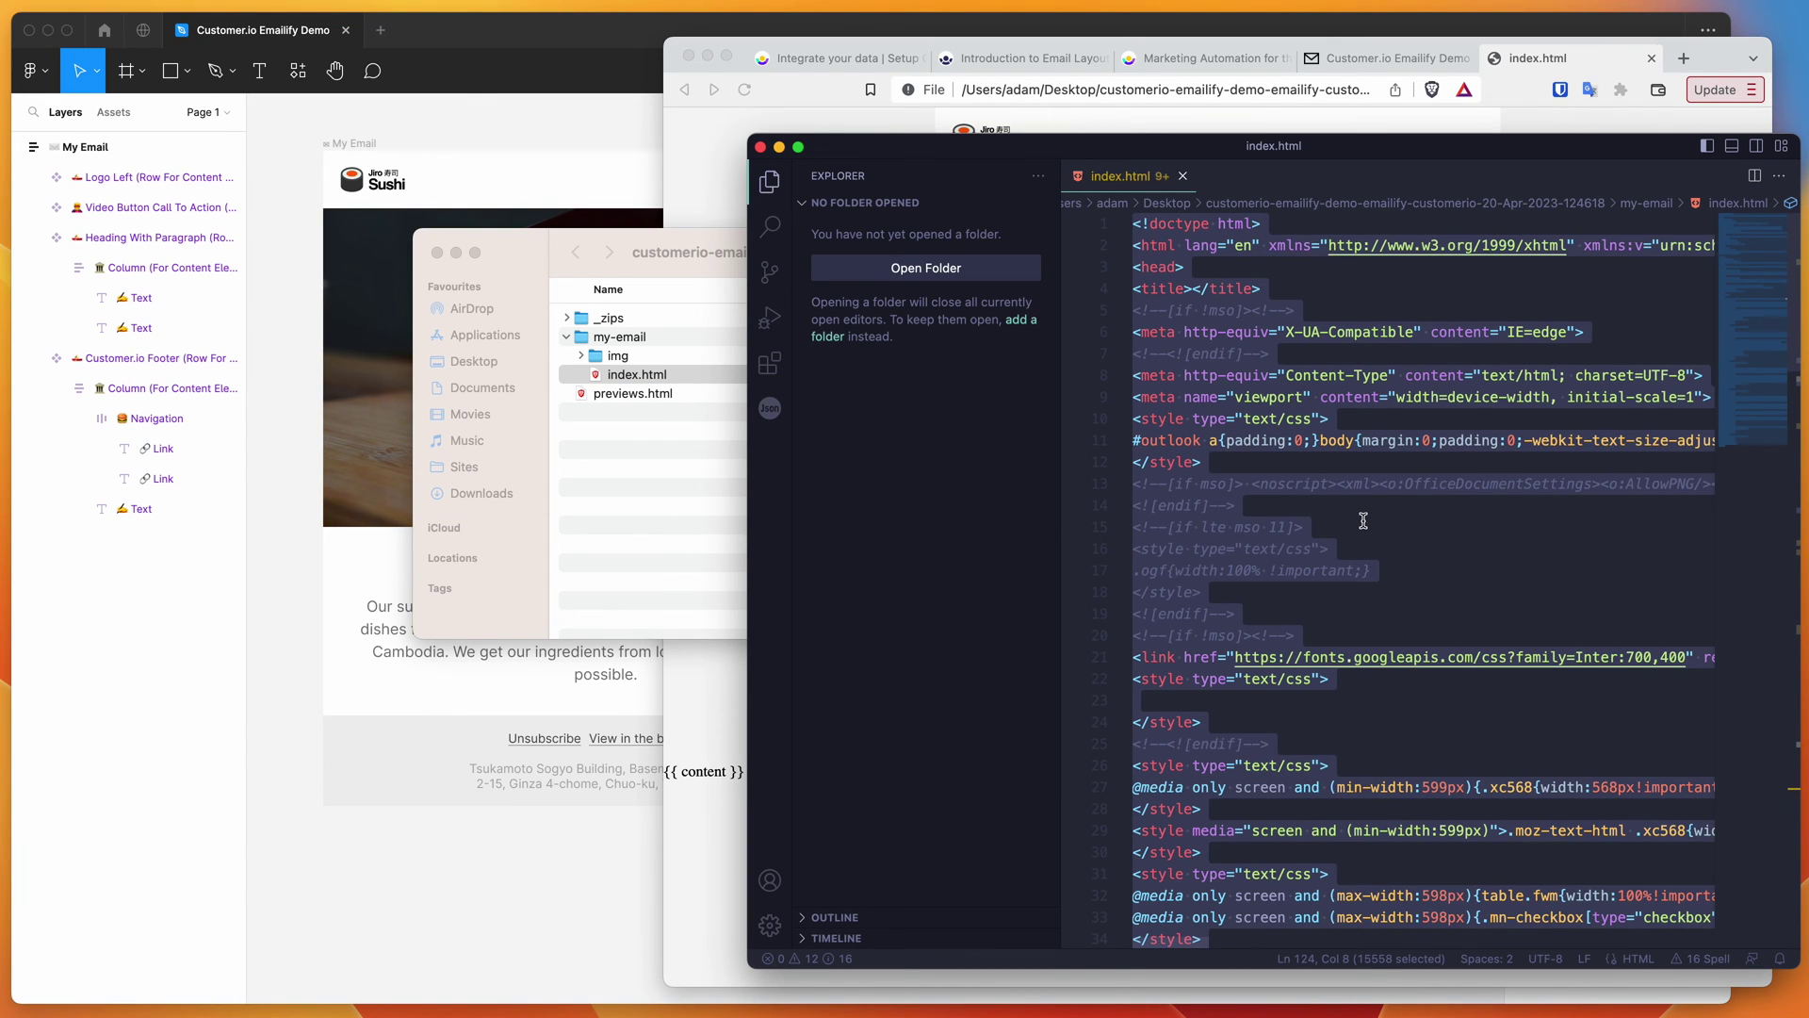
right_click(1265, 354)
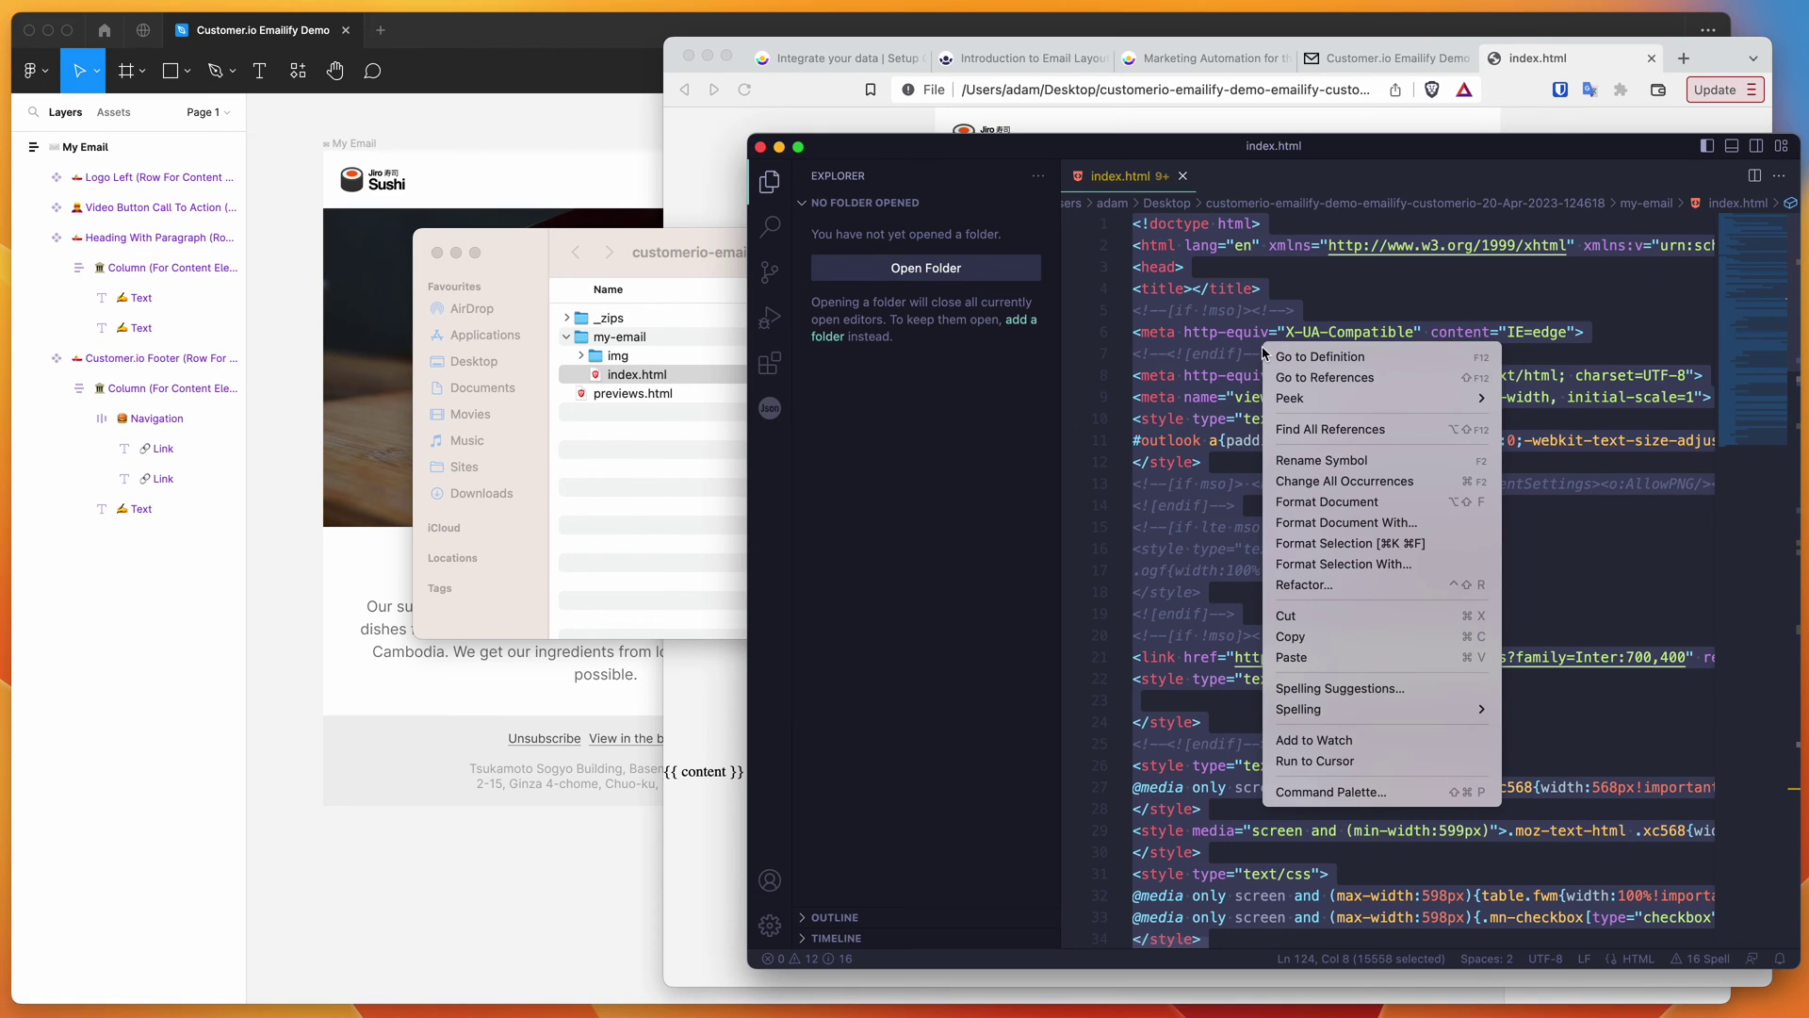
click(1299, 638)
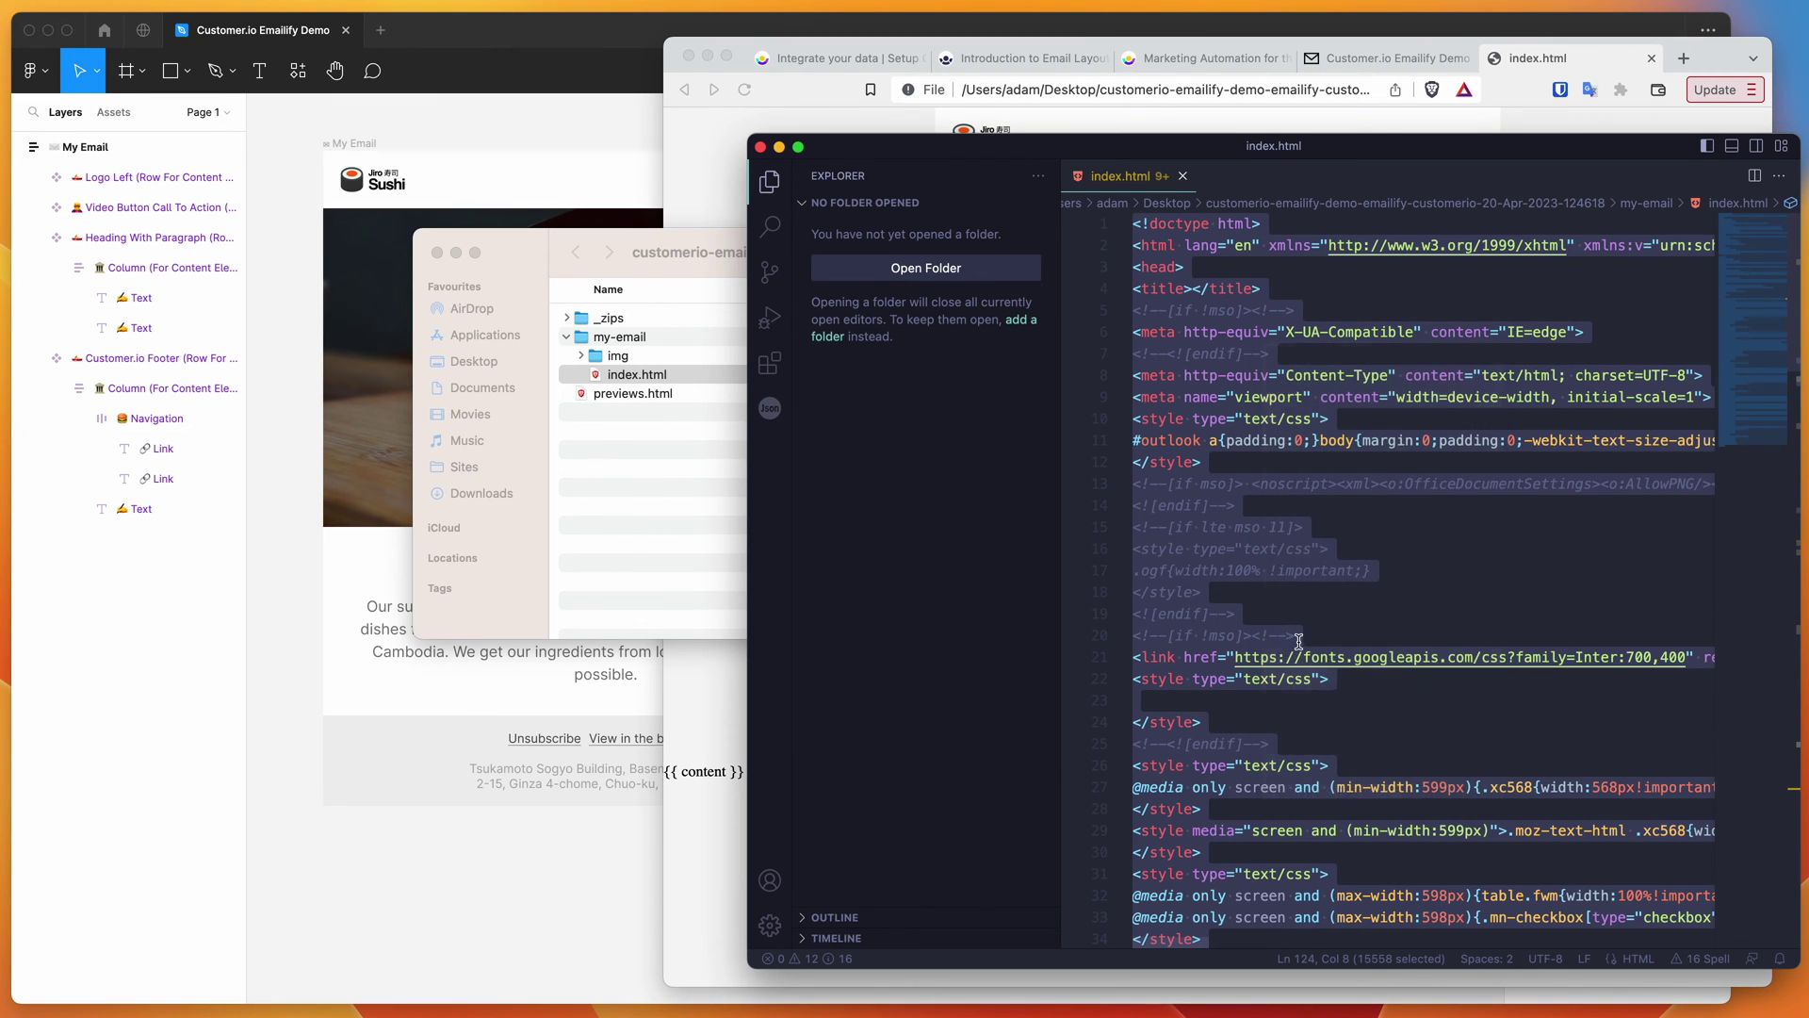
click(1329, 570)
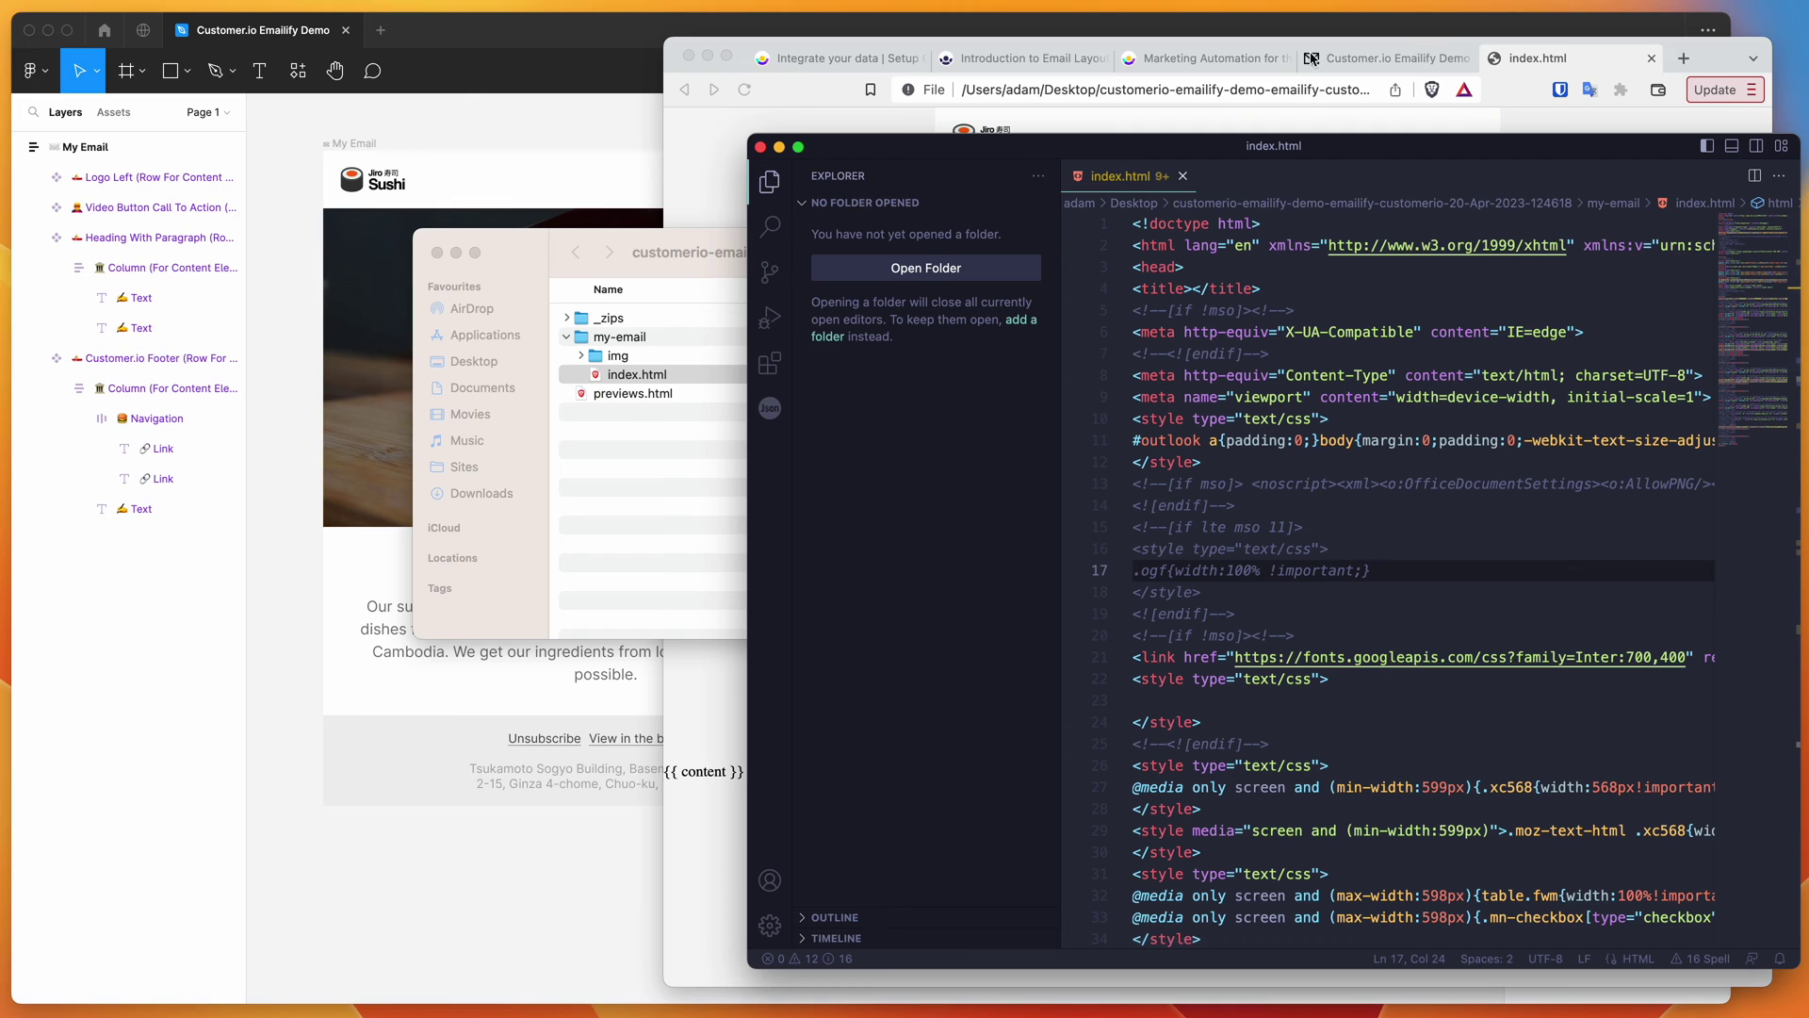
Go to Content > Email Layouts in Customer.io
click(848, 62)
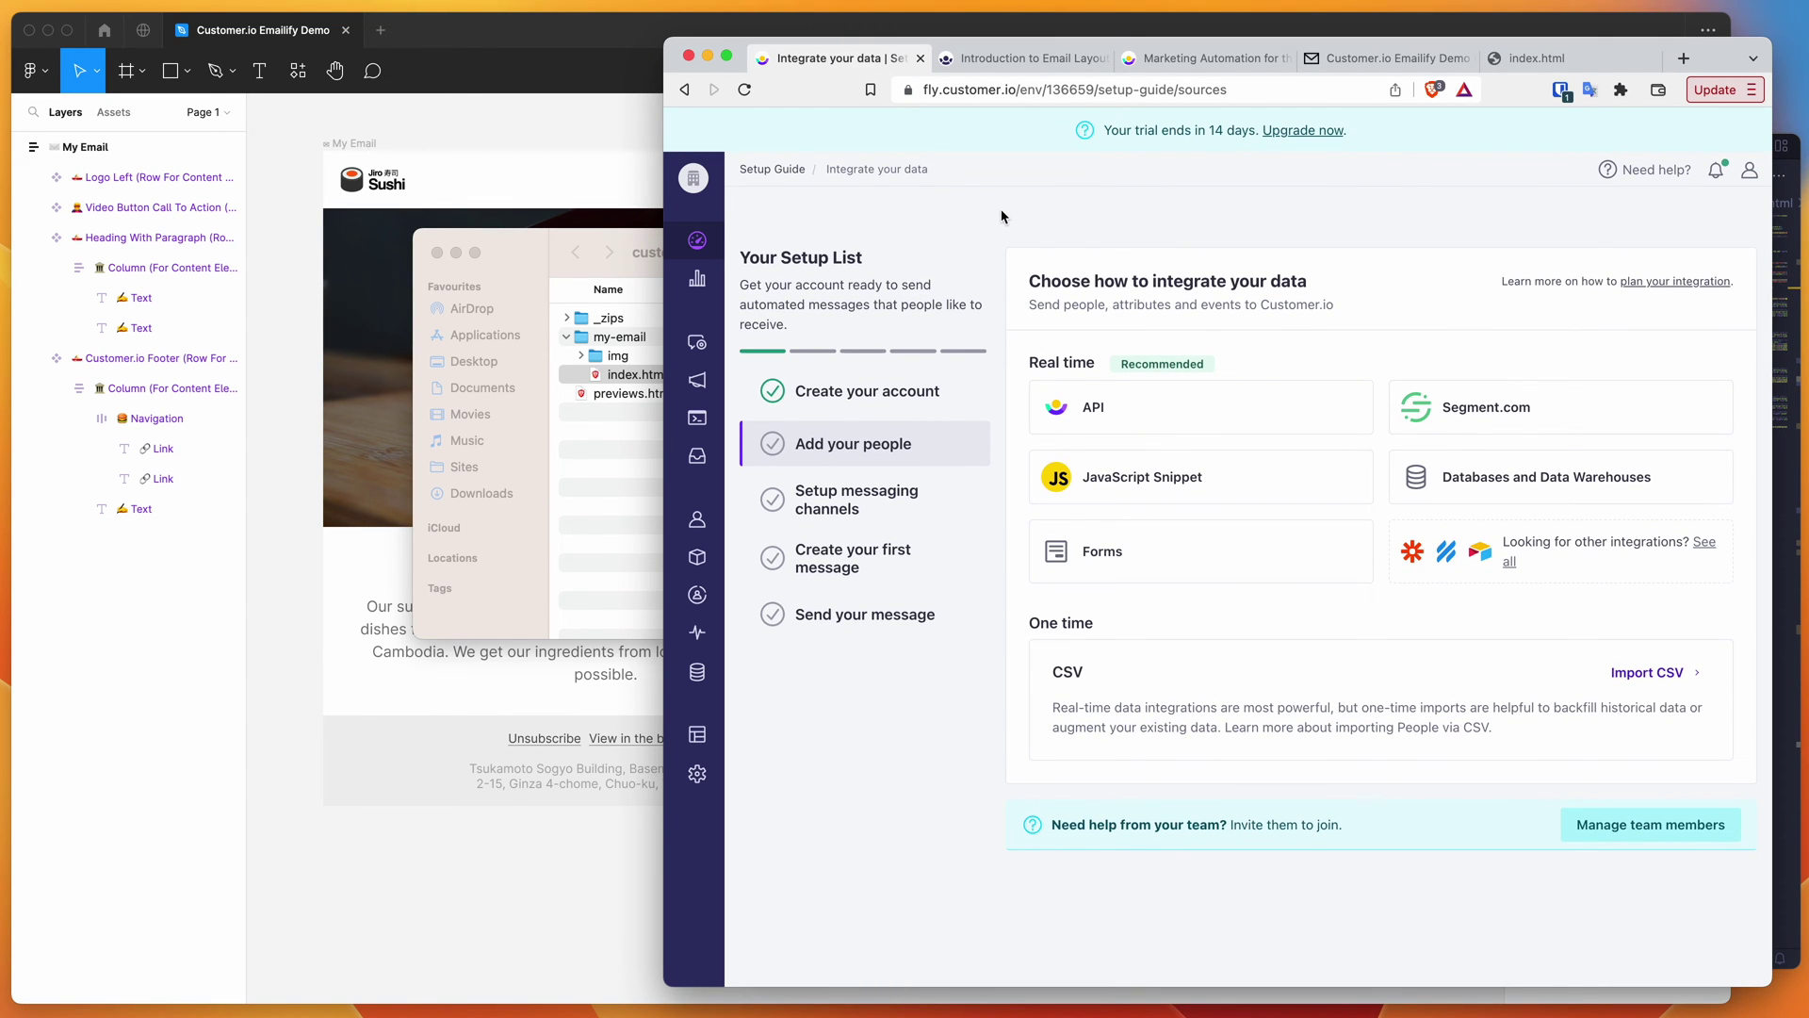
mouse_move(721, 599)
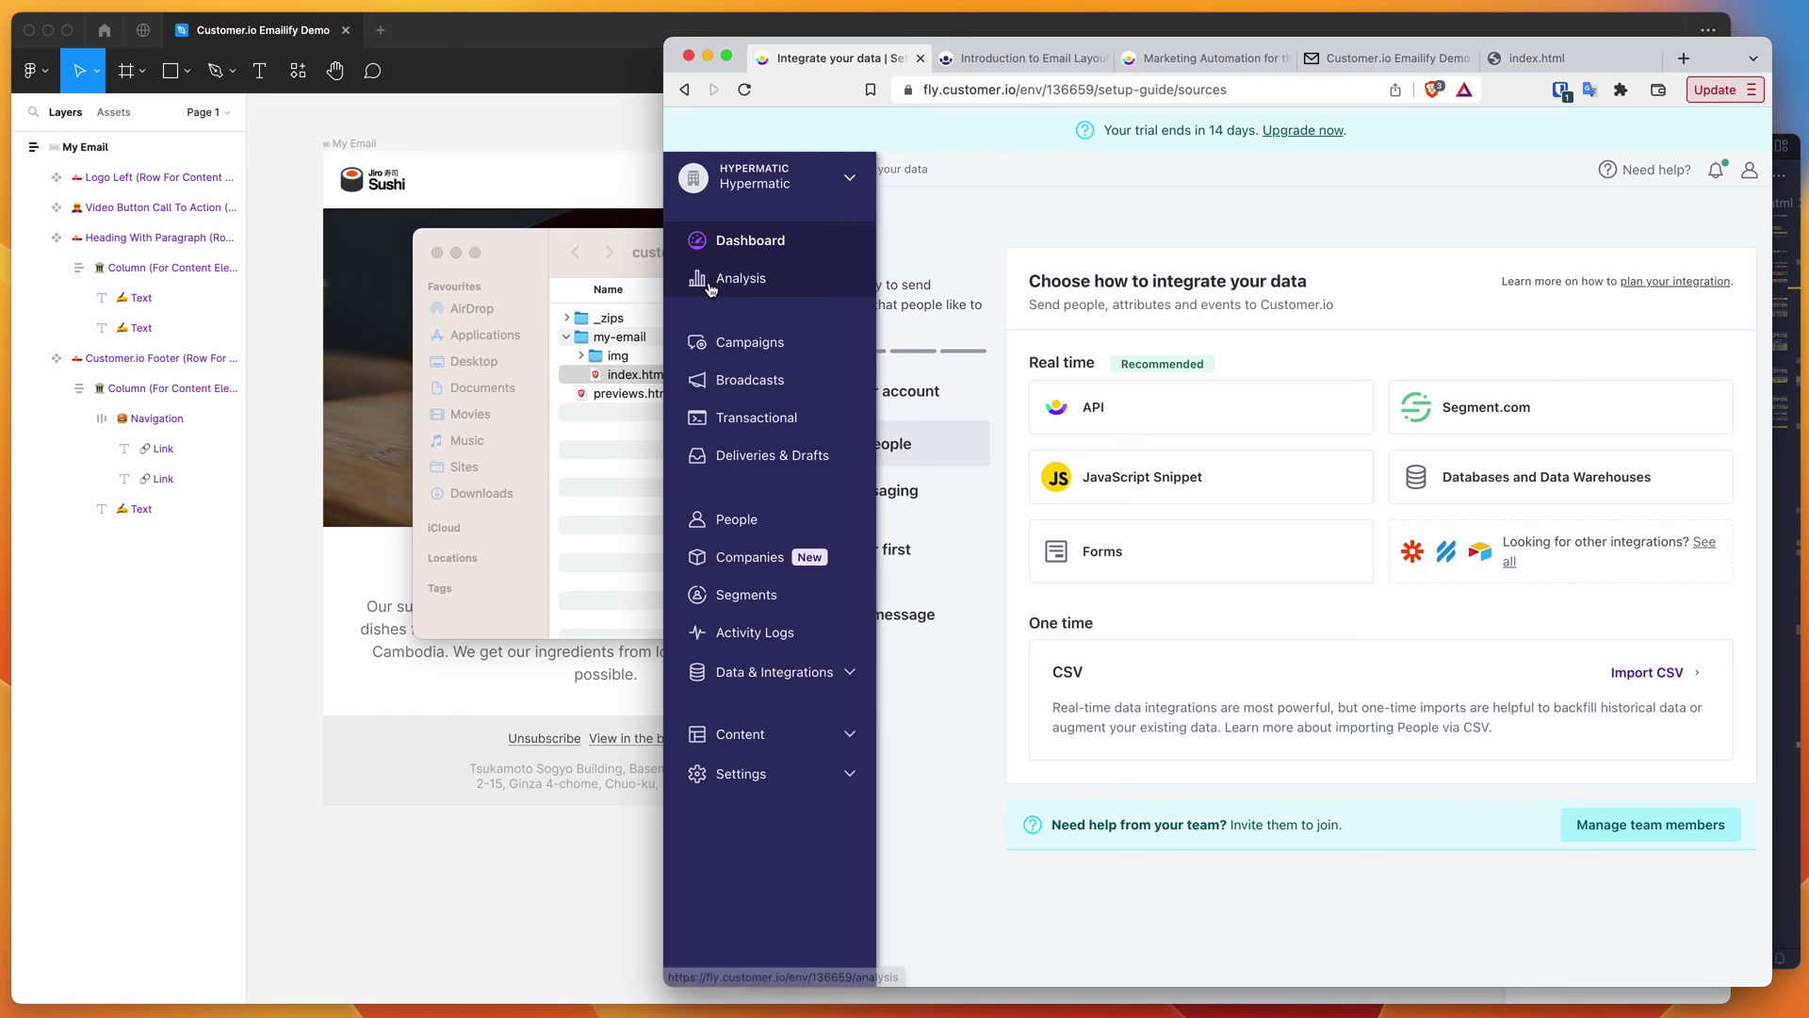
click(739, 742)
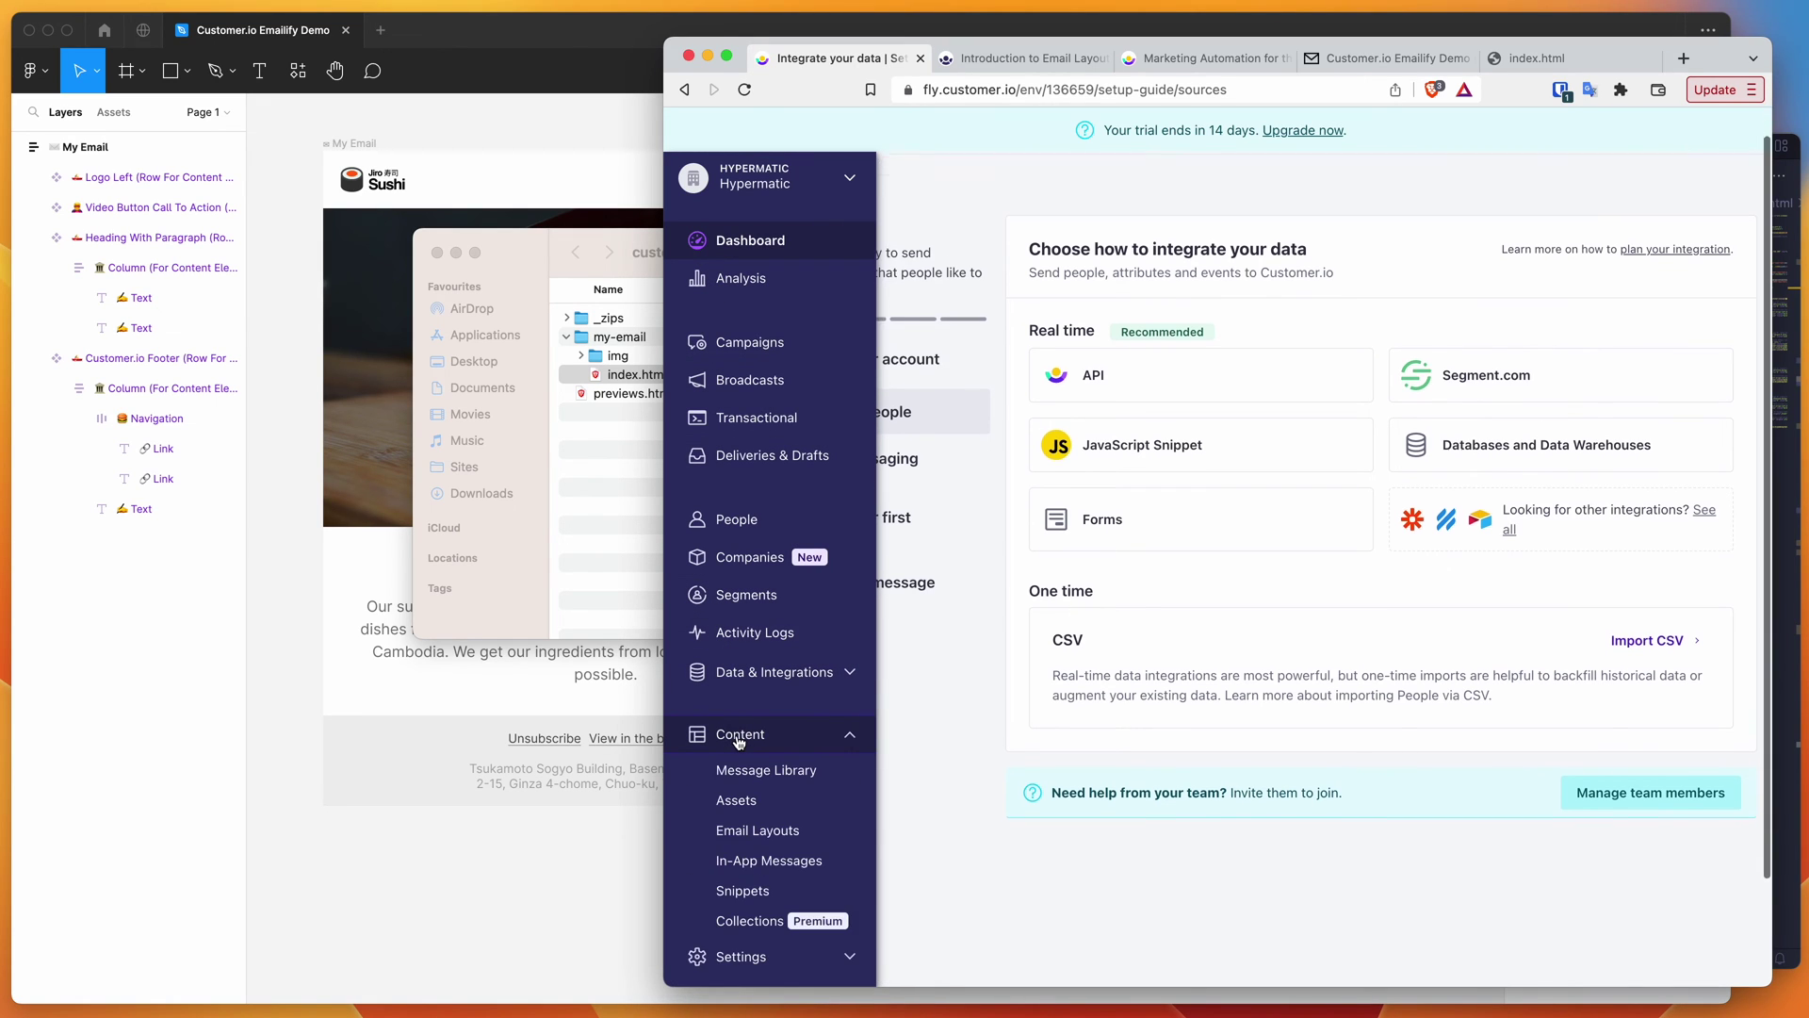
click(756, 833)
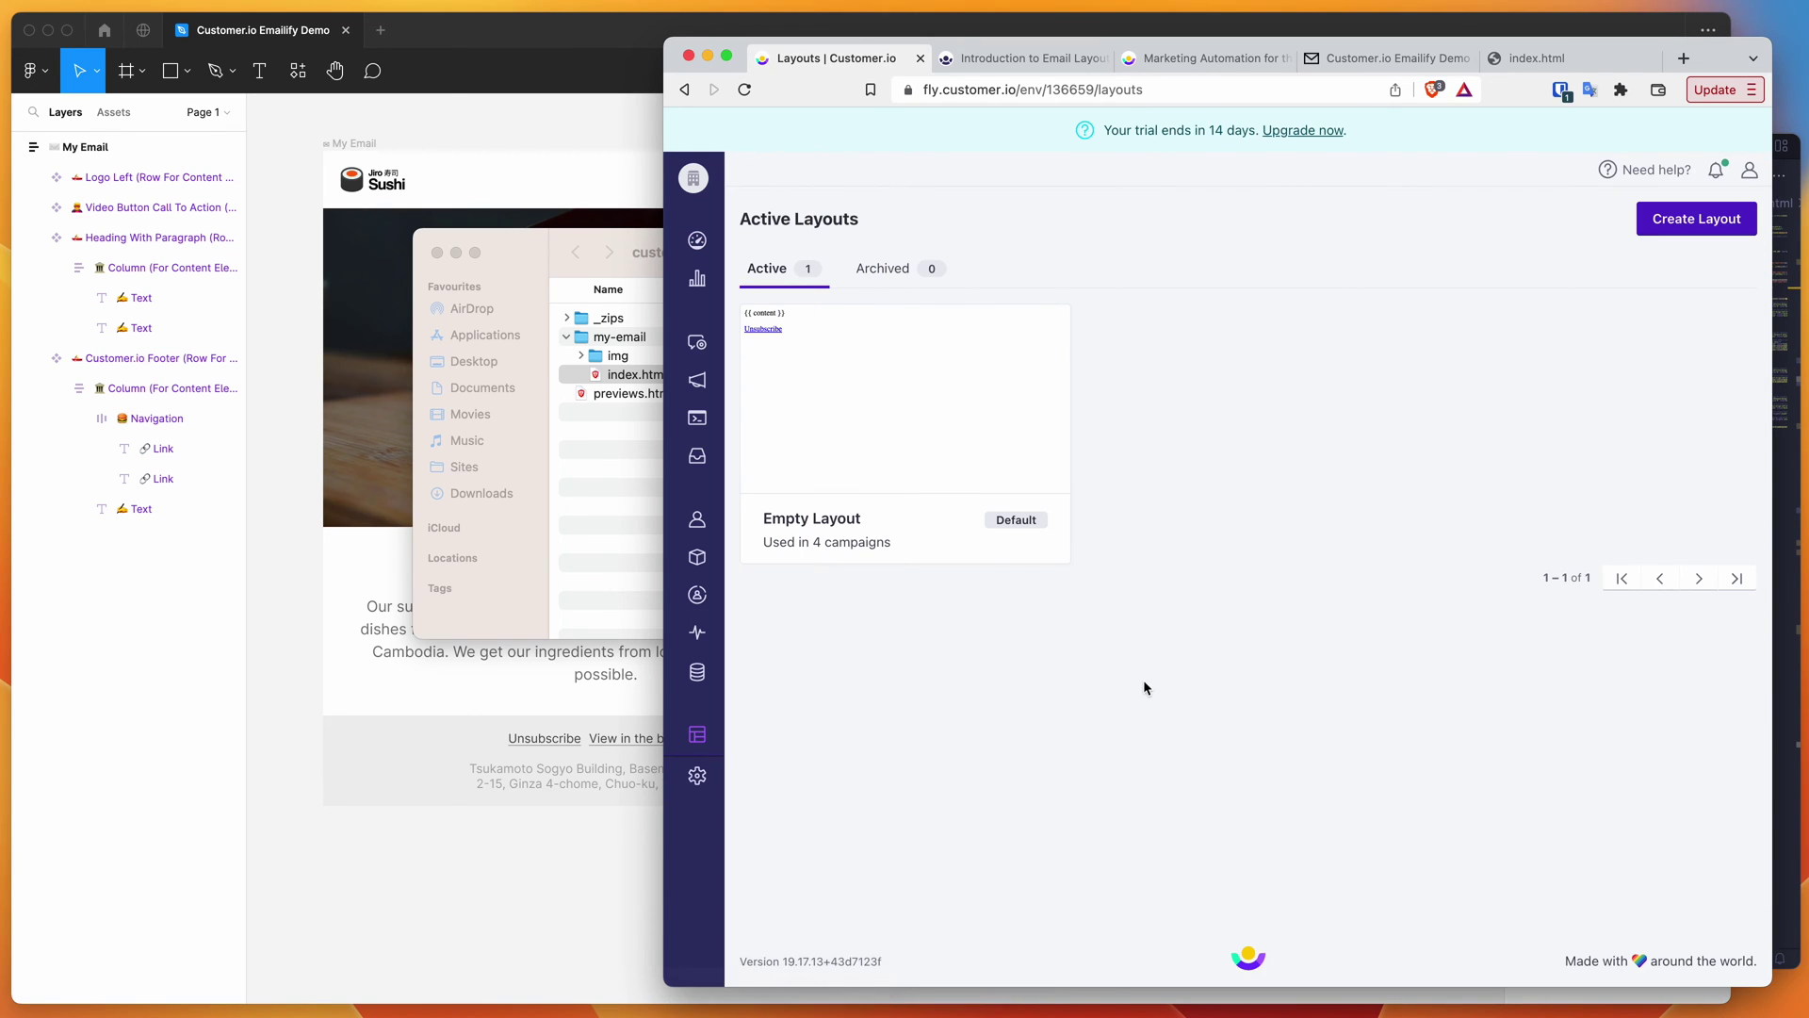
Create a Start from scratch layout named 'Emailify Template'
click(1688, 226)
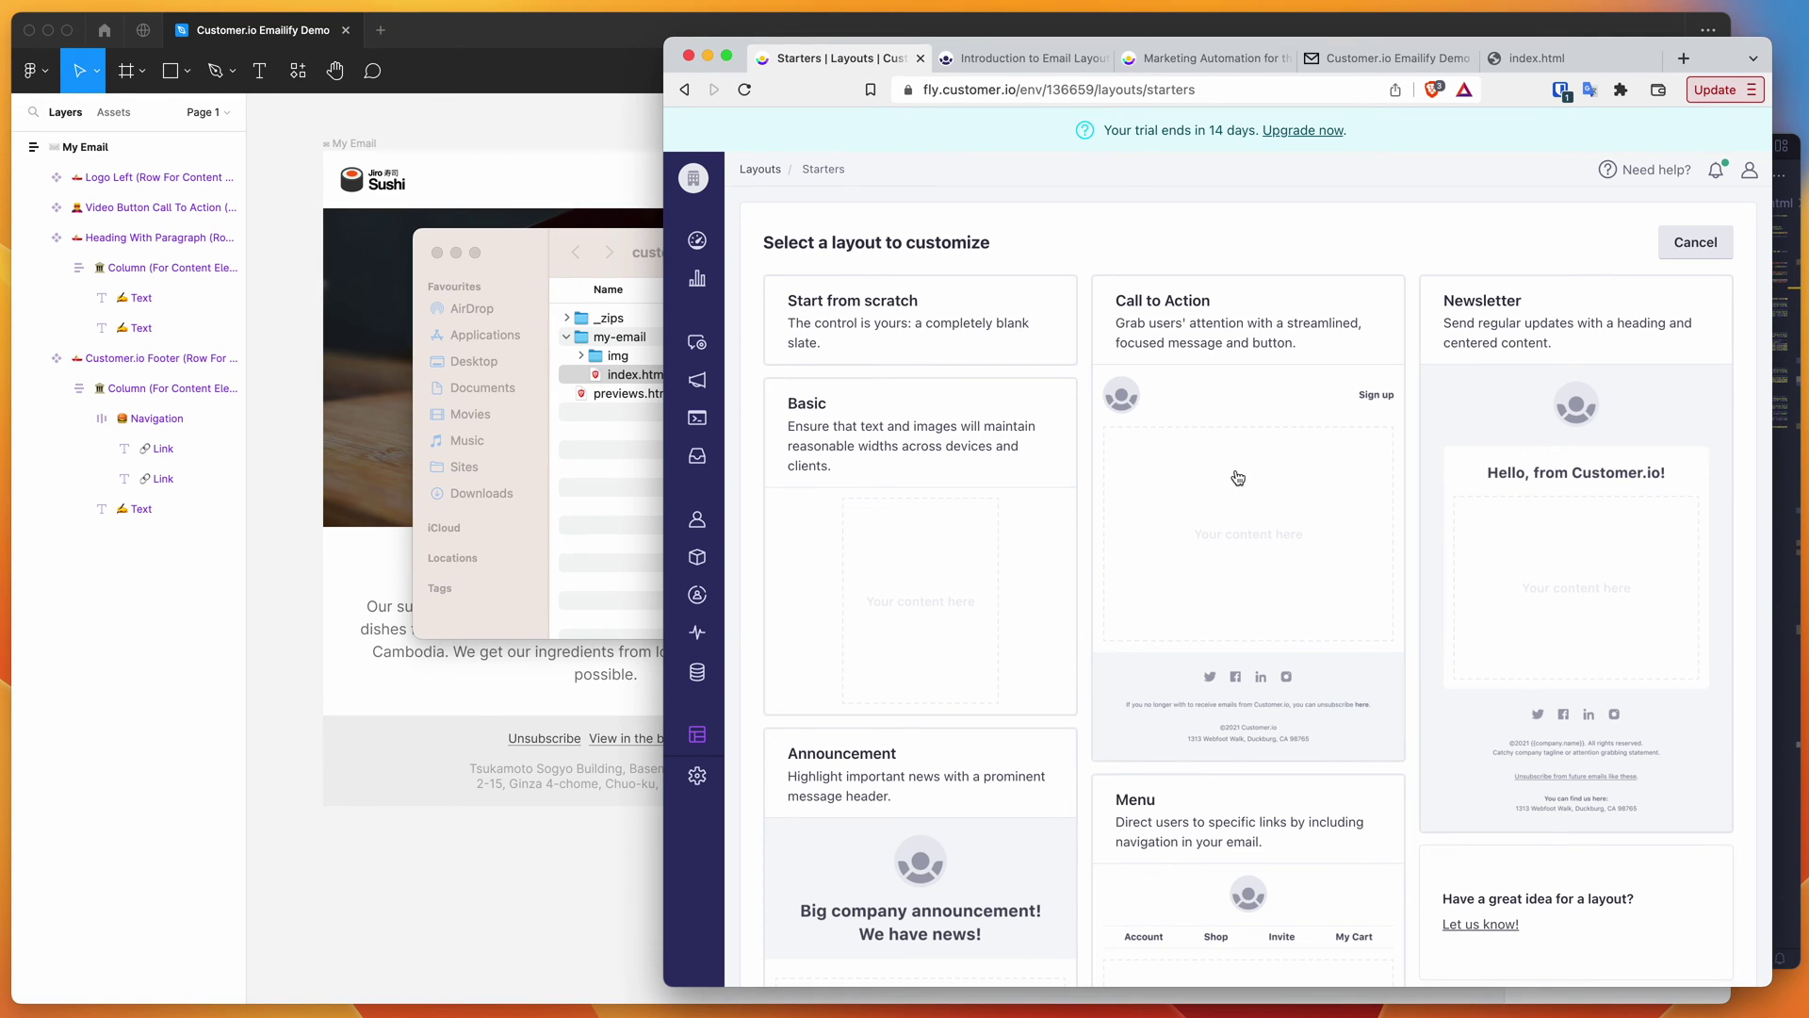
click(857, 318)
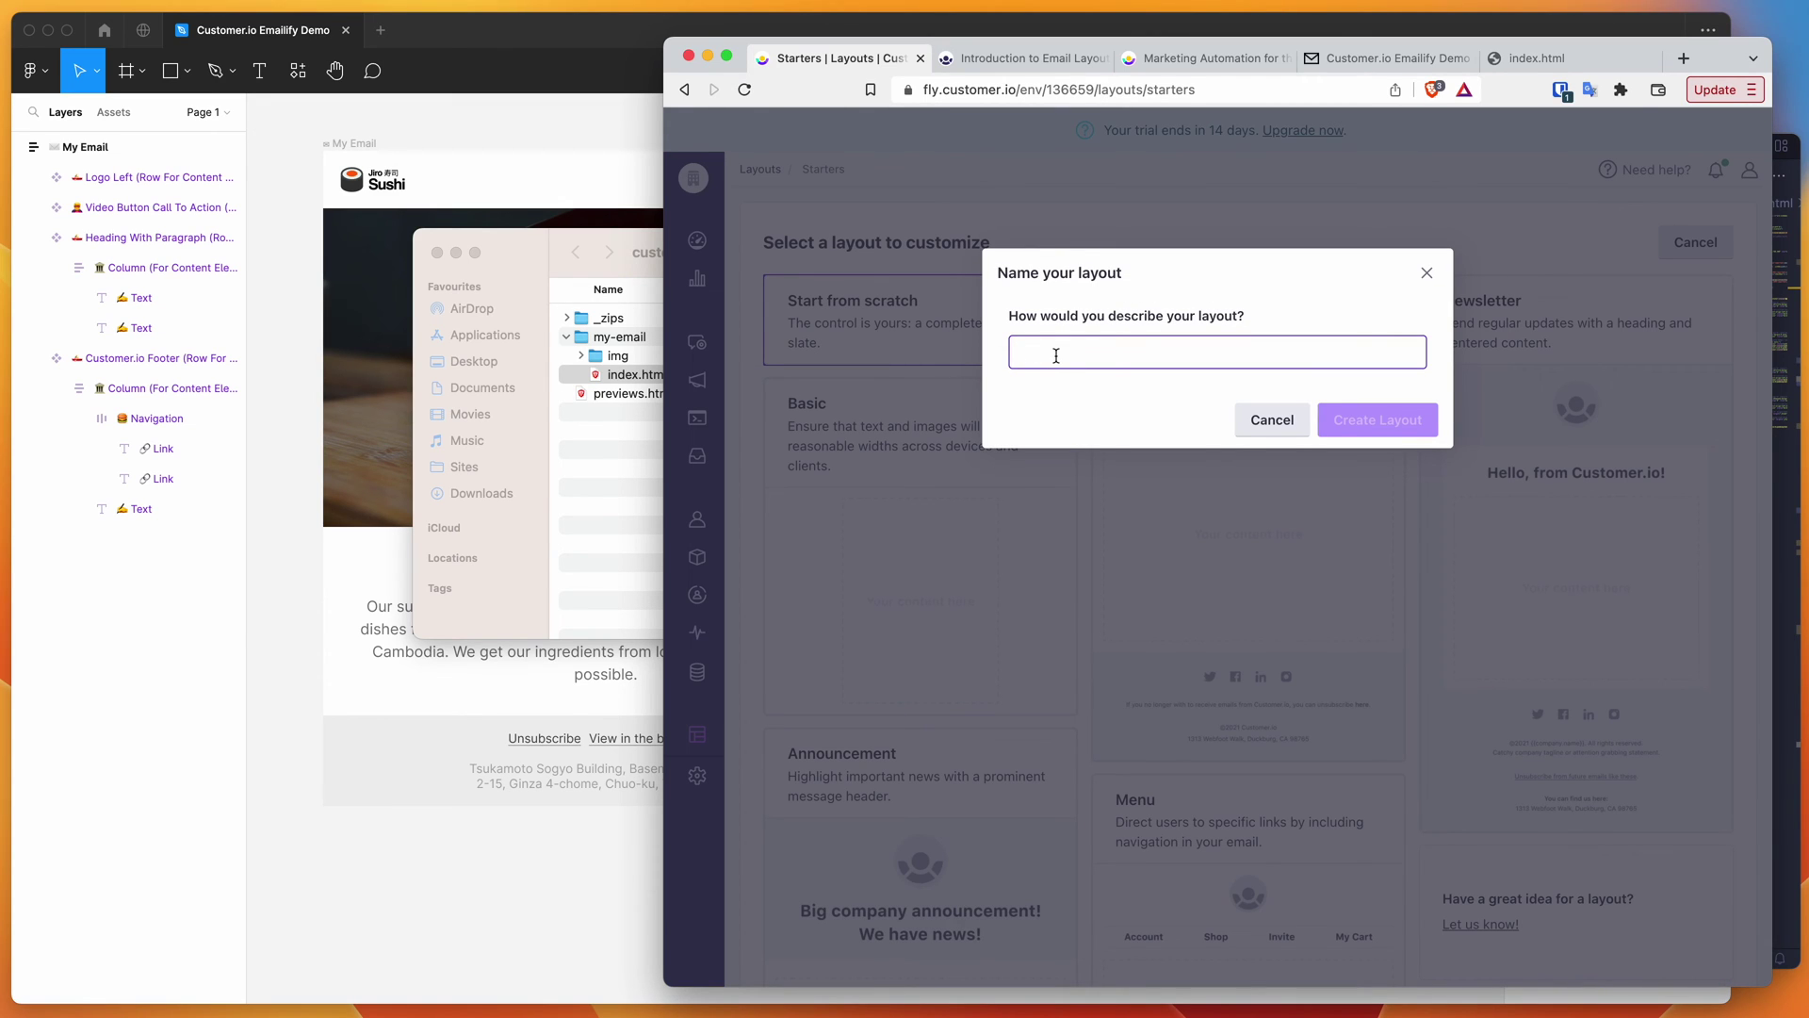
text(Emailify Template)
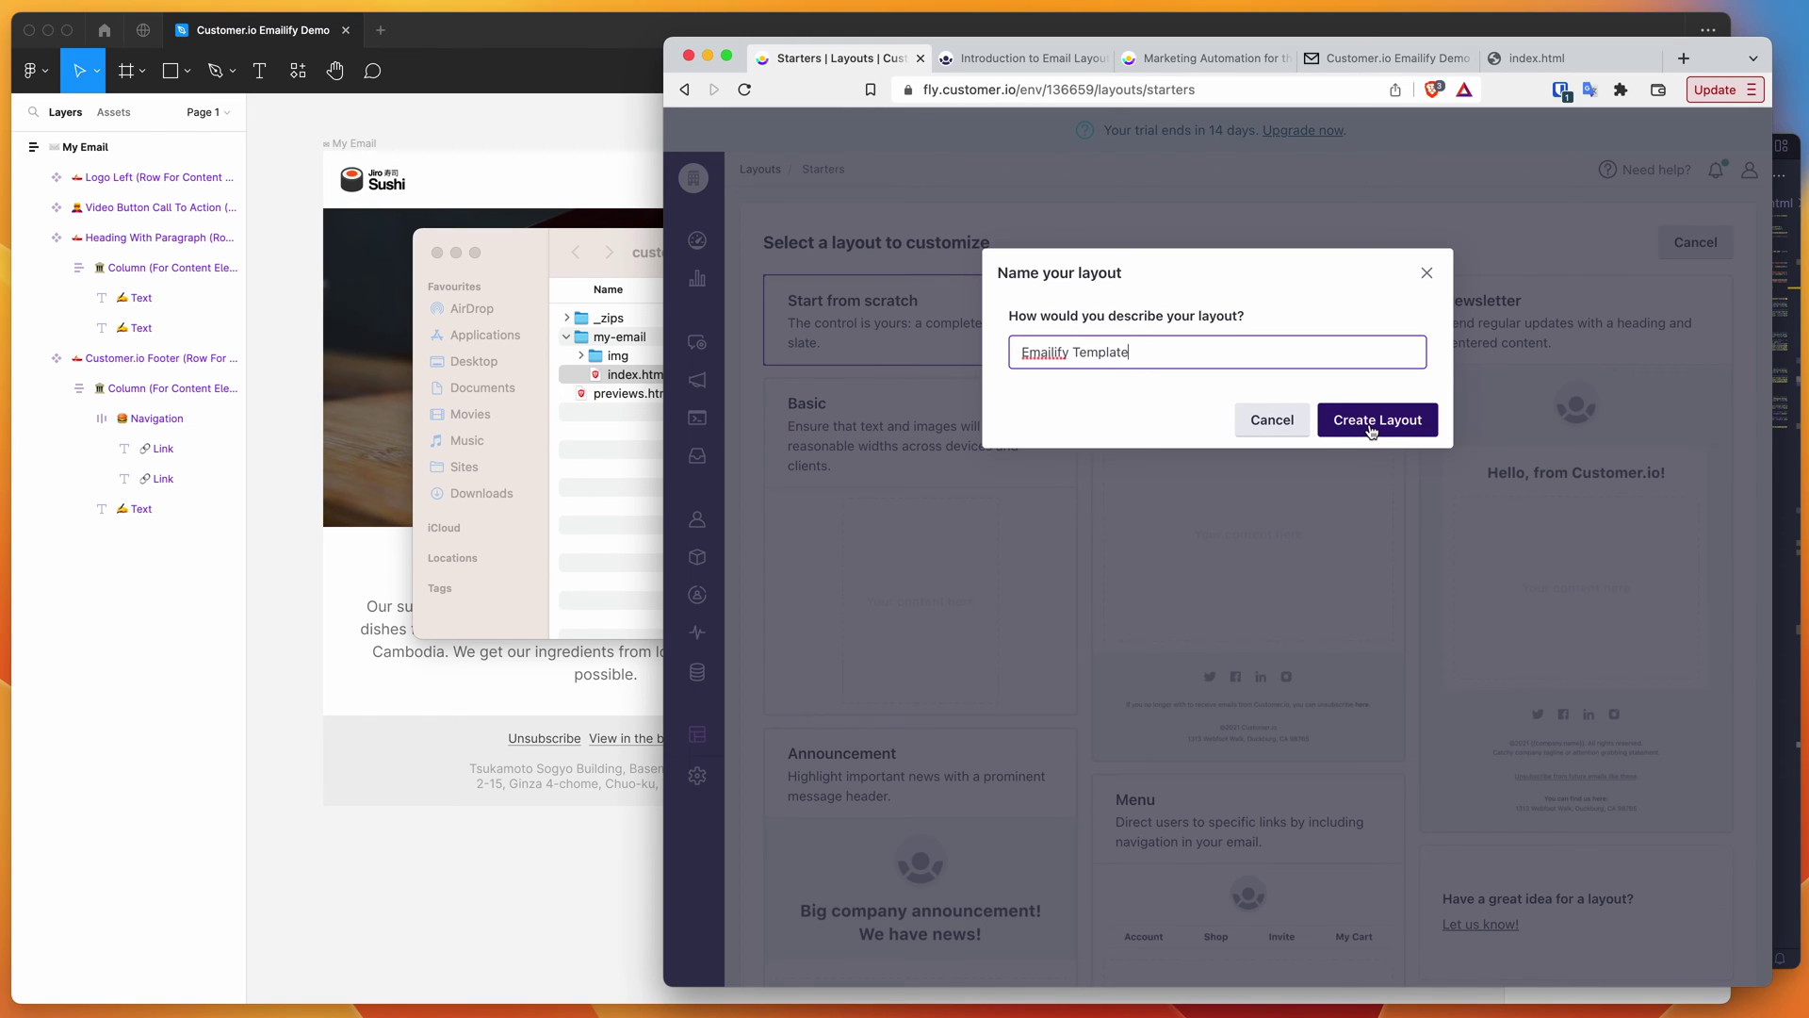
click(1371, 429)
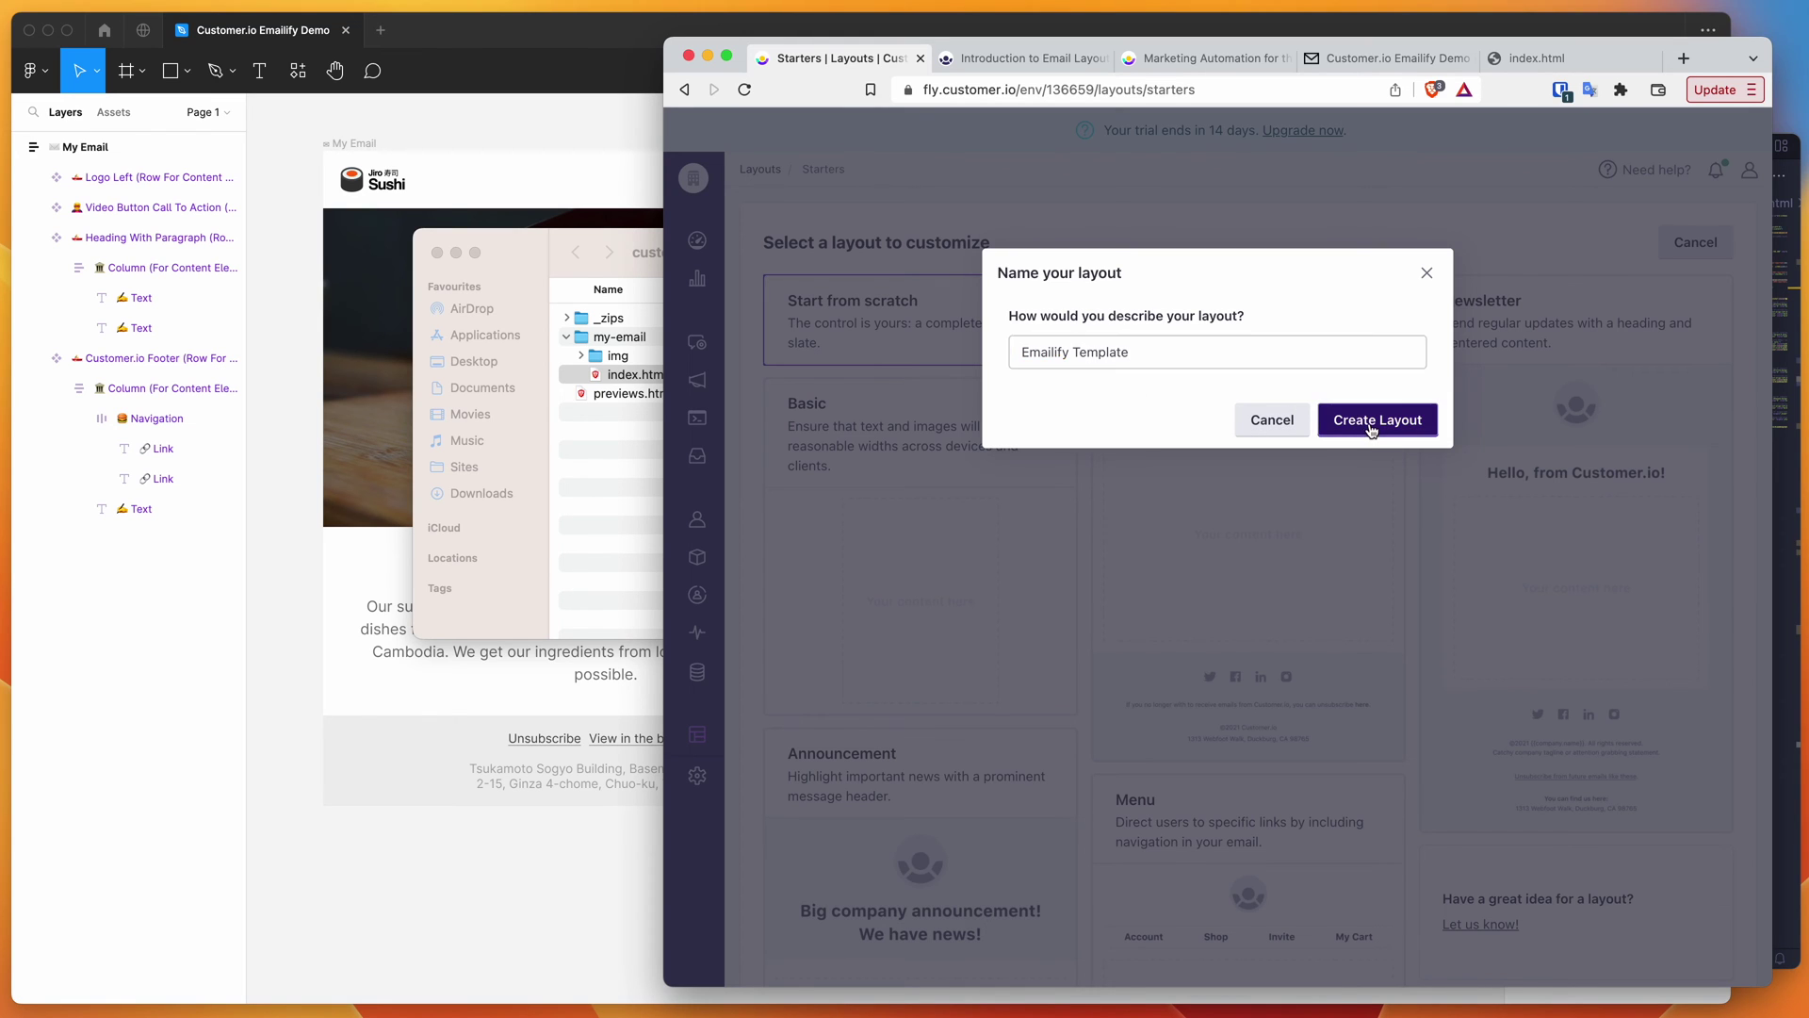
Delete all the starter code from the layout code editor
scroll(1160, 283, down, 1)
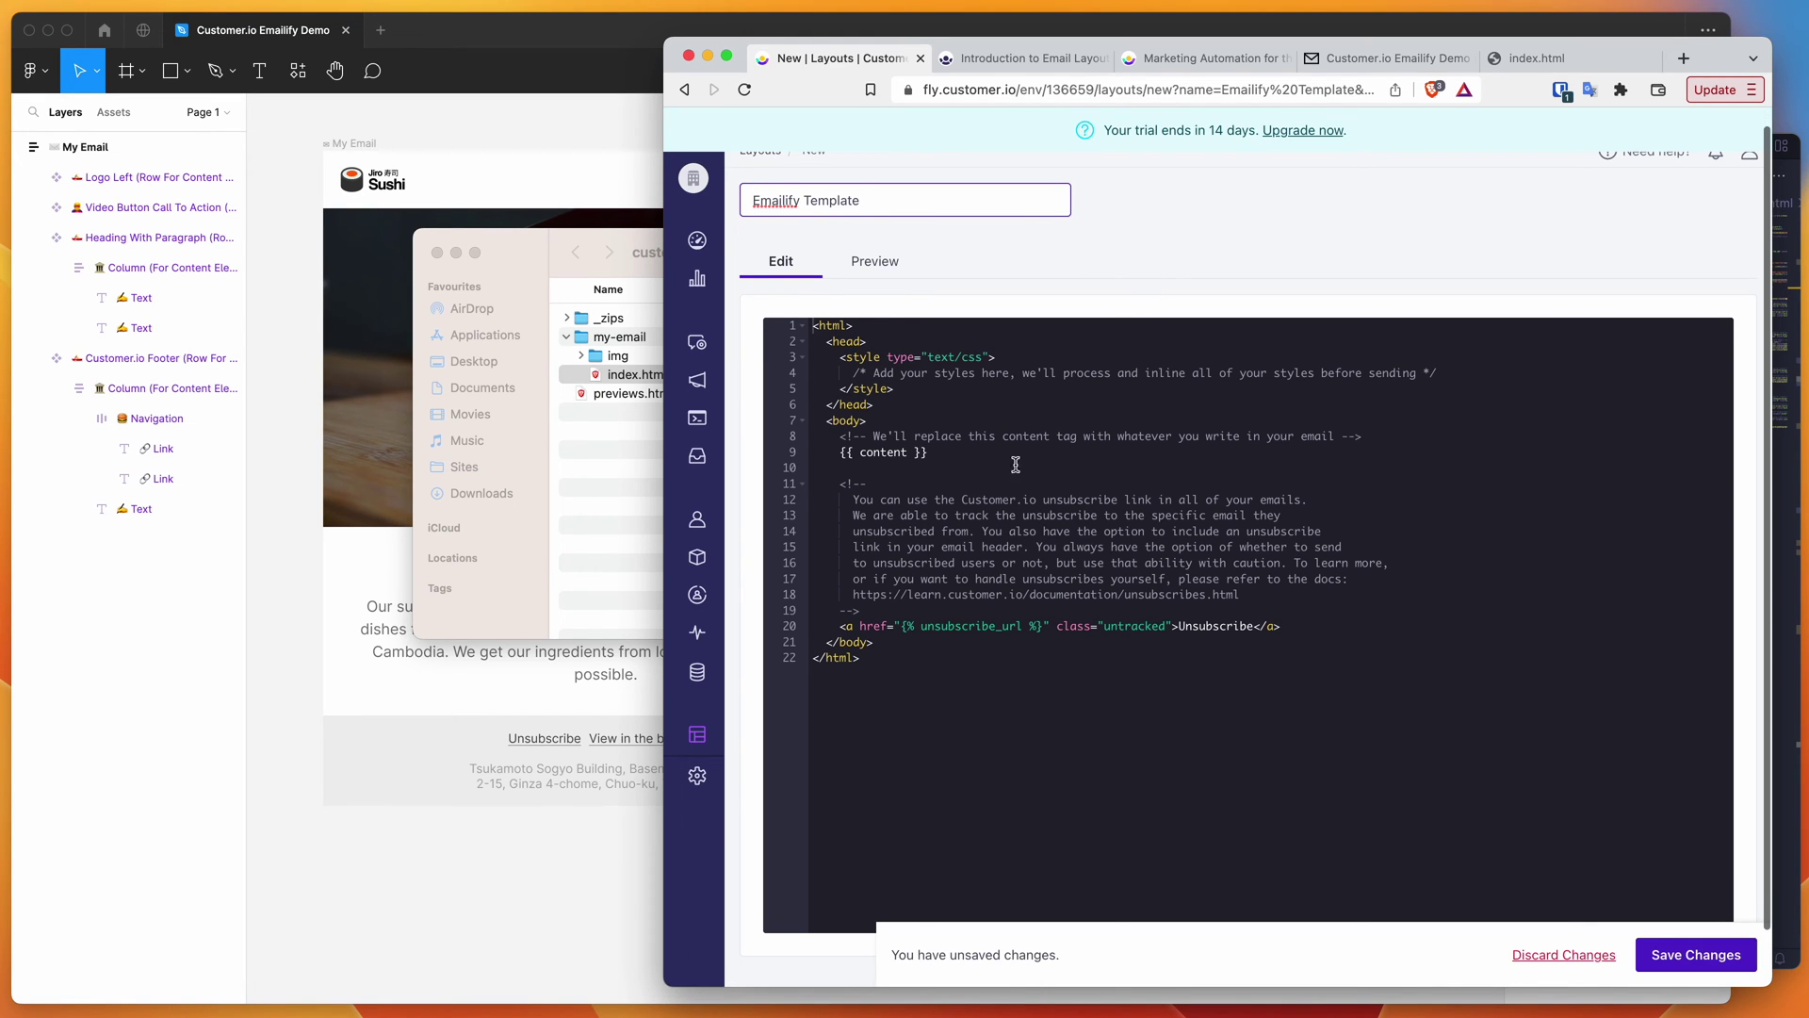
click(1169, 686)
key(super+a)
scroll(935, 449, down, 1)
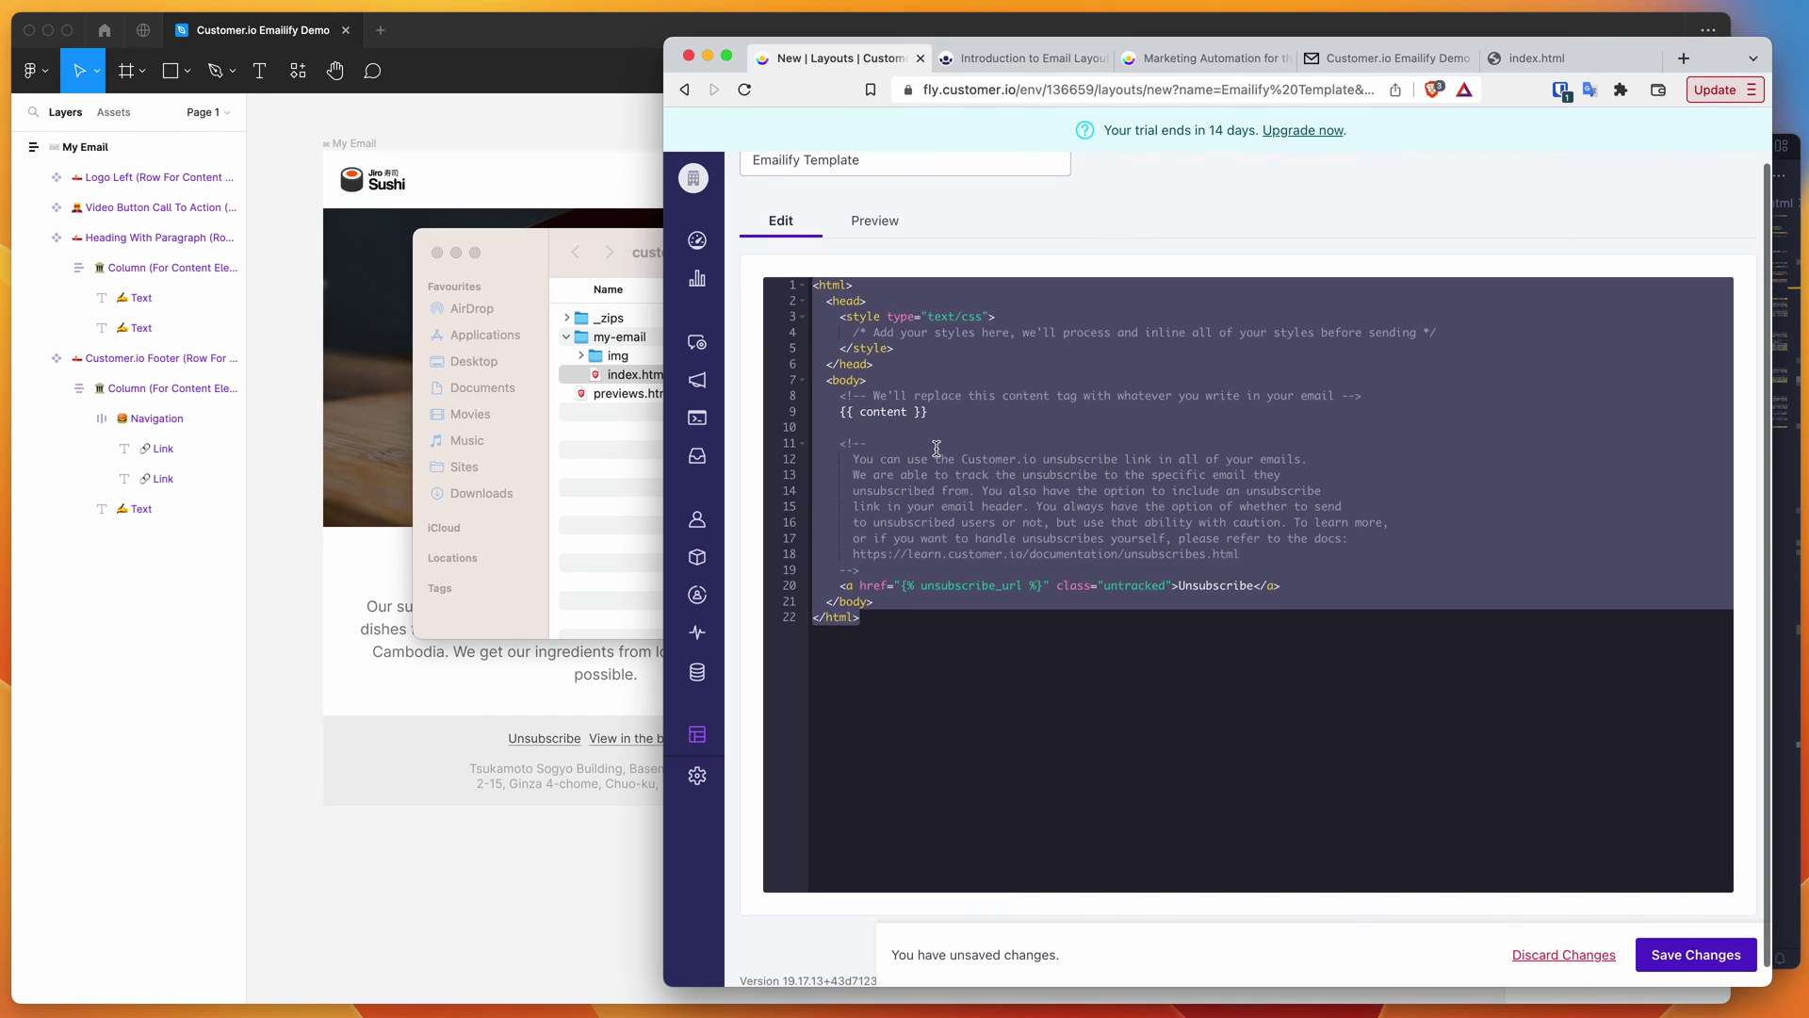
click(1189, 653)
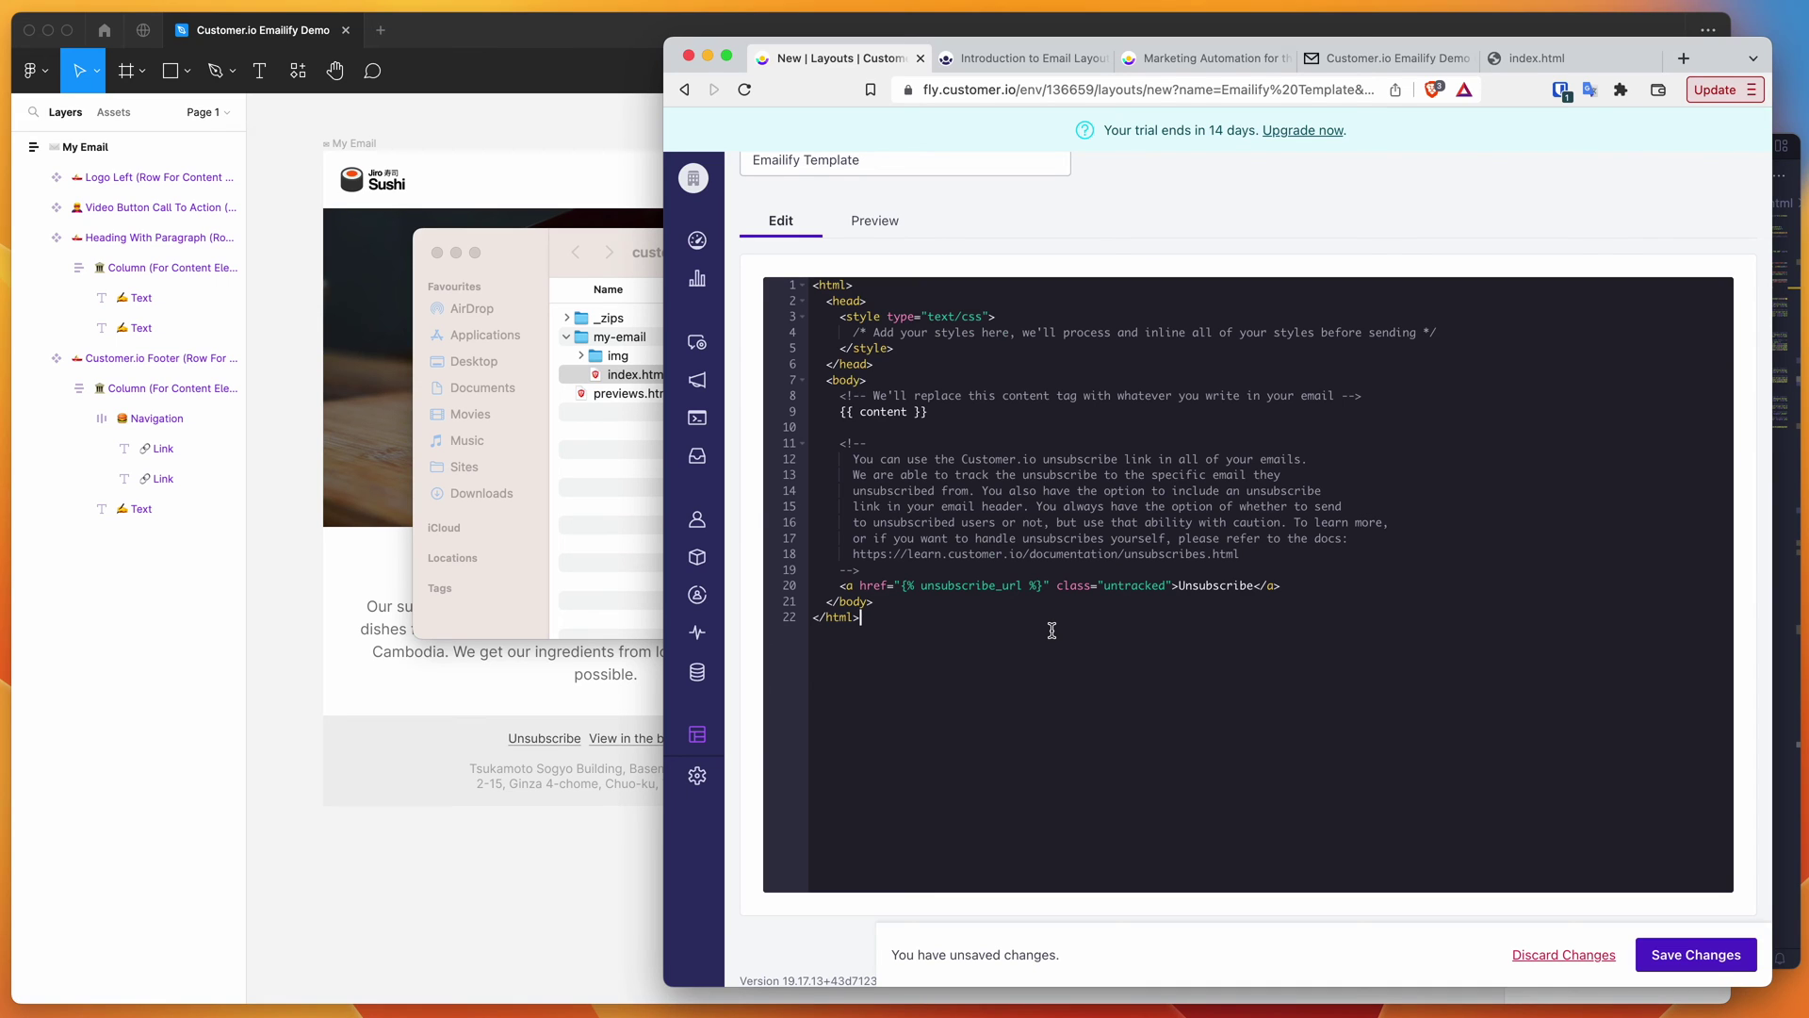
key(super+a)
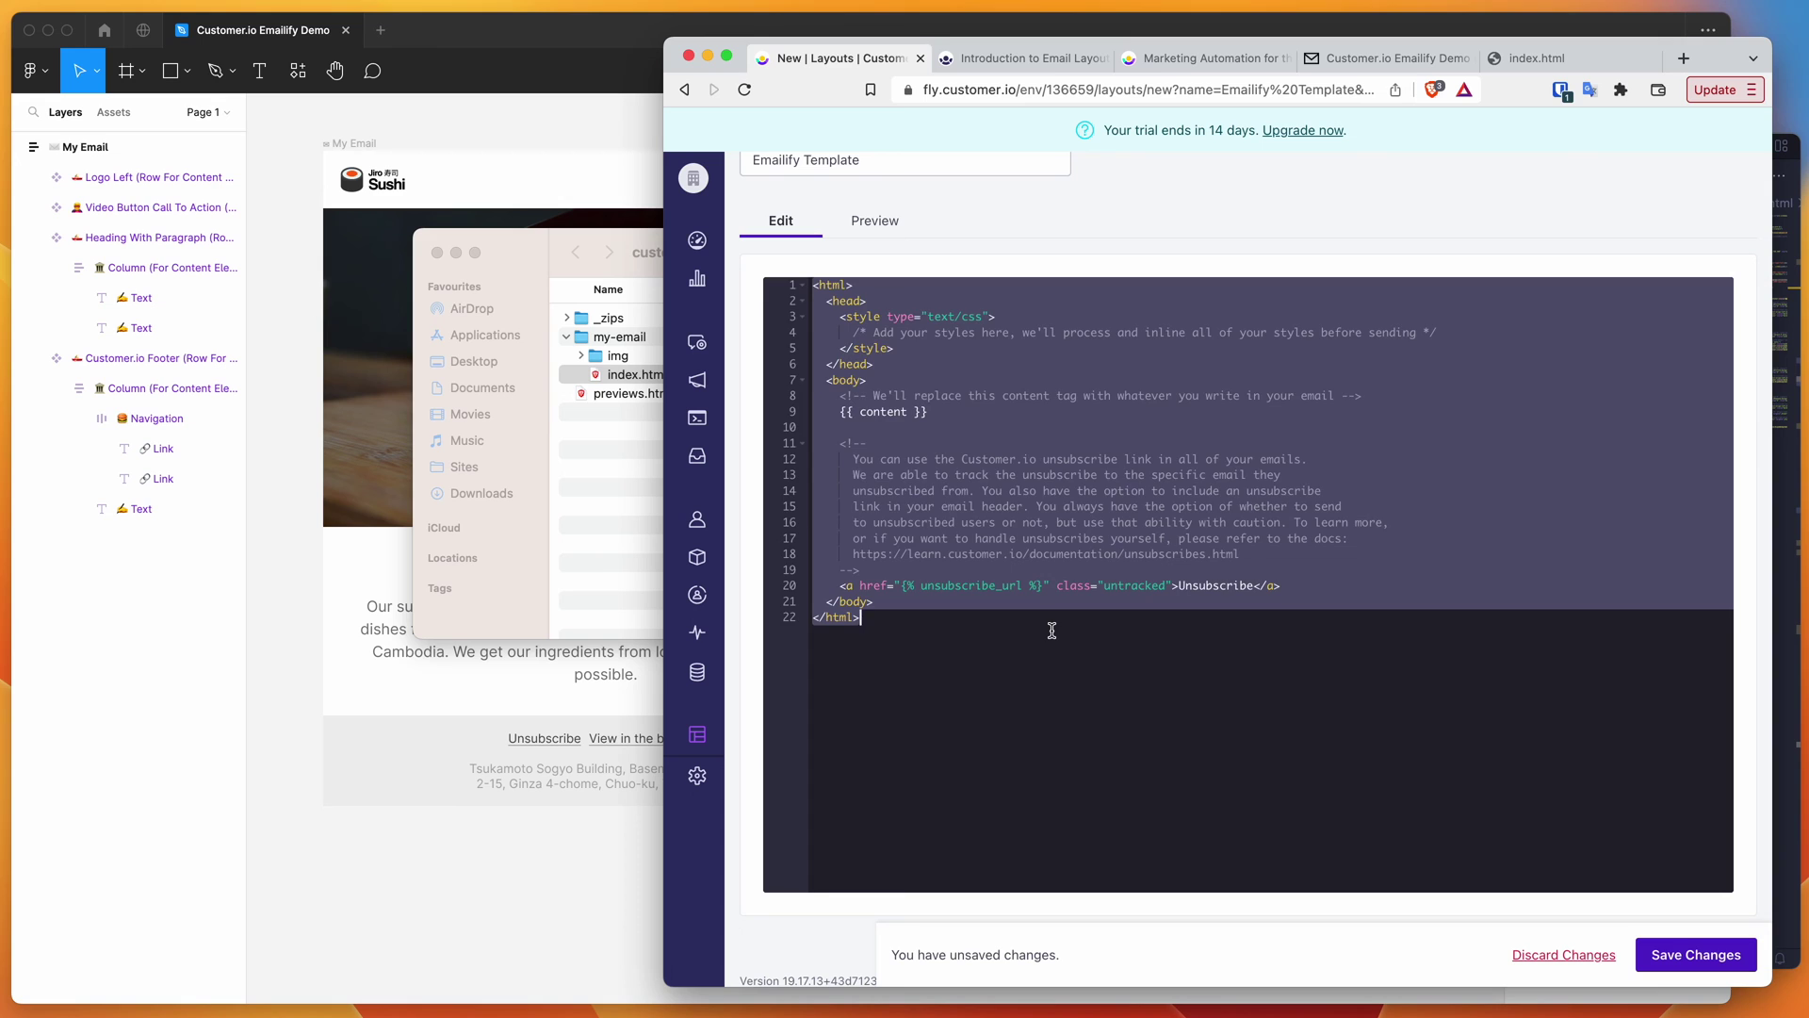
key(BackSpace)
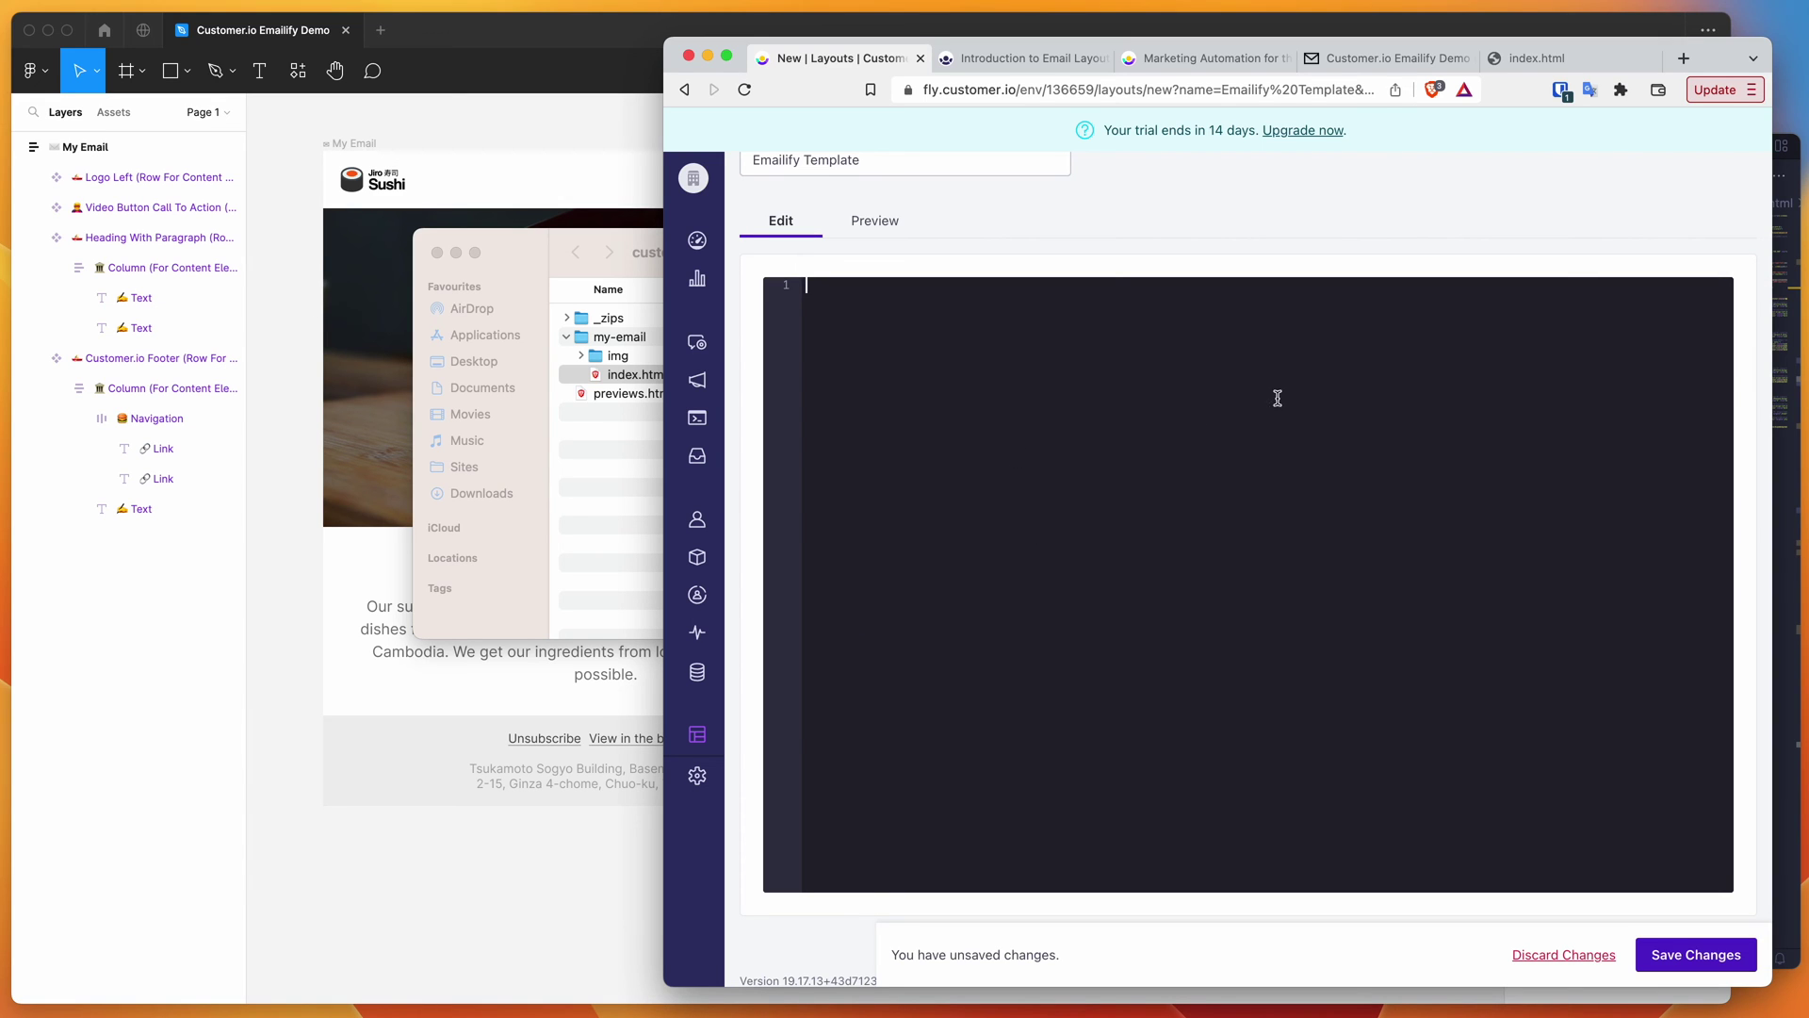
Paste the exported index.html code into the editor and save the layout
click(1800, 175)
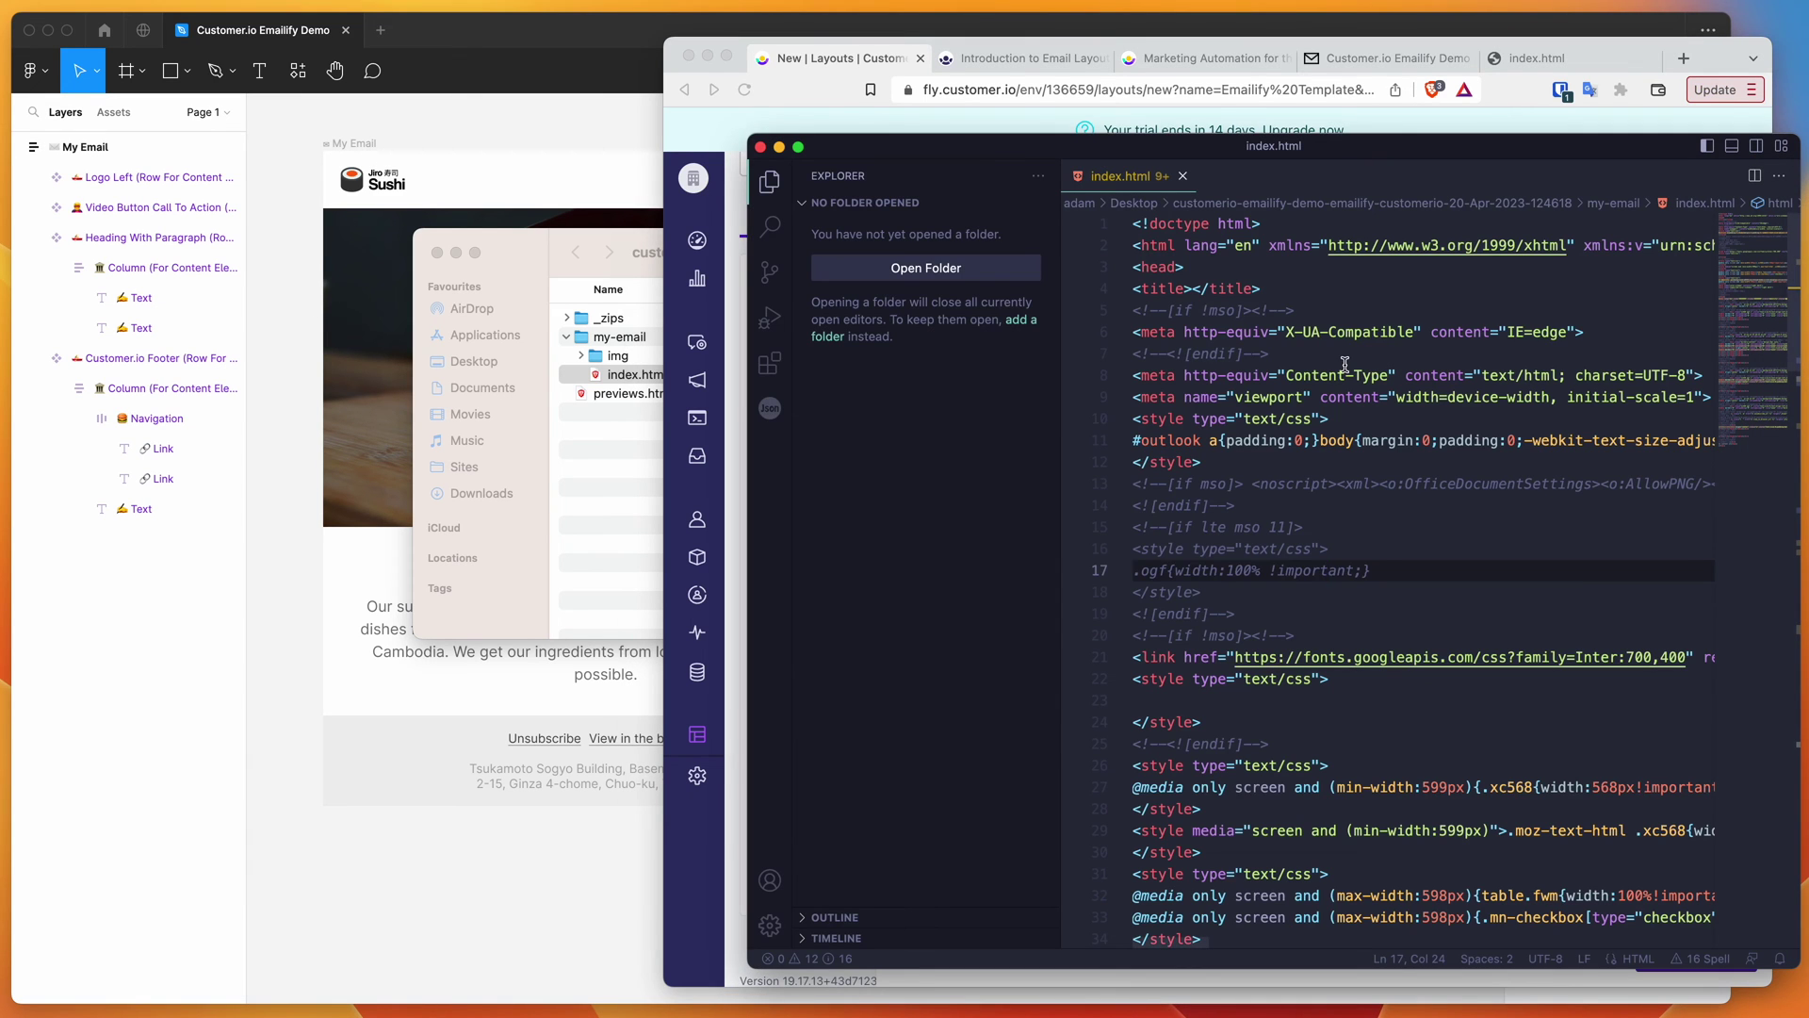
key(super+a)
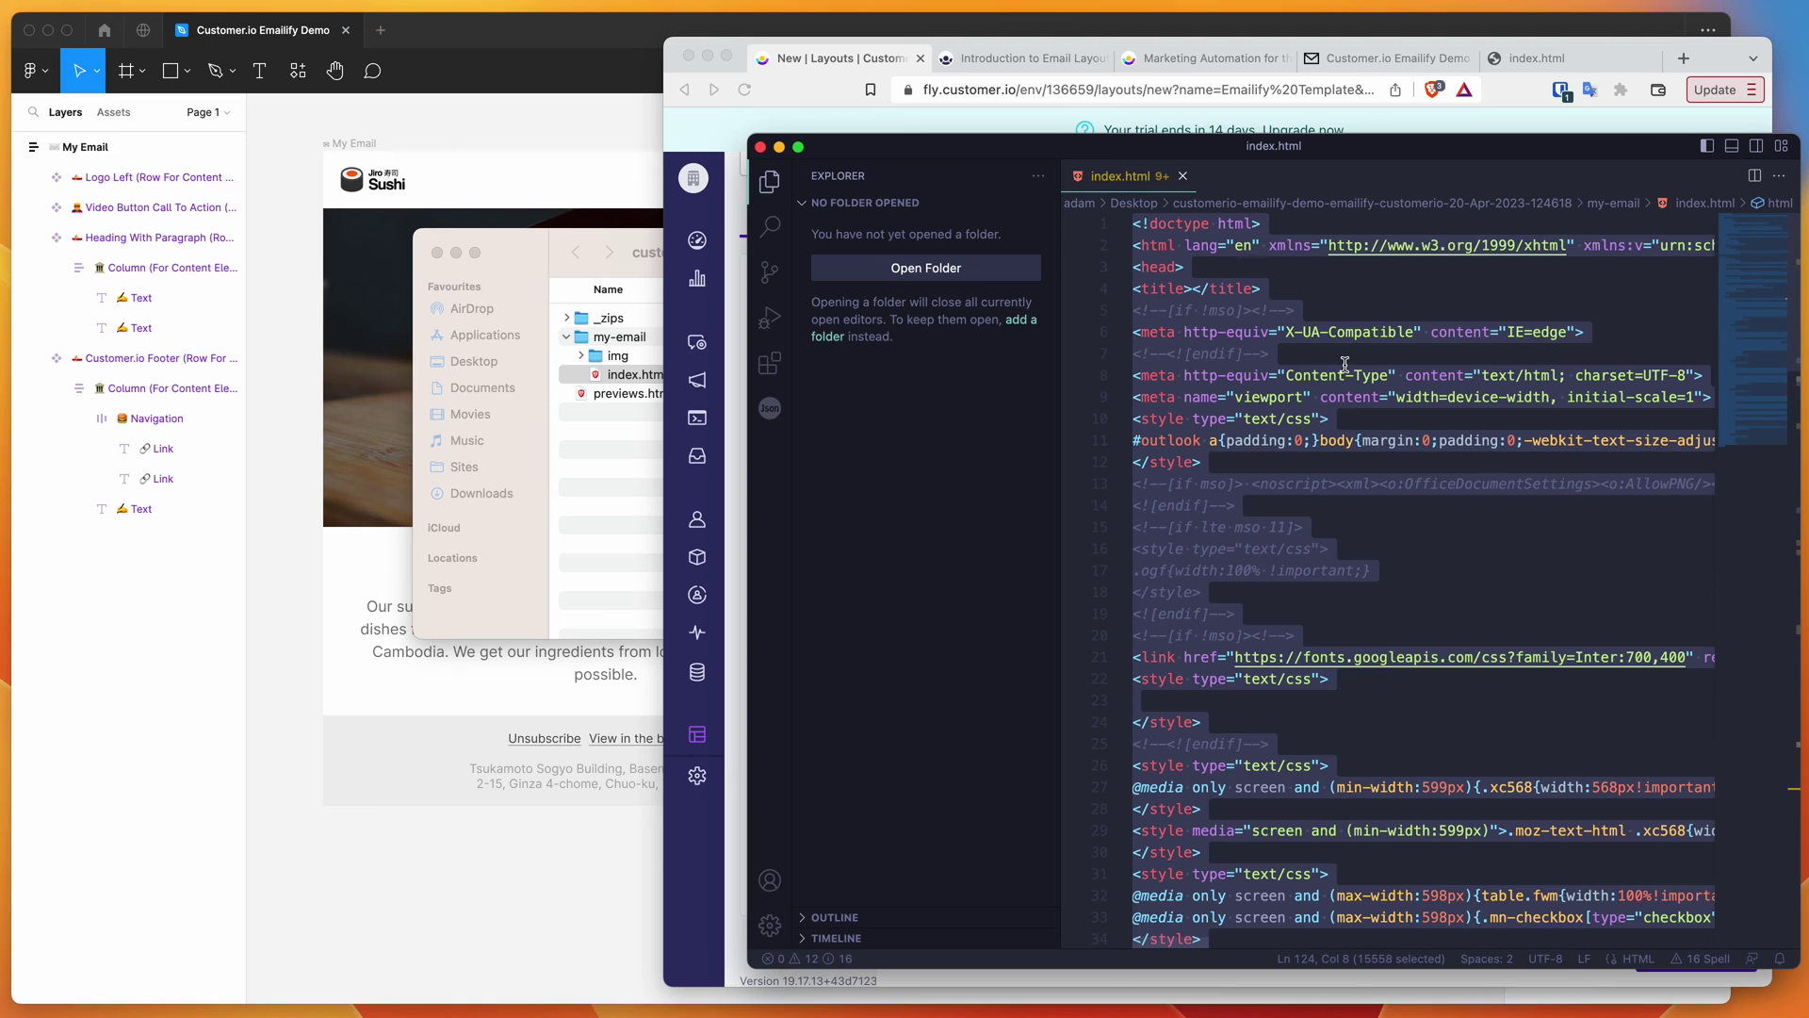
click(1489, 127)
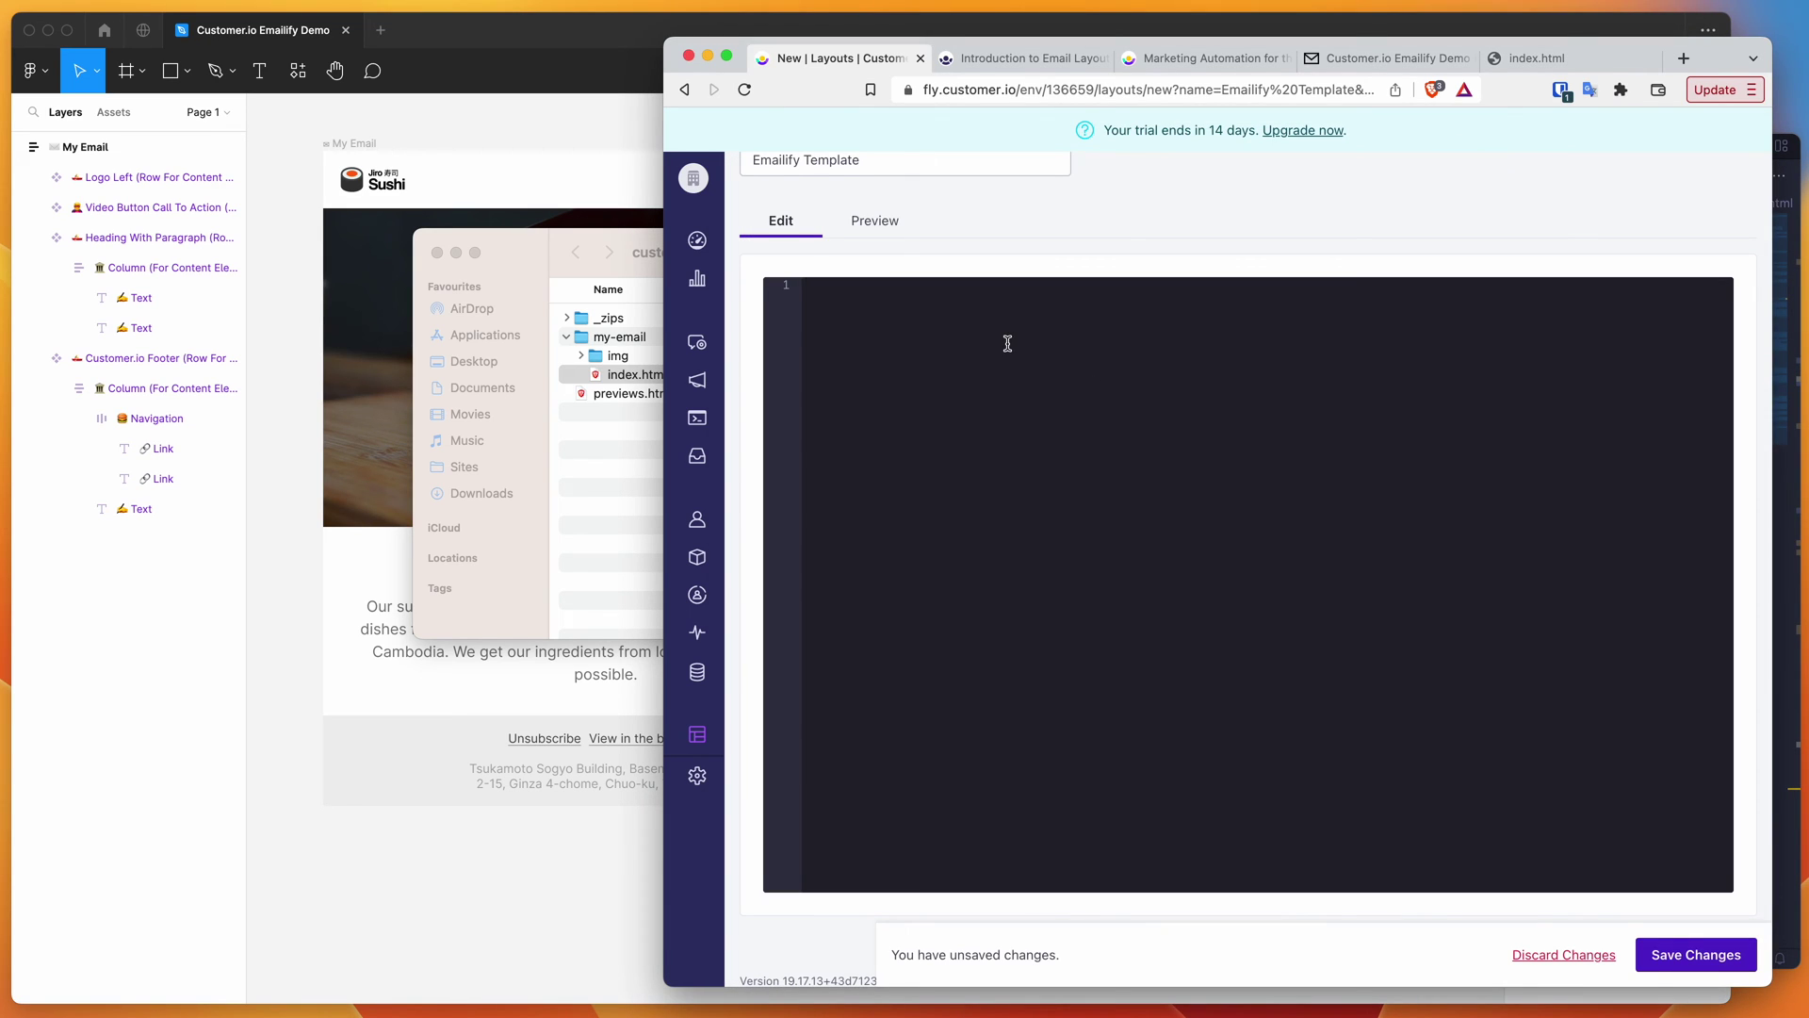
click(894, 327)
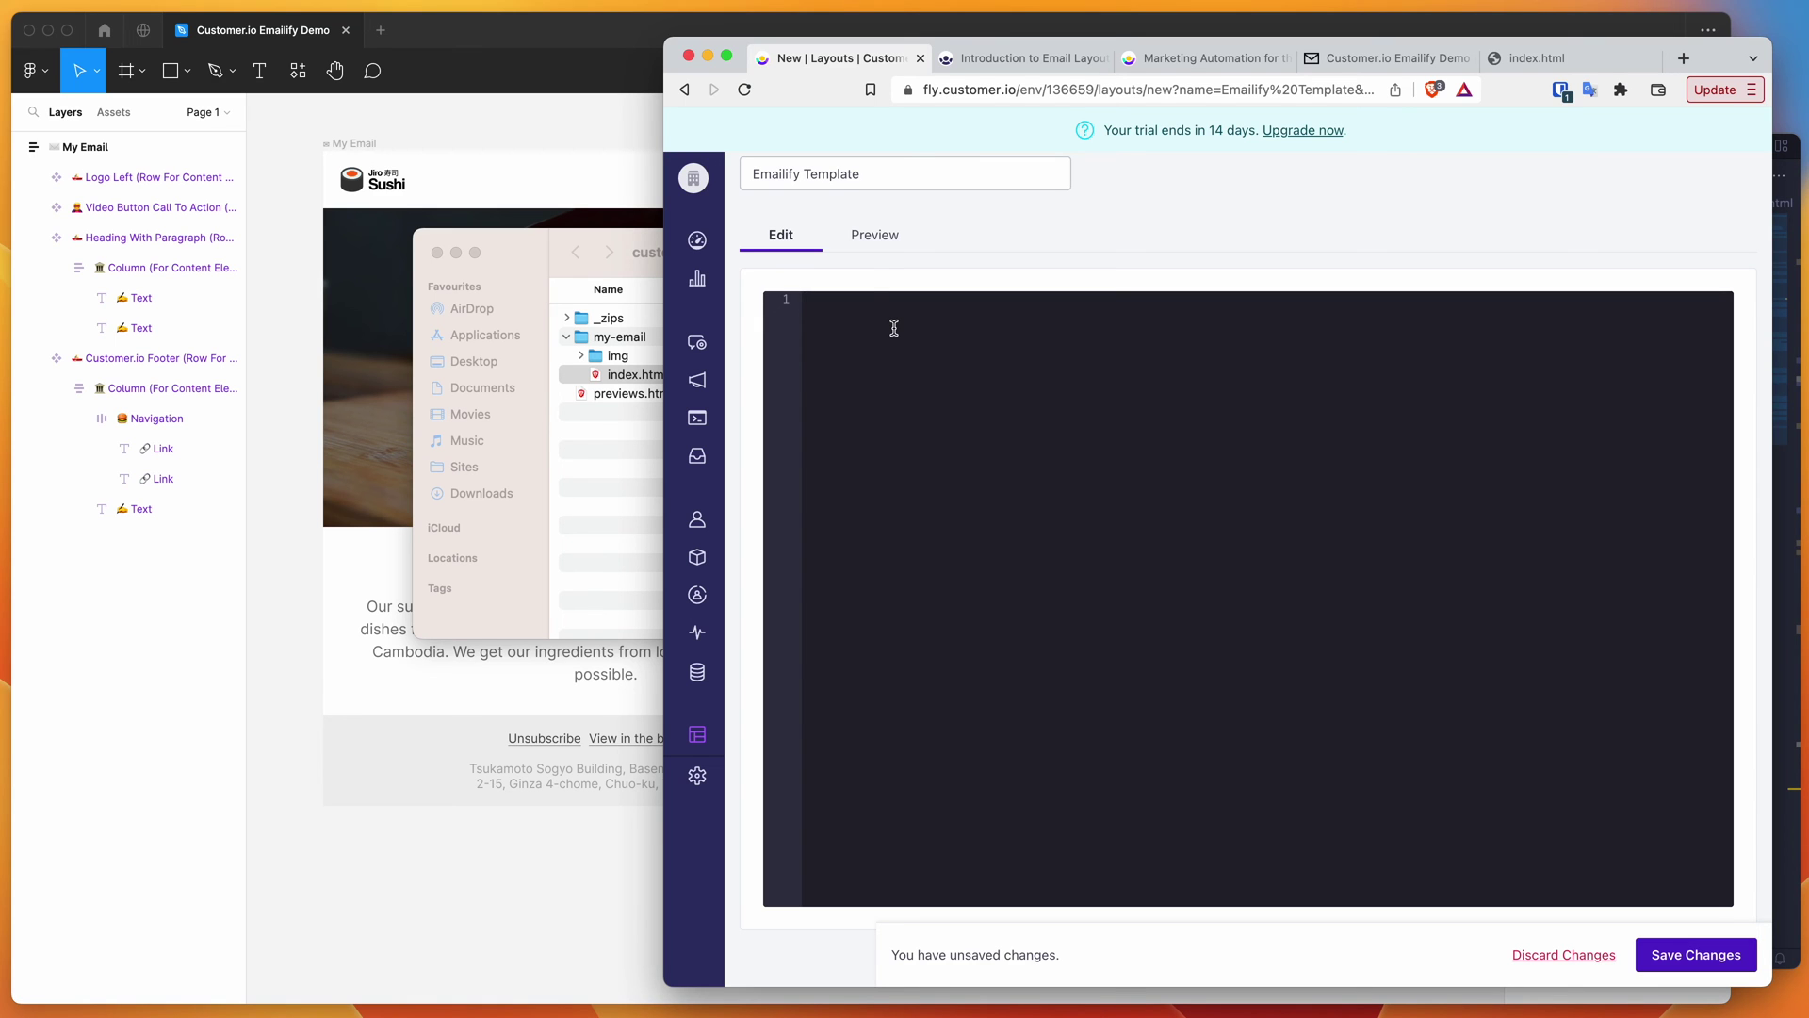
key(super+v)
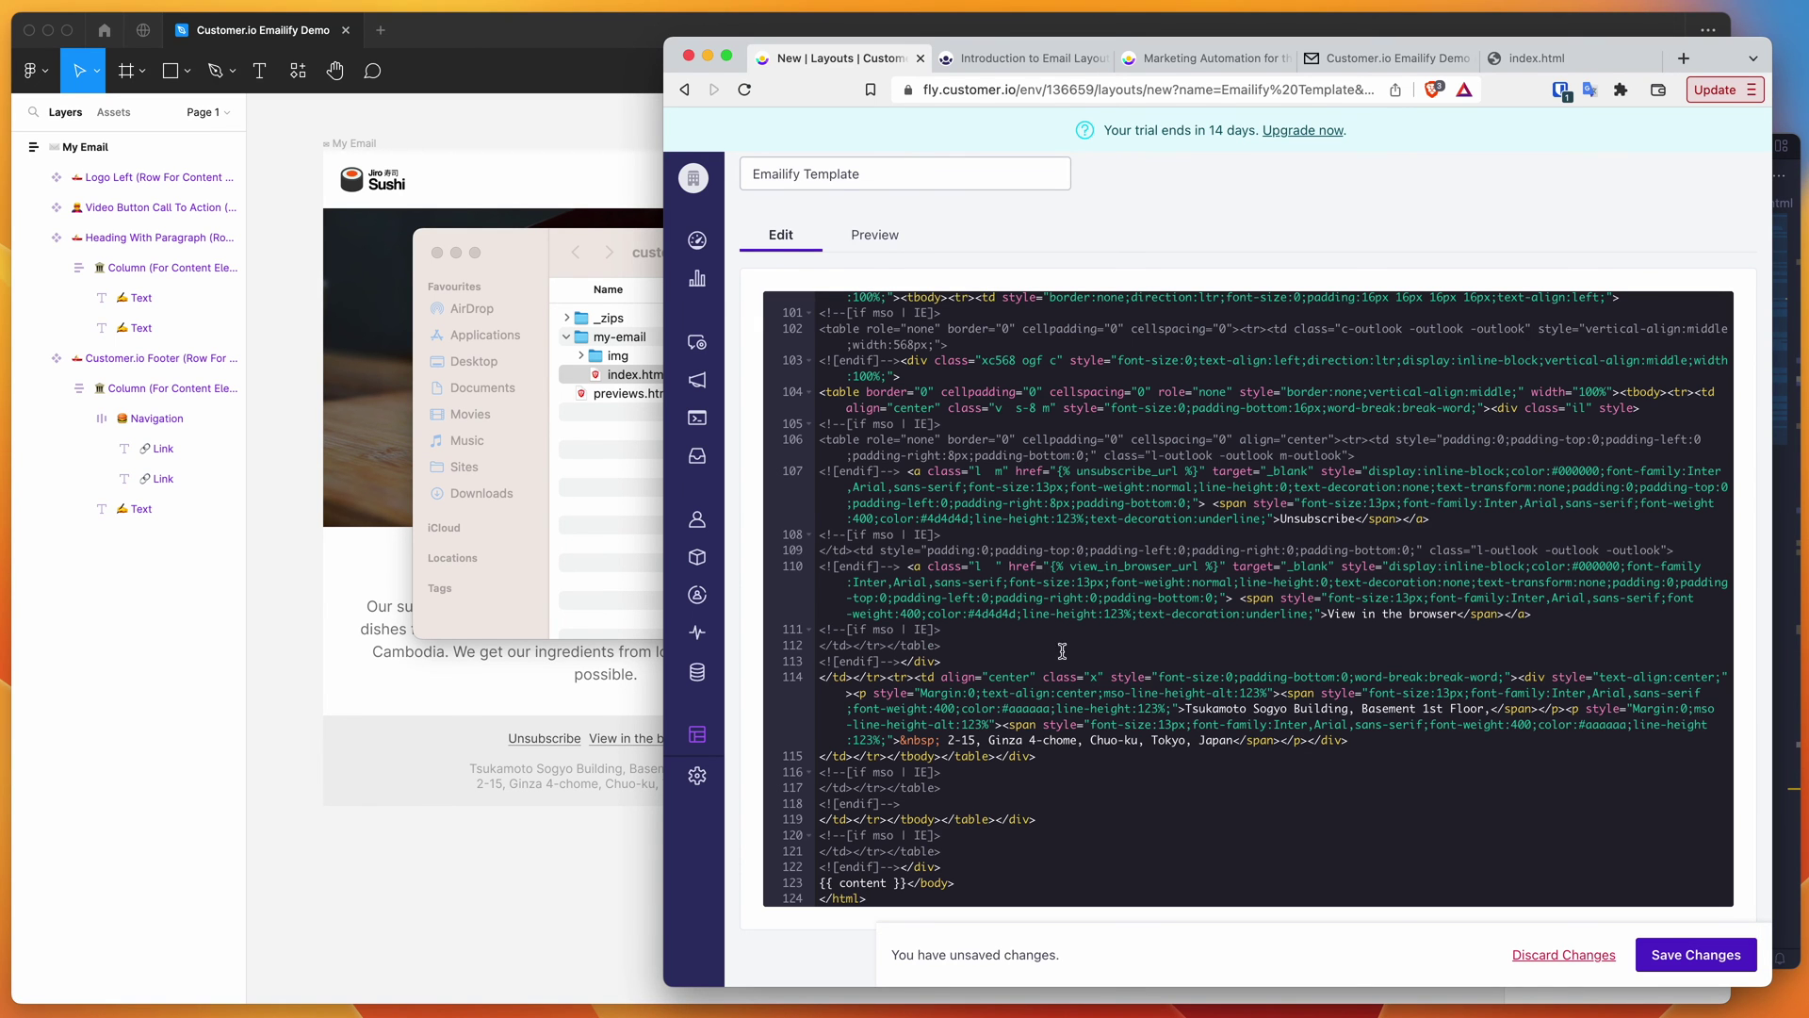
scroll(1075, 679, down, 1)
scroll(1090, 708, up, 20)
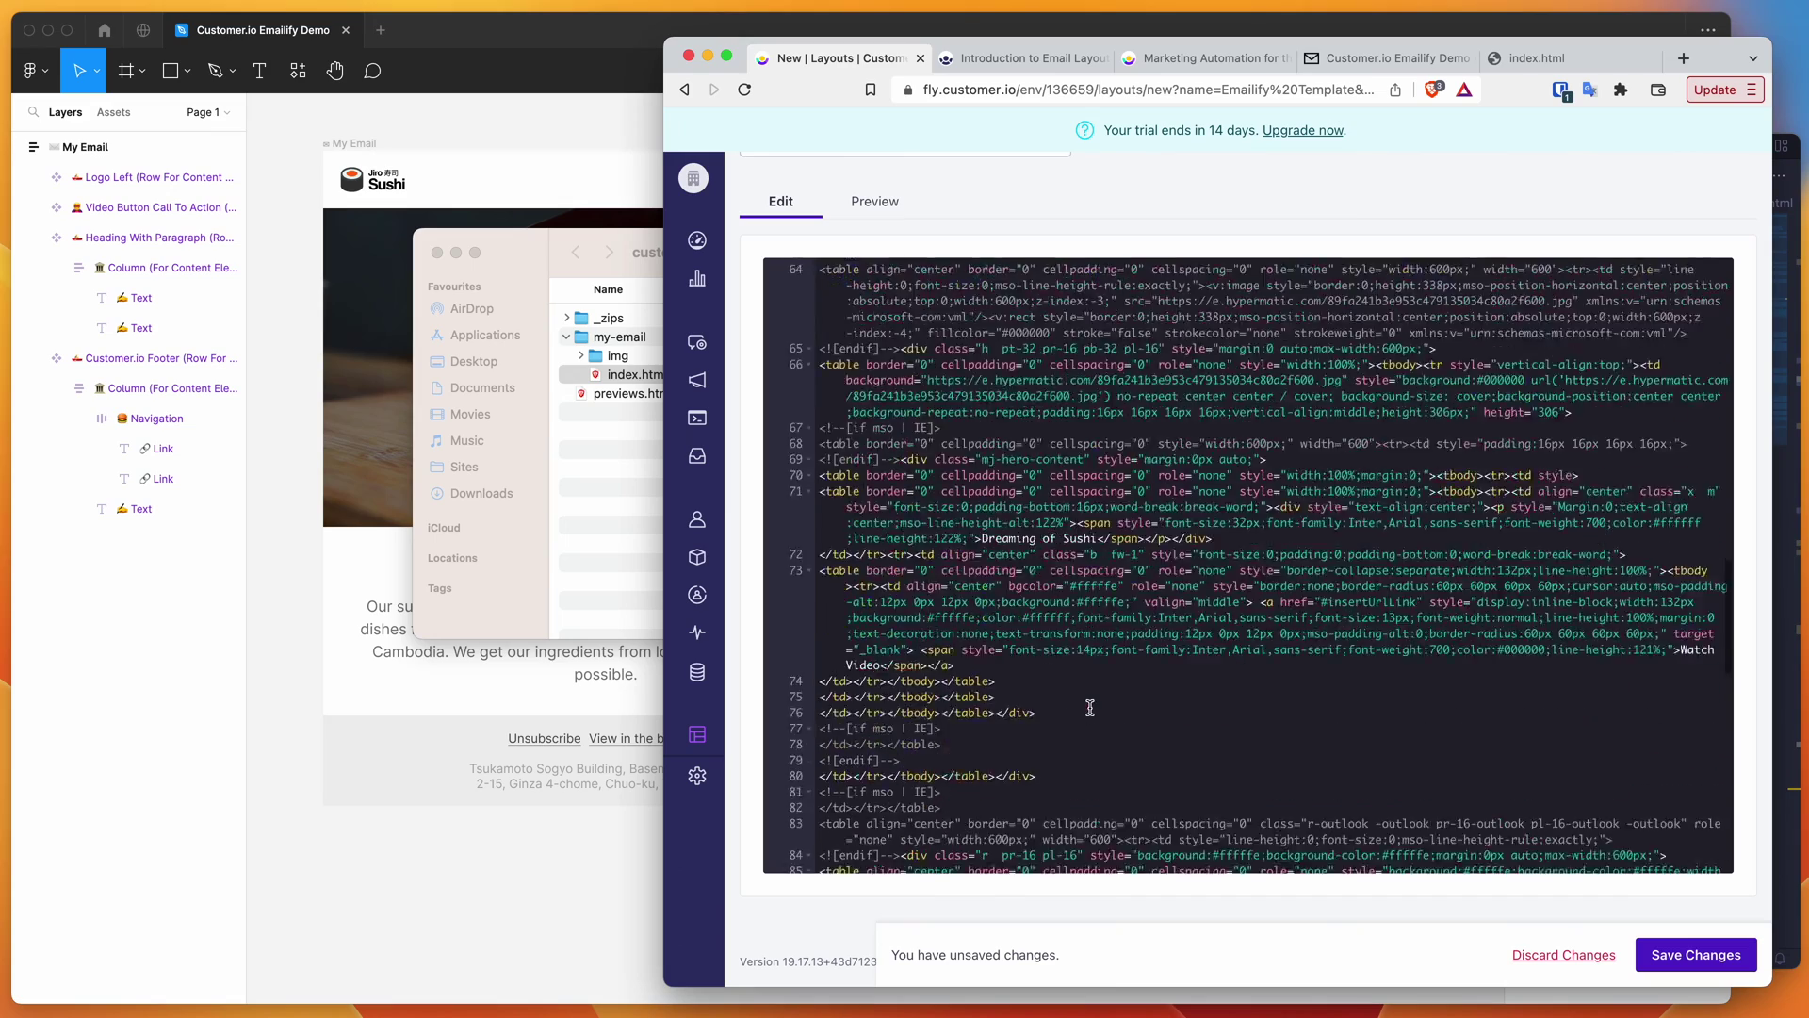
scroll(1090, 708, up, 5)
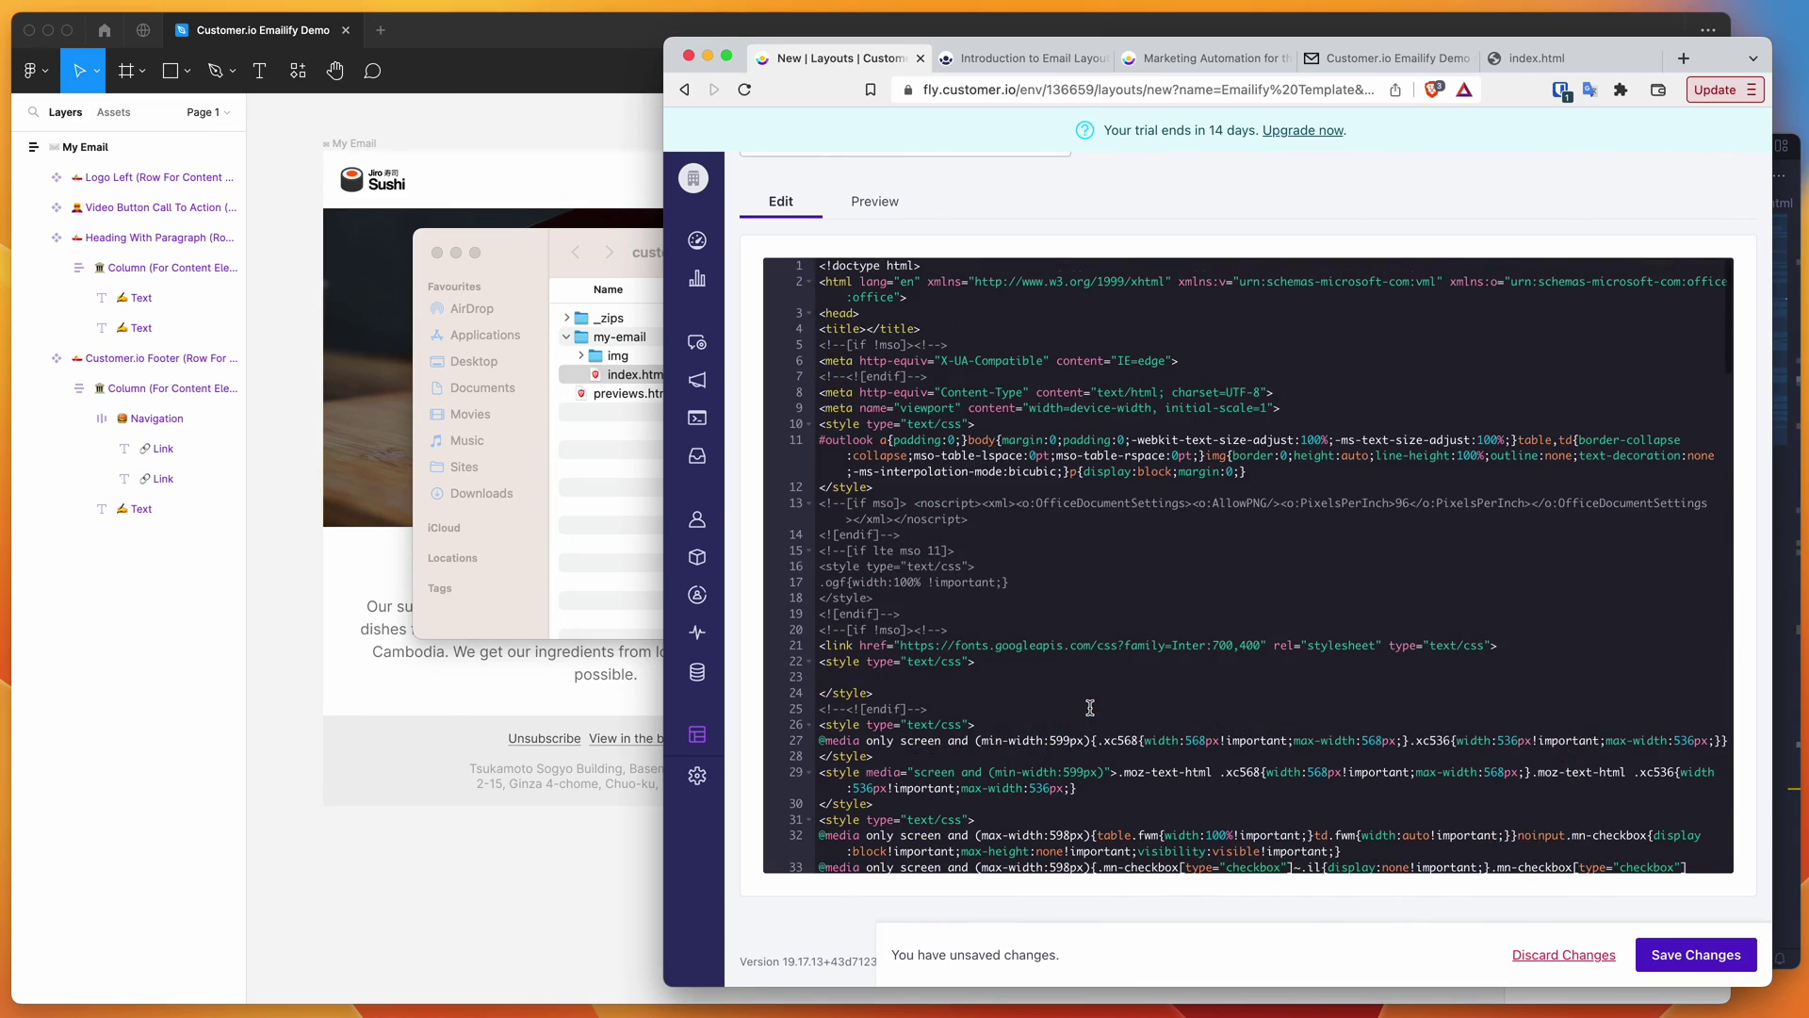
click(1183, 597)
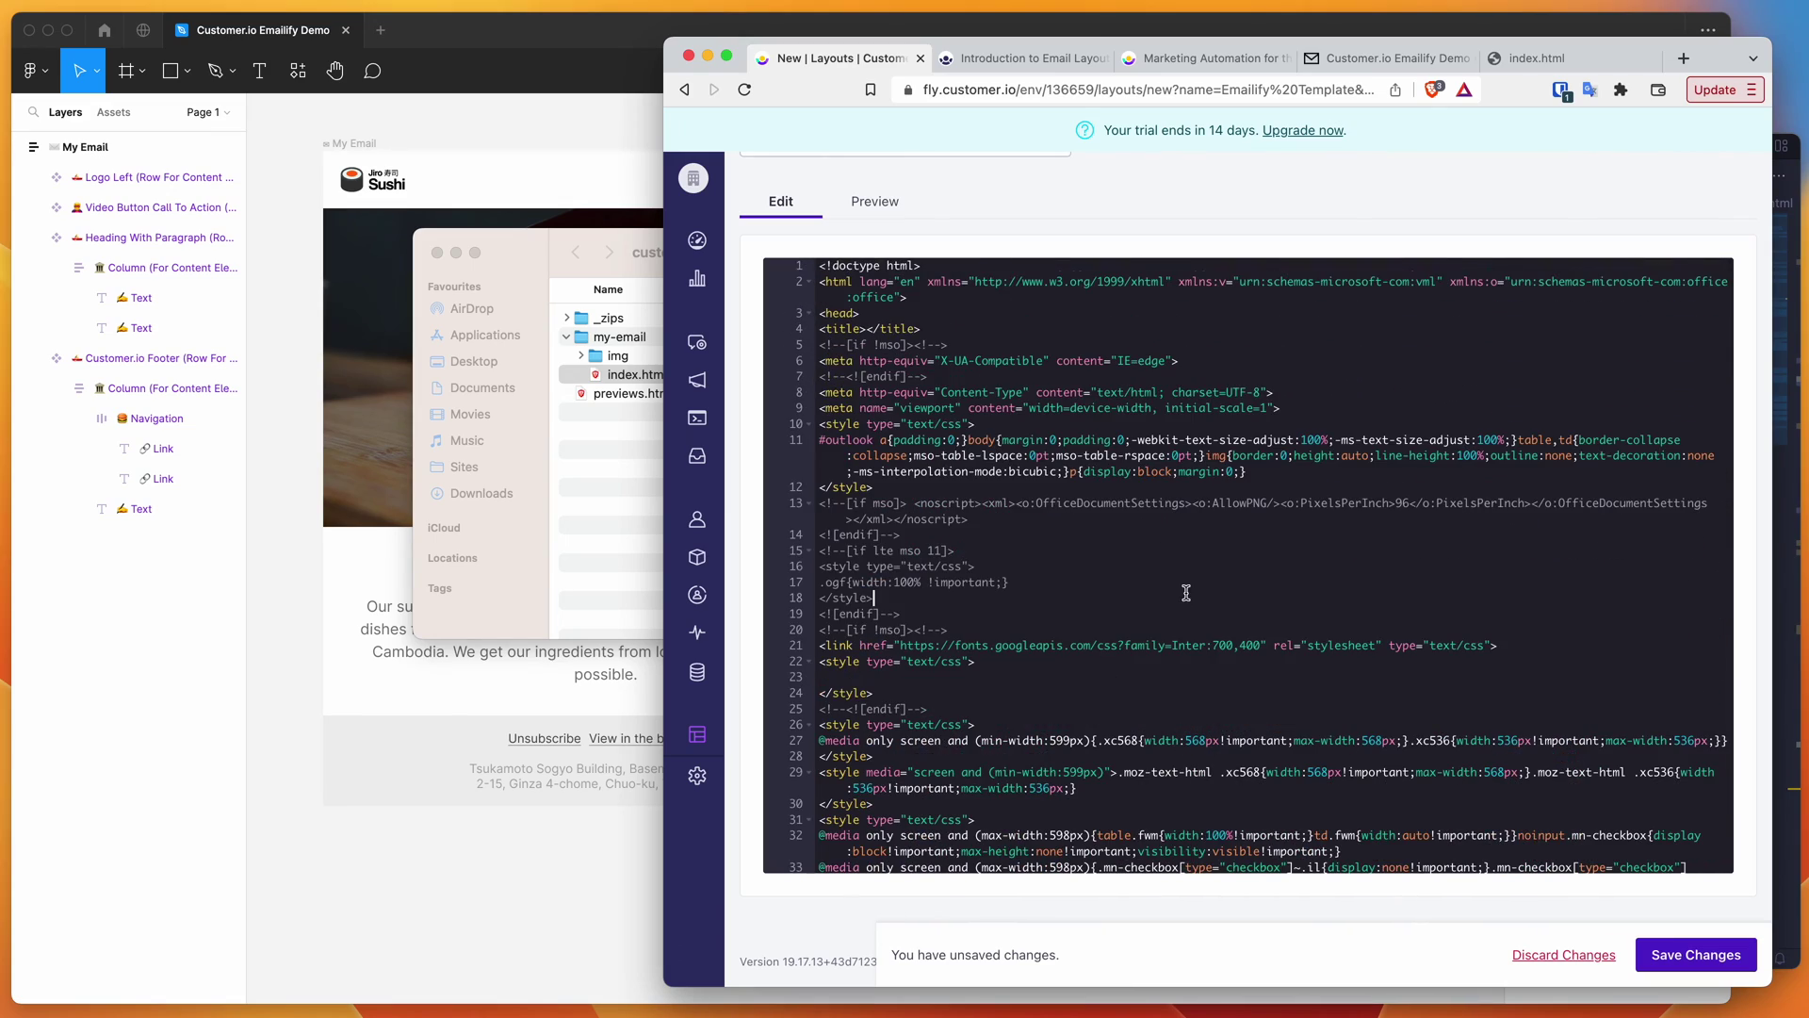
click(1676, 957)
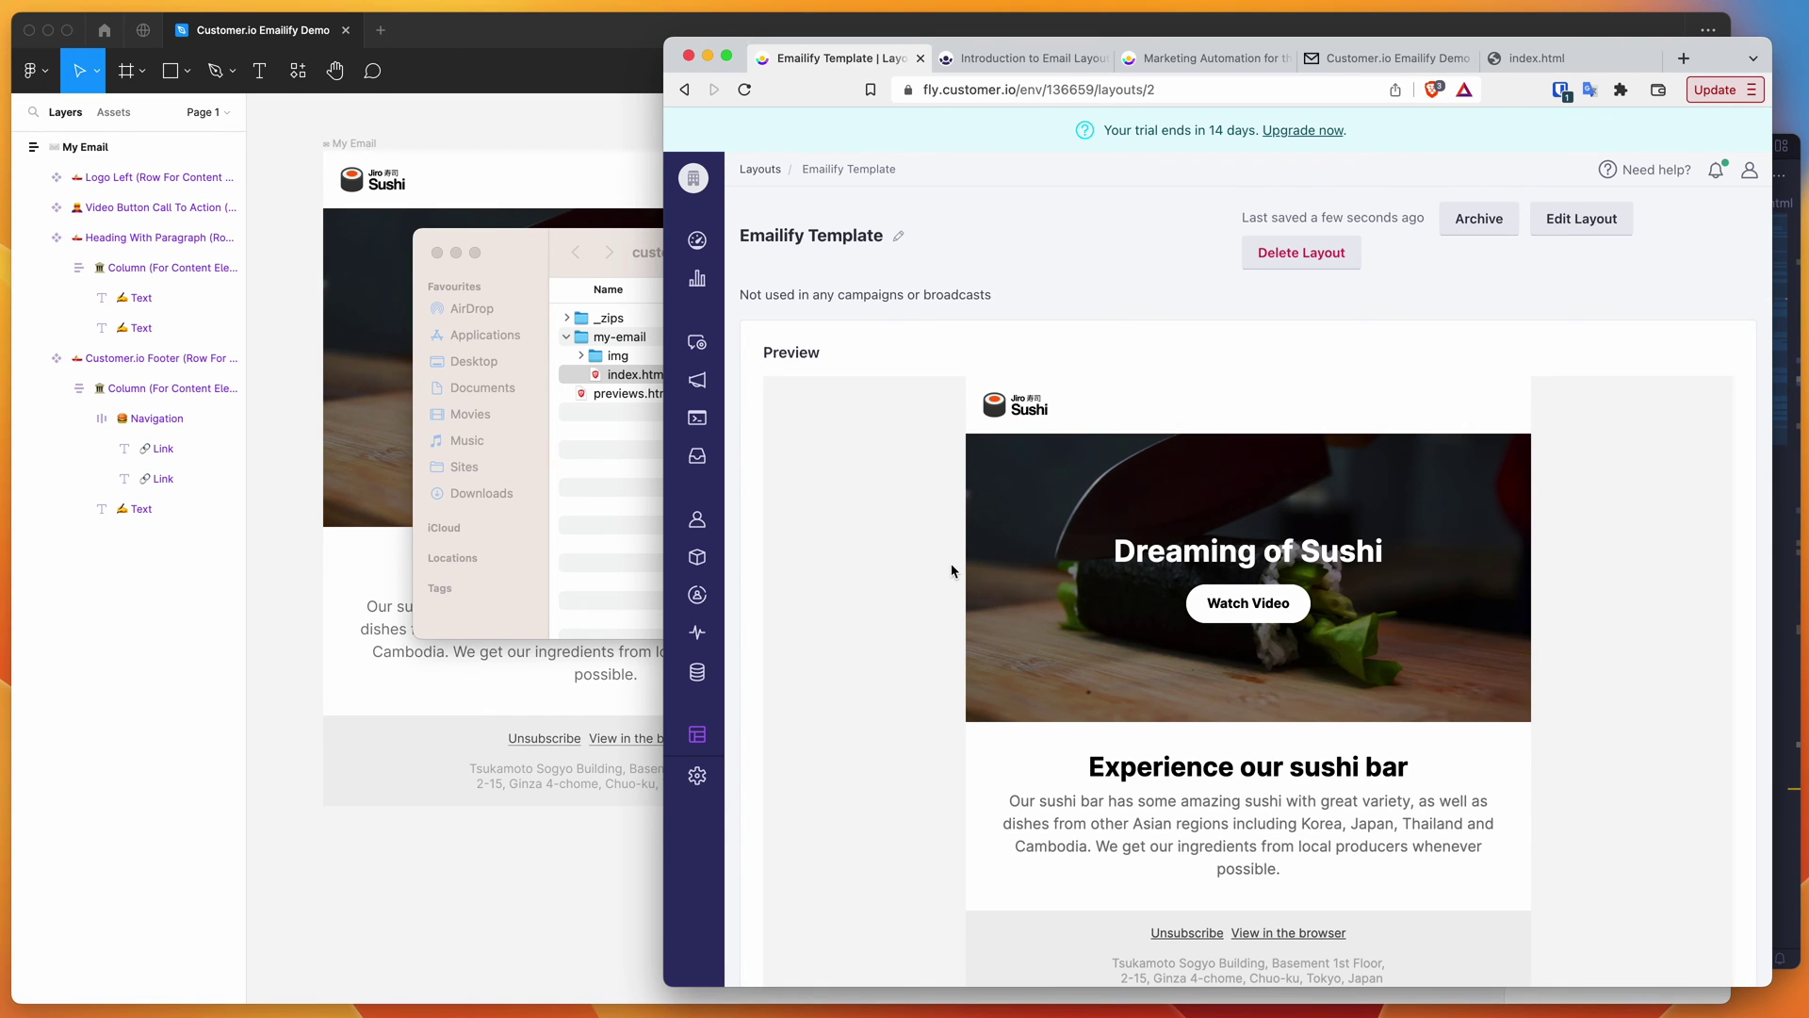
Inspect the saved preview and confirm {{ content }} renders below the sushi email
drag(963, 390, 1080, 425)
click(1079, 423)
drag(1121, 537, 1340, 659)
click(1118, 827)
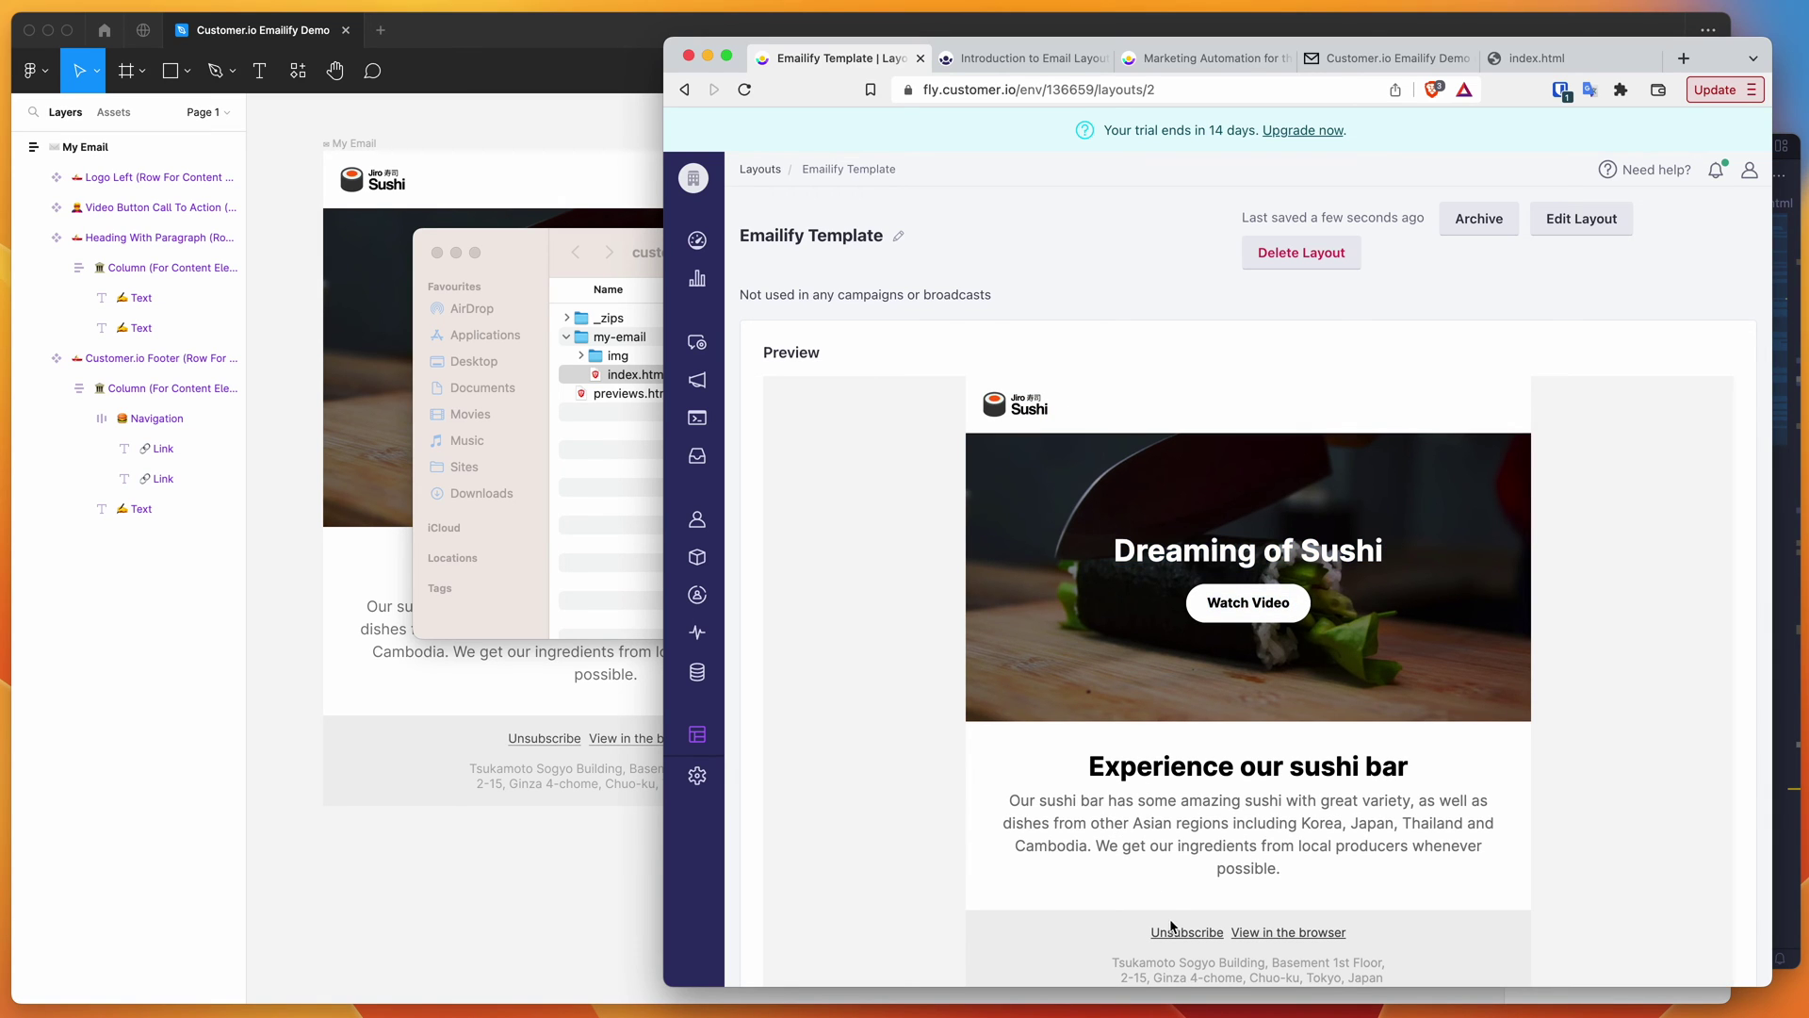
scroll(1304, 942, down, 3)
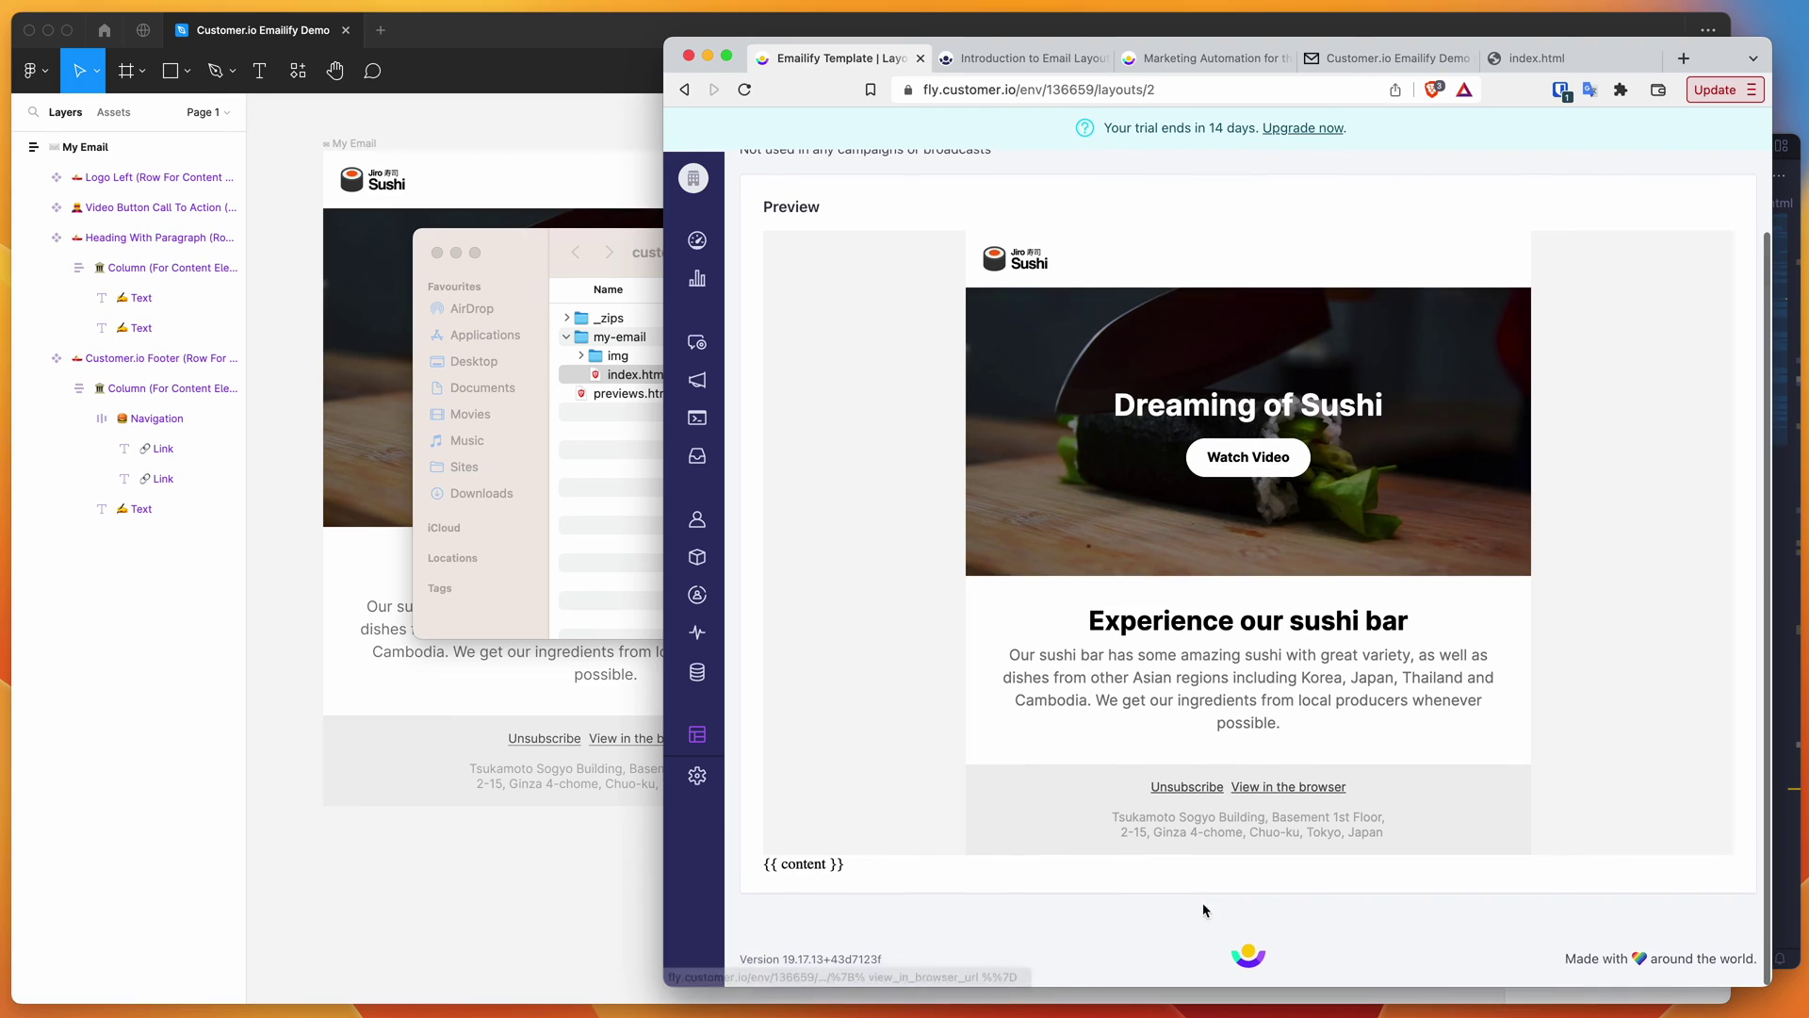
drag(855, 866, 770, 867)
click(764, 871)
click(868, 867)
click(764, 873)
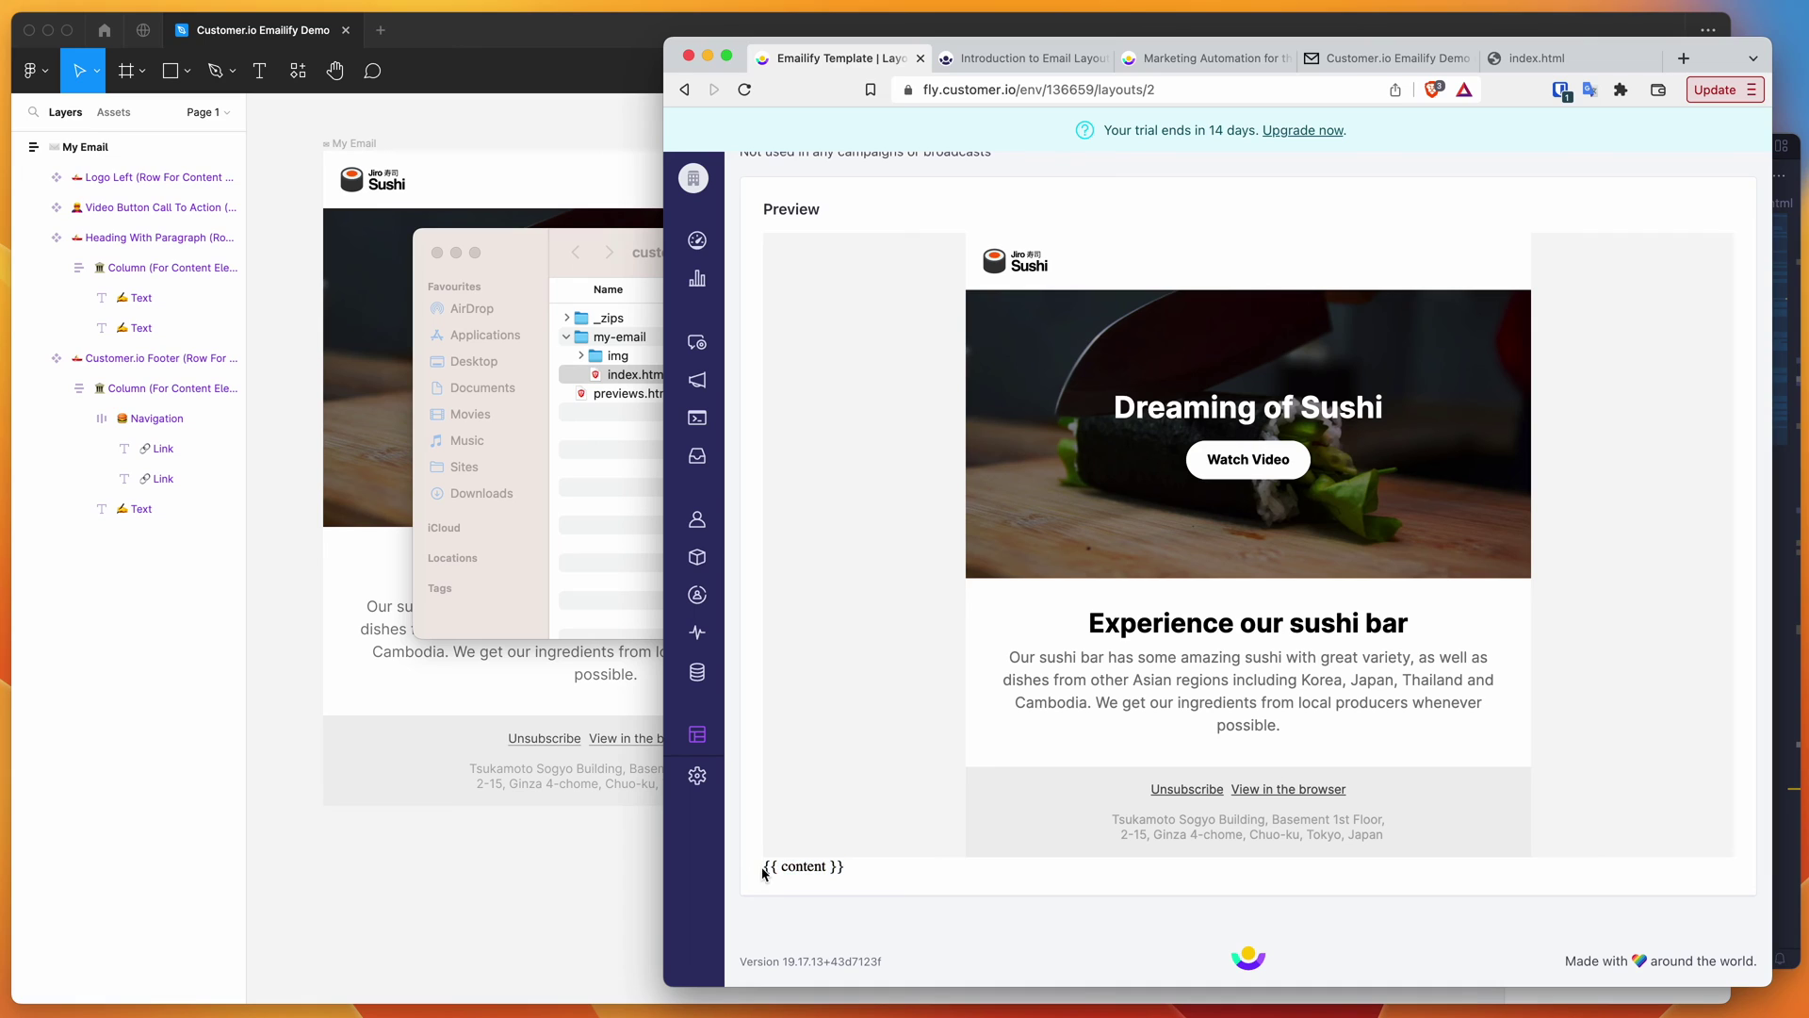
drag(791, 868, 763, 872)
Locate the sushi bar paragraph and begin editing it in the Figma design
mouse_move(1011, 659)
mouse_down()
mouse_move(1300, 728)
mouse_move(1009, 652)
mouse_up()
click(1302, 726)
click(1021, 660)
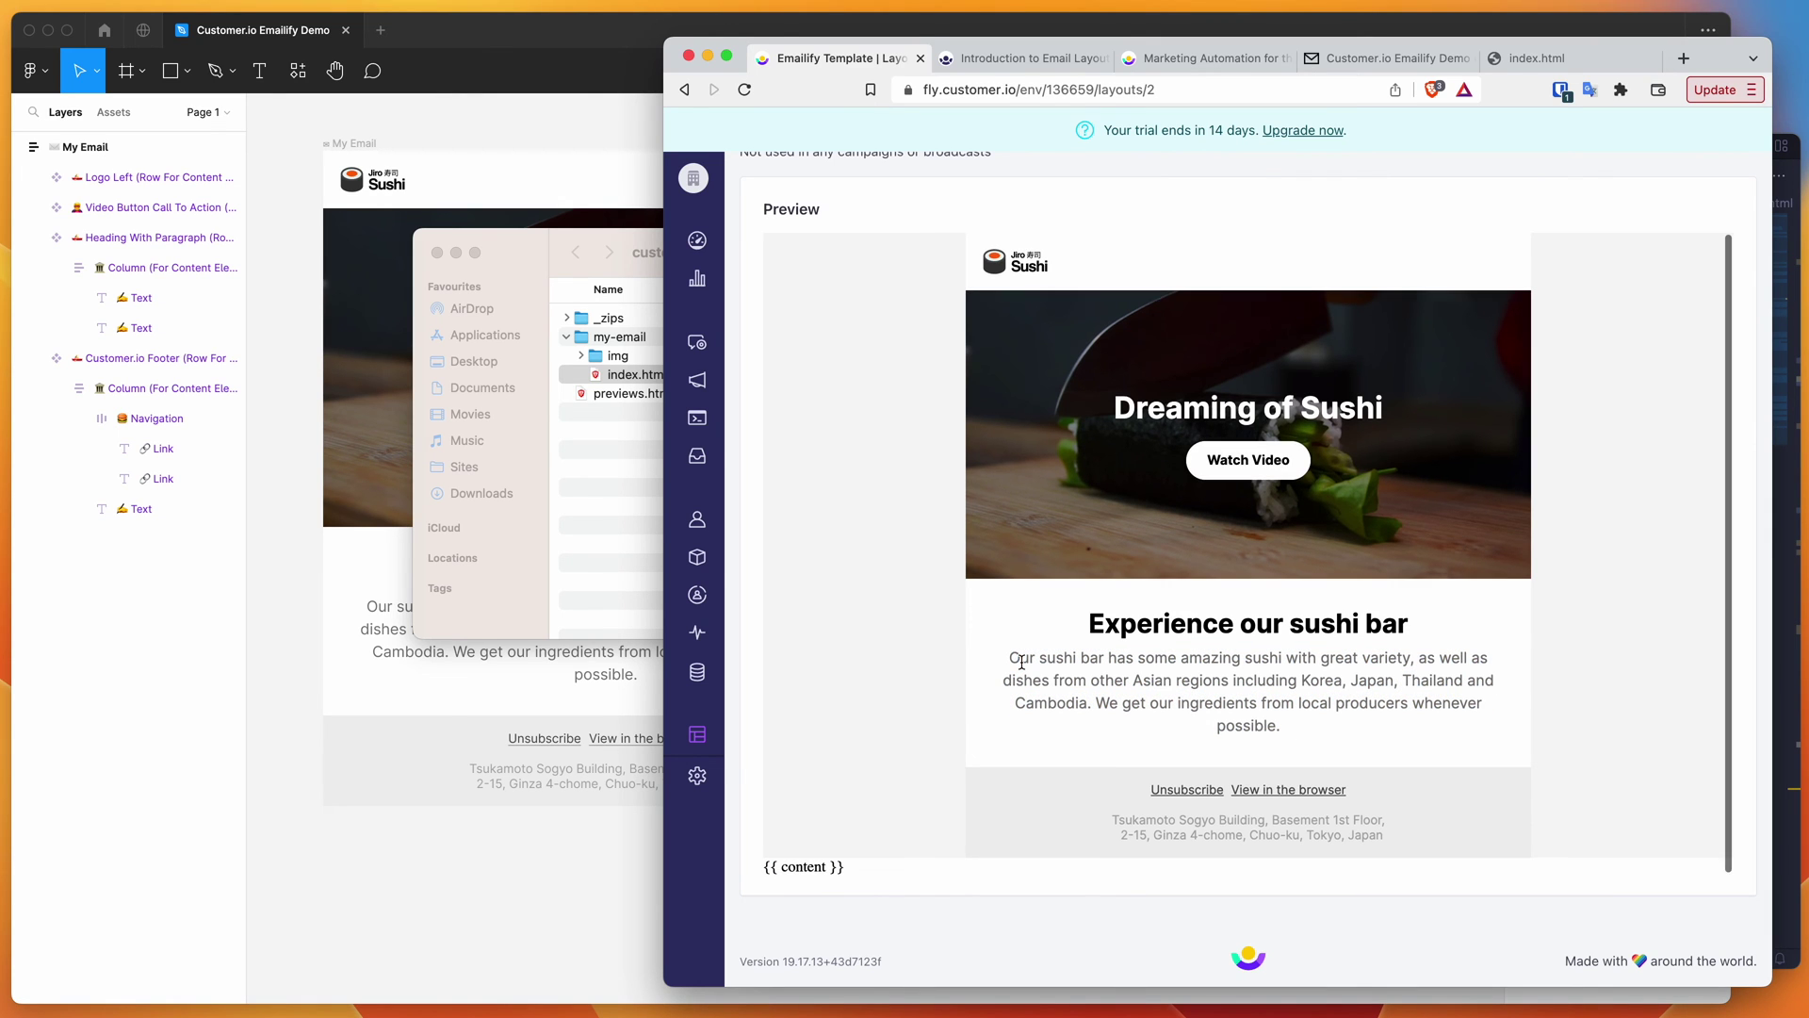
click(547, 658)
double_click(579, 657)
Replace the sushi bar paragraph text with {{ content }}
key(Return)
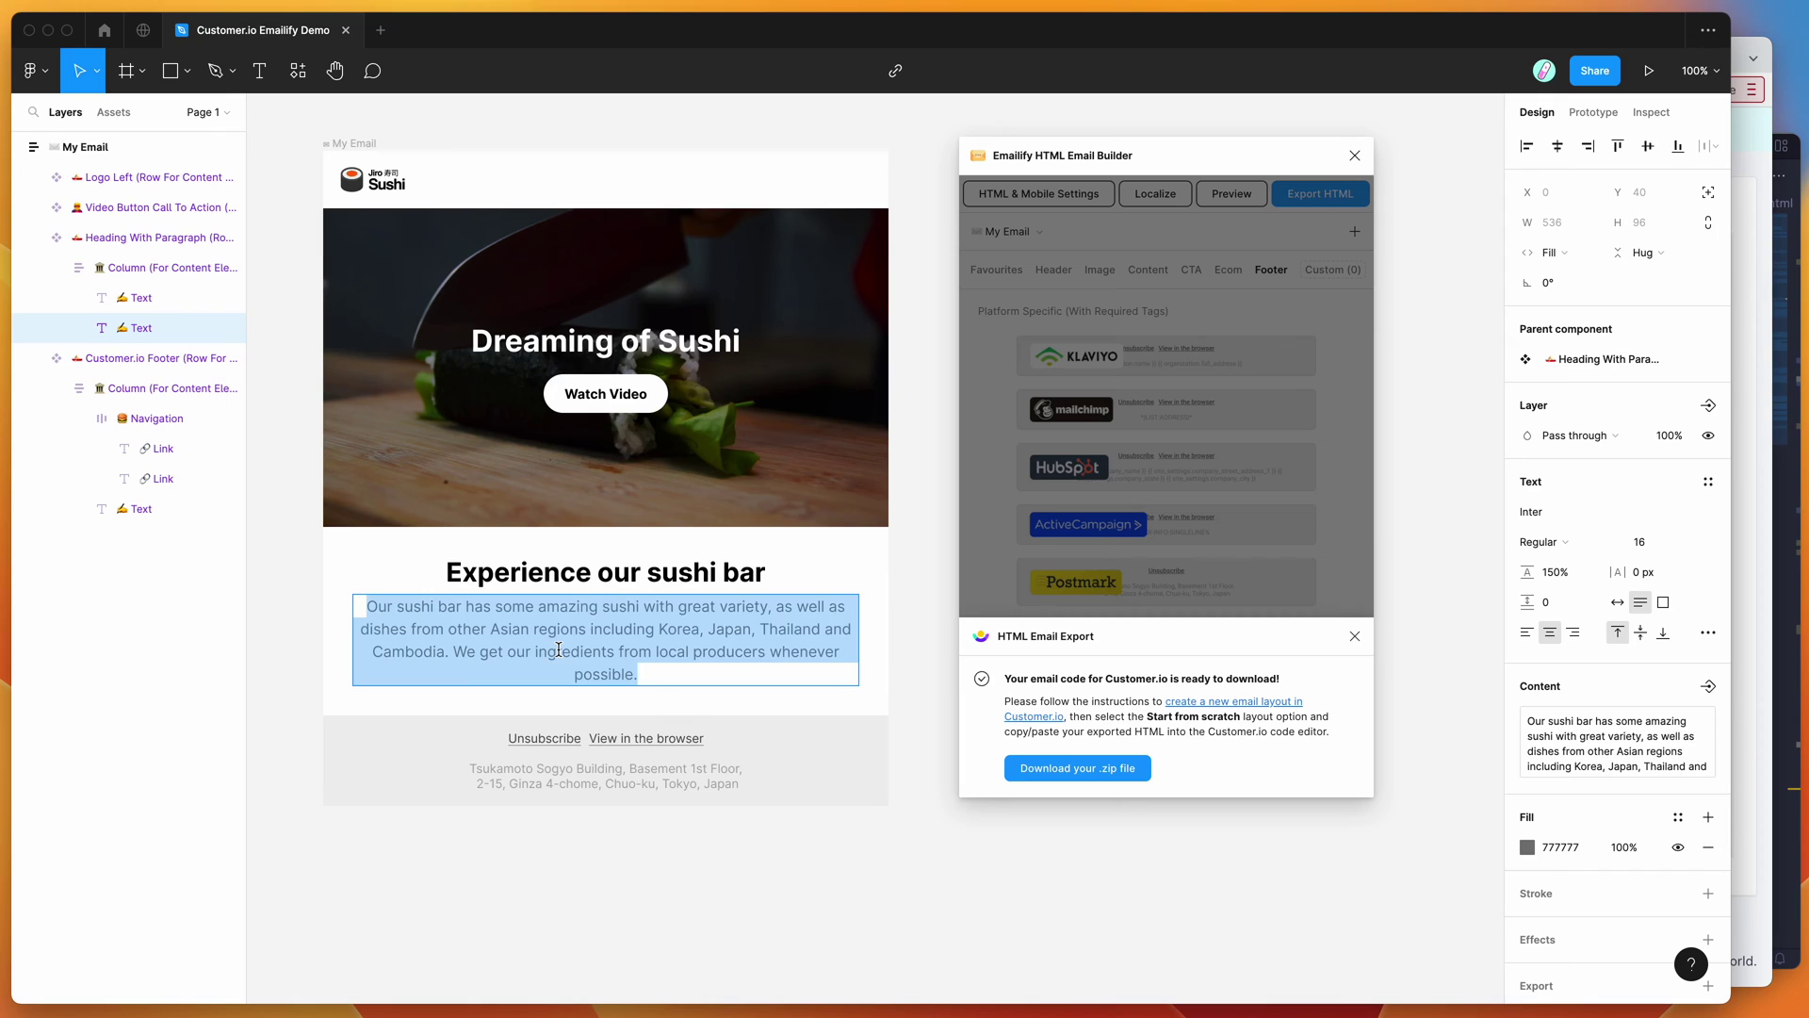
text({{ content )
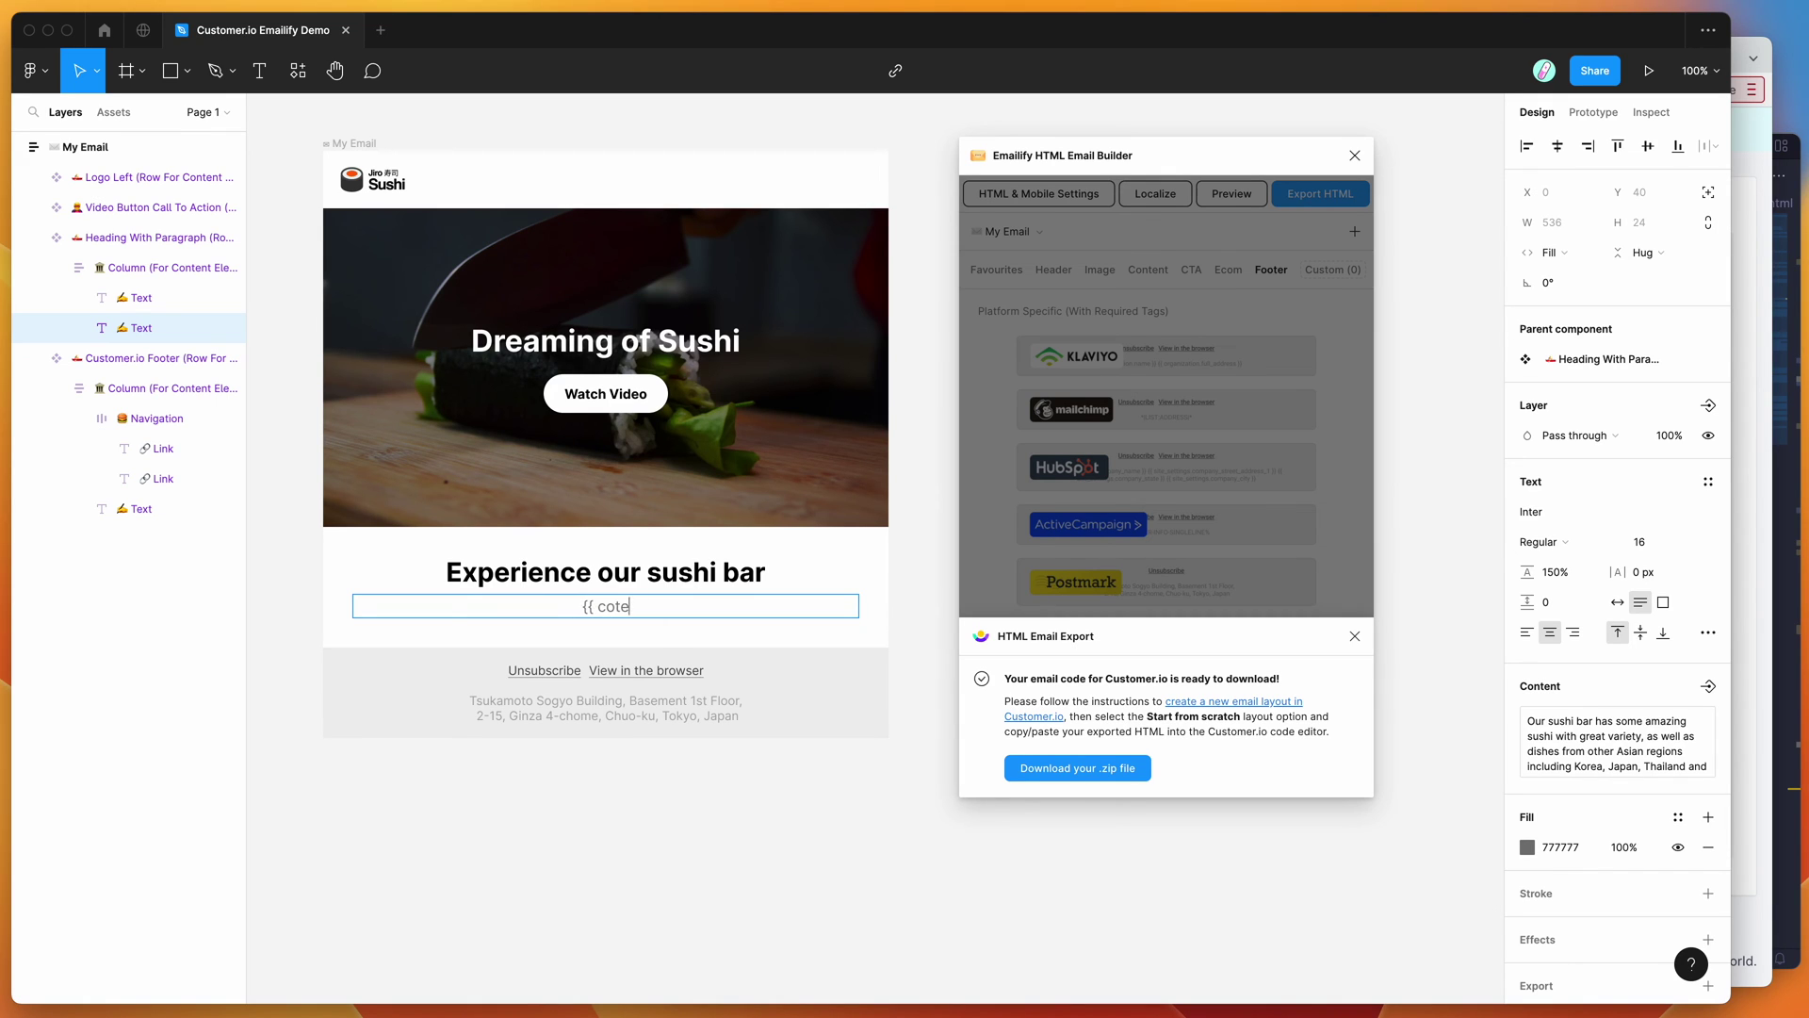
text(}})
key(Escape)
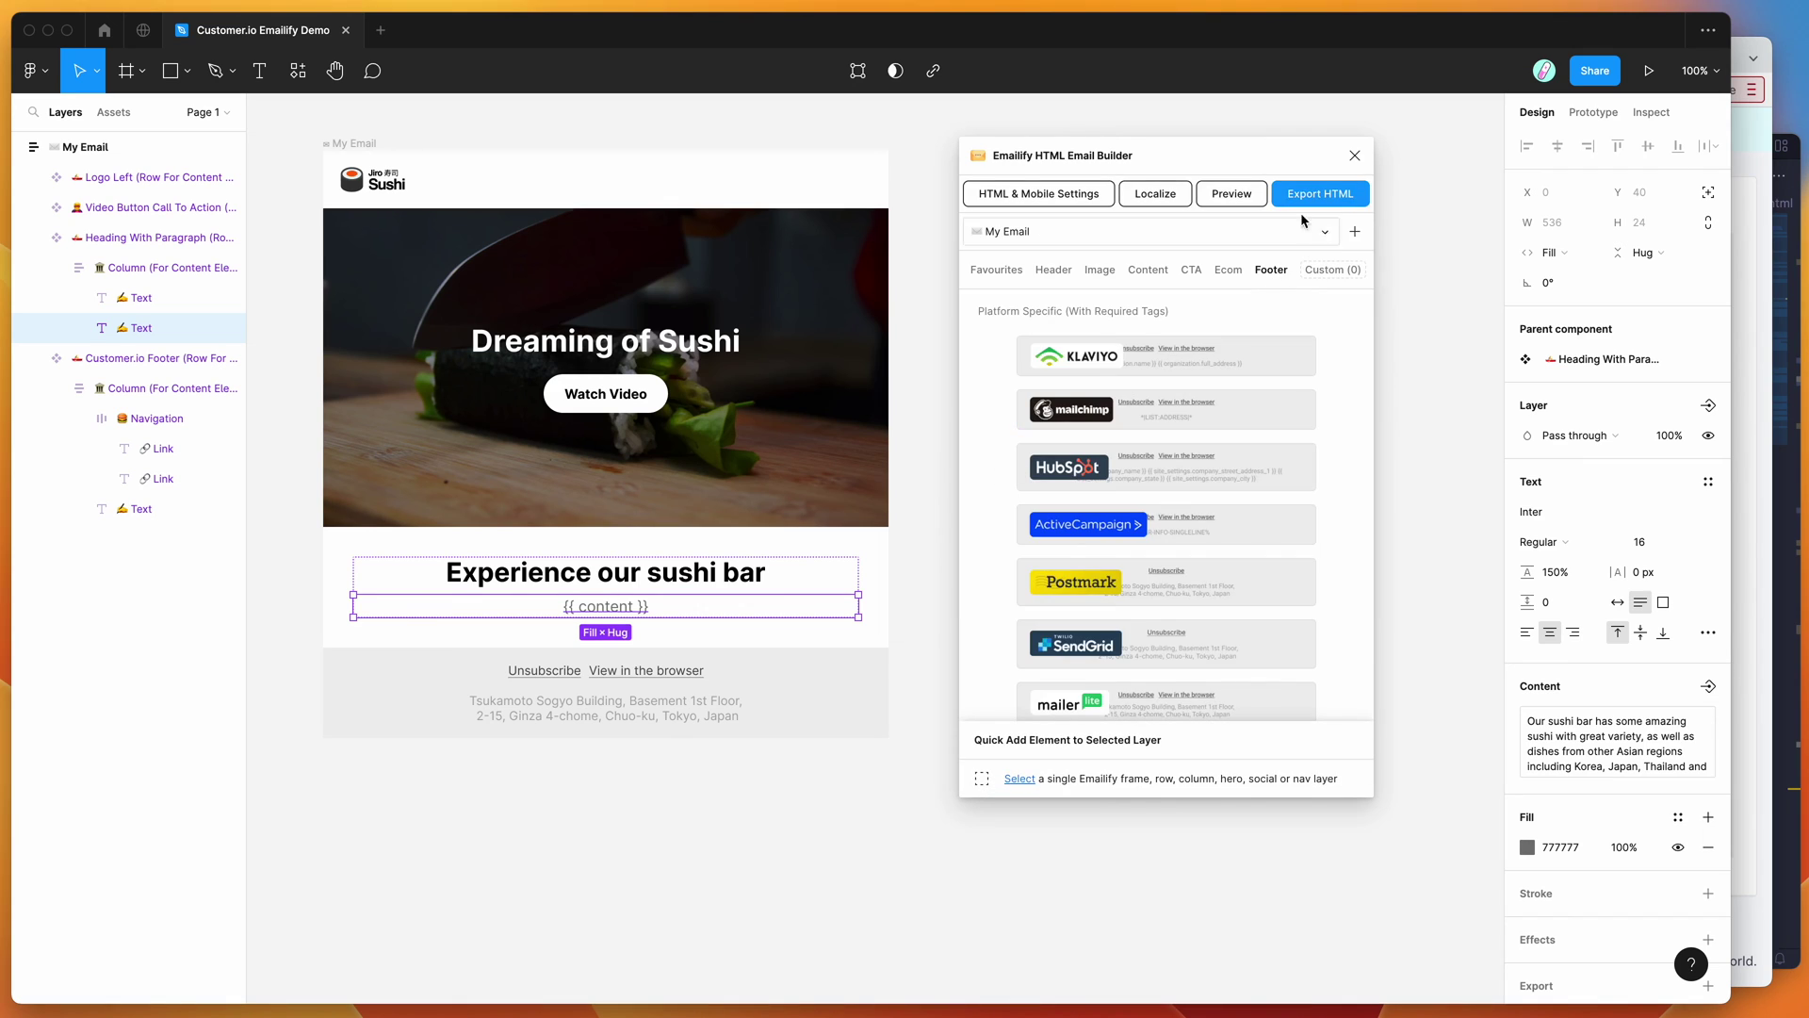
Re-export the email for Customer.io and save the .zip to the Desktop
click(1300, 195)
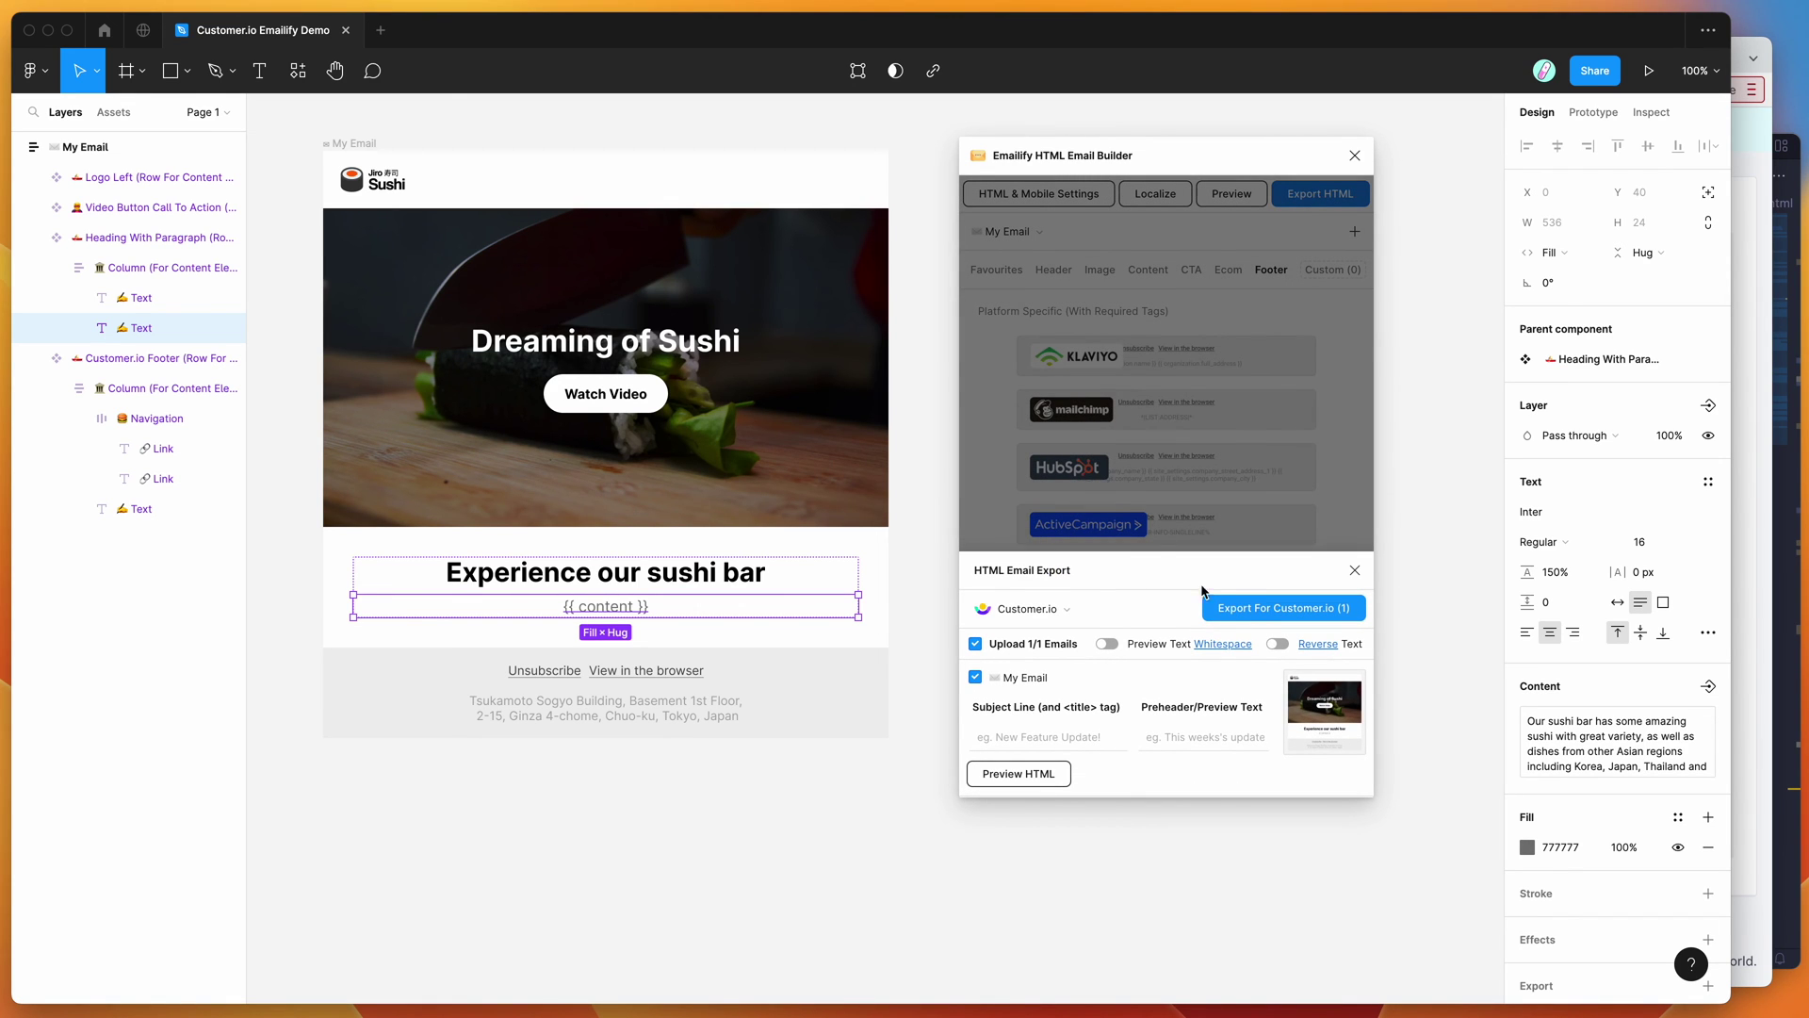
click(1246, 607)
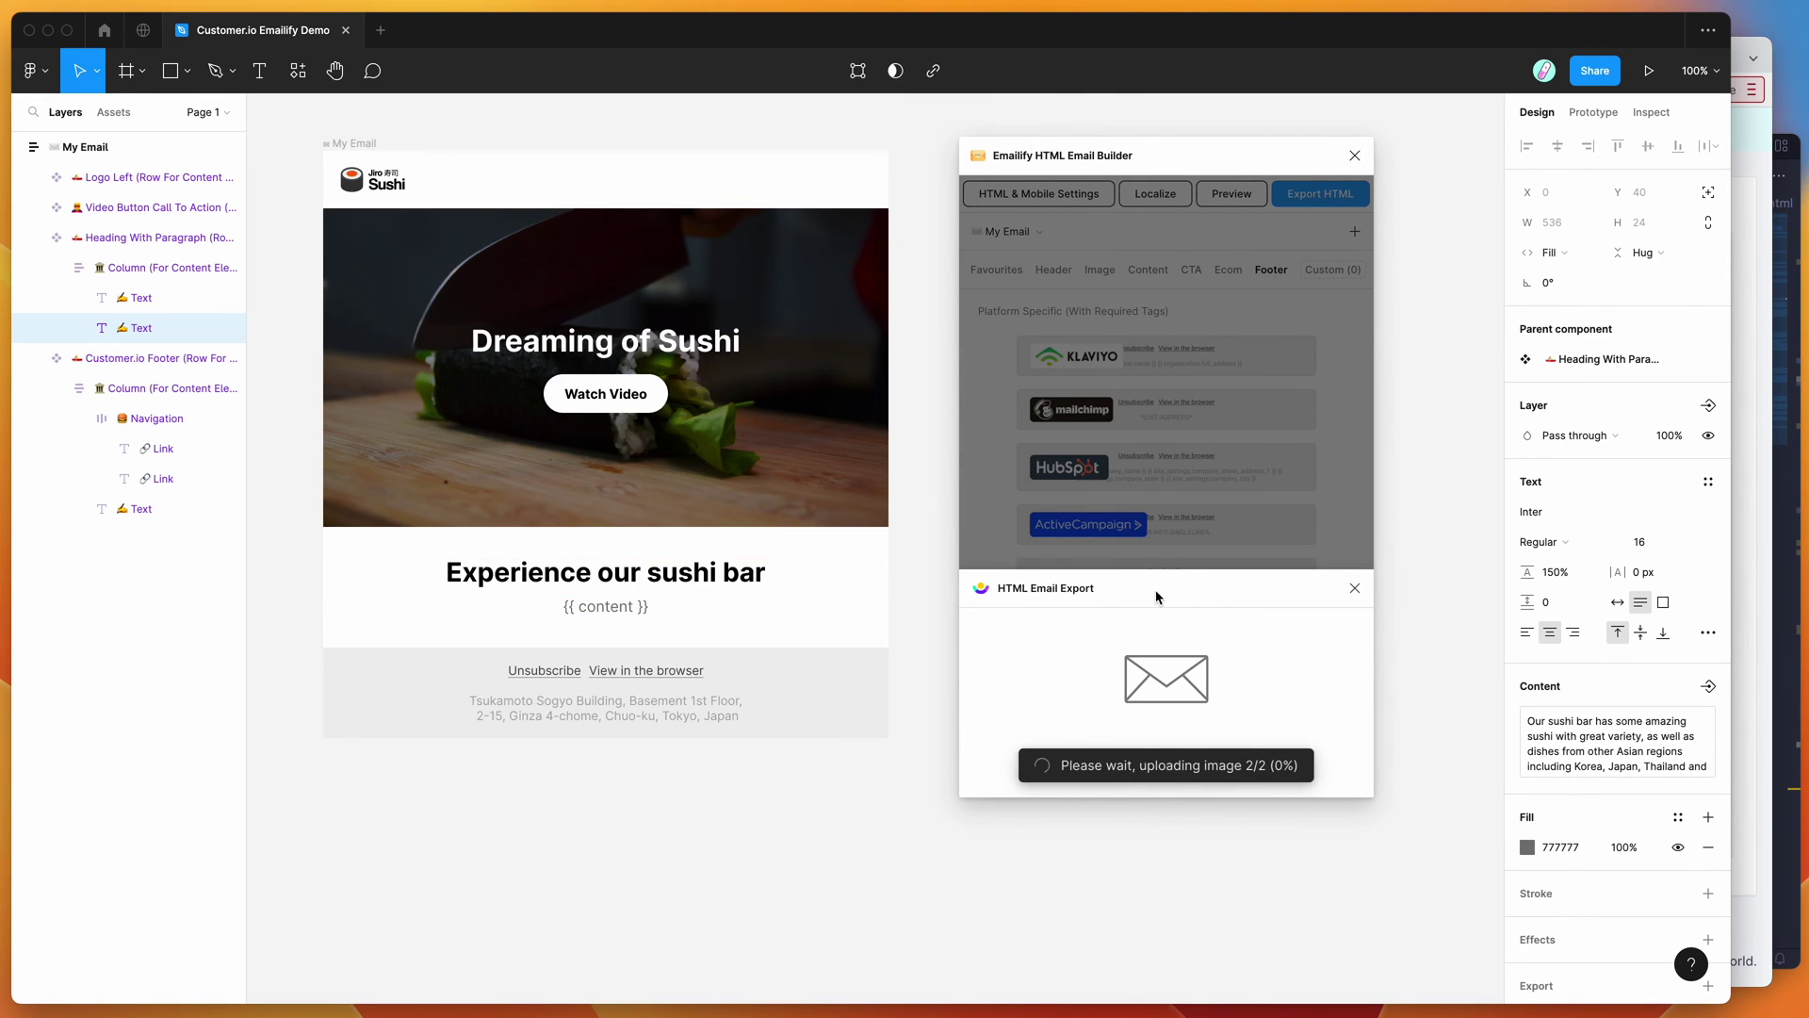
click(1100, 765)
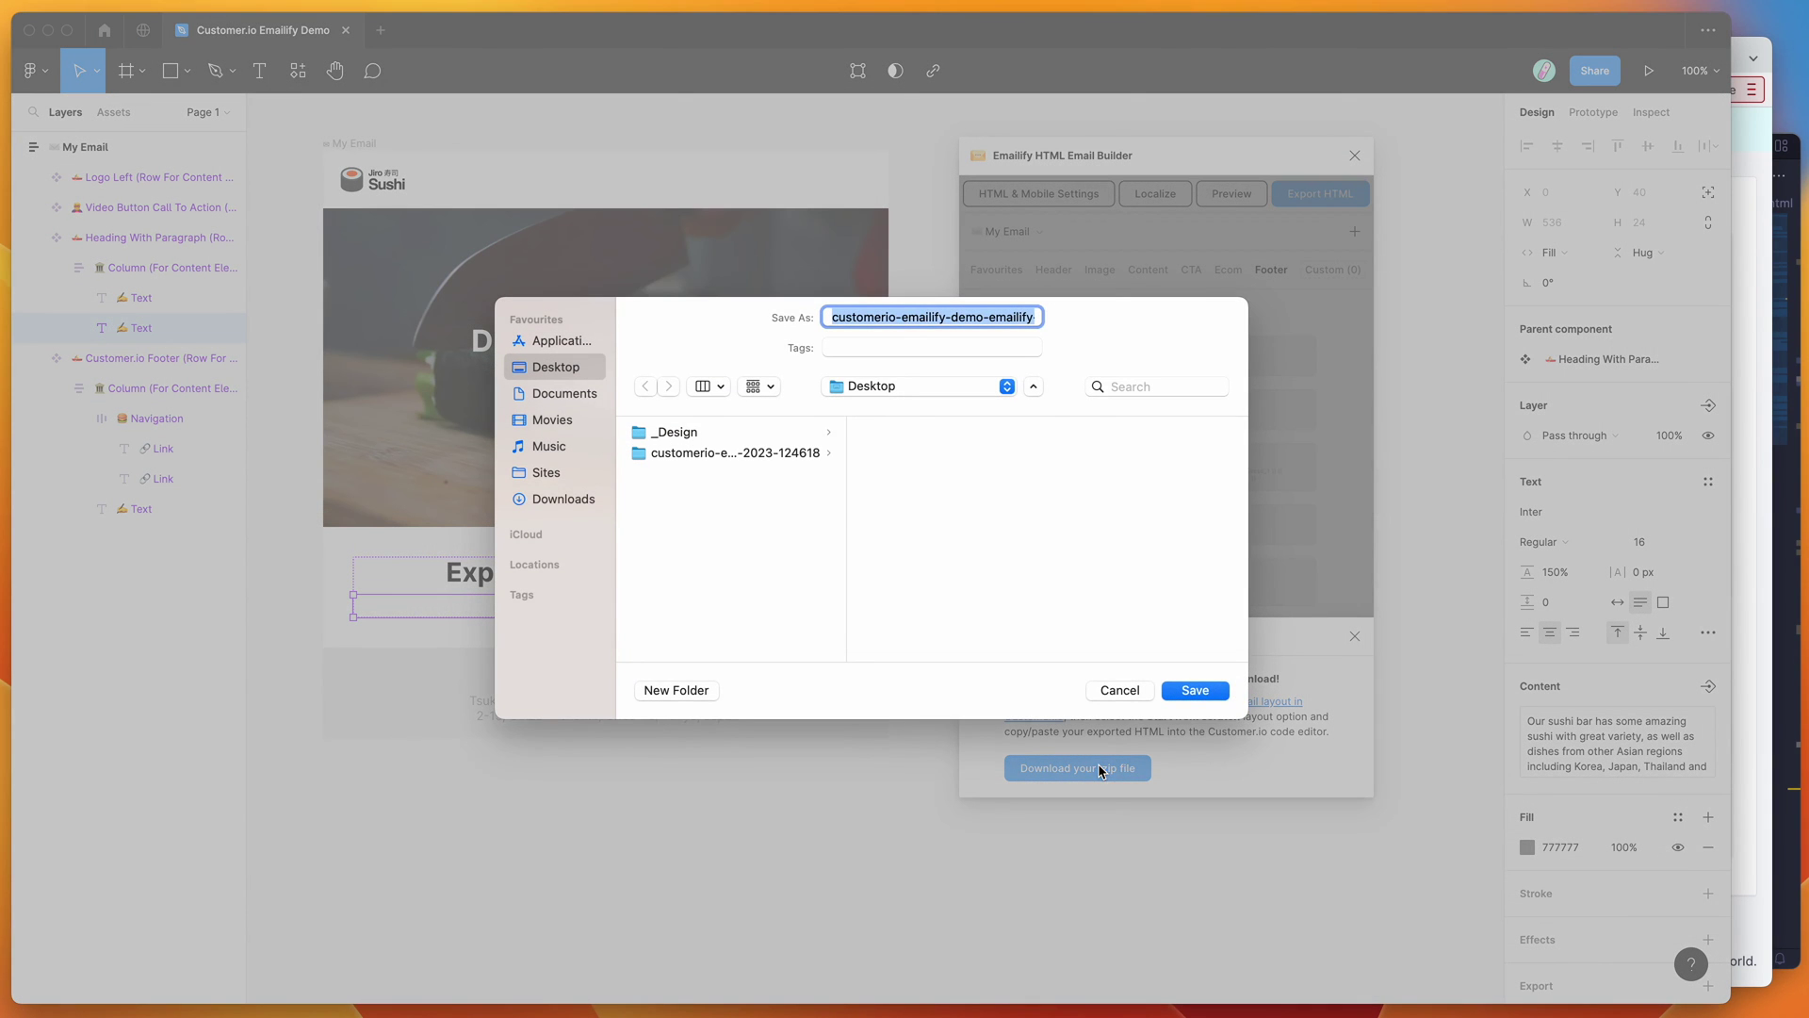
click(1181, 692)
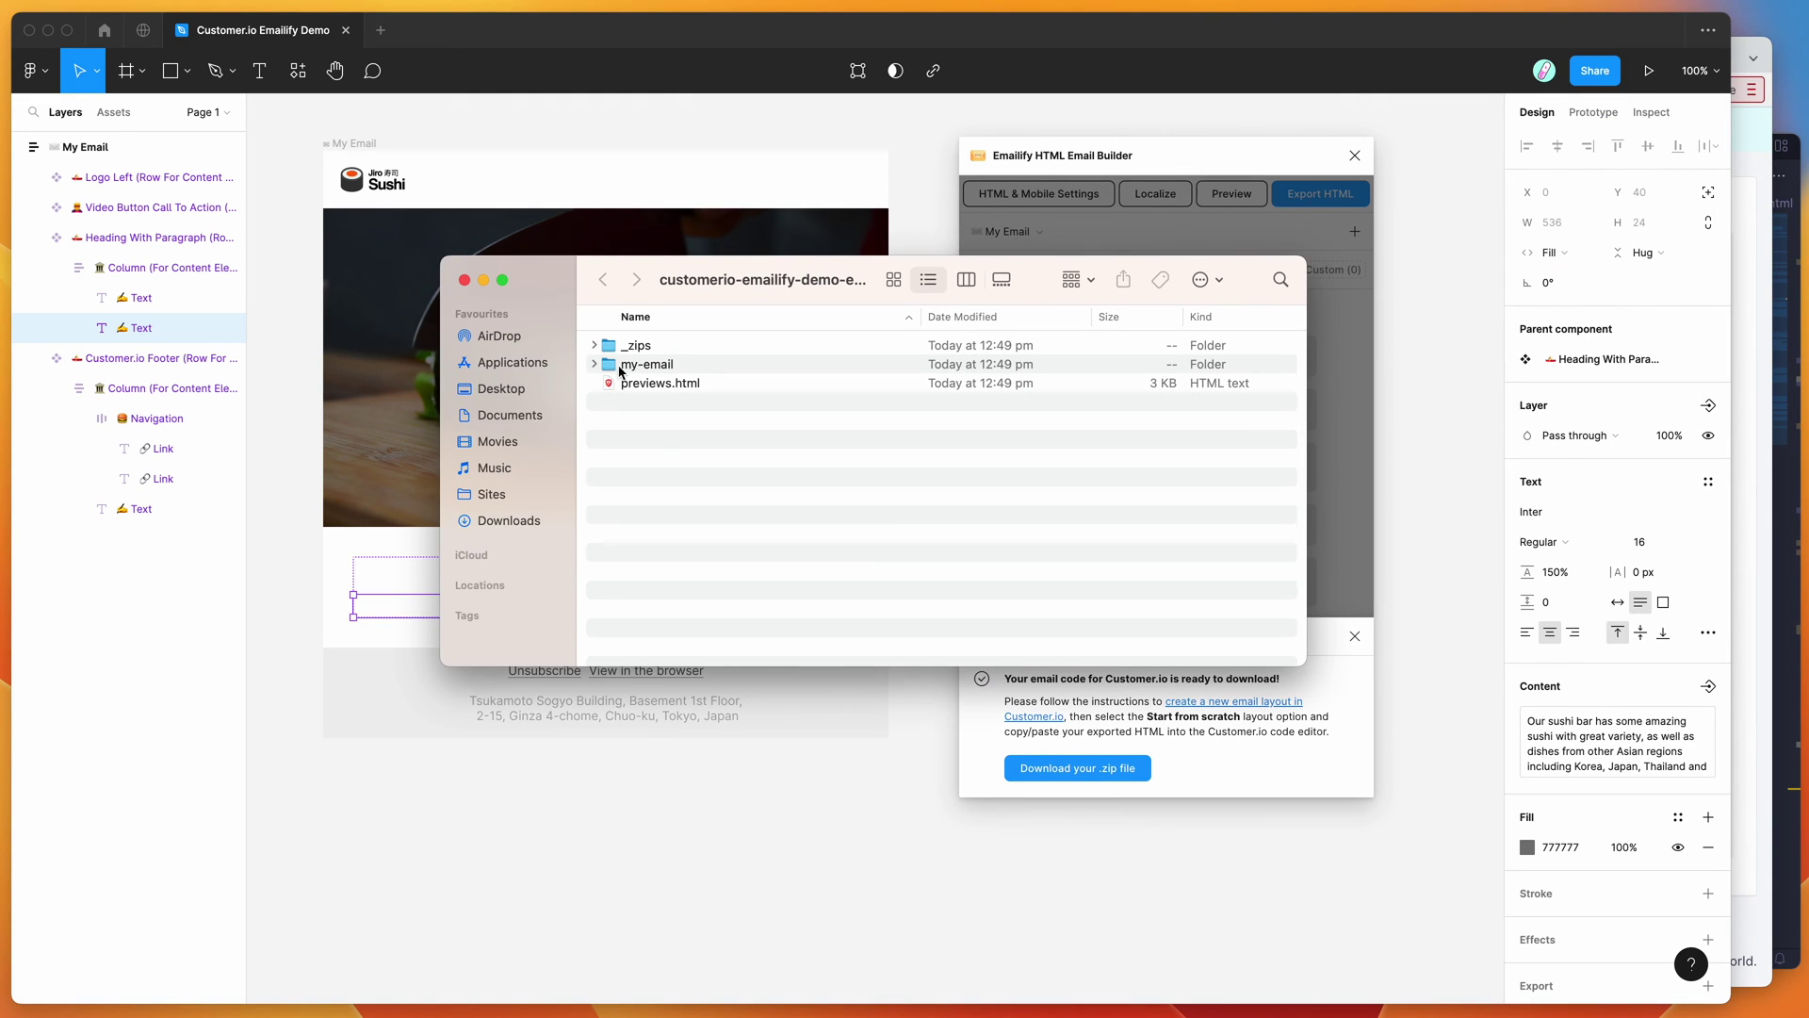
Open my-email's index.html in a new VS Code tab and select all its HTML
click(660, 366)
double_click(671, 367)
click(666, 367)
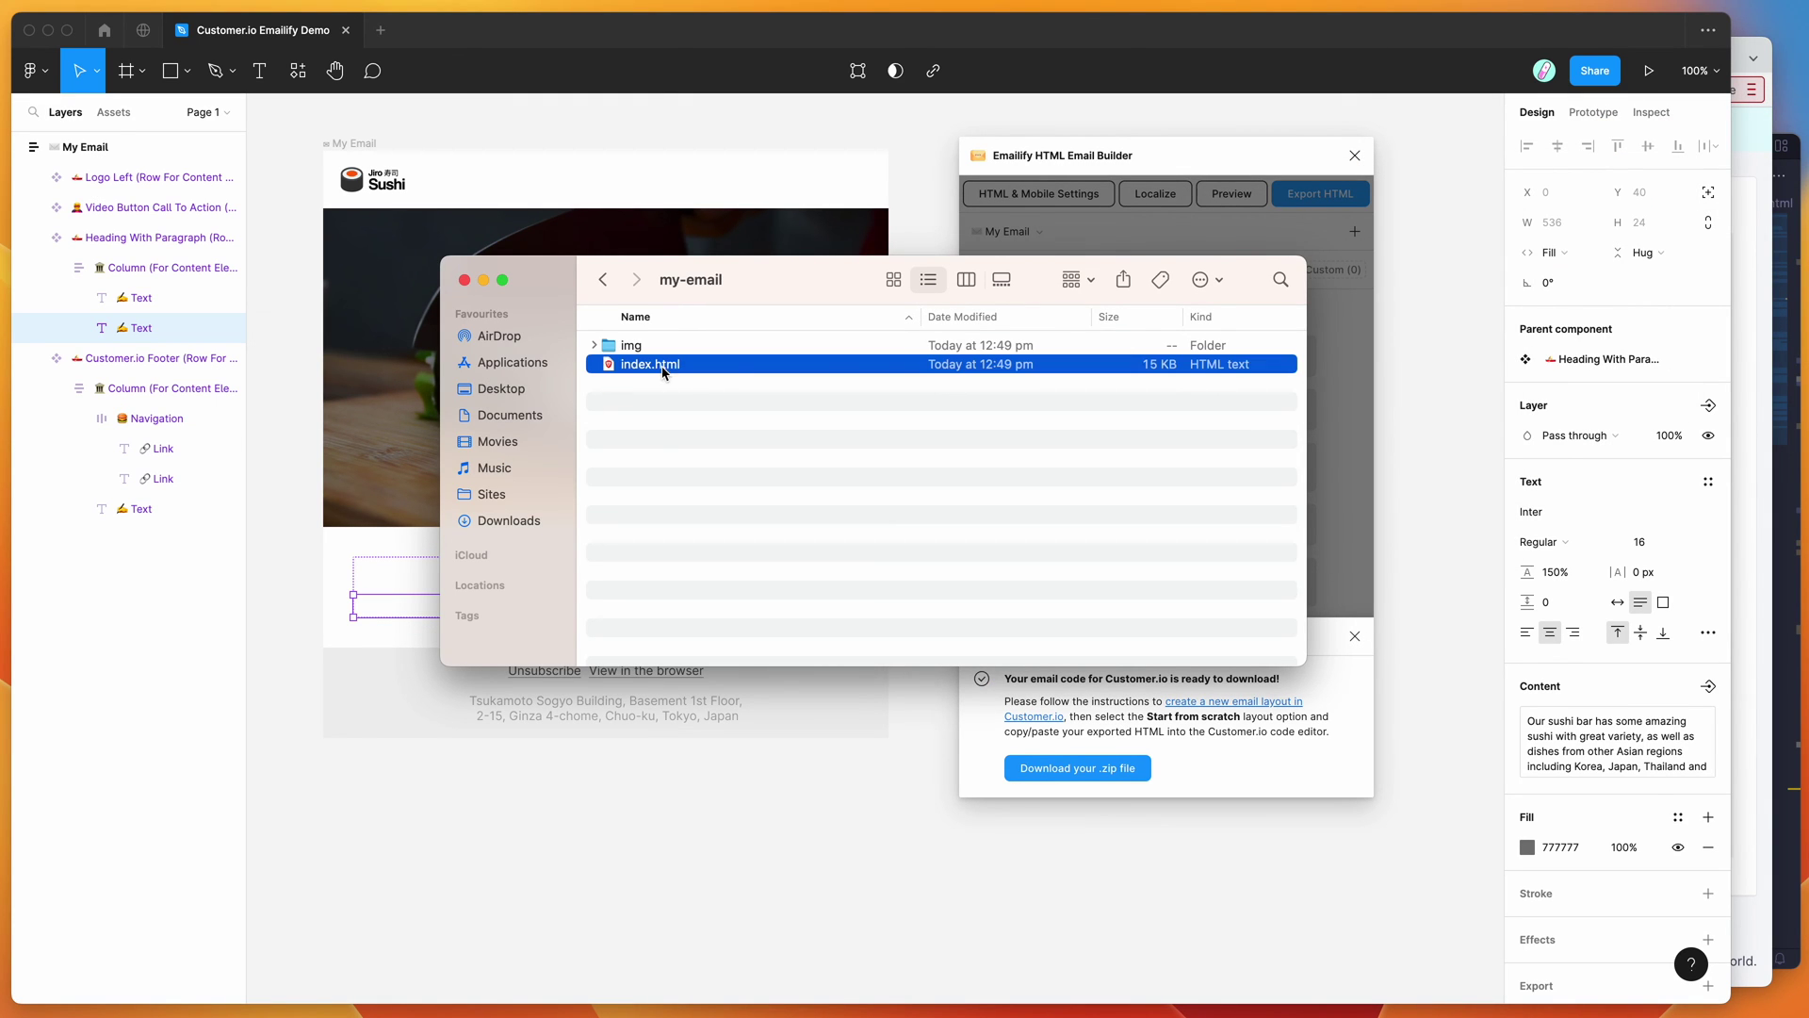
click(1797, 167)
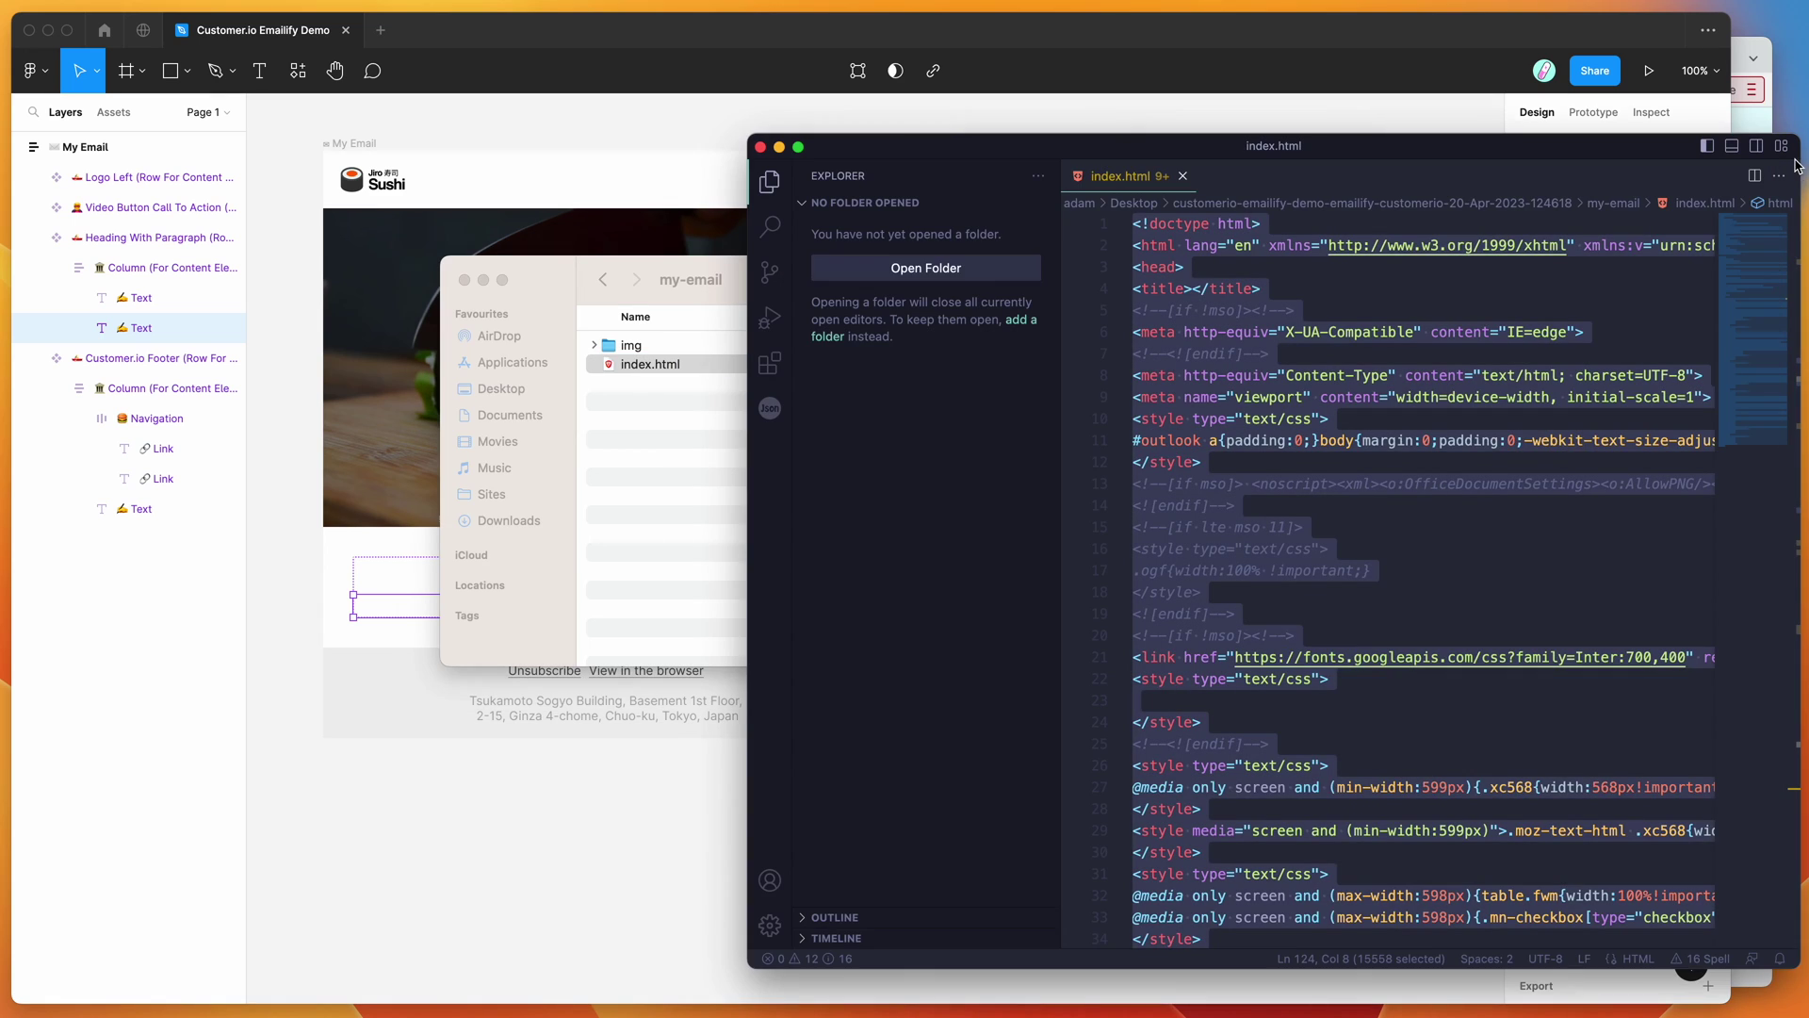
drag(654, 370, 1339, 485)
key(super+a)
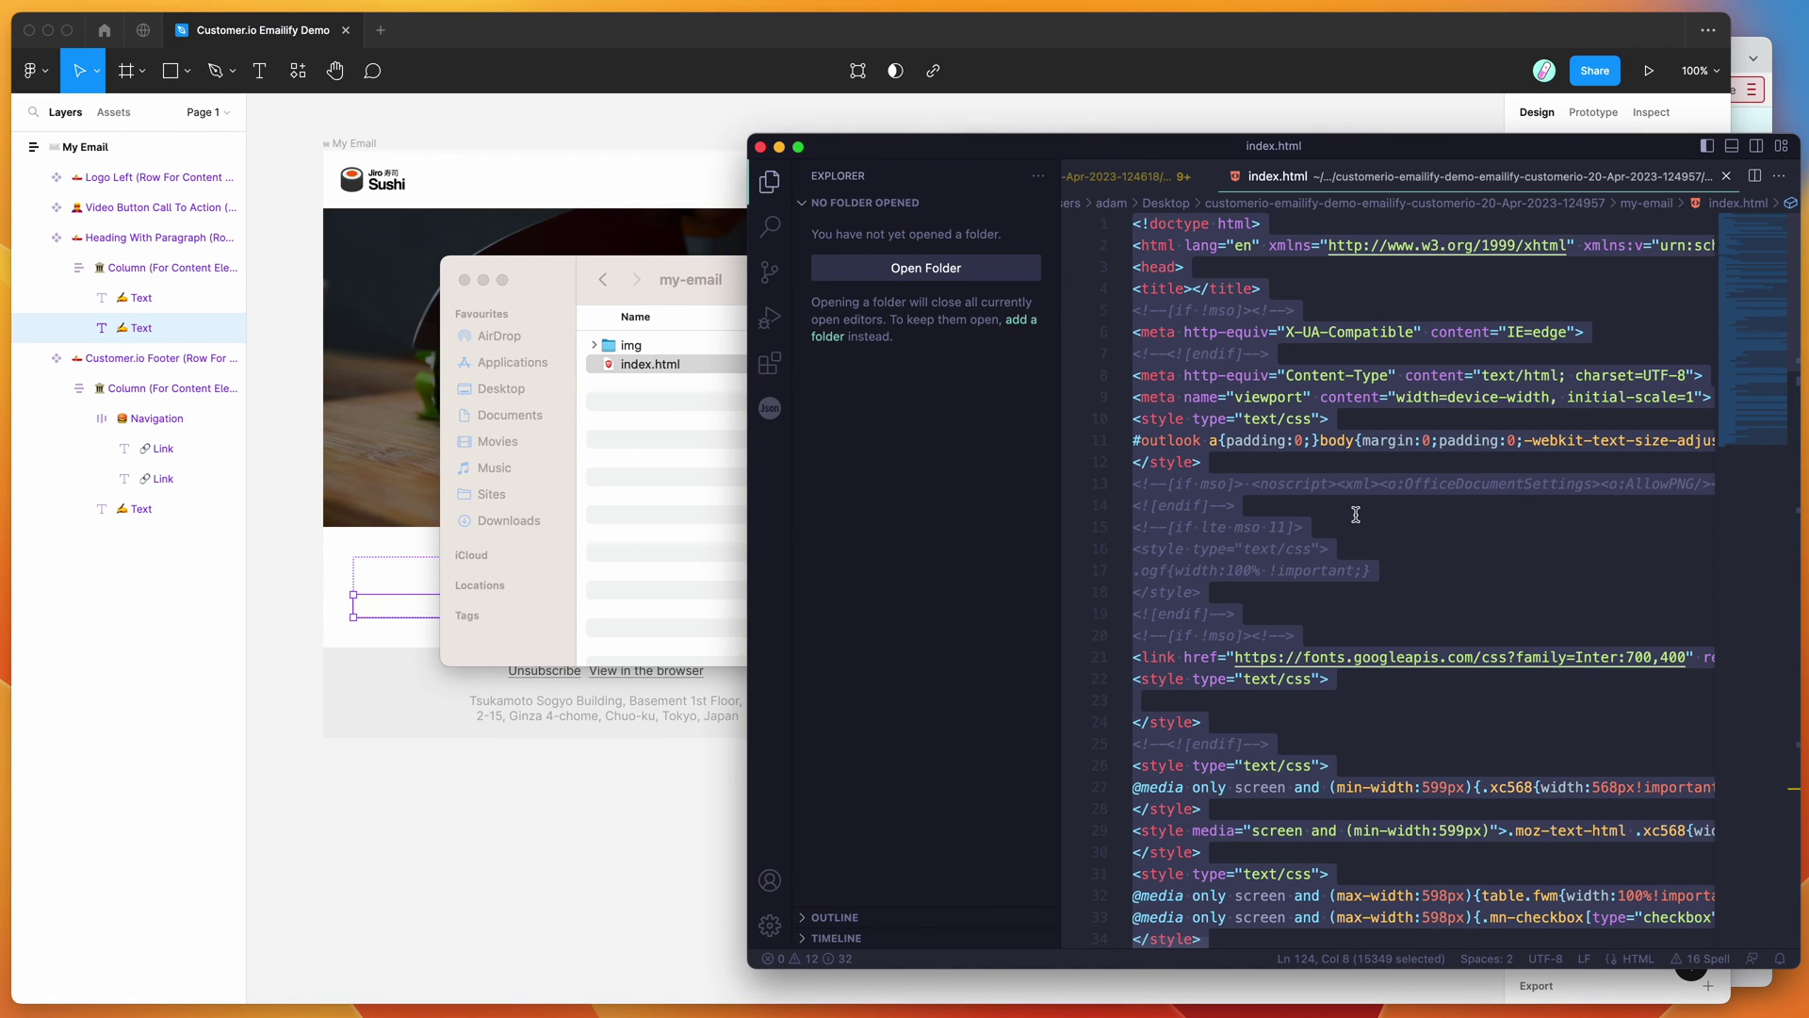
click(1761, 113)
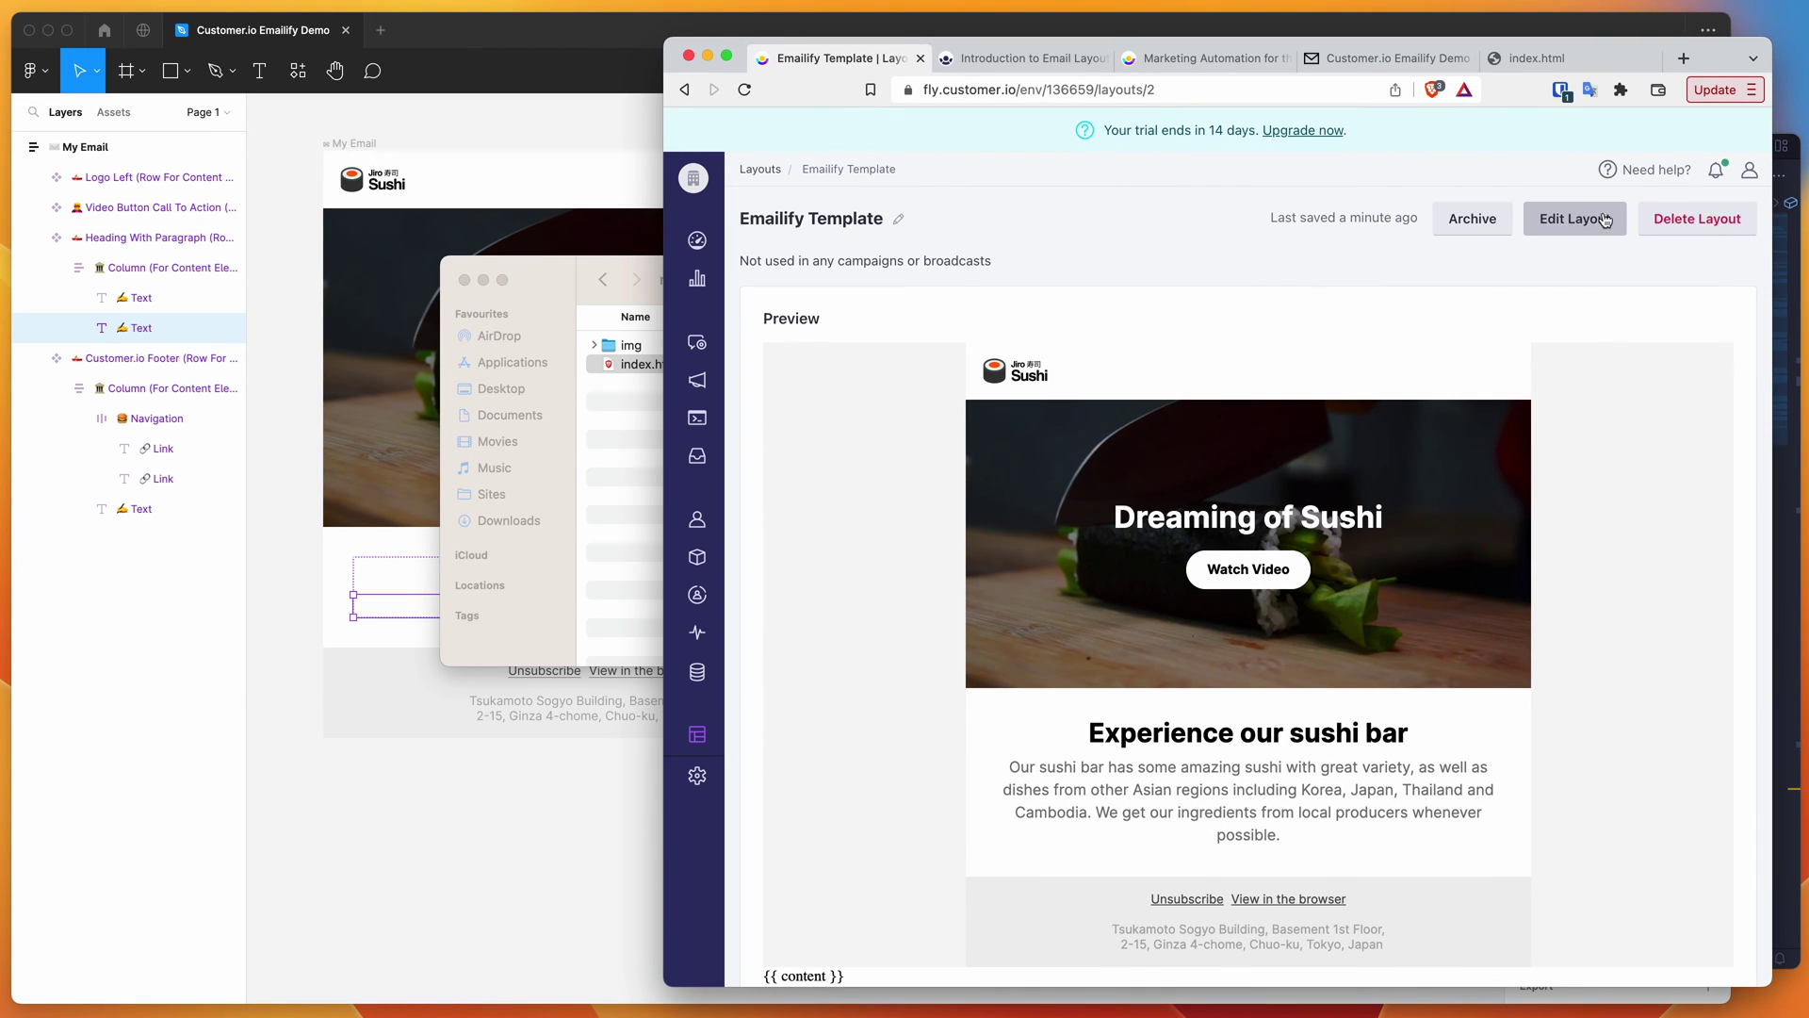
Replace the Emailify Template code with the updated HTML, save, and finish editing
click(1560, 220)
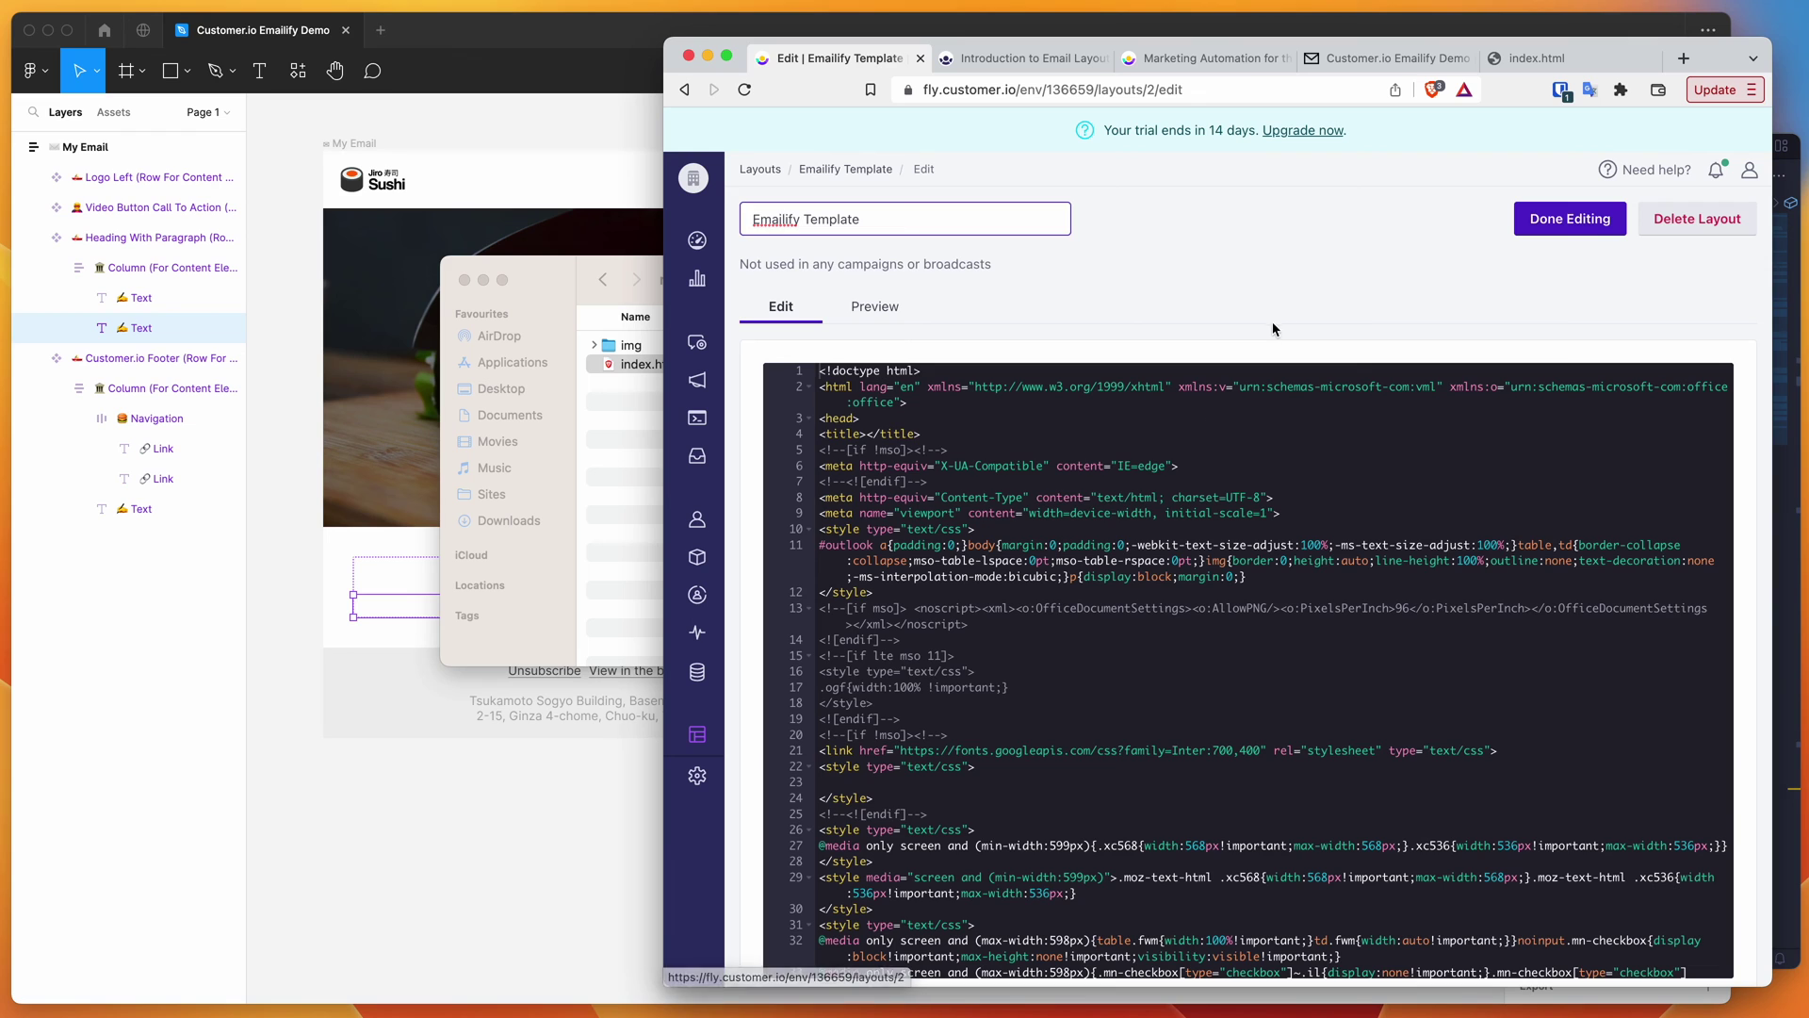
click(1166, 487)
key(super+a)
key(BackSpace)
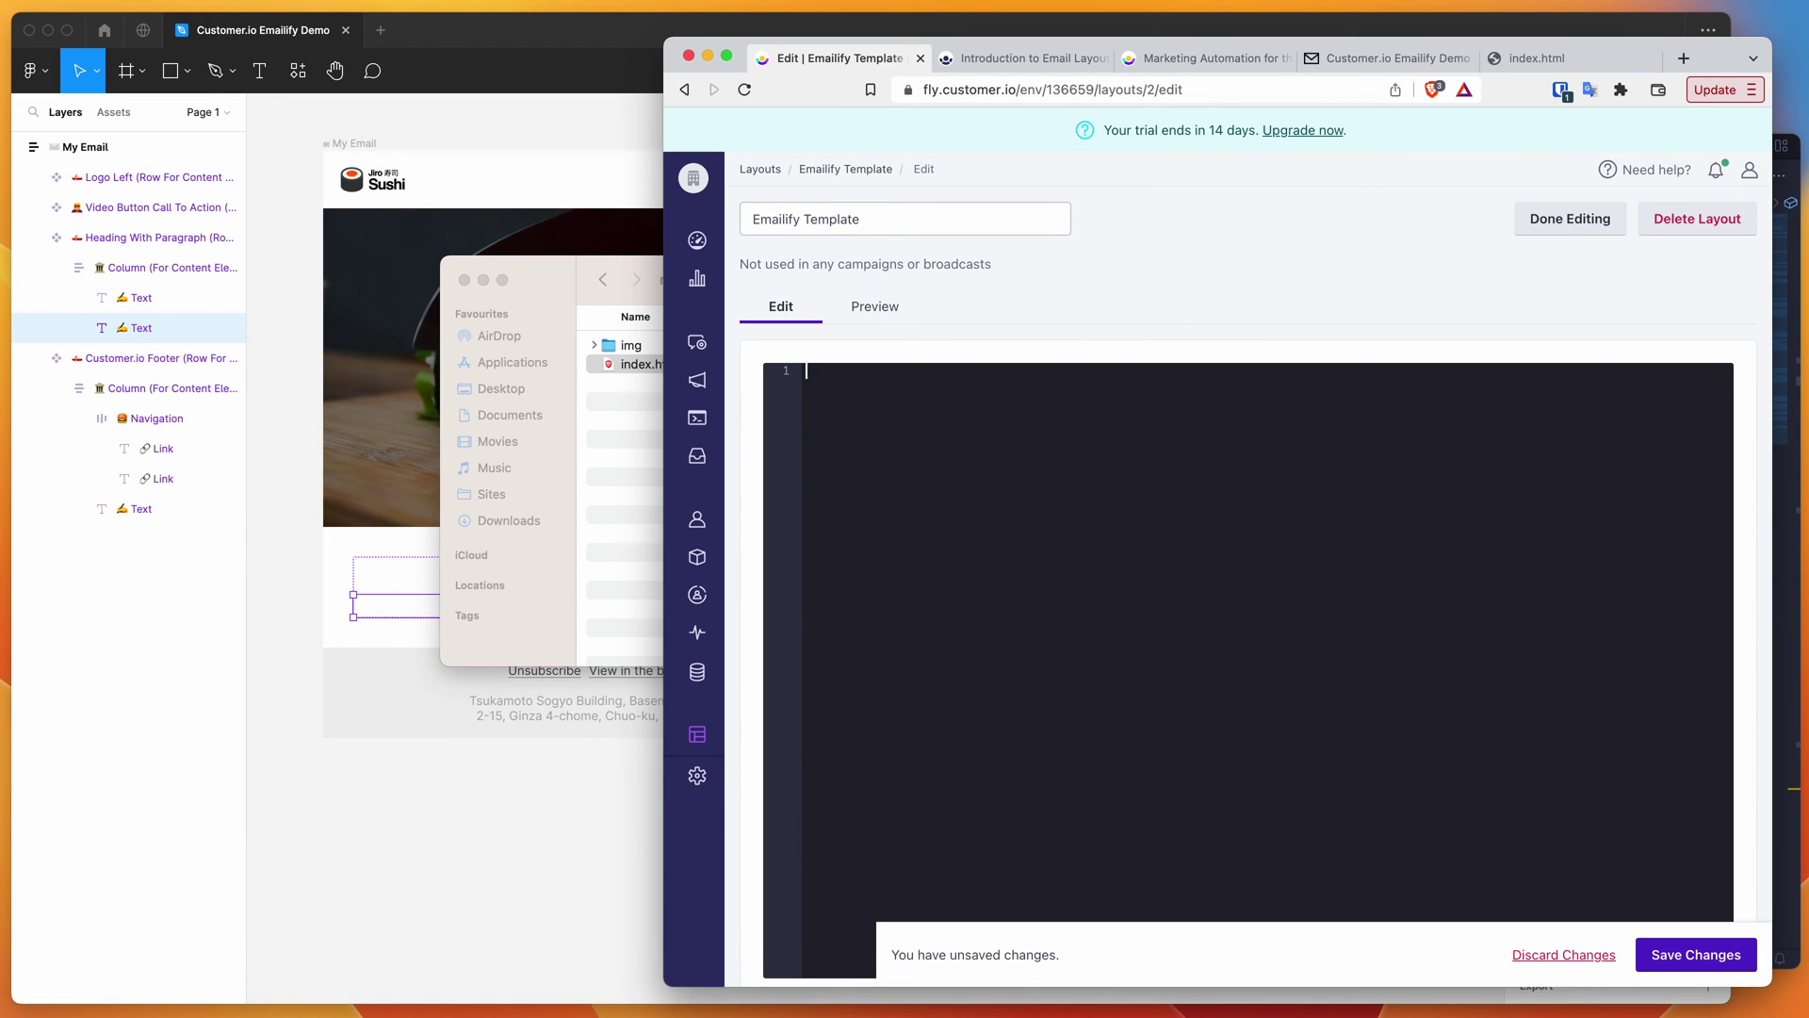
key(super+v)
scroll(1088, 533, down, 1)
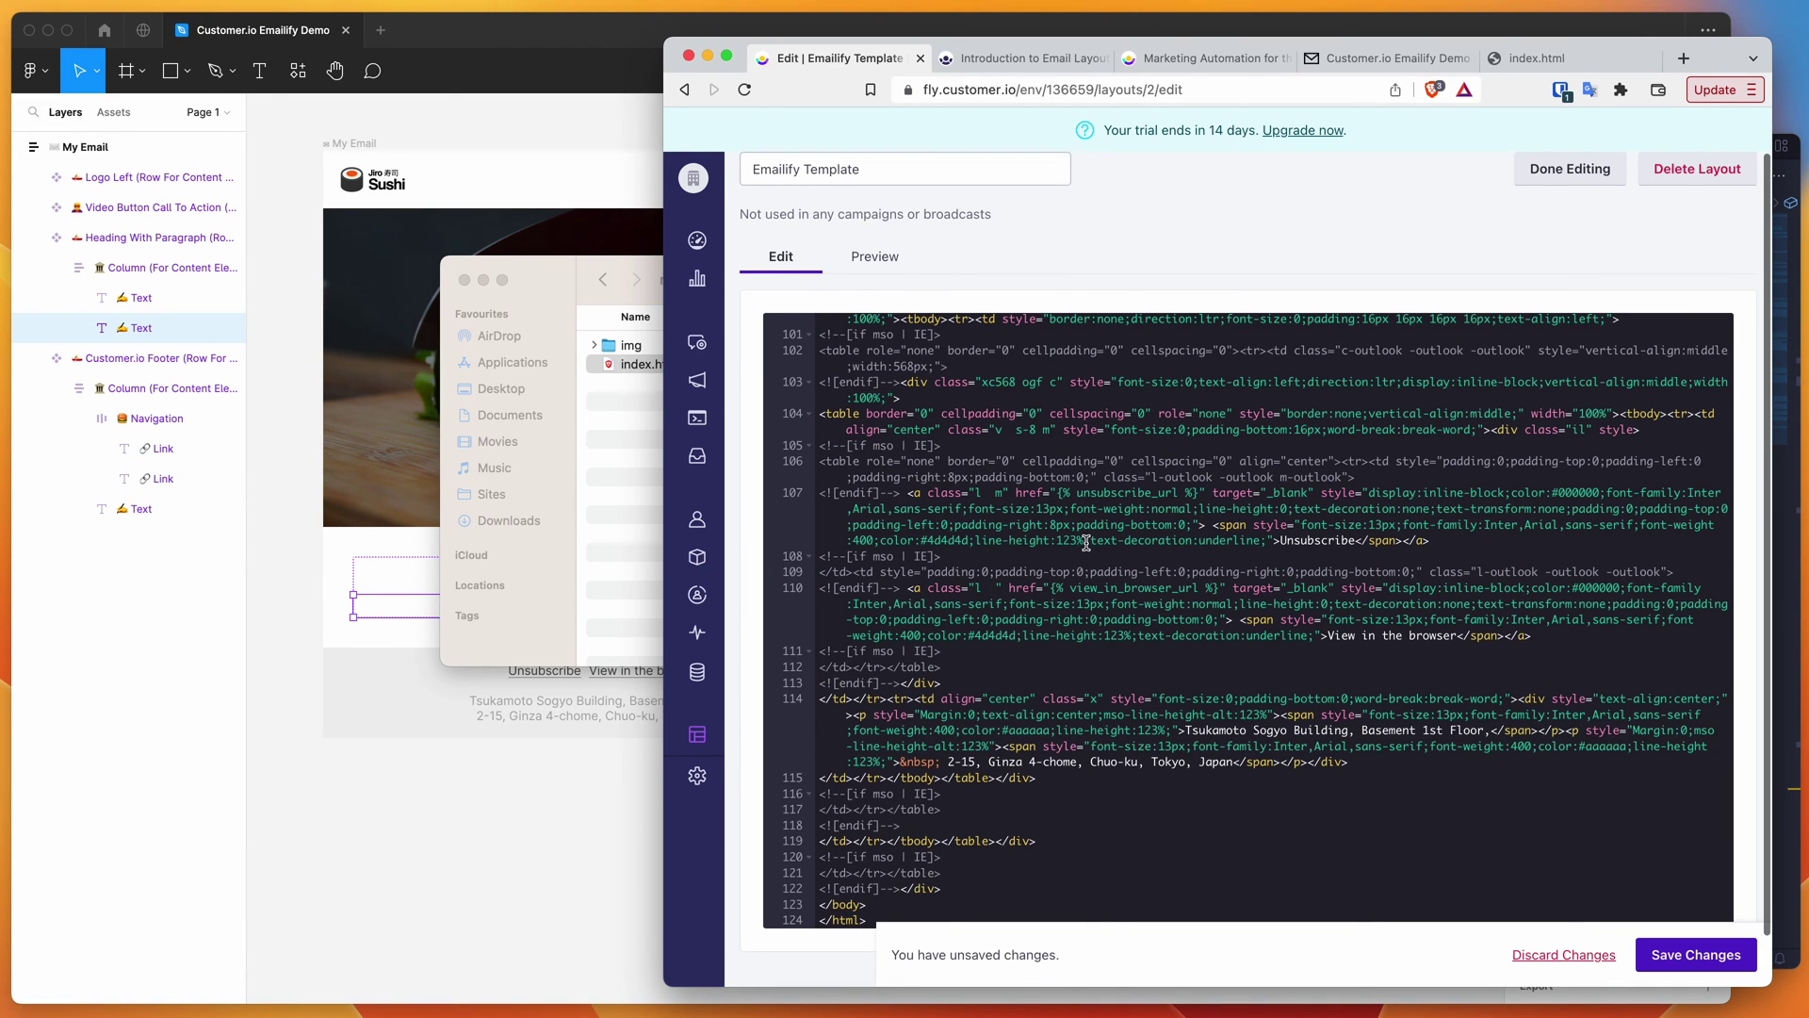
click(1721, 966)
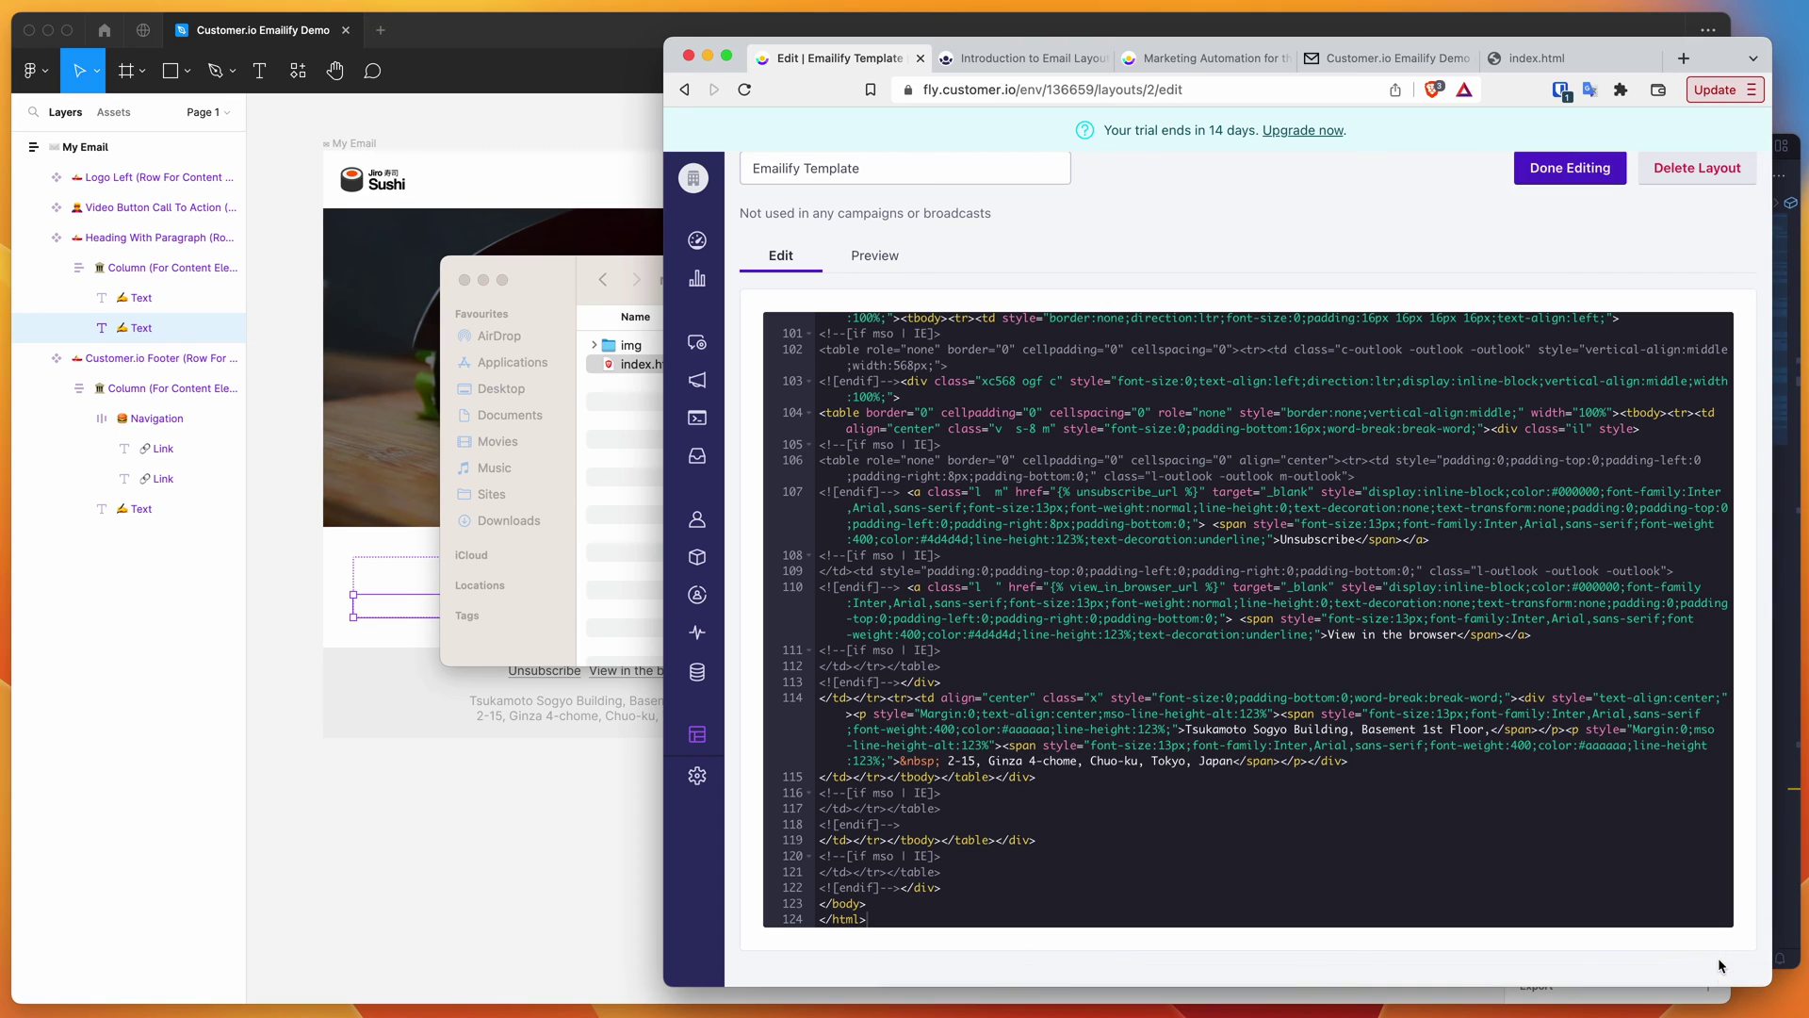
scroll(1523, 264, up, 1)
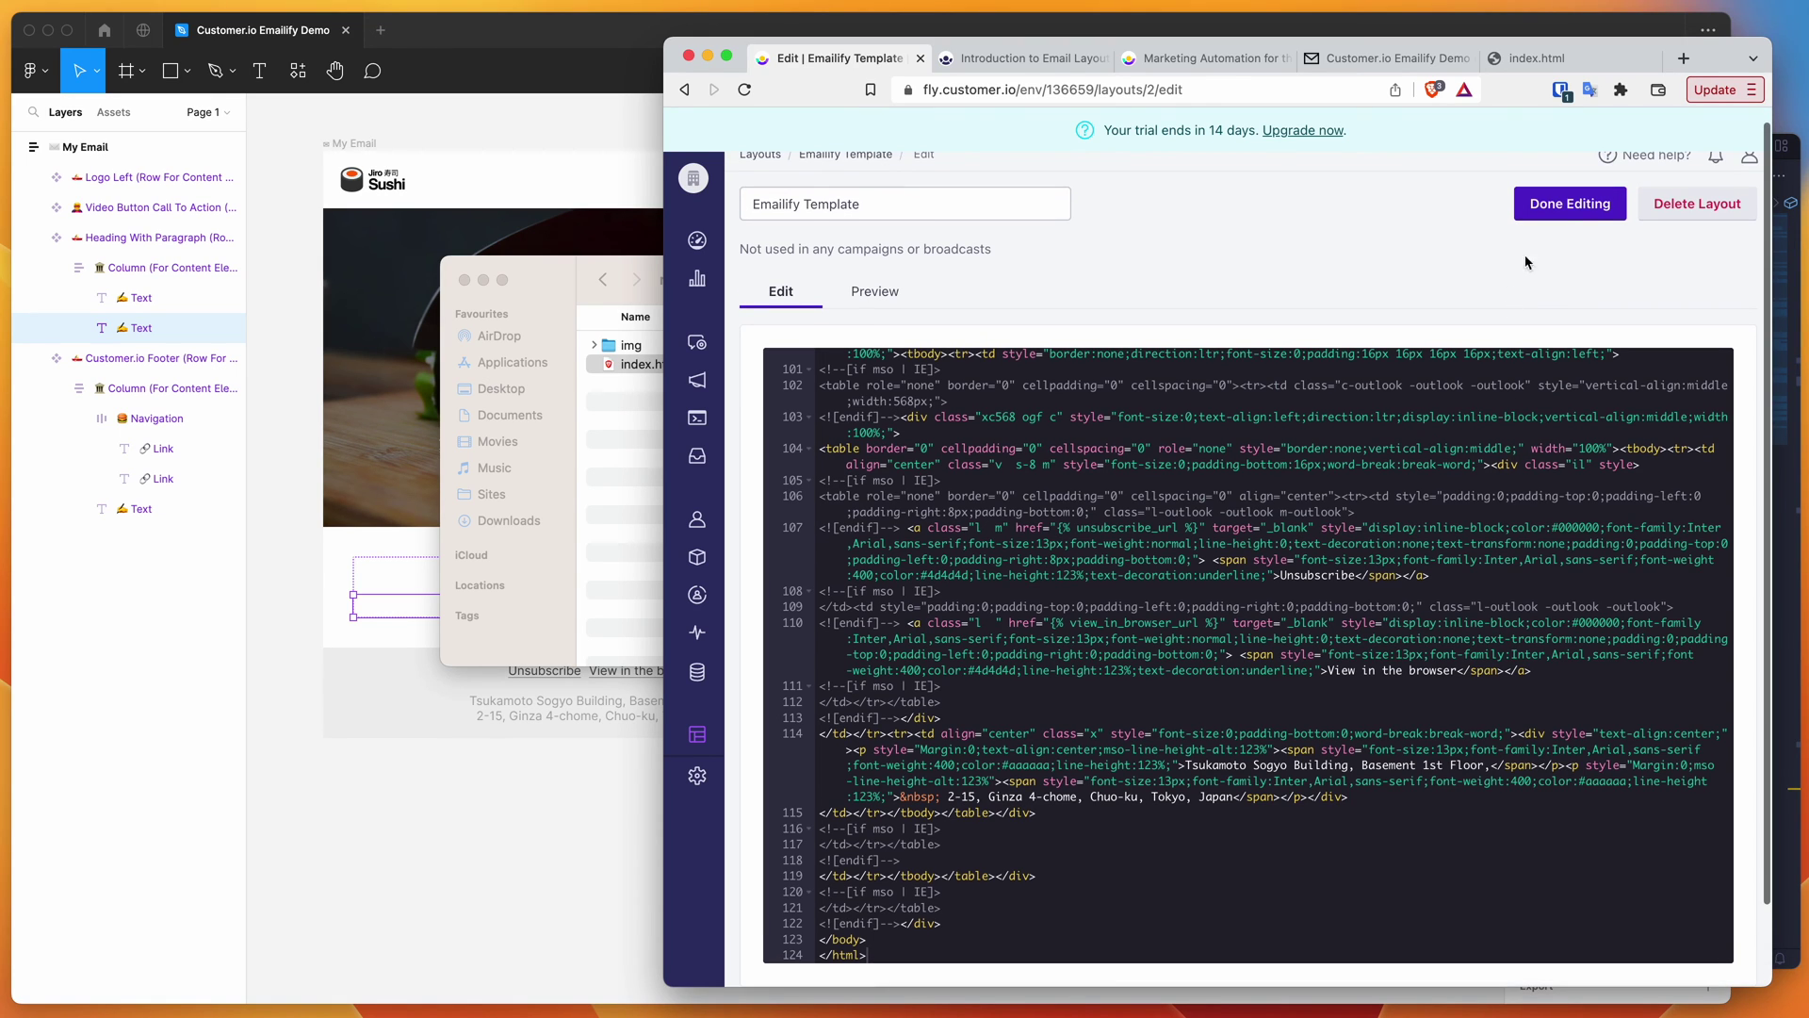
click(1557, 200)
scroll(1308, 399, down, 1)
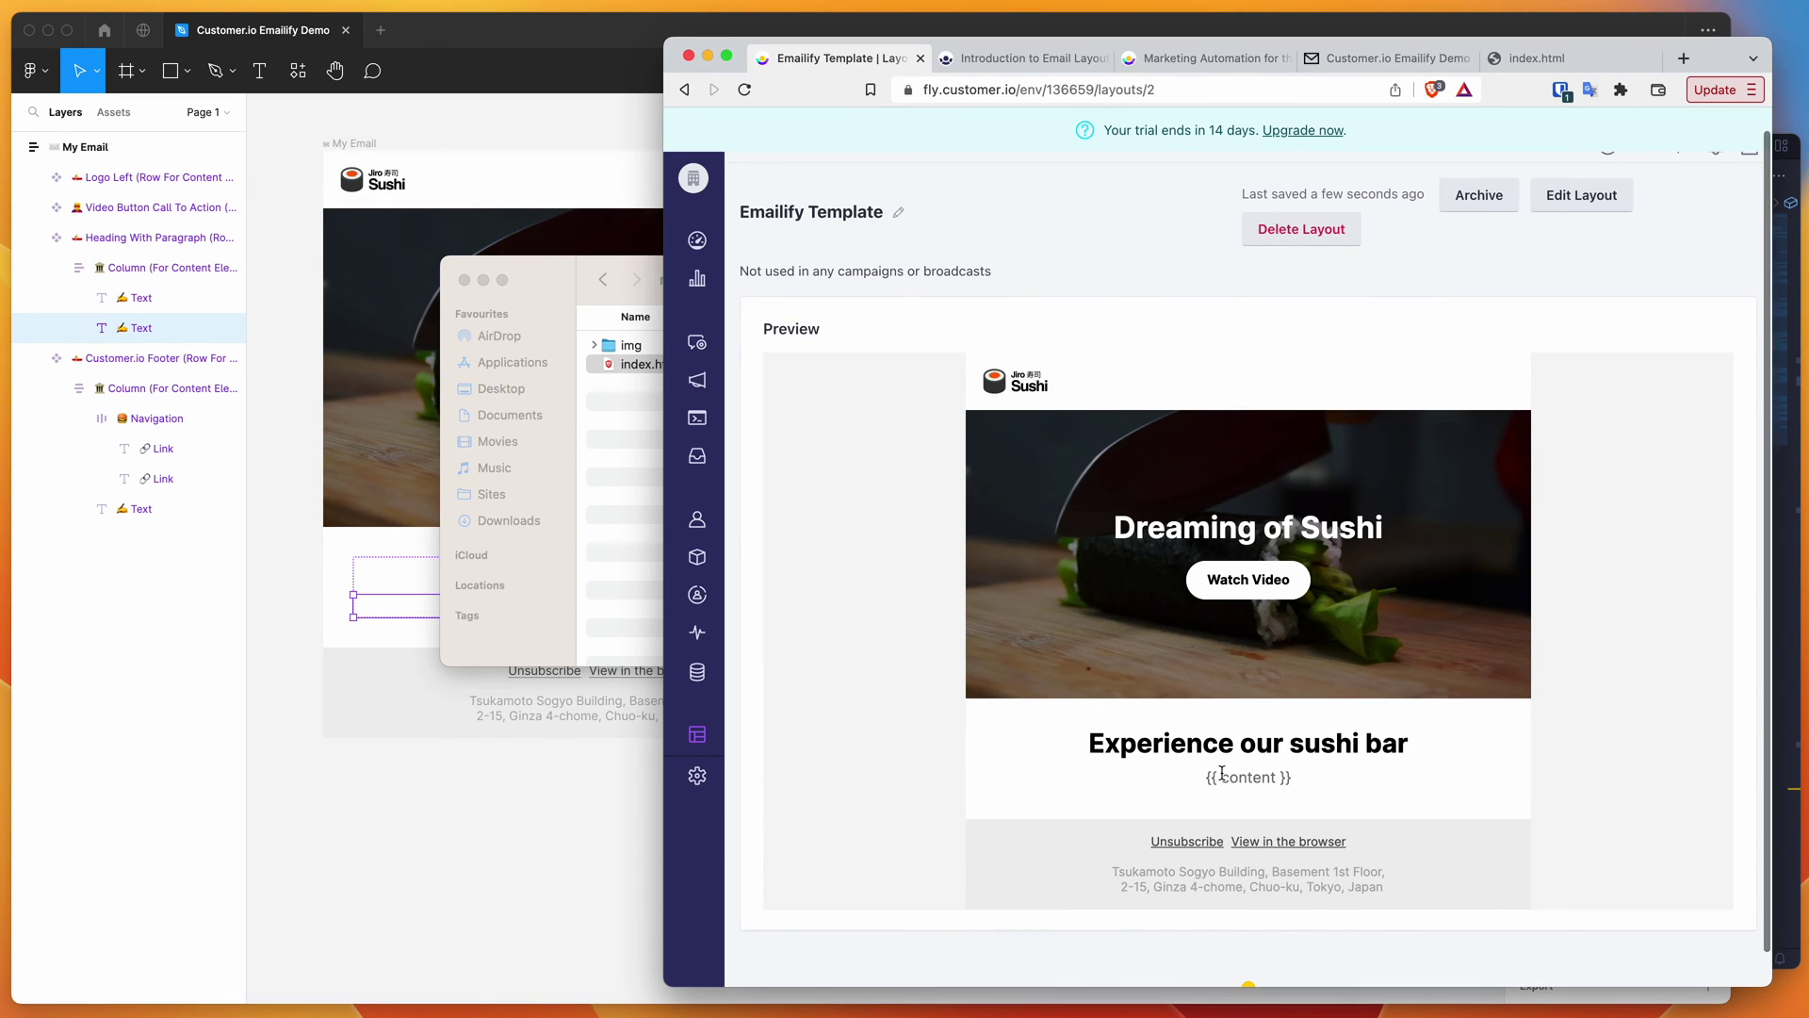
scroll(1254, 768, down, 1)
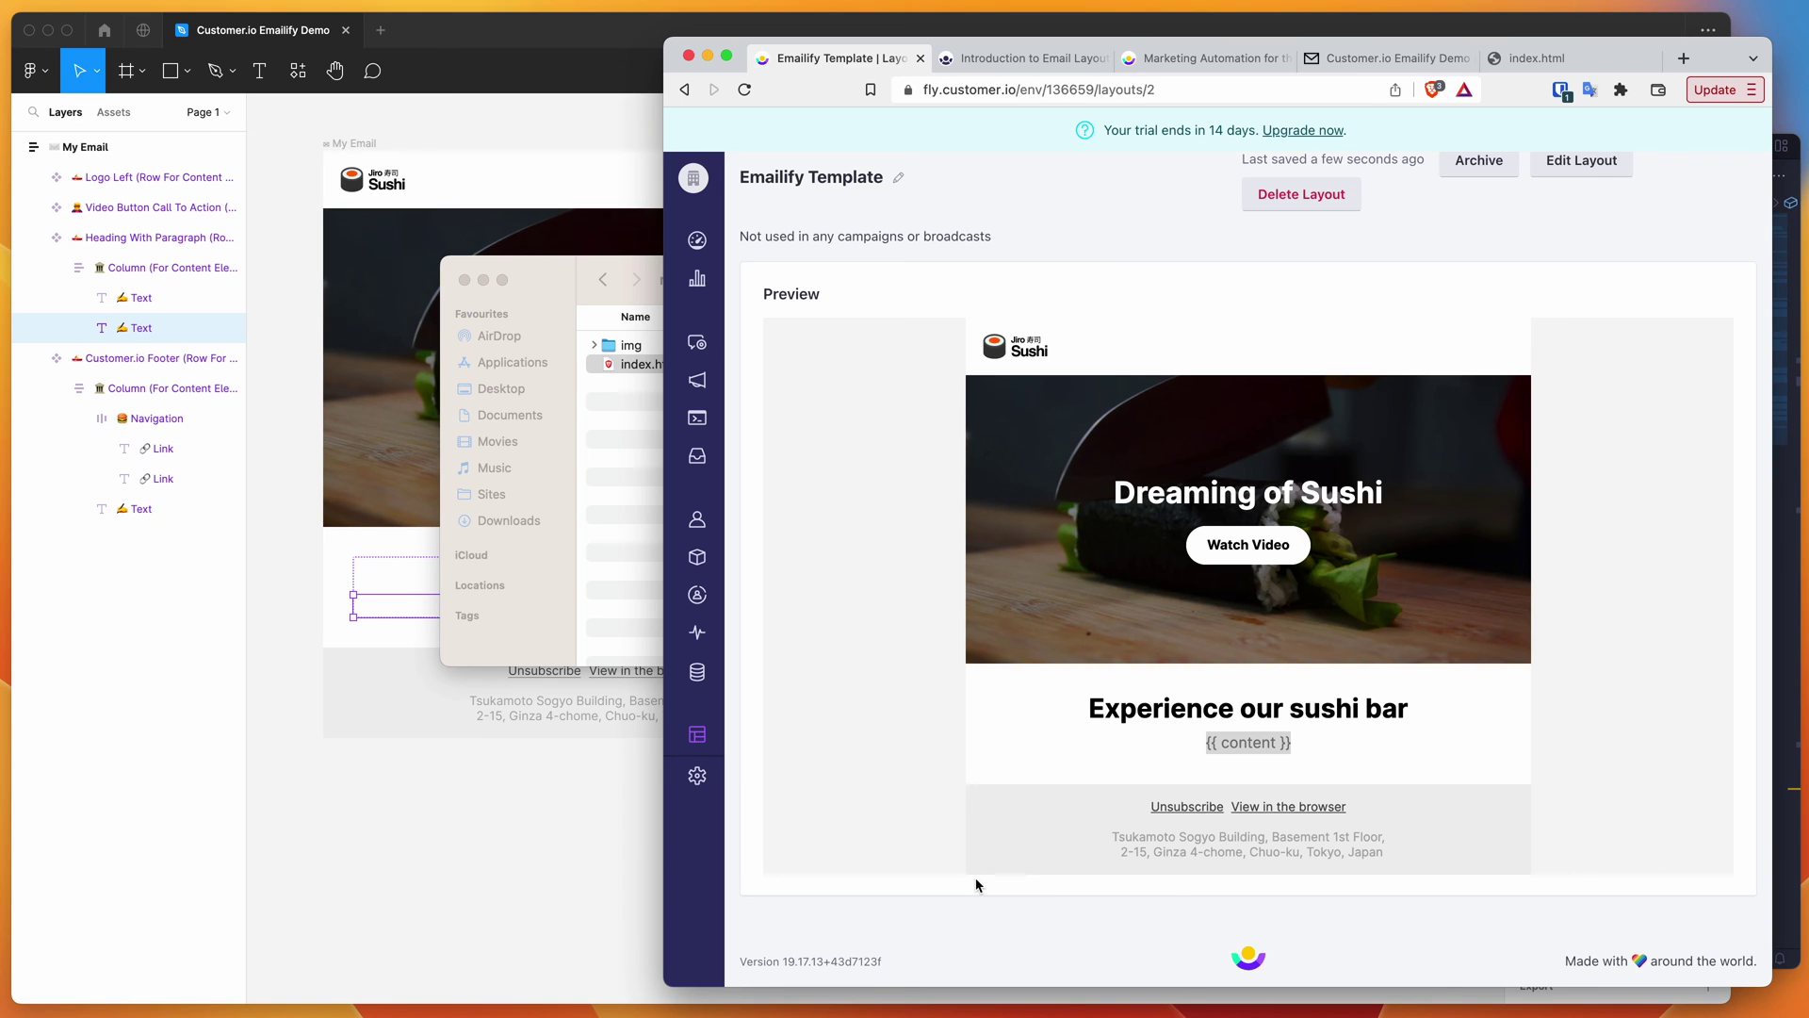
click(1205, 743)
mouse_move(1300, 749)
mouse_down()
mouse_move(1209, 745)
mouse_move(1385, 743)
mouse_move(1178, 743)
mouse_move(1309, 748)
mouse_up()
click(1388, 749)
click(1178, 743)
click(1175, 757)
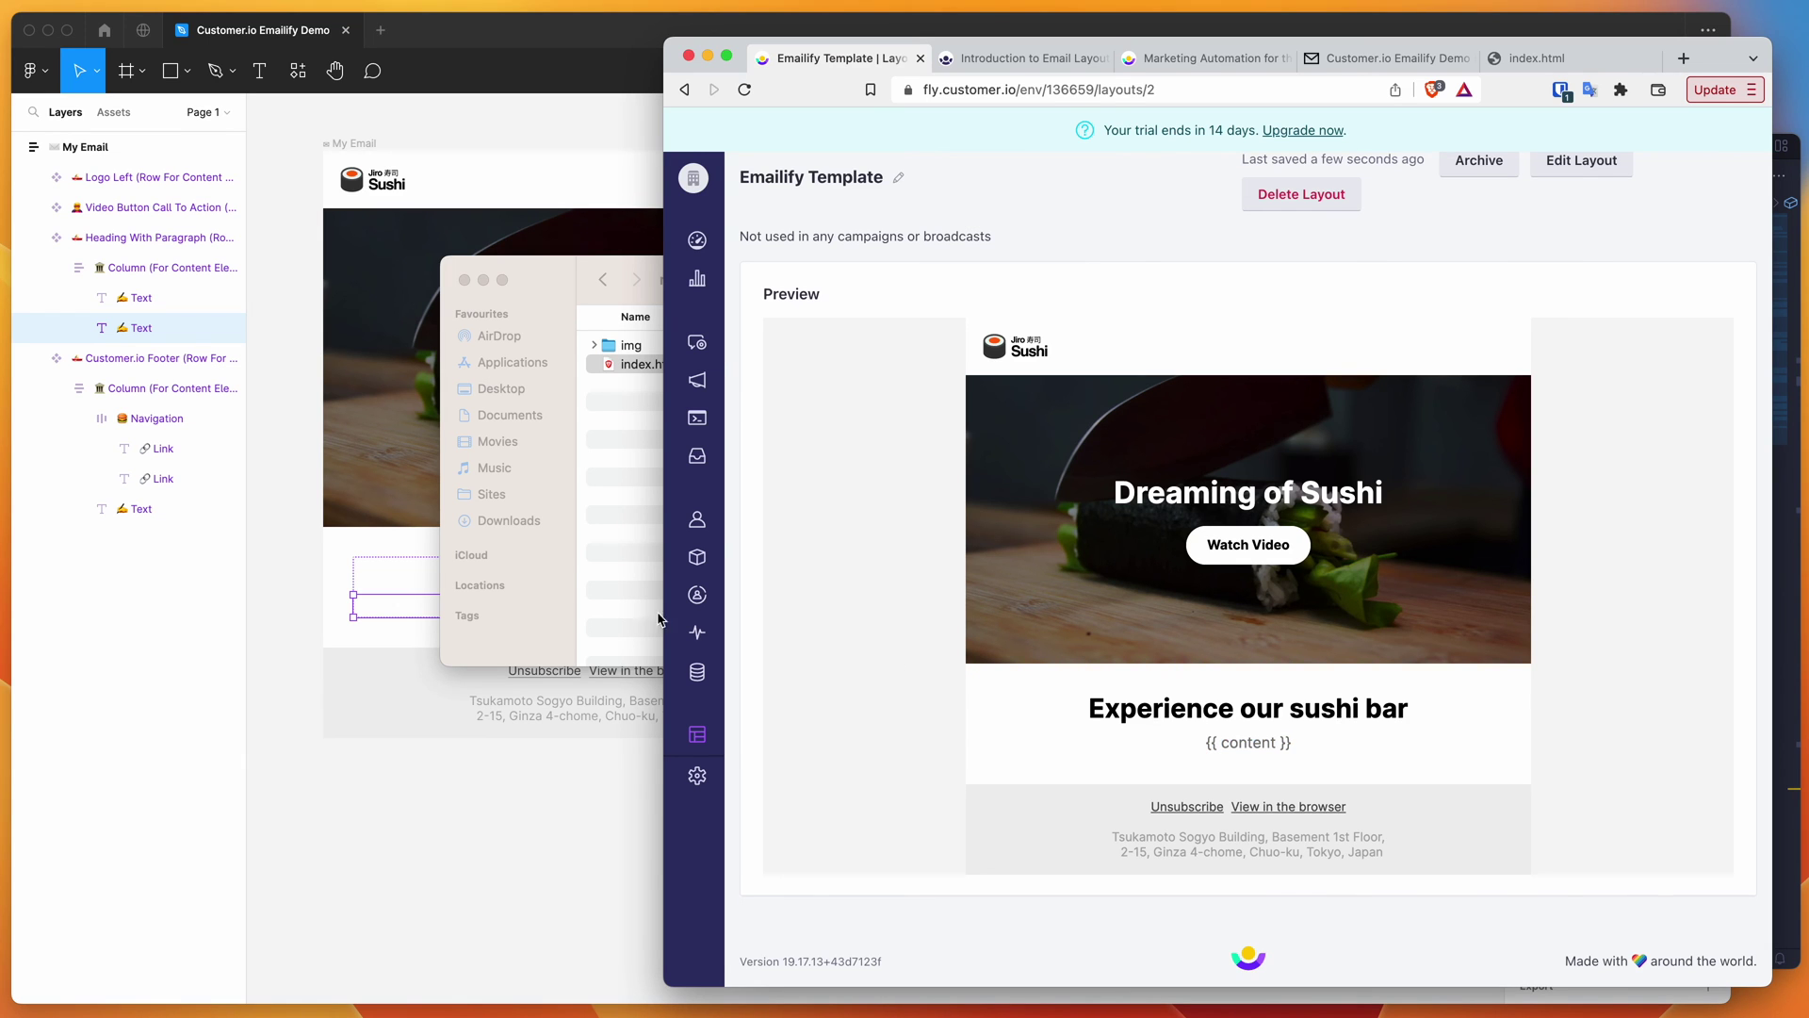
click(389, 571)
double_click(585, 608)
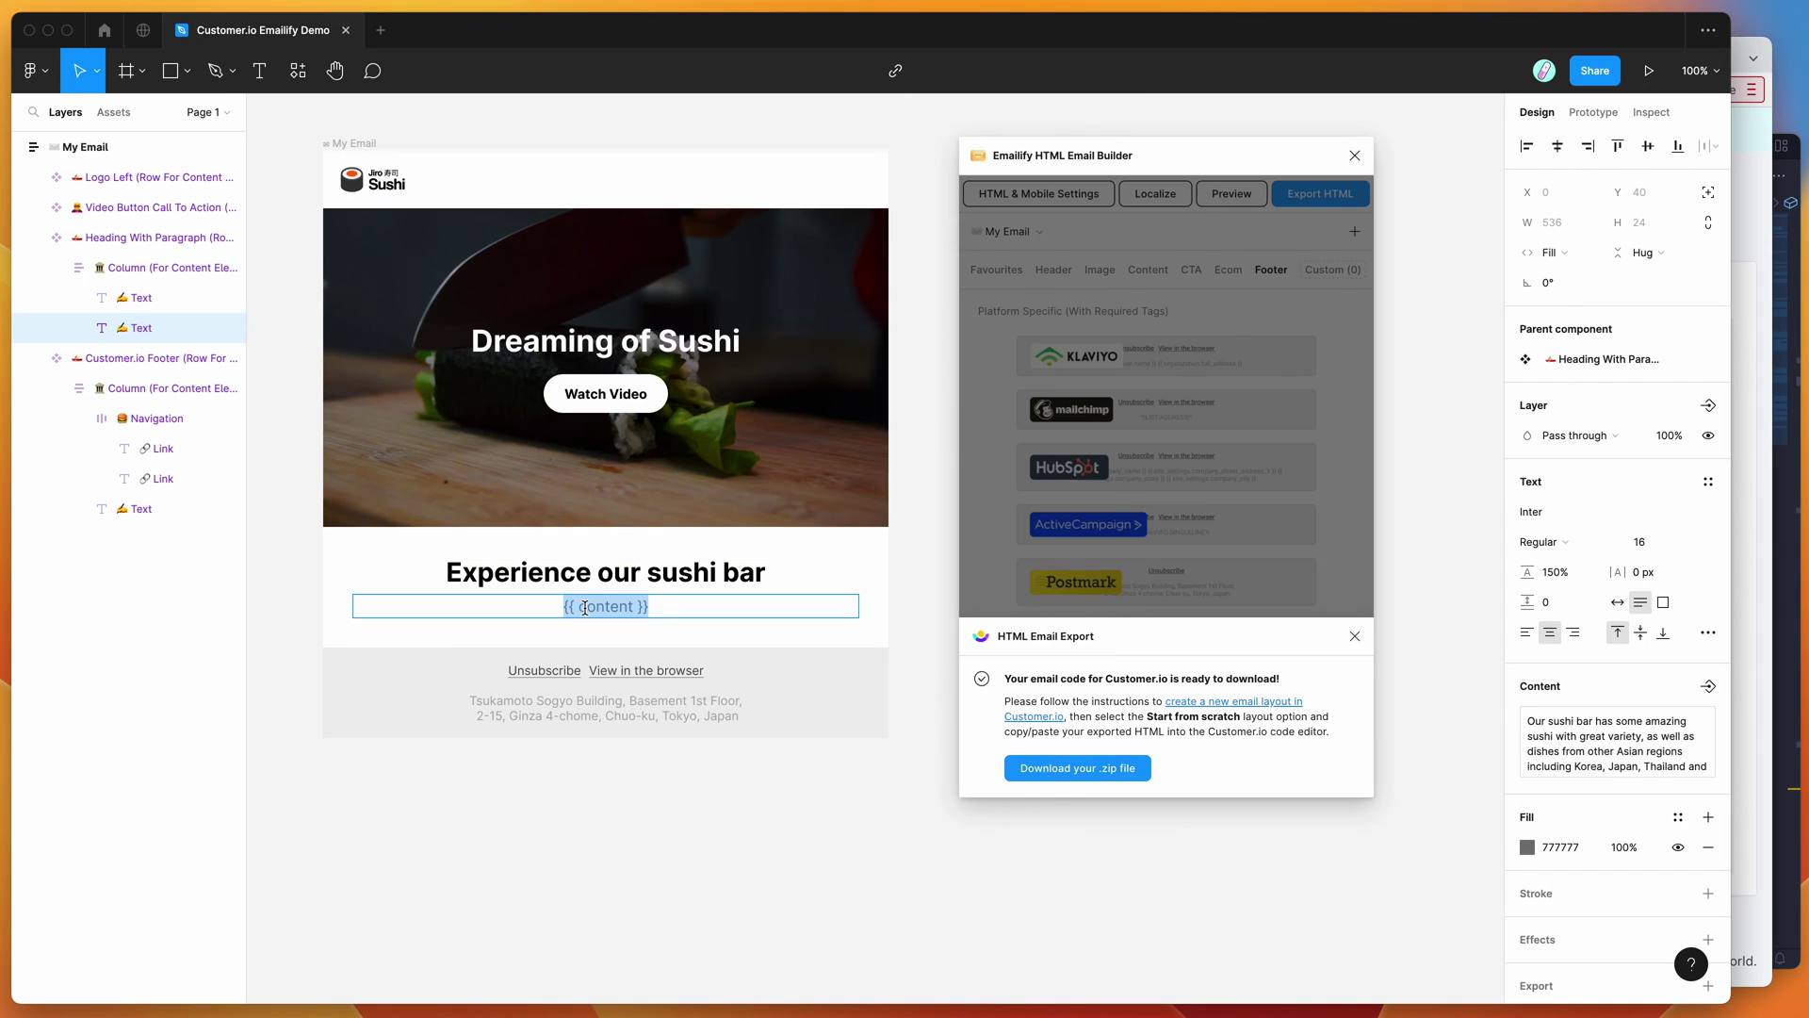
click(1740, 51)
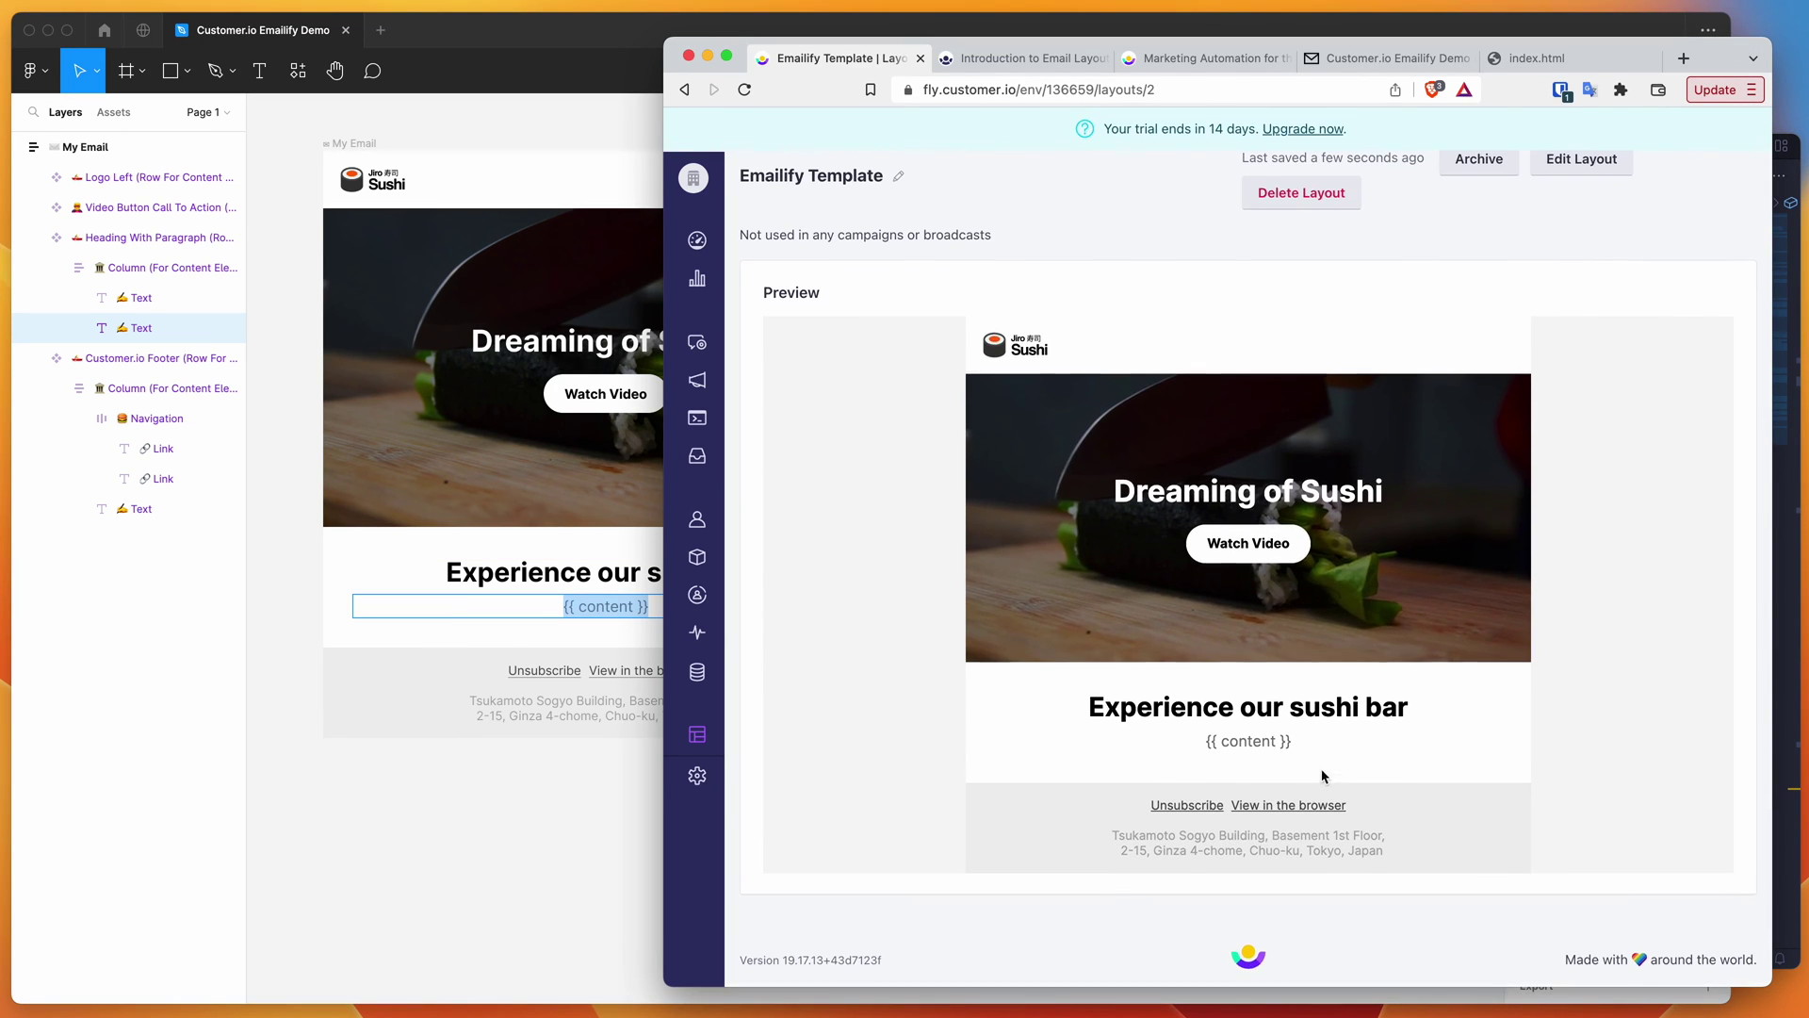
drag(1391, 853, 1052, 430)
scroll(958, 380, up, 1)
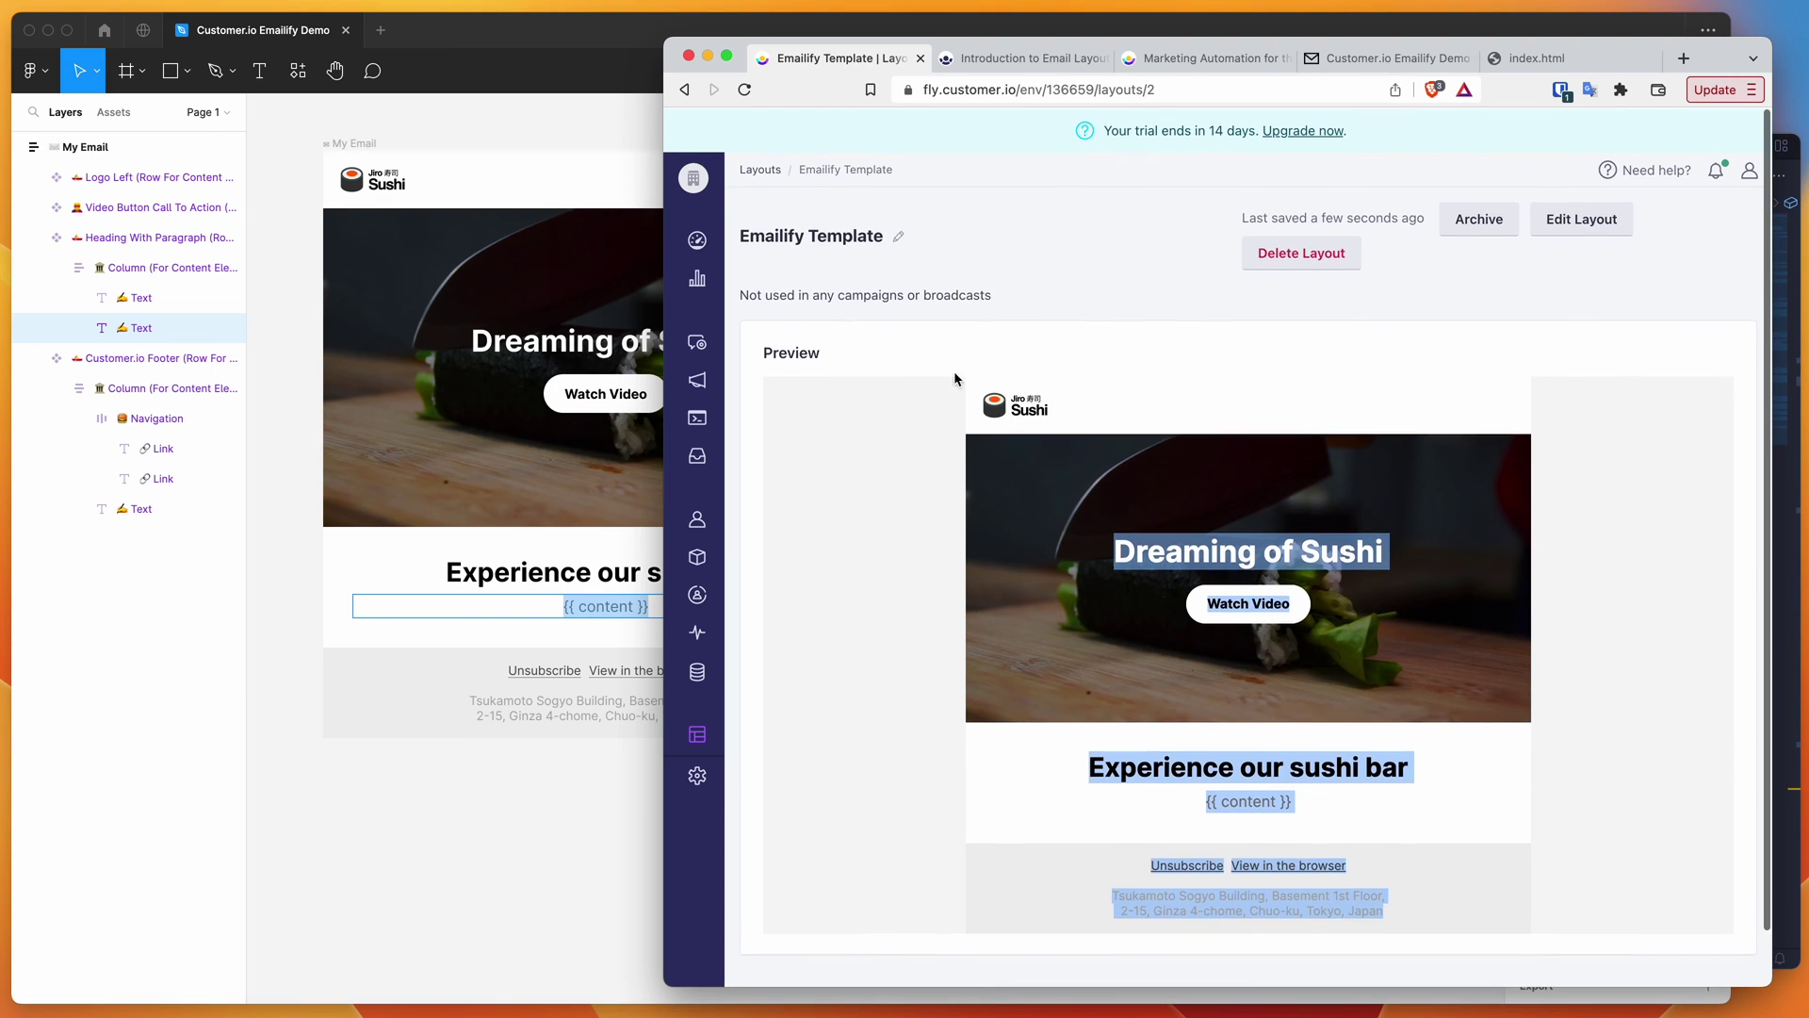
scroll(896, 444, down, 1)
scroll(1037, 543, up, 1)
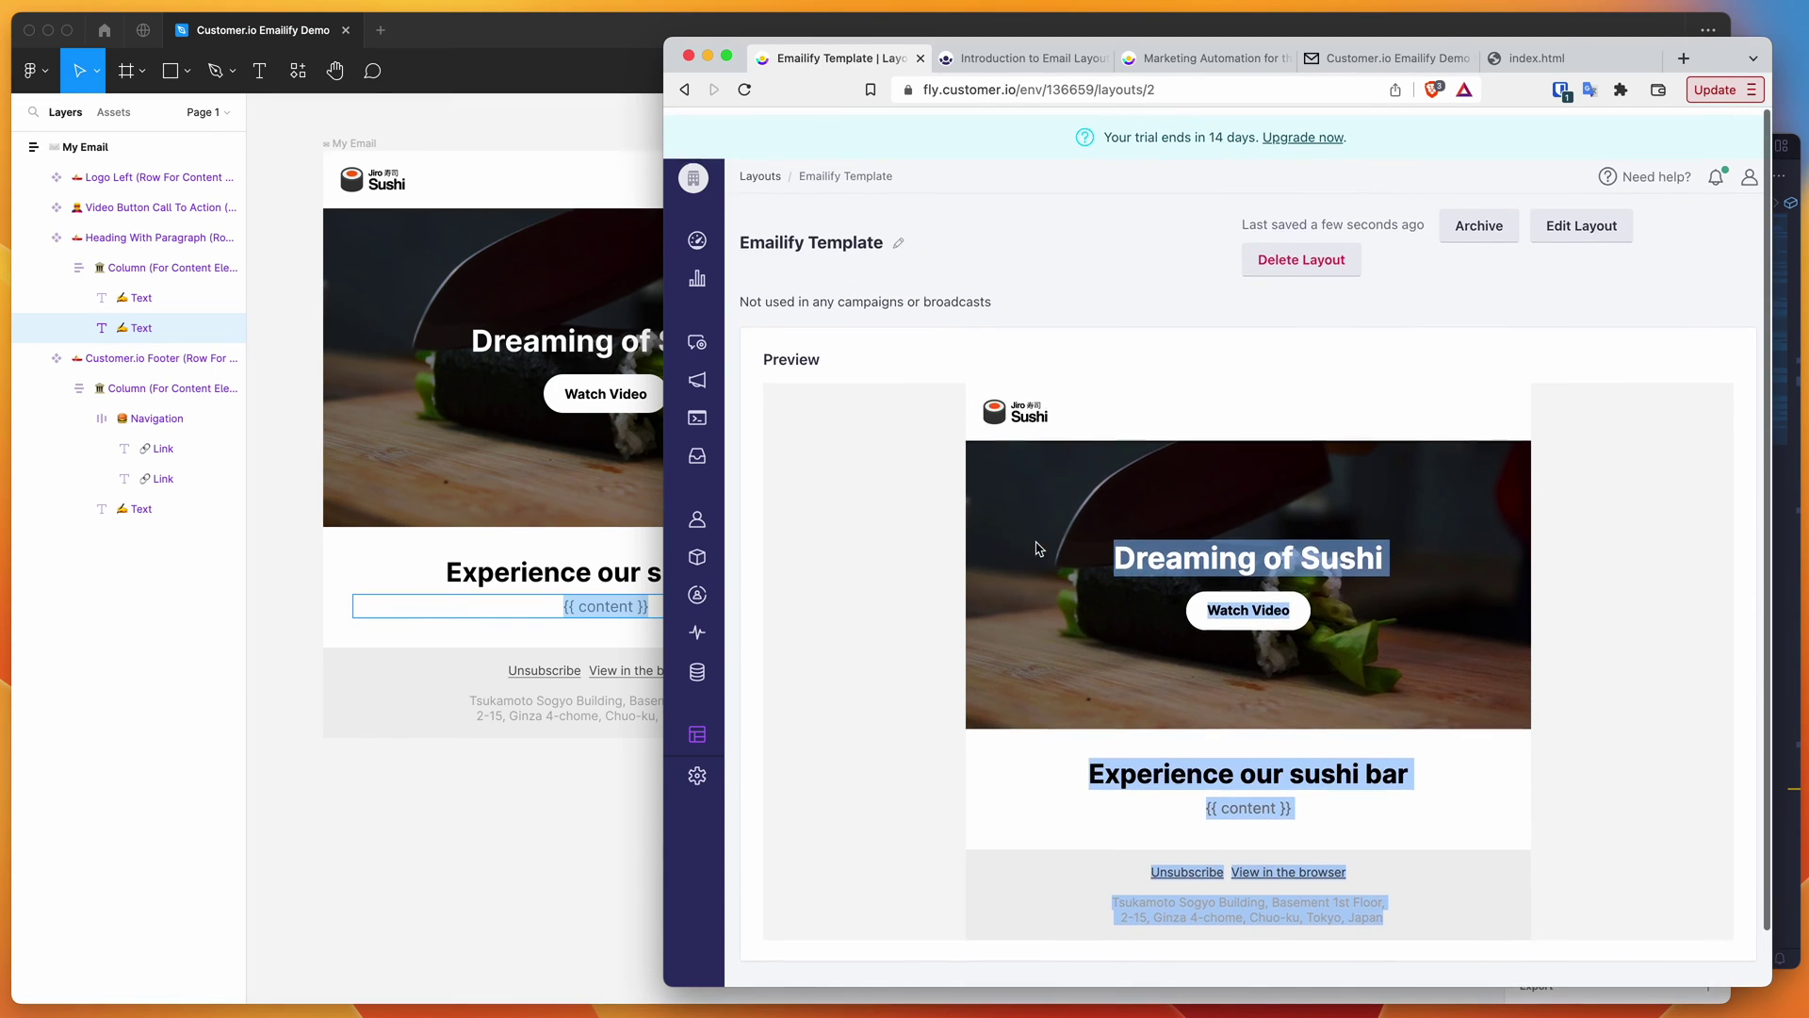
click(897, 487)
mouse_move(700, 737)
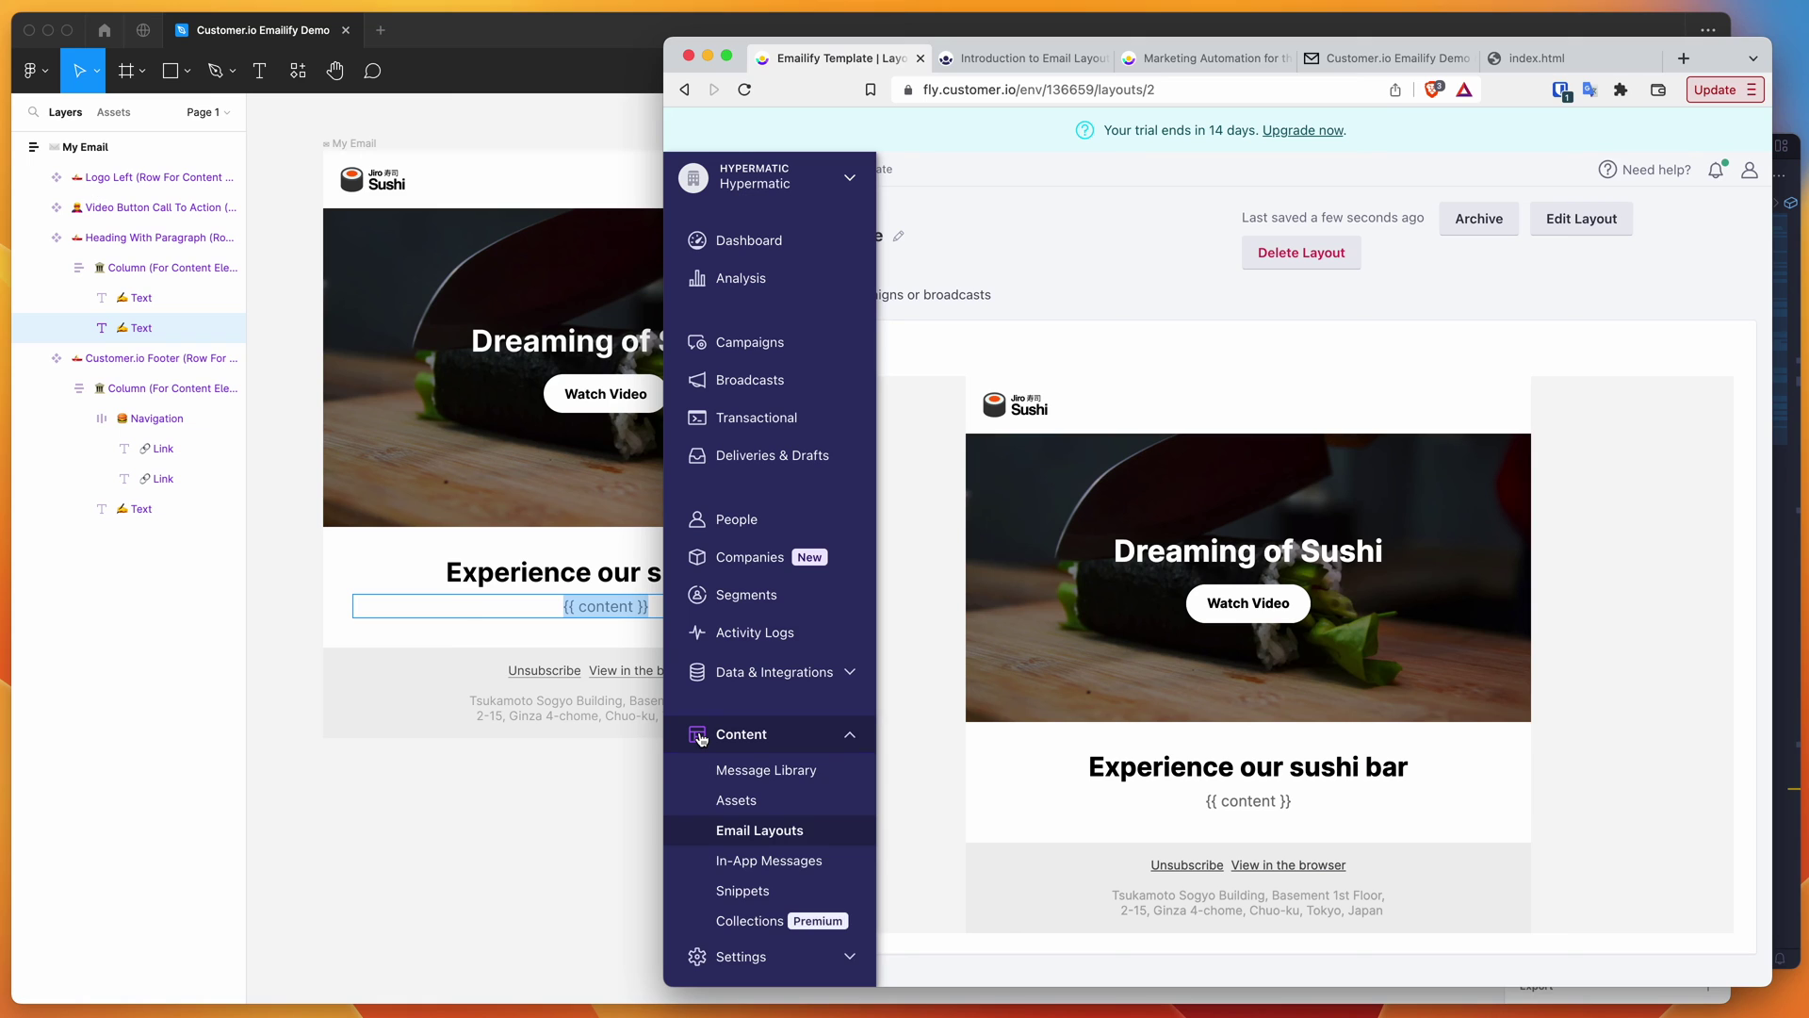
click(756, 835)
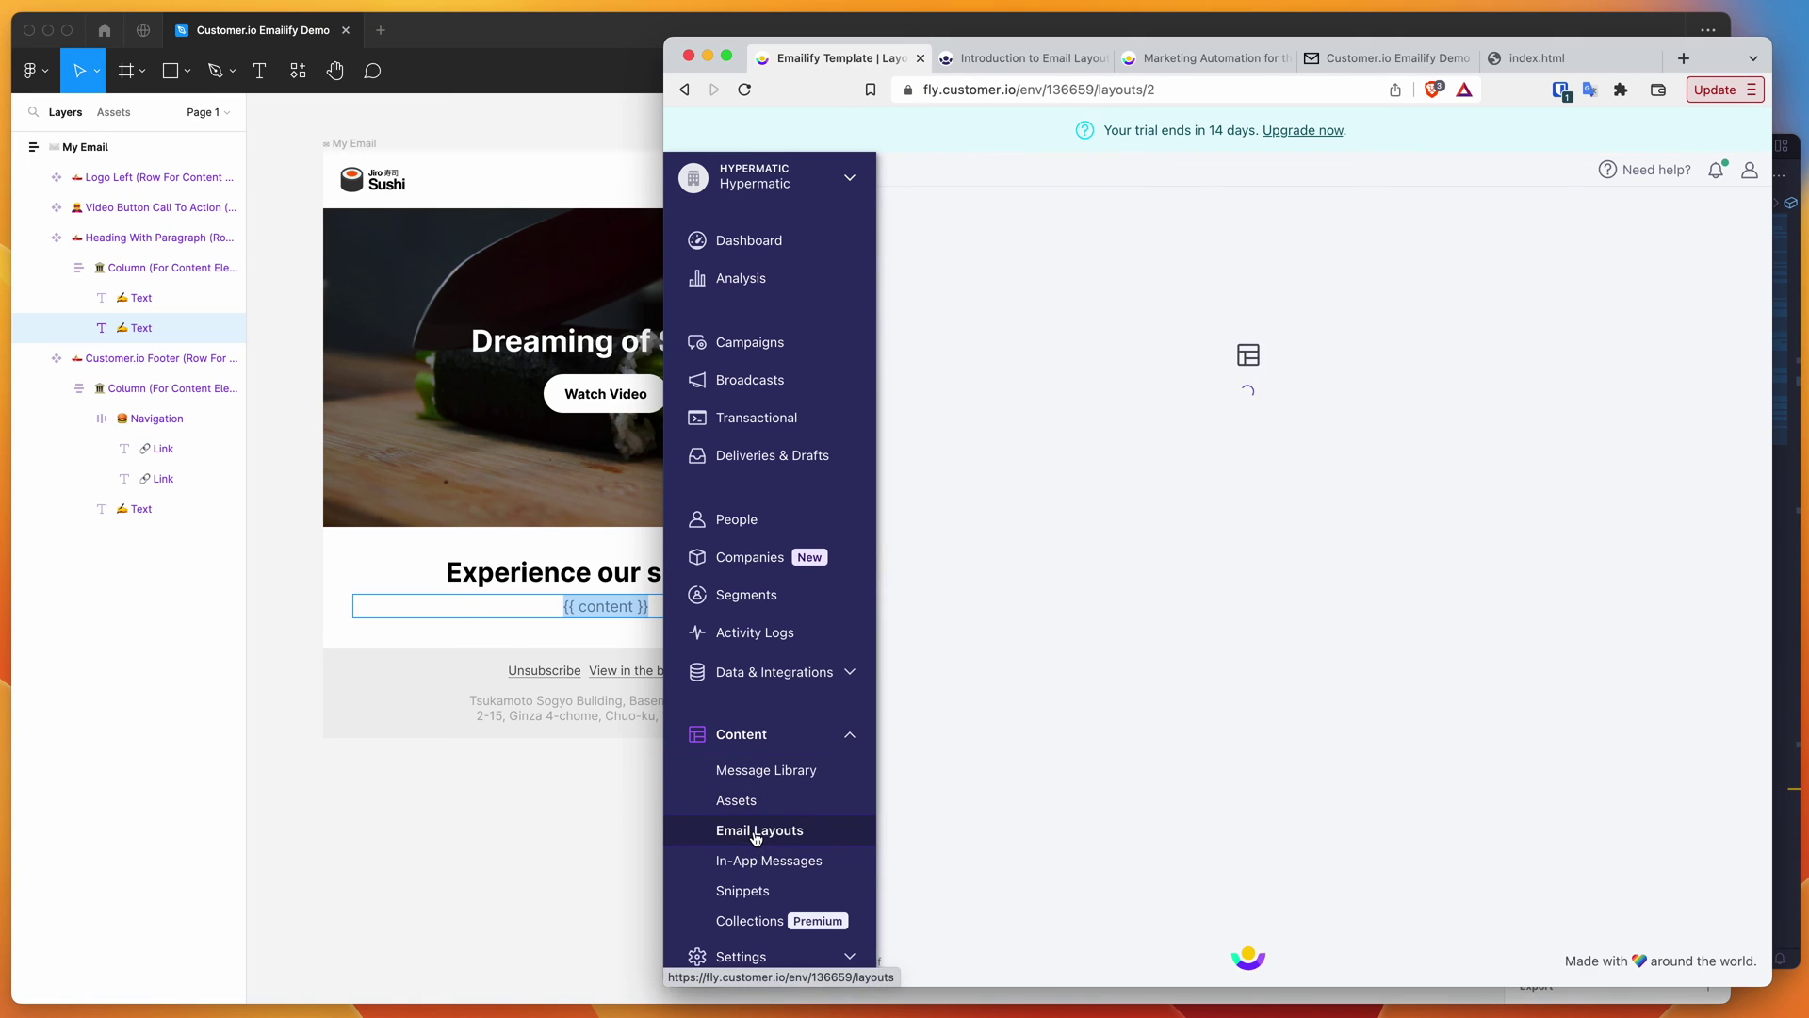
mouse_move(1294, 404)
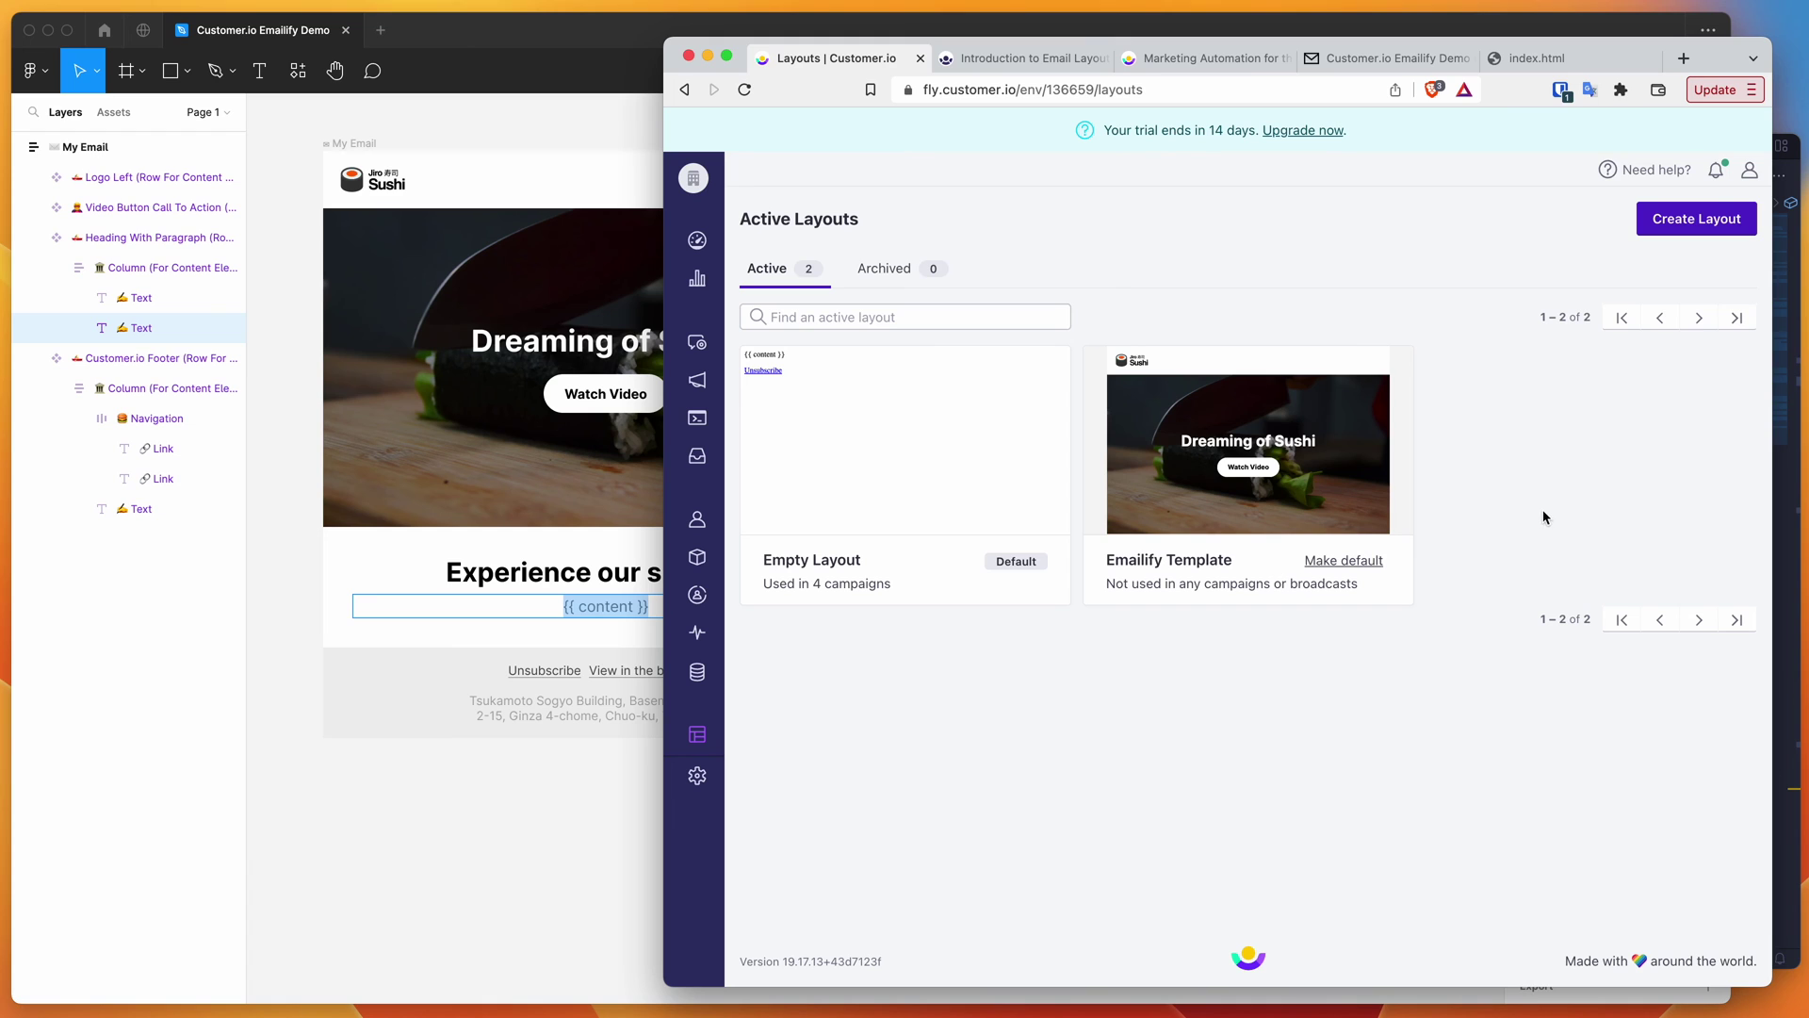
mouse_move(1236, 436)
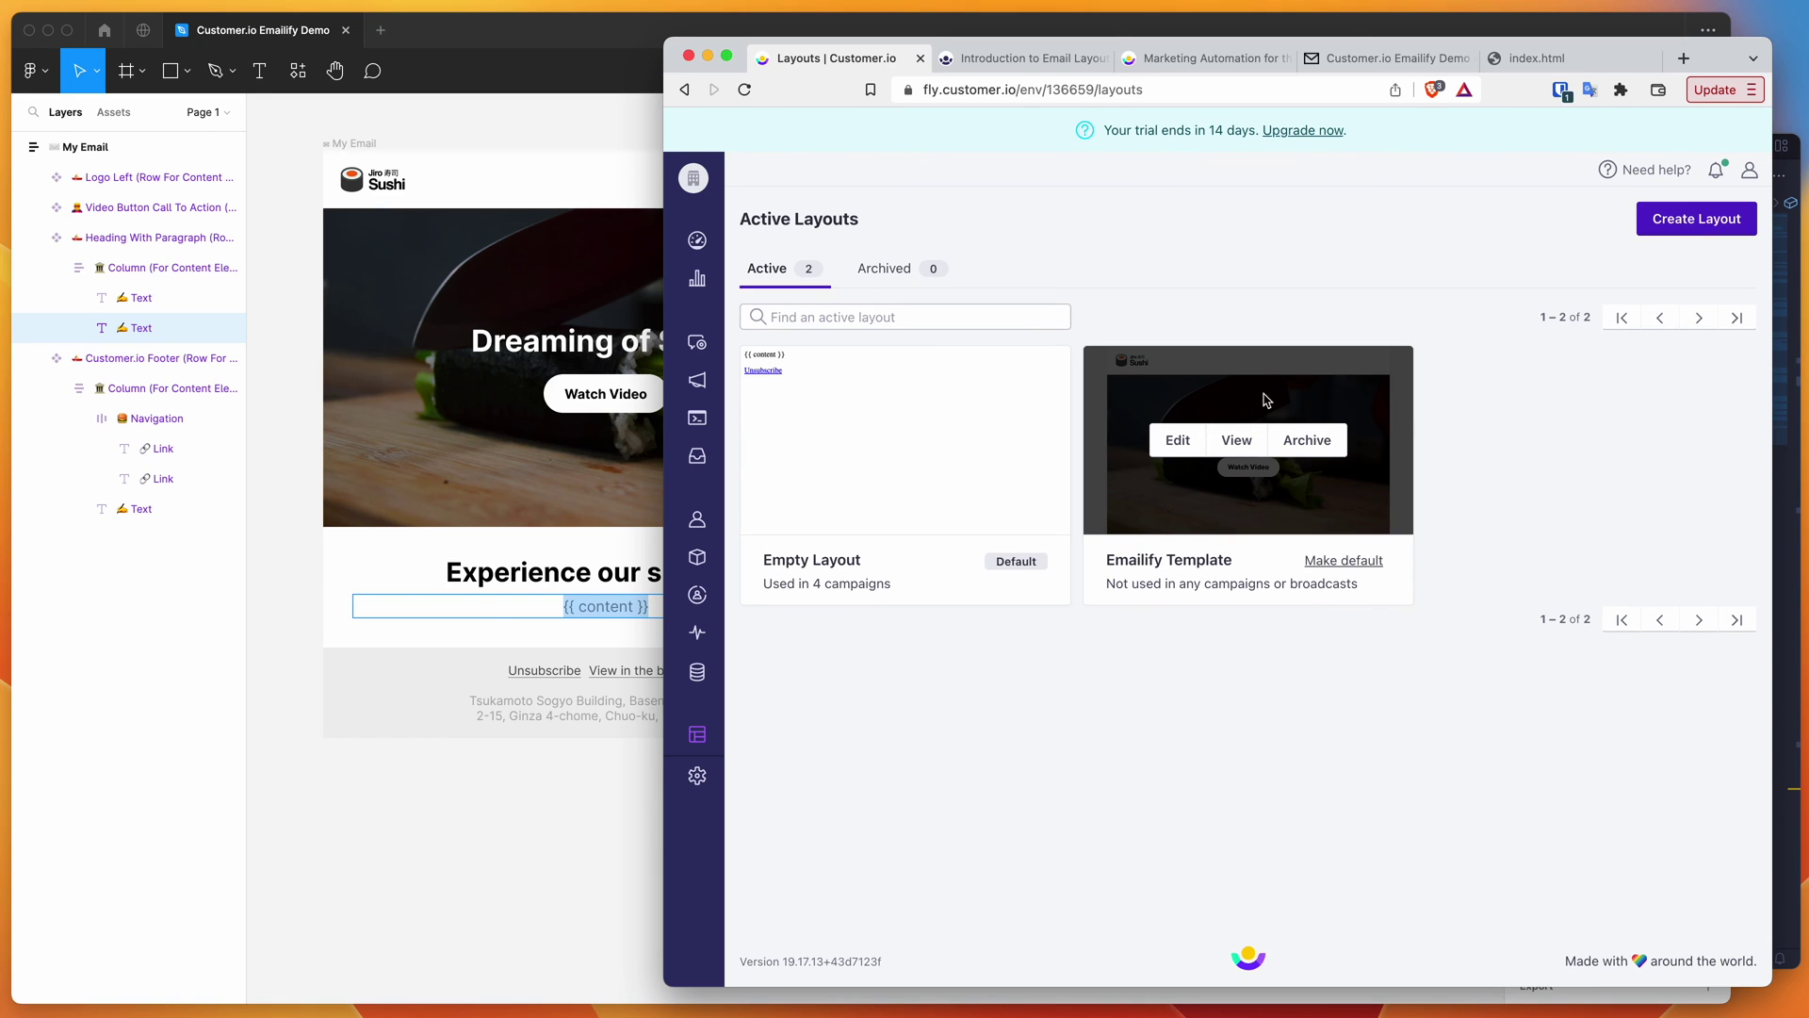
click(1238, 450)
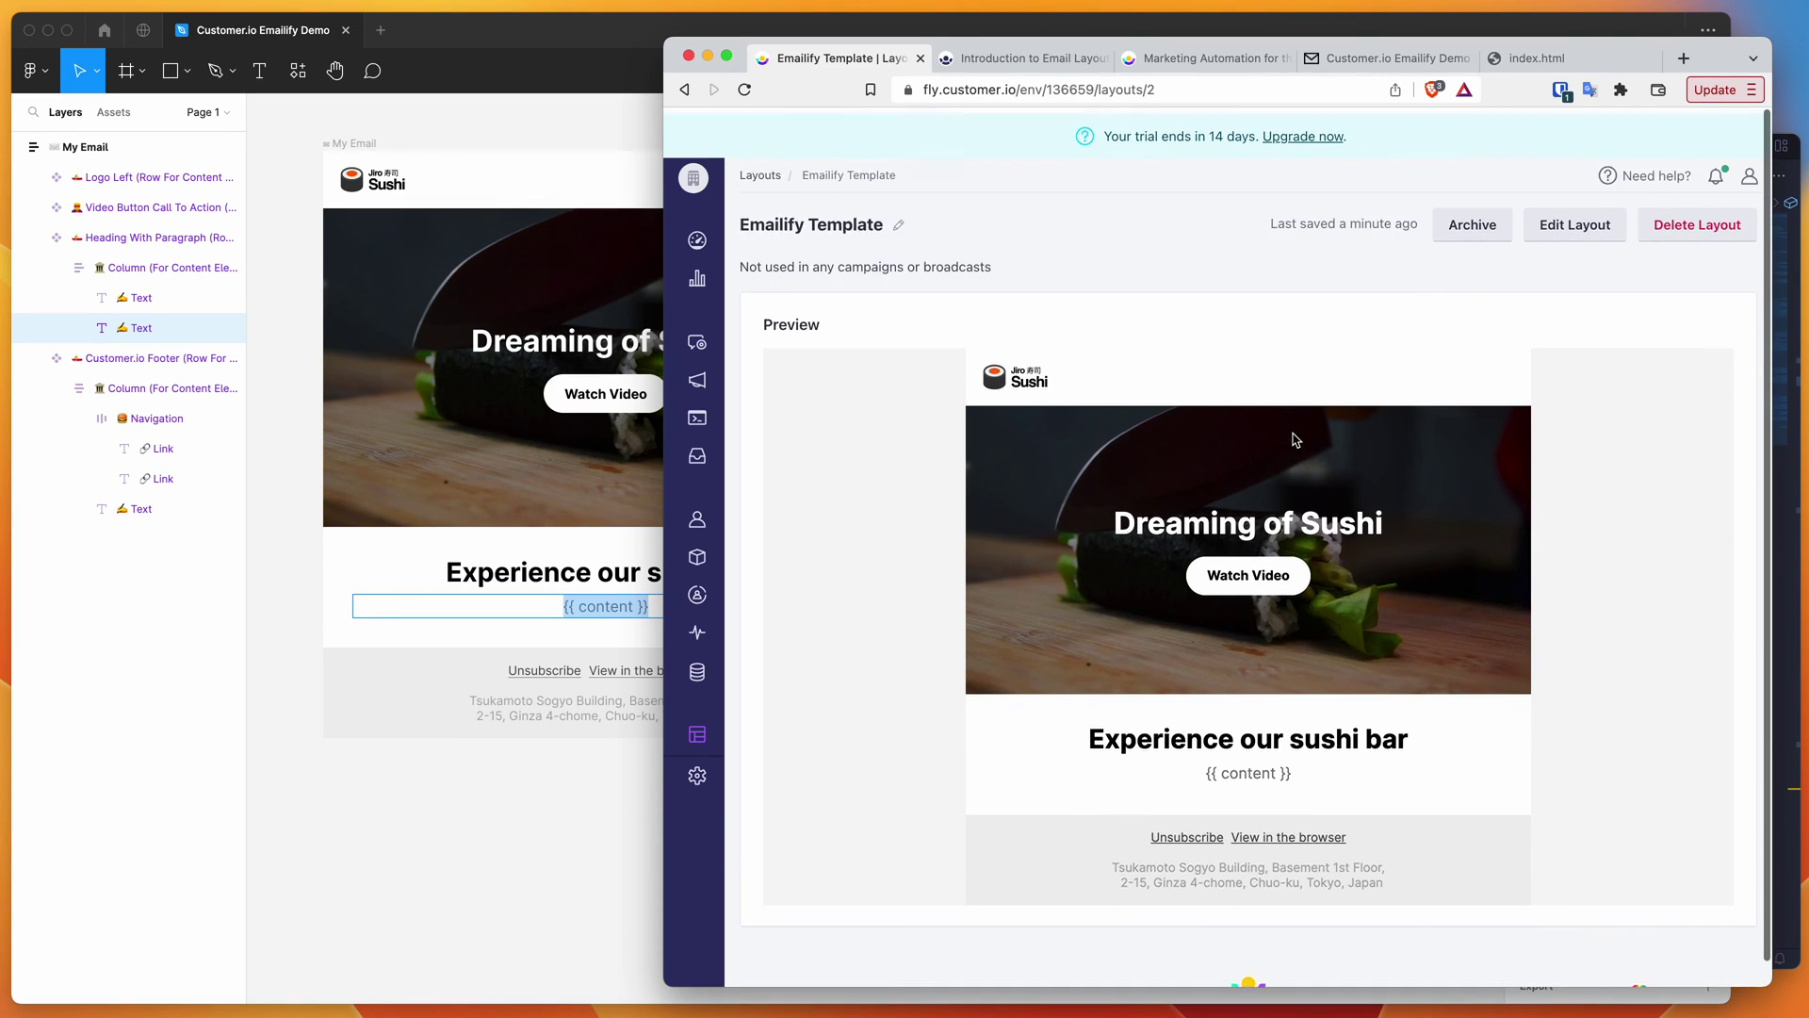
scroll(1283, 367, down, 1)
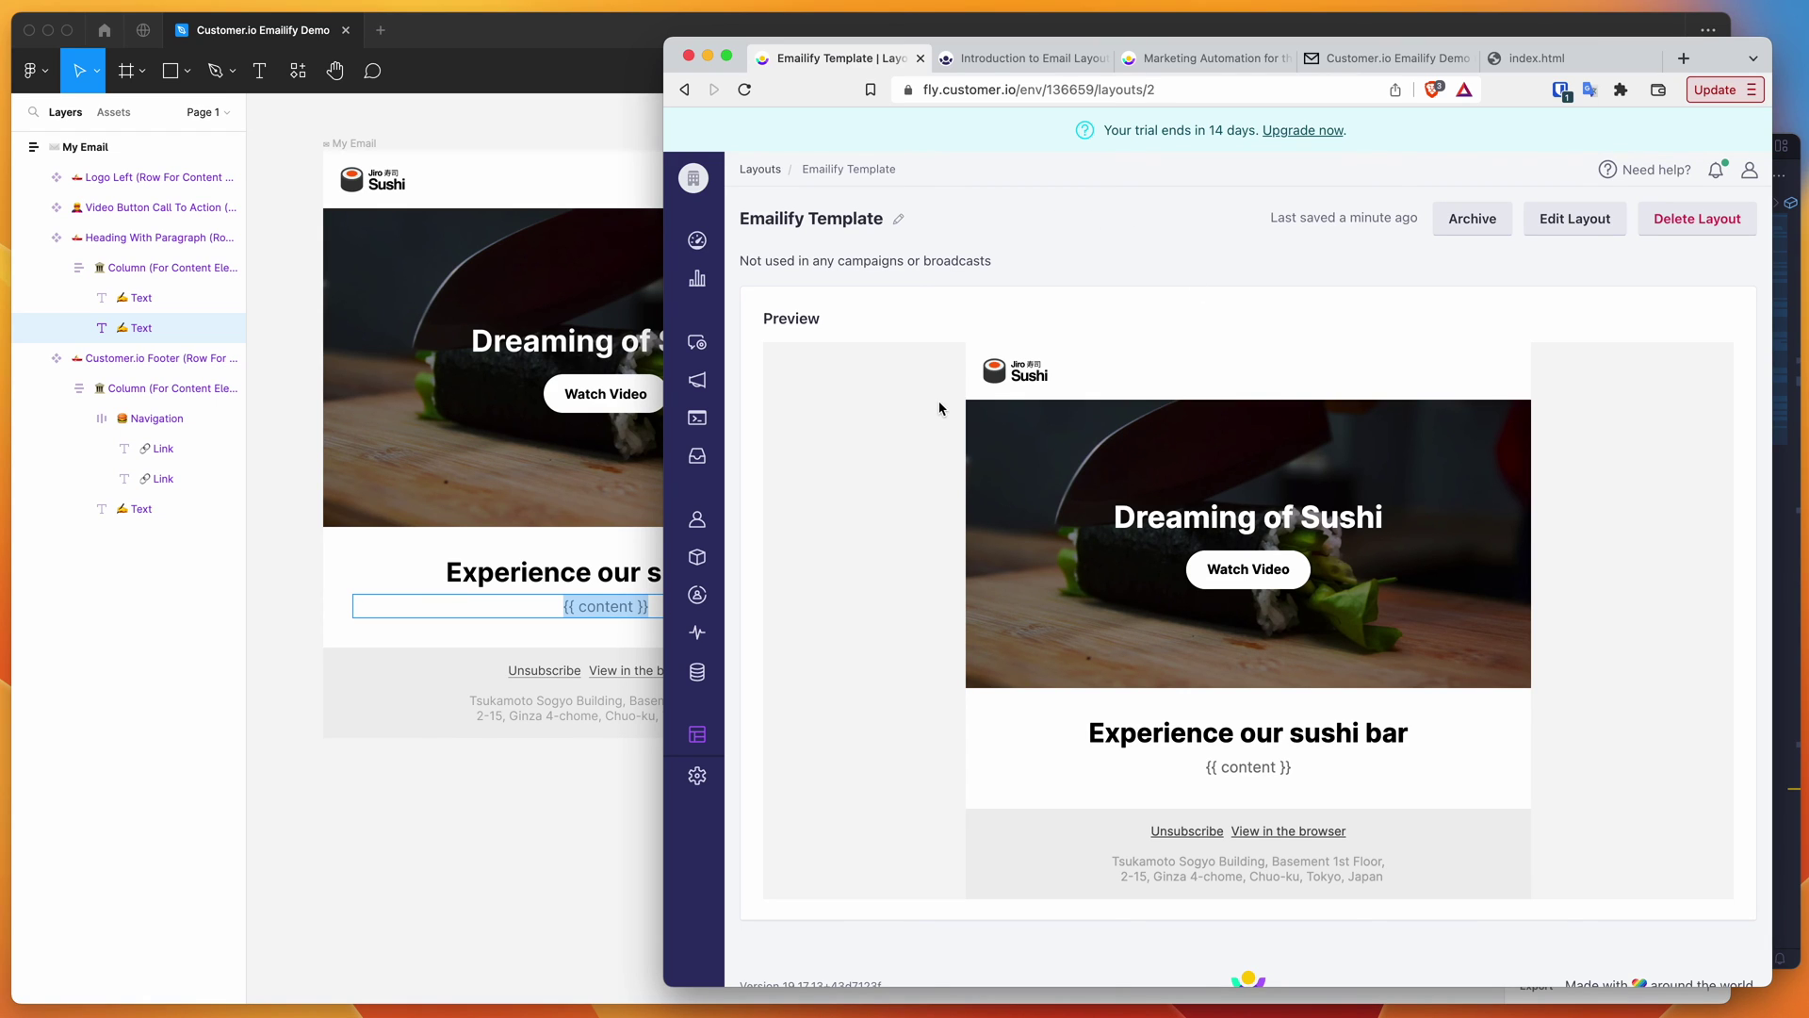
scroll(919, 408, down, 2)
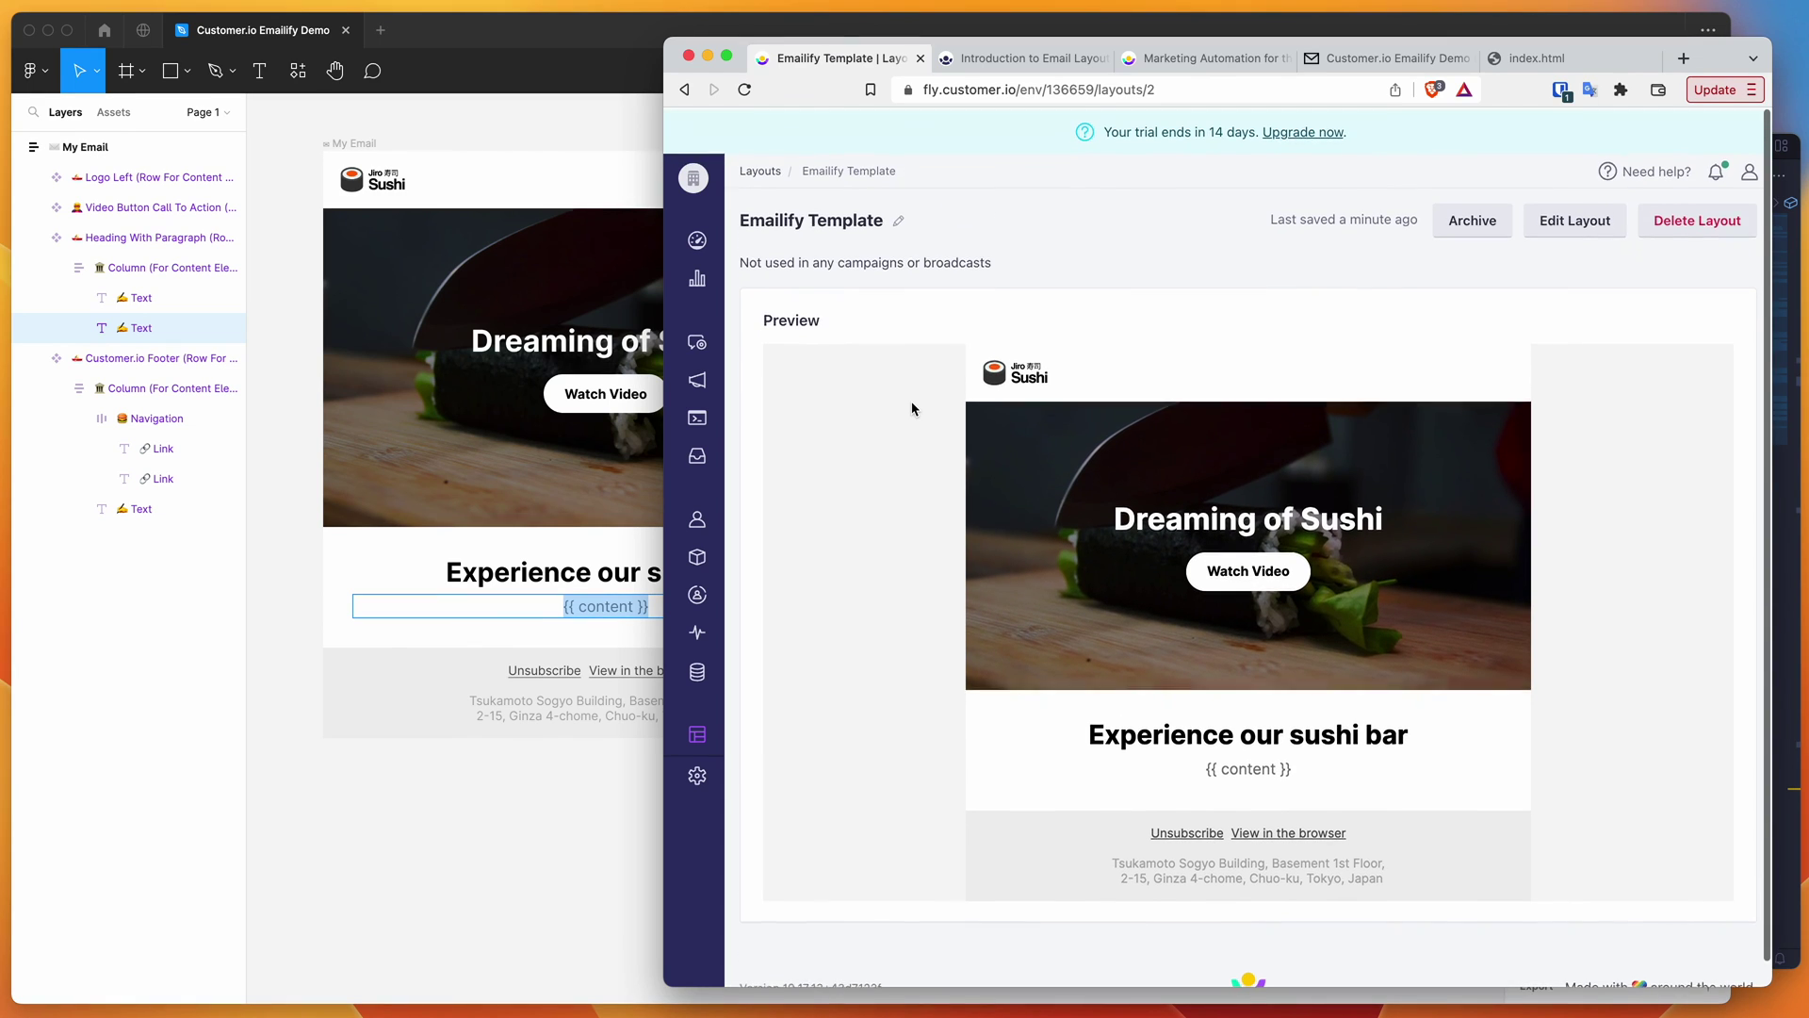
scroll(970, 377, down, 1)
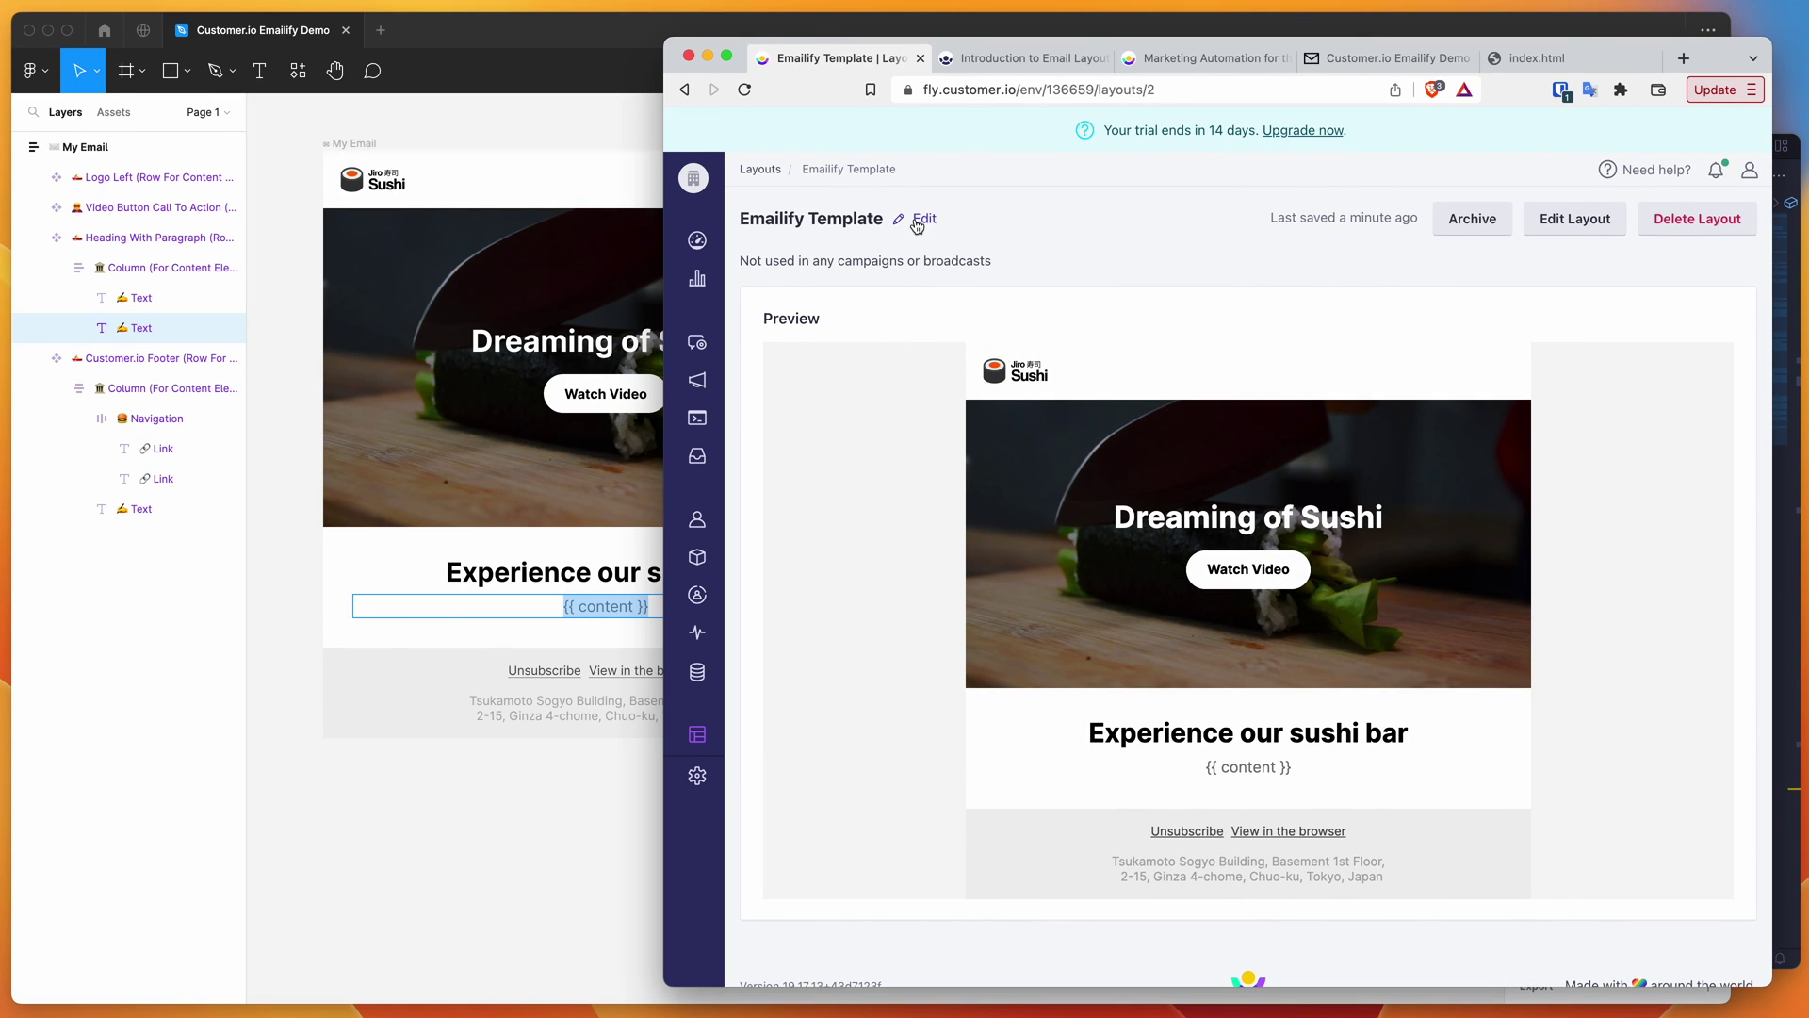
scroll(1096, 212, down, 1)
Start a new Emailify HTML export, switching the platform to MailChimp and back to Customer.io
click(614, 125)
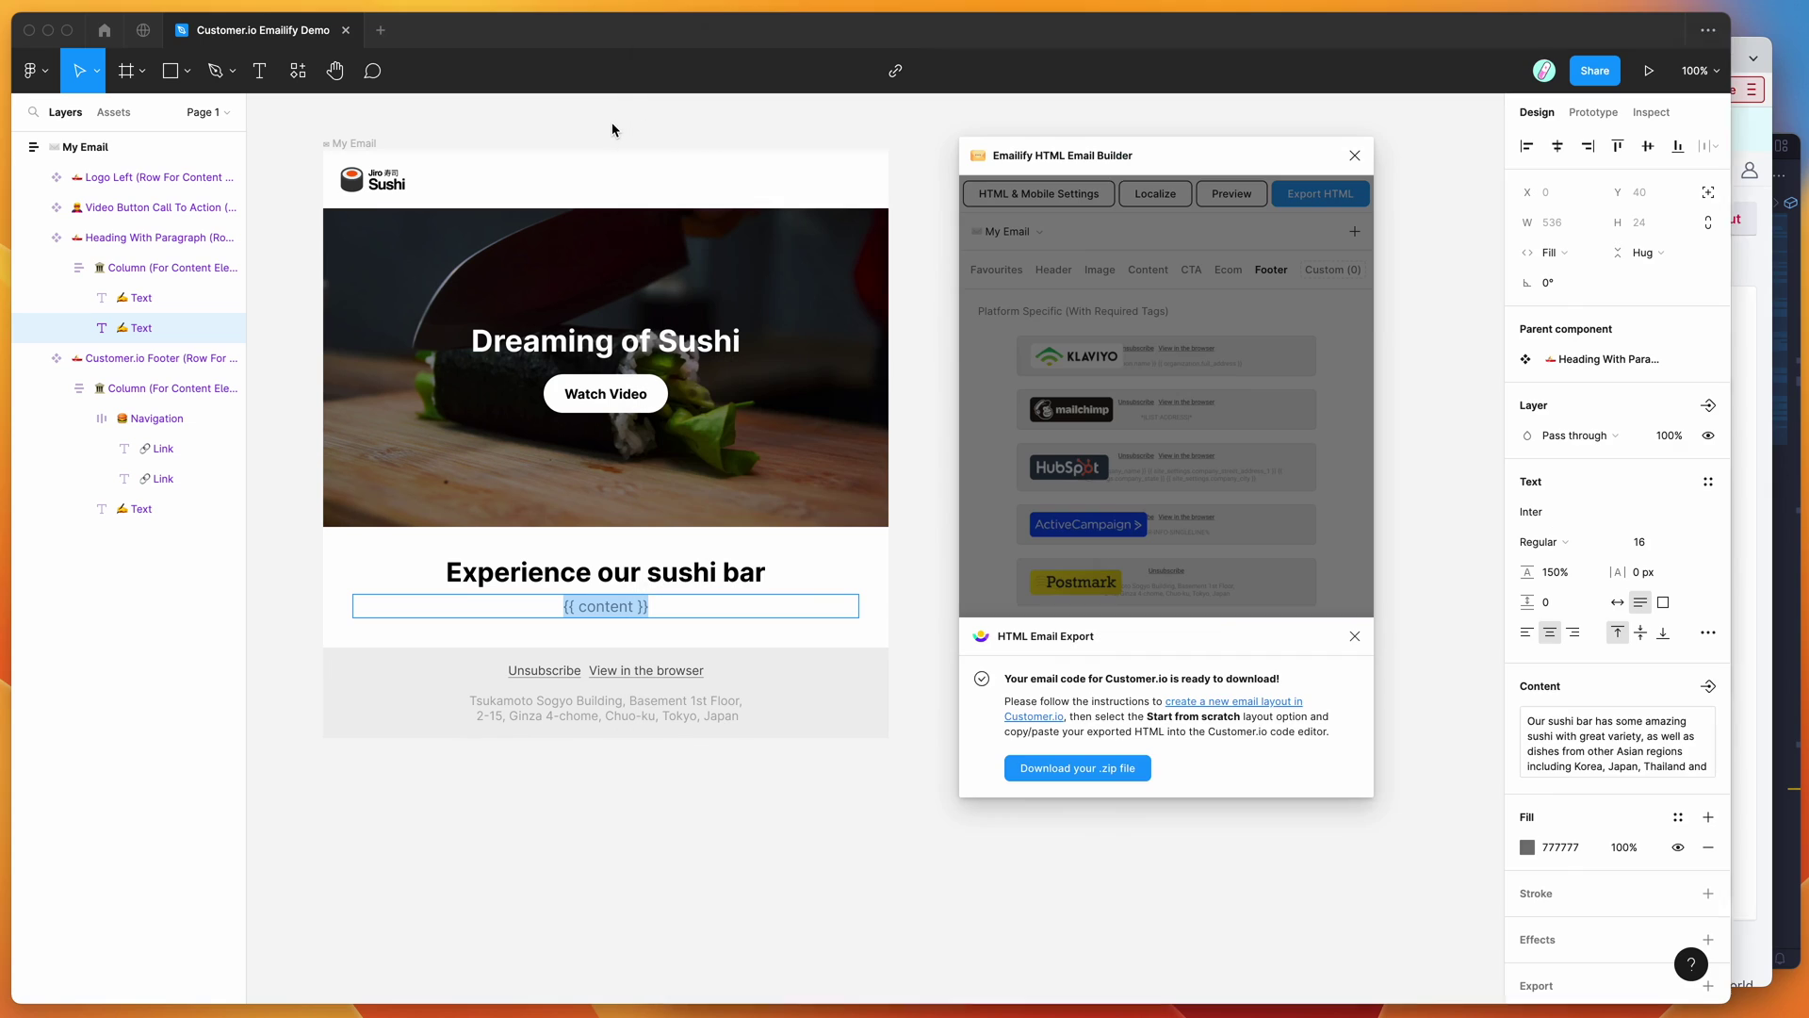
click(1320, 193)
click(1320, 193)
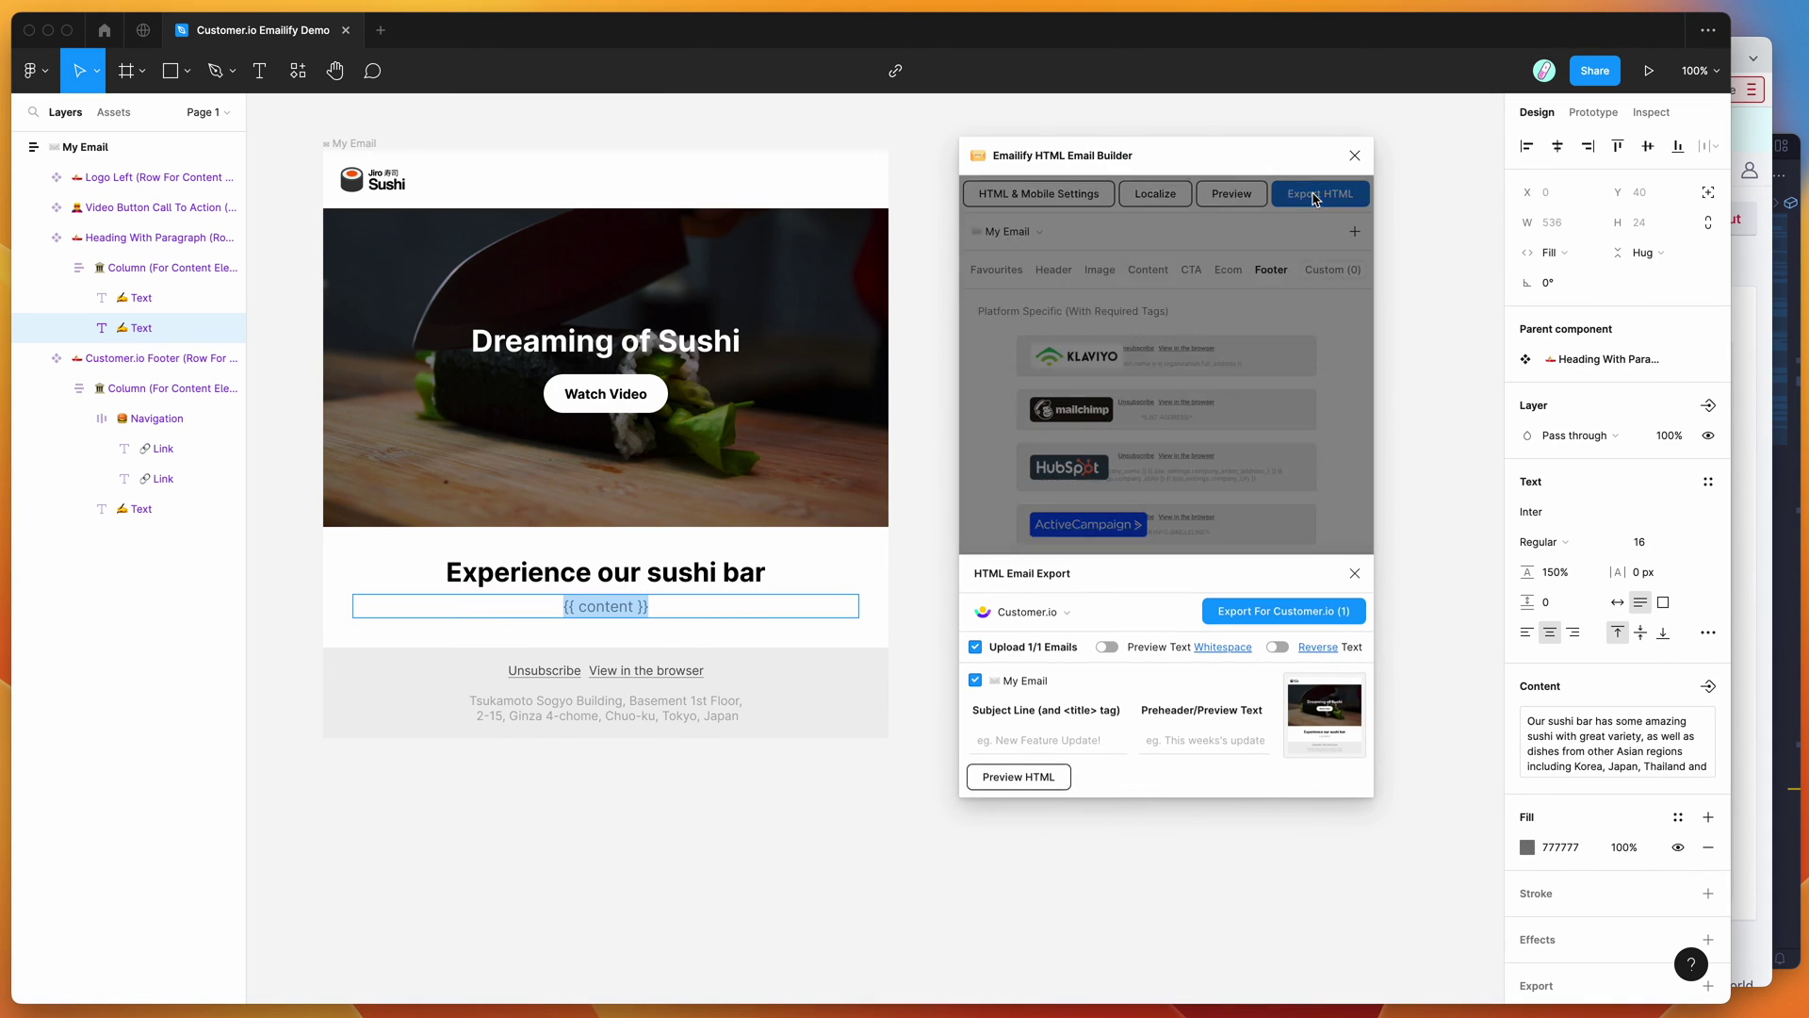
click(1058, 611)
scroll(1060, 698, down, 3)
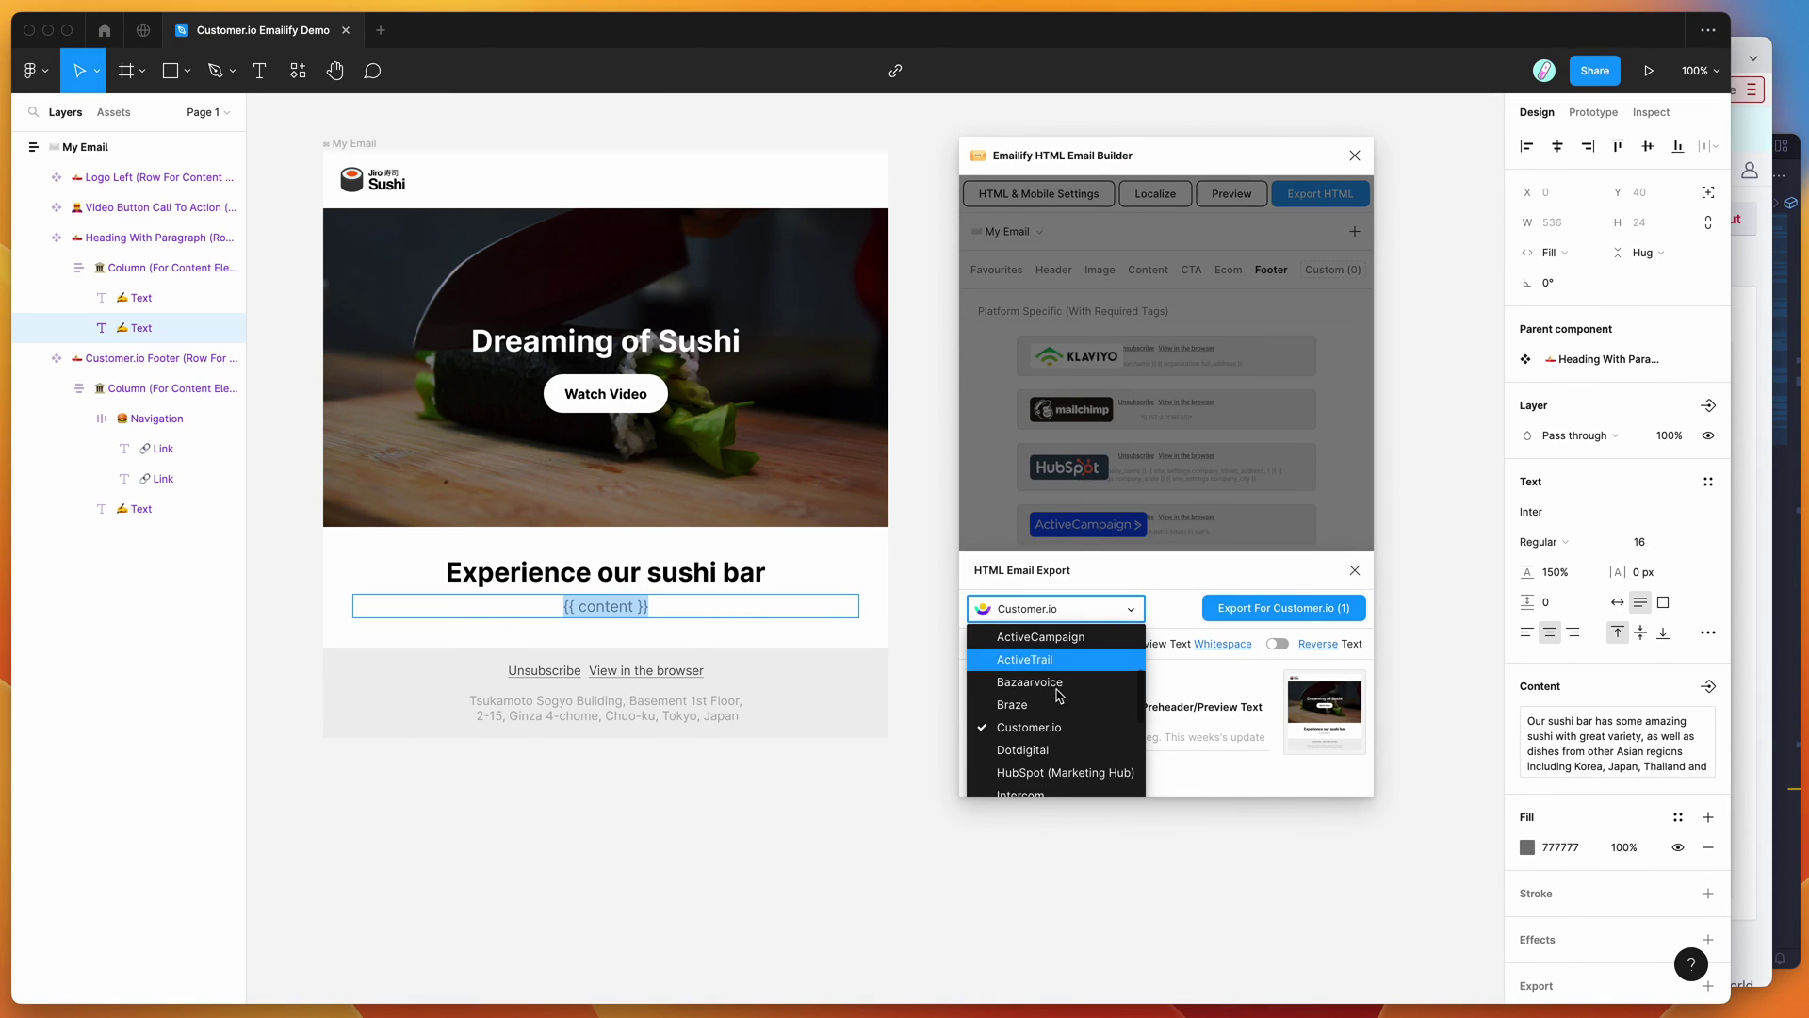
scroll(1060, 721, down, 4)
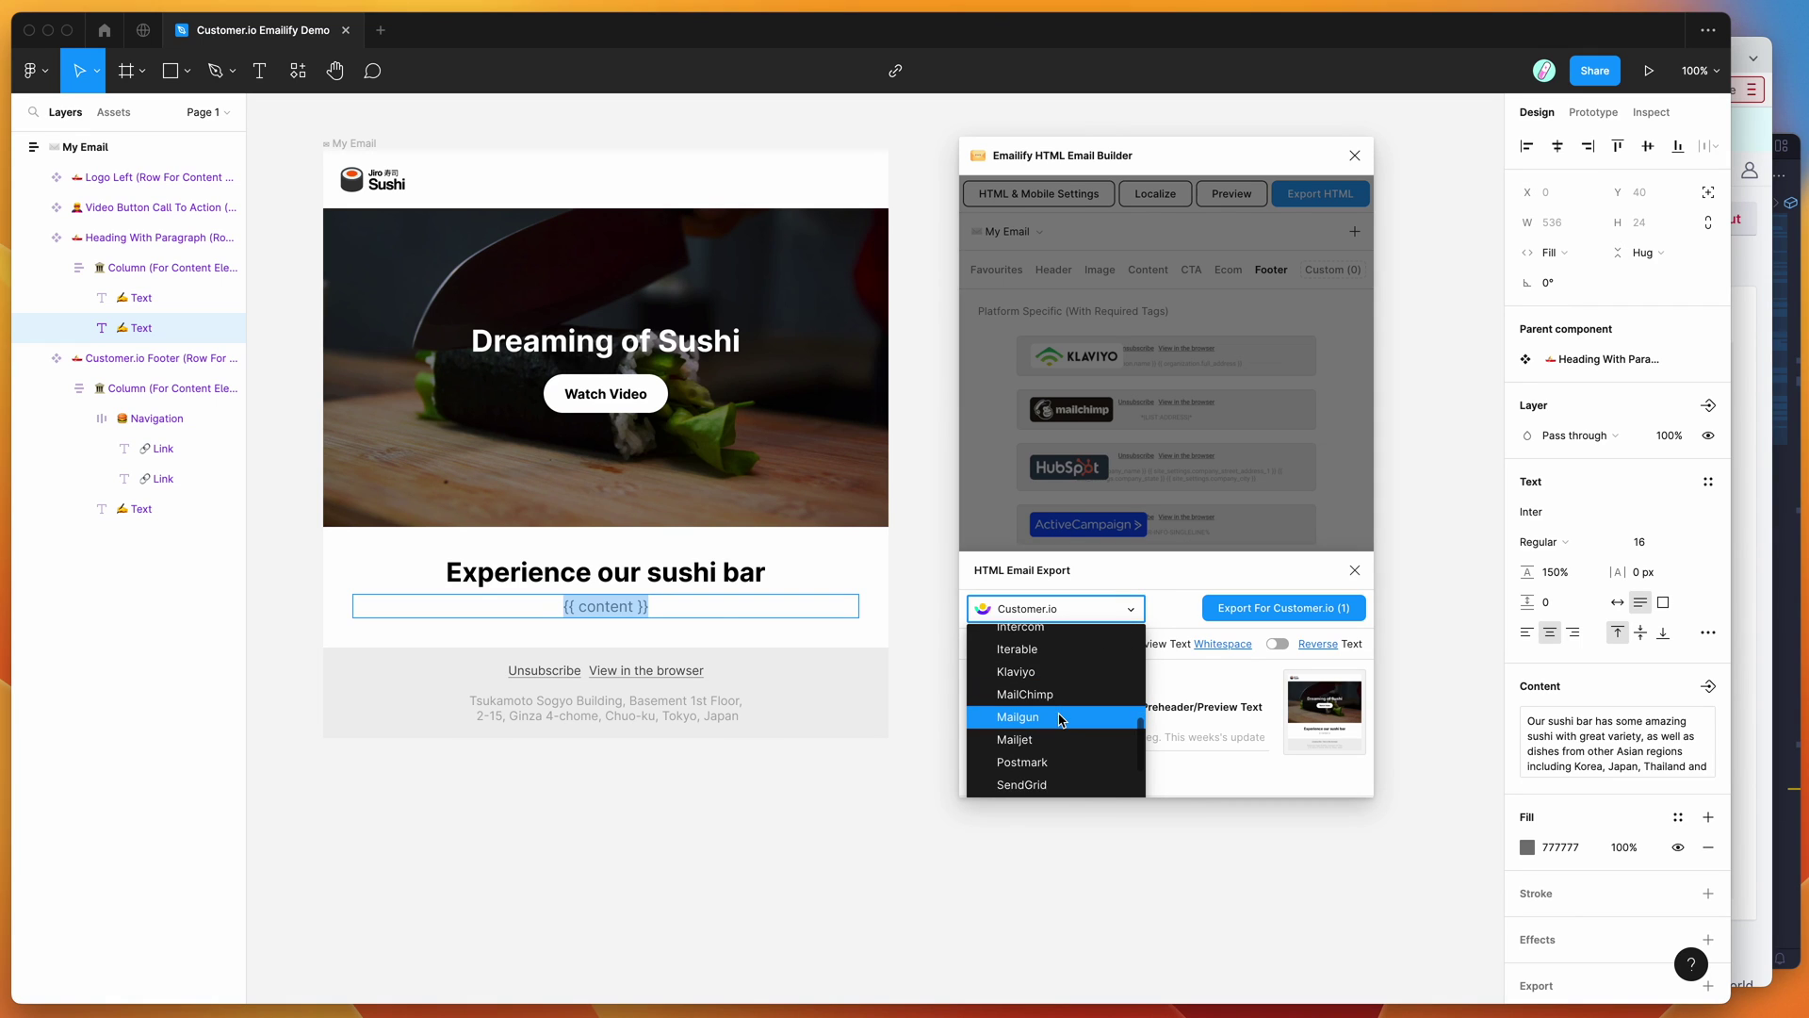
scroll(1063, 683, down, 1)
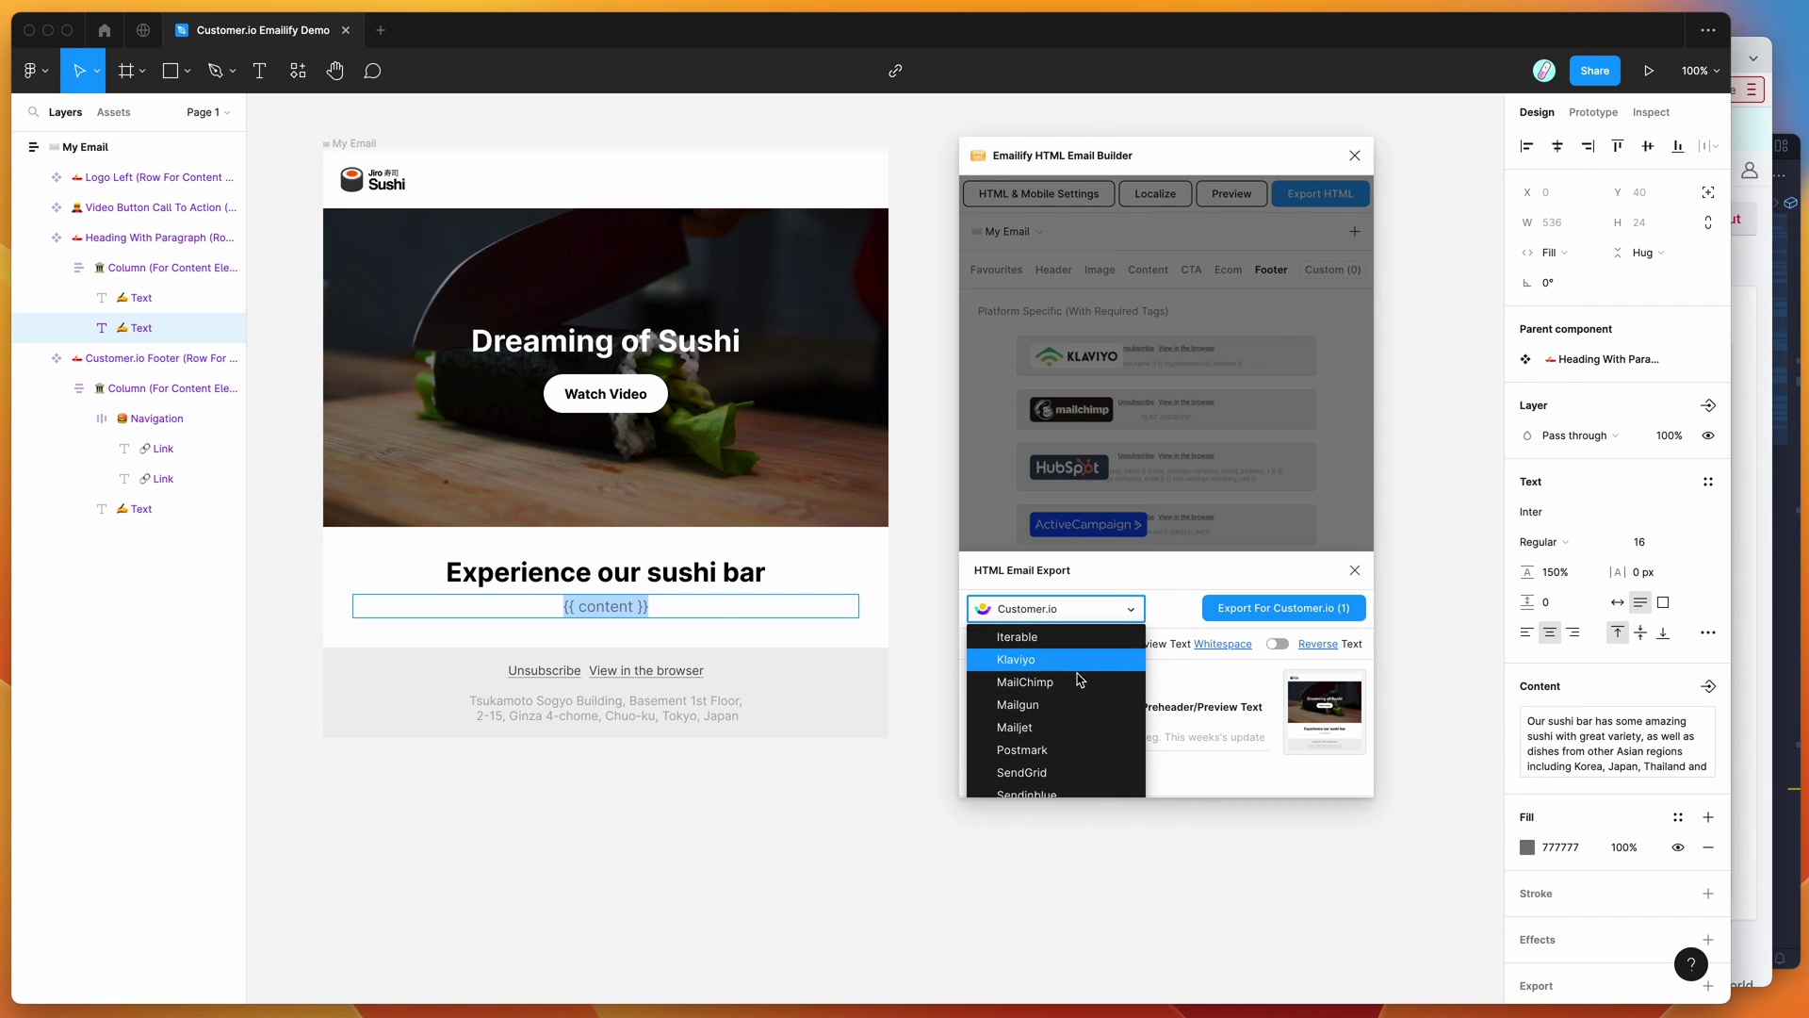
click(1064, 671)
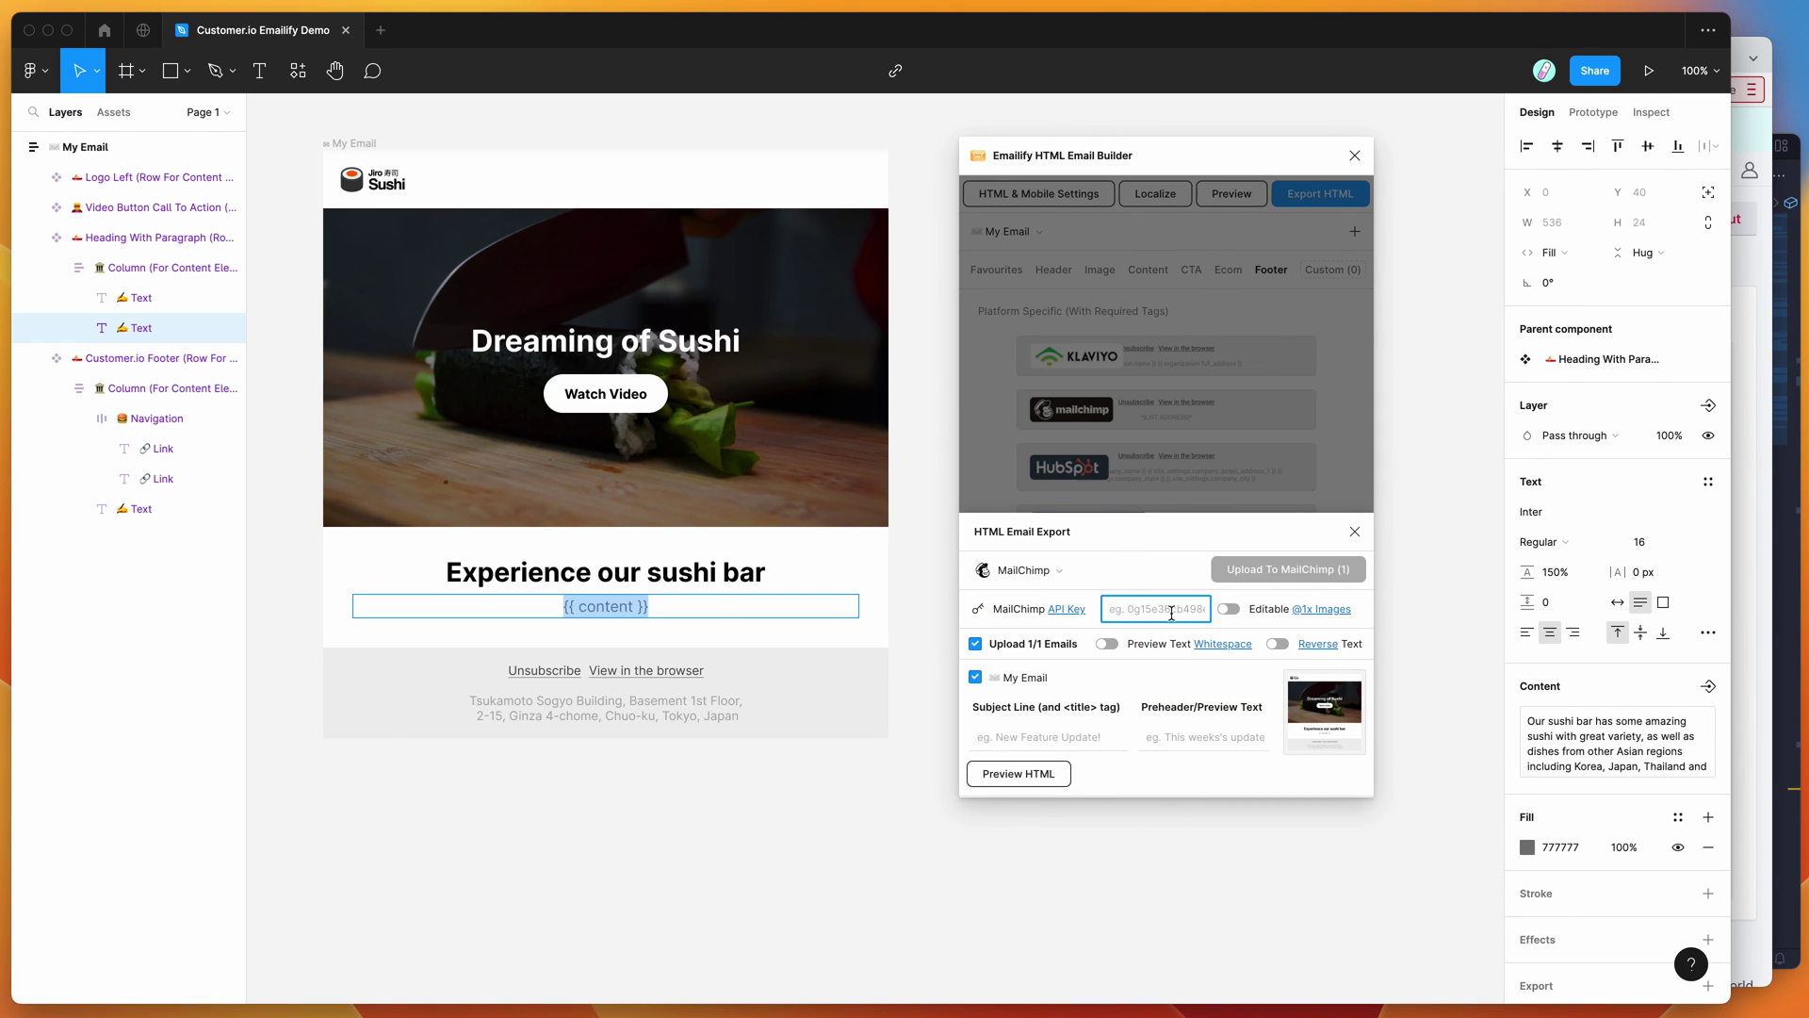
click(1079, 565)
scroll(1063, 713, up, 2)
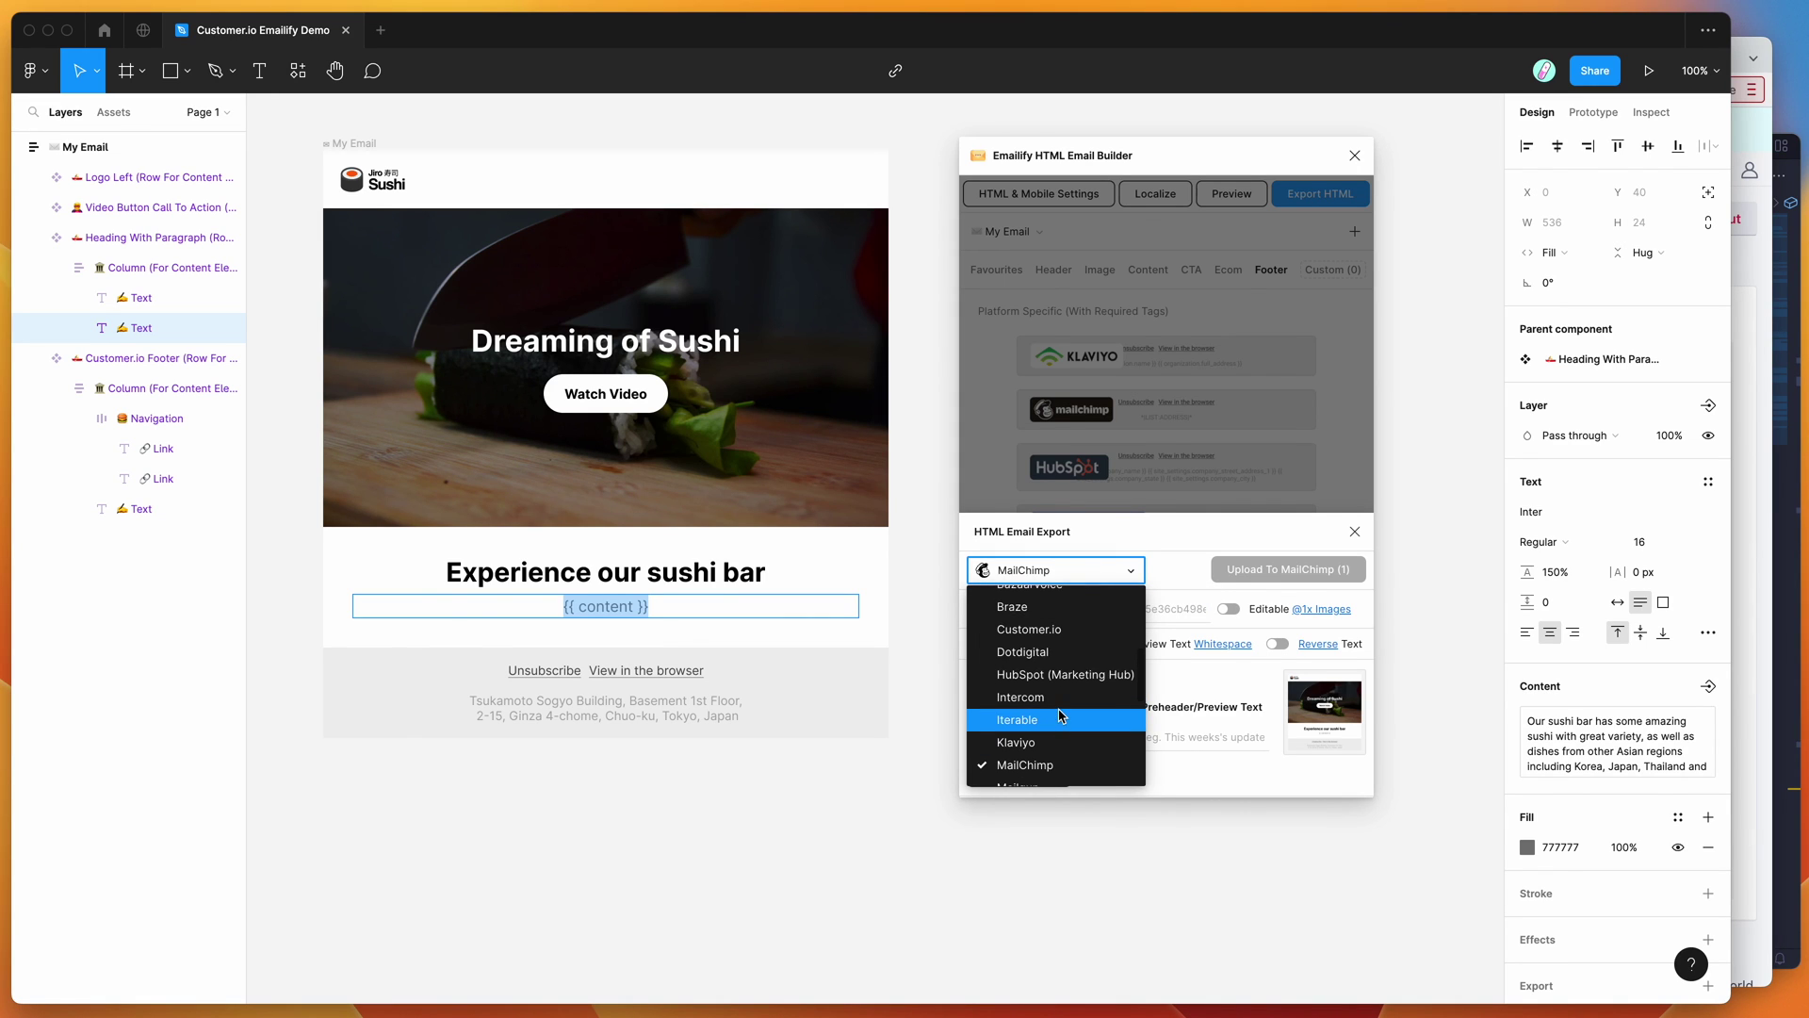
click(1037, 601)
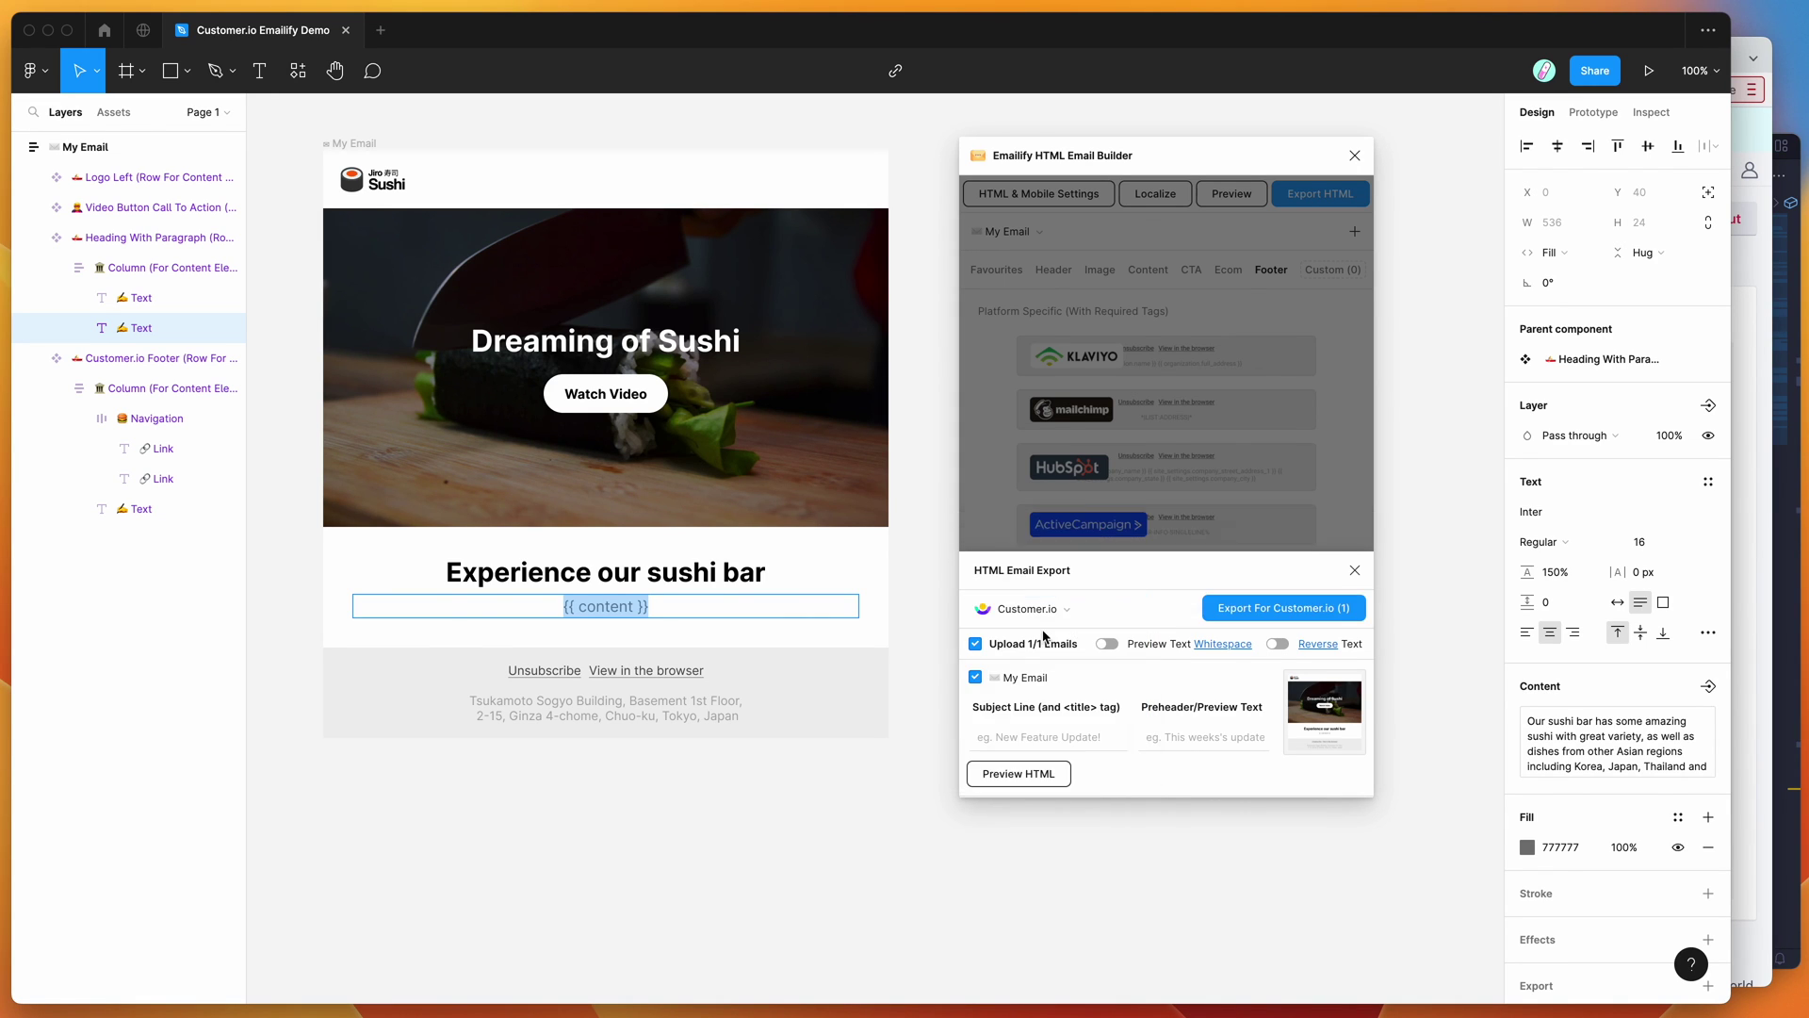
Recheck the platform list with Customer.io kept, and bring back the Customer.io layout page
click(1143, 609)
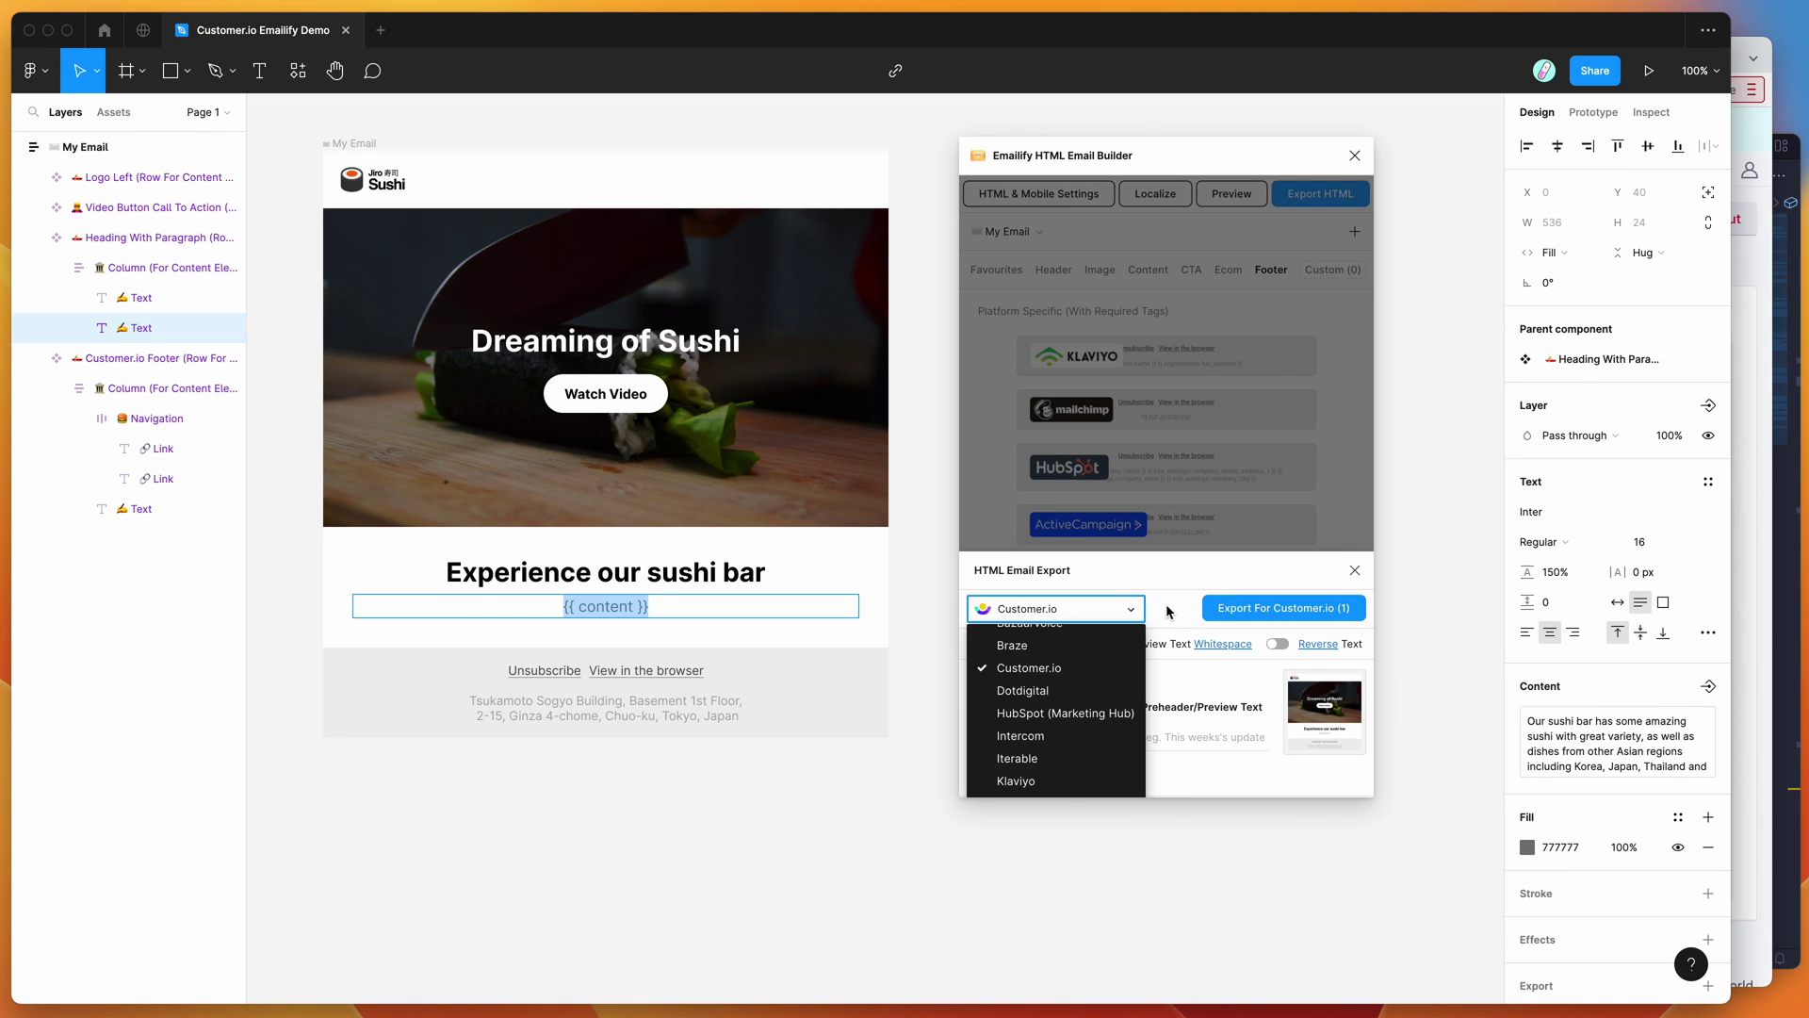
click(1152, 611)
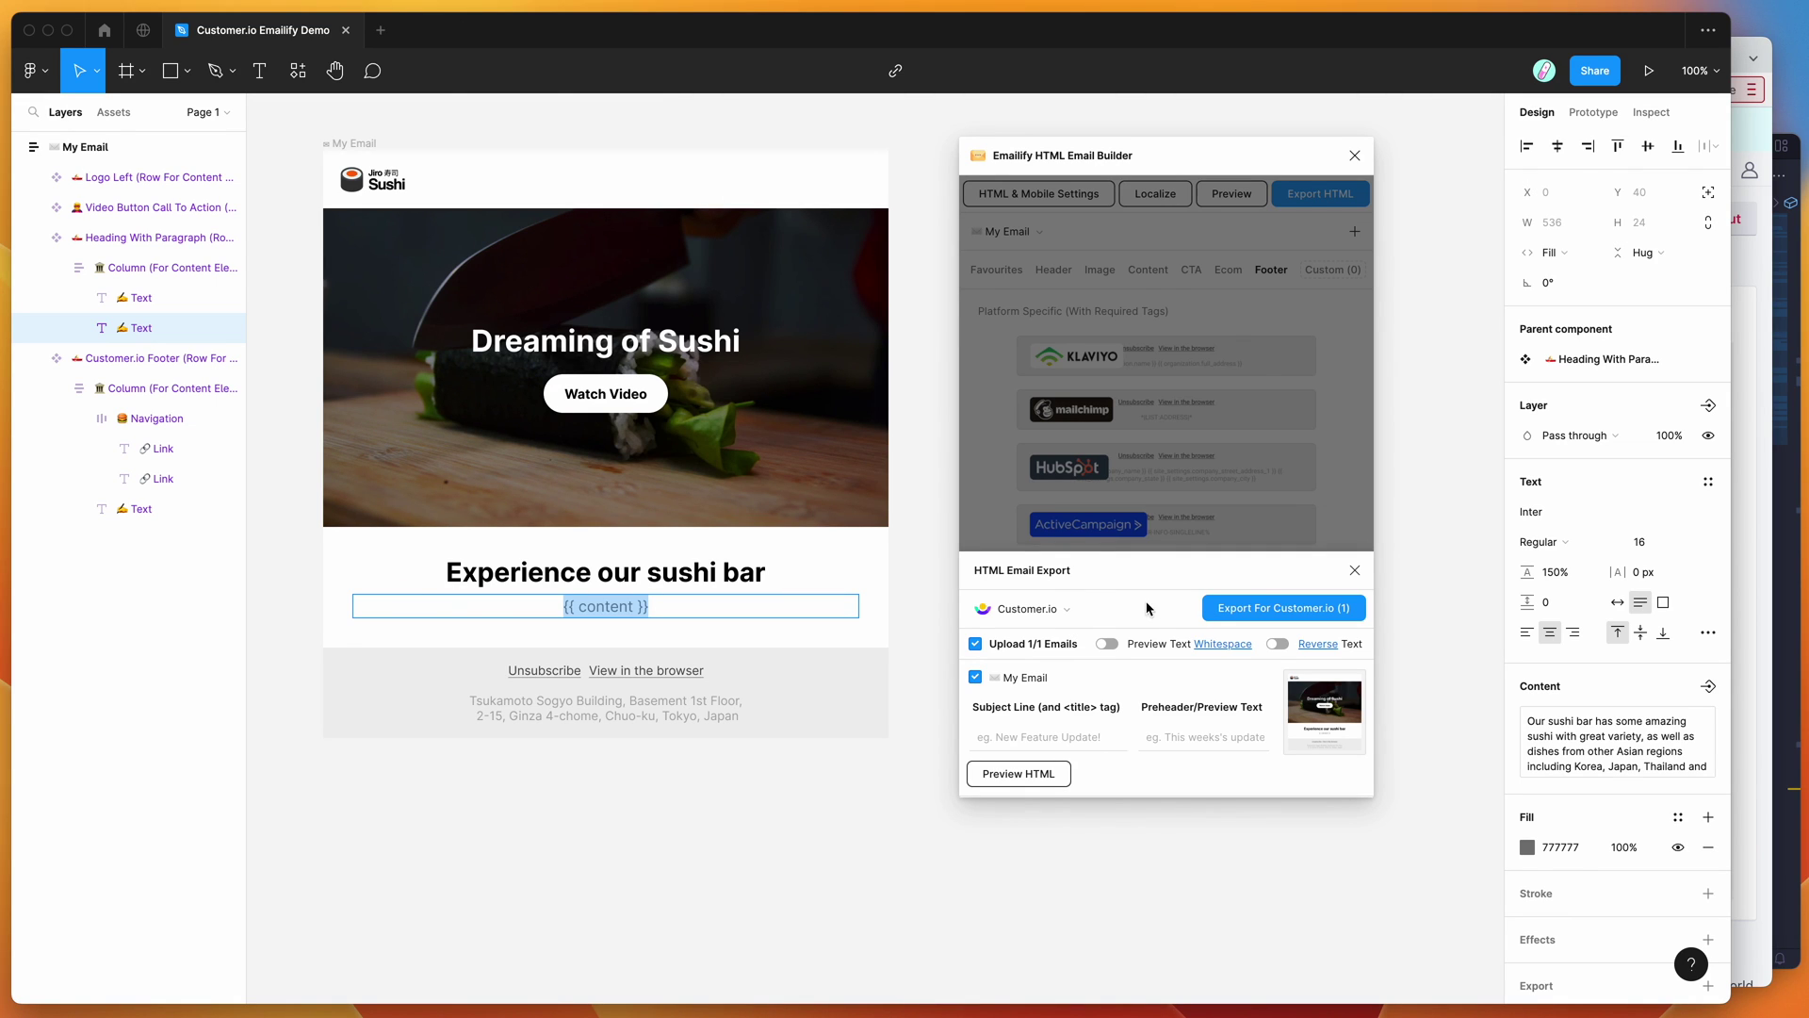
click(1148, 607)
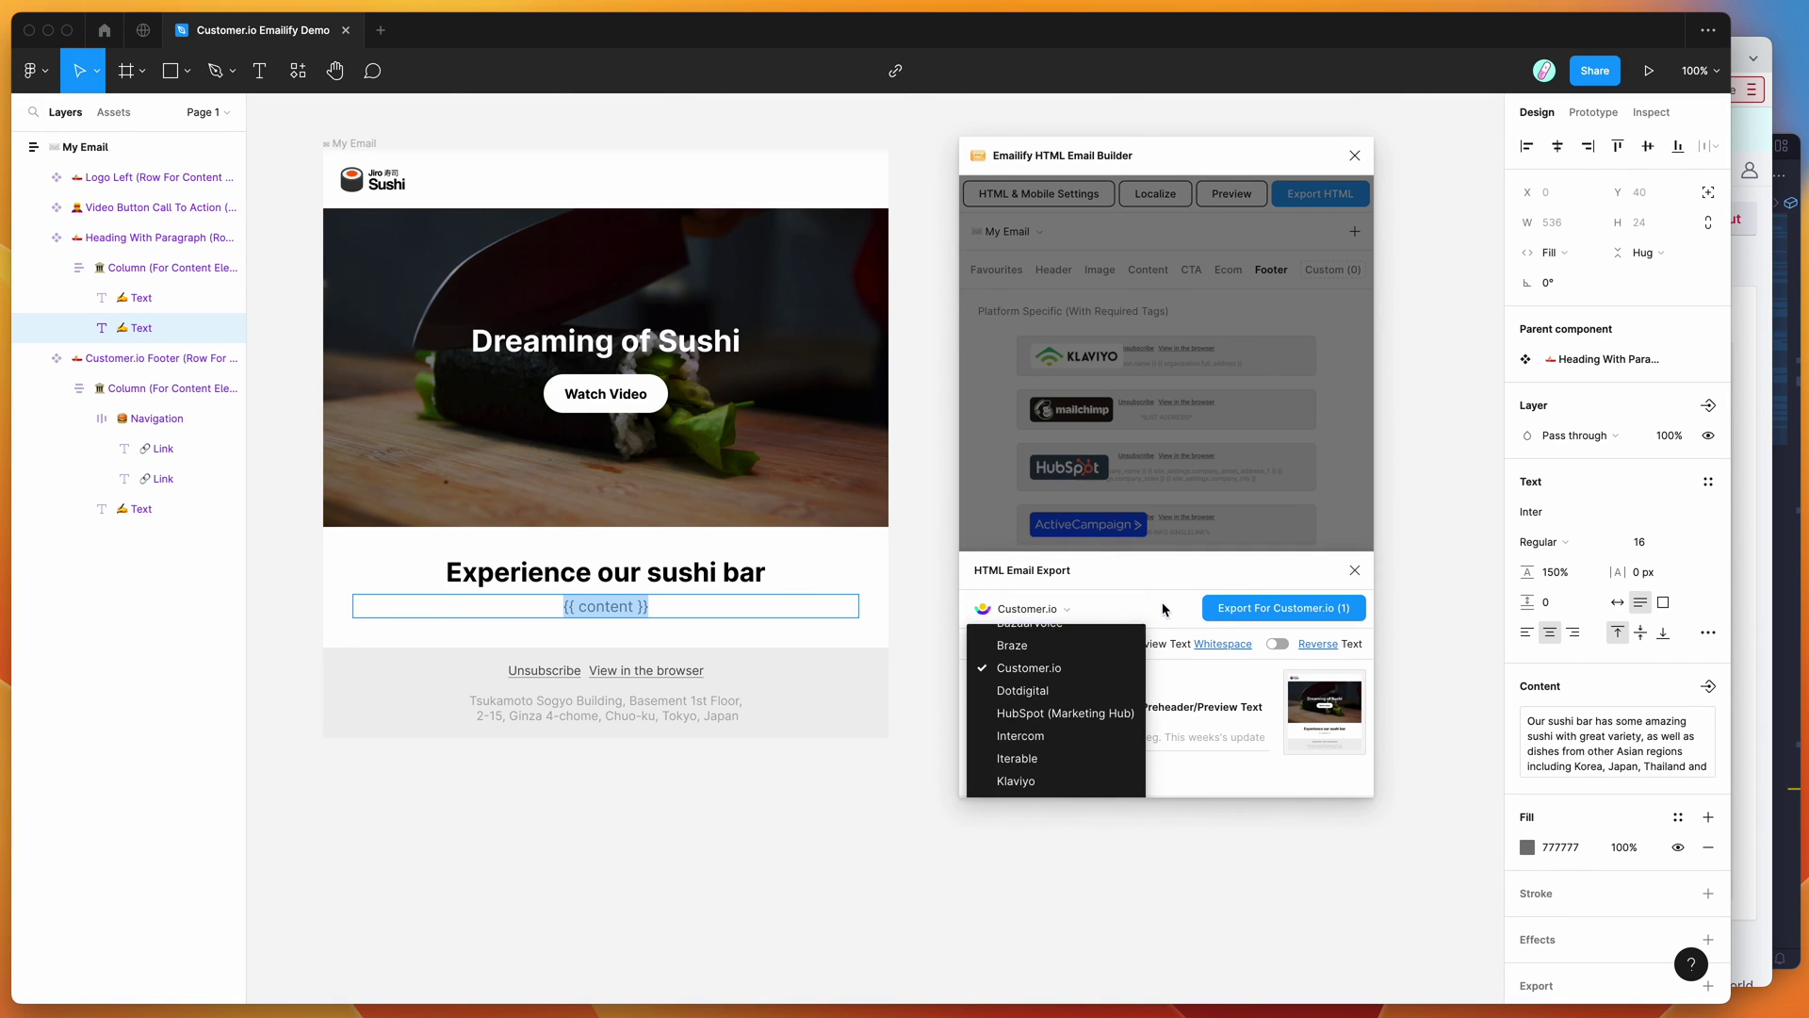
click(1163, 610)
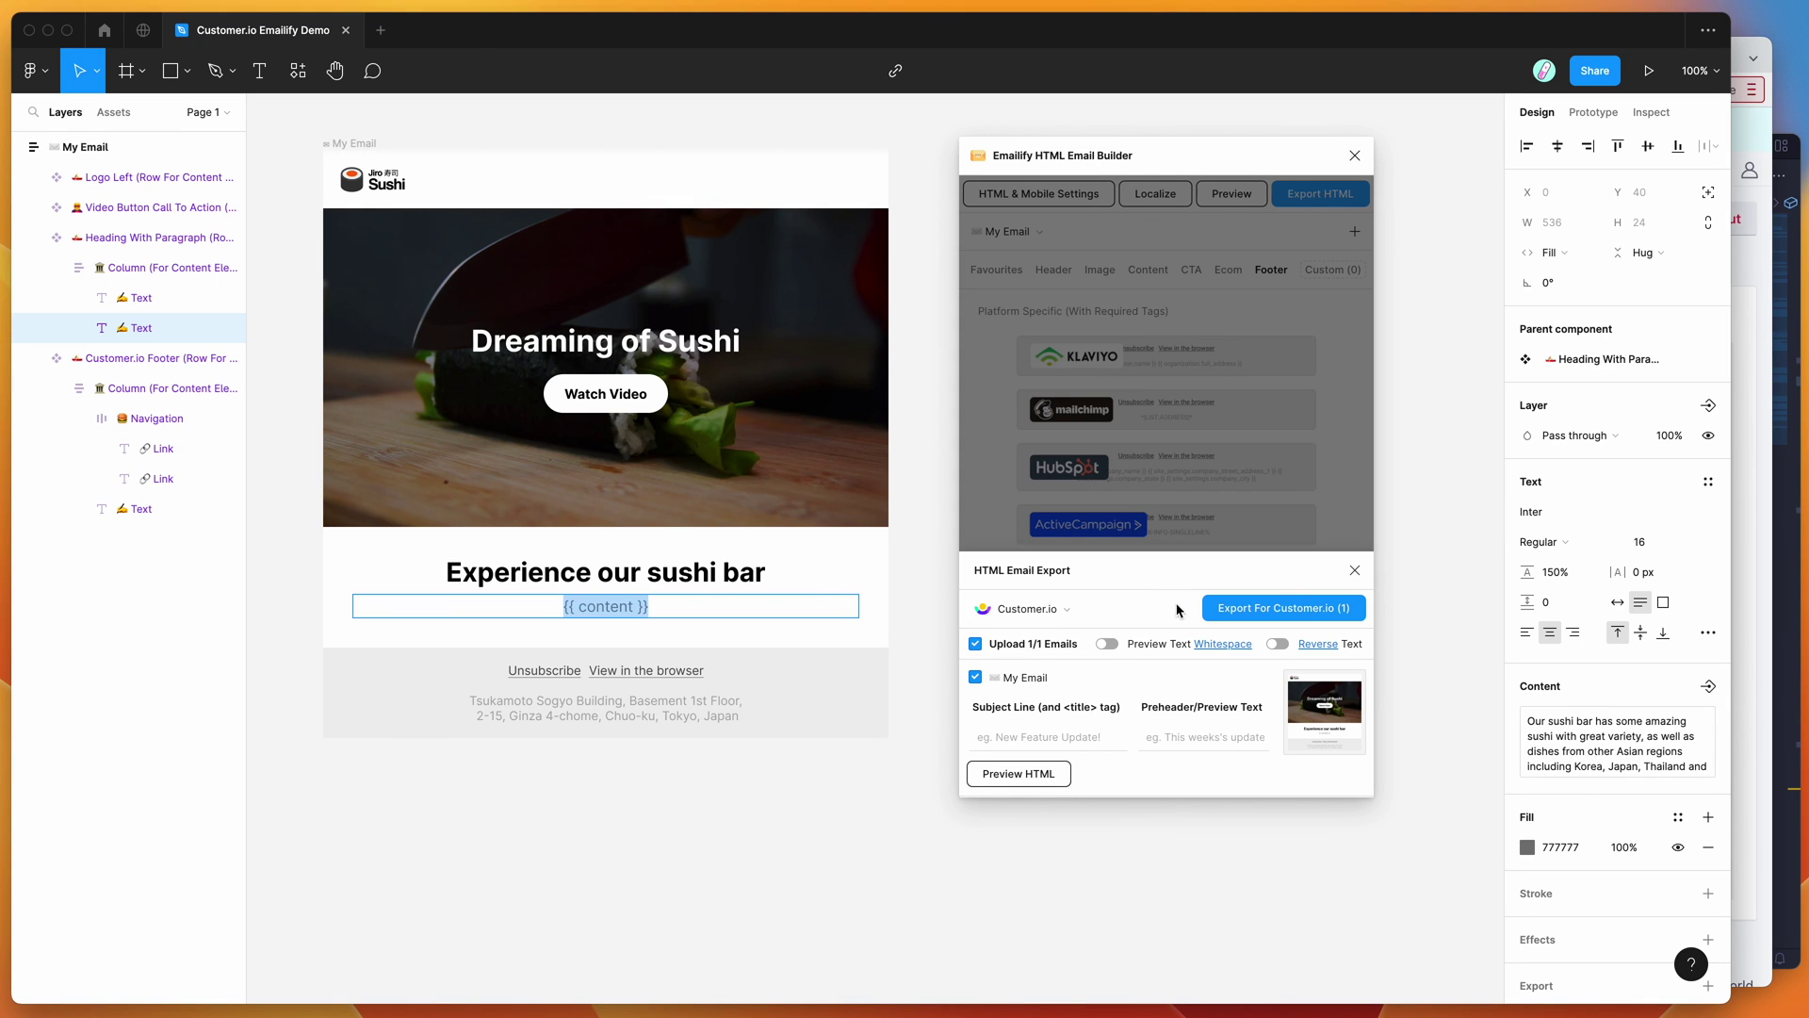
click(1738, 564)
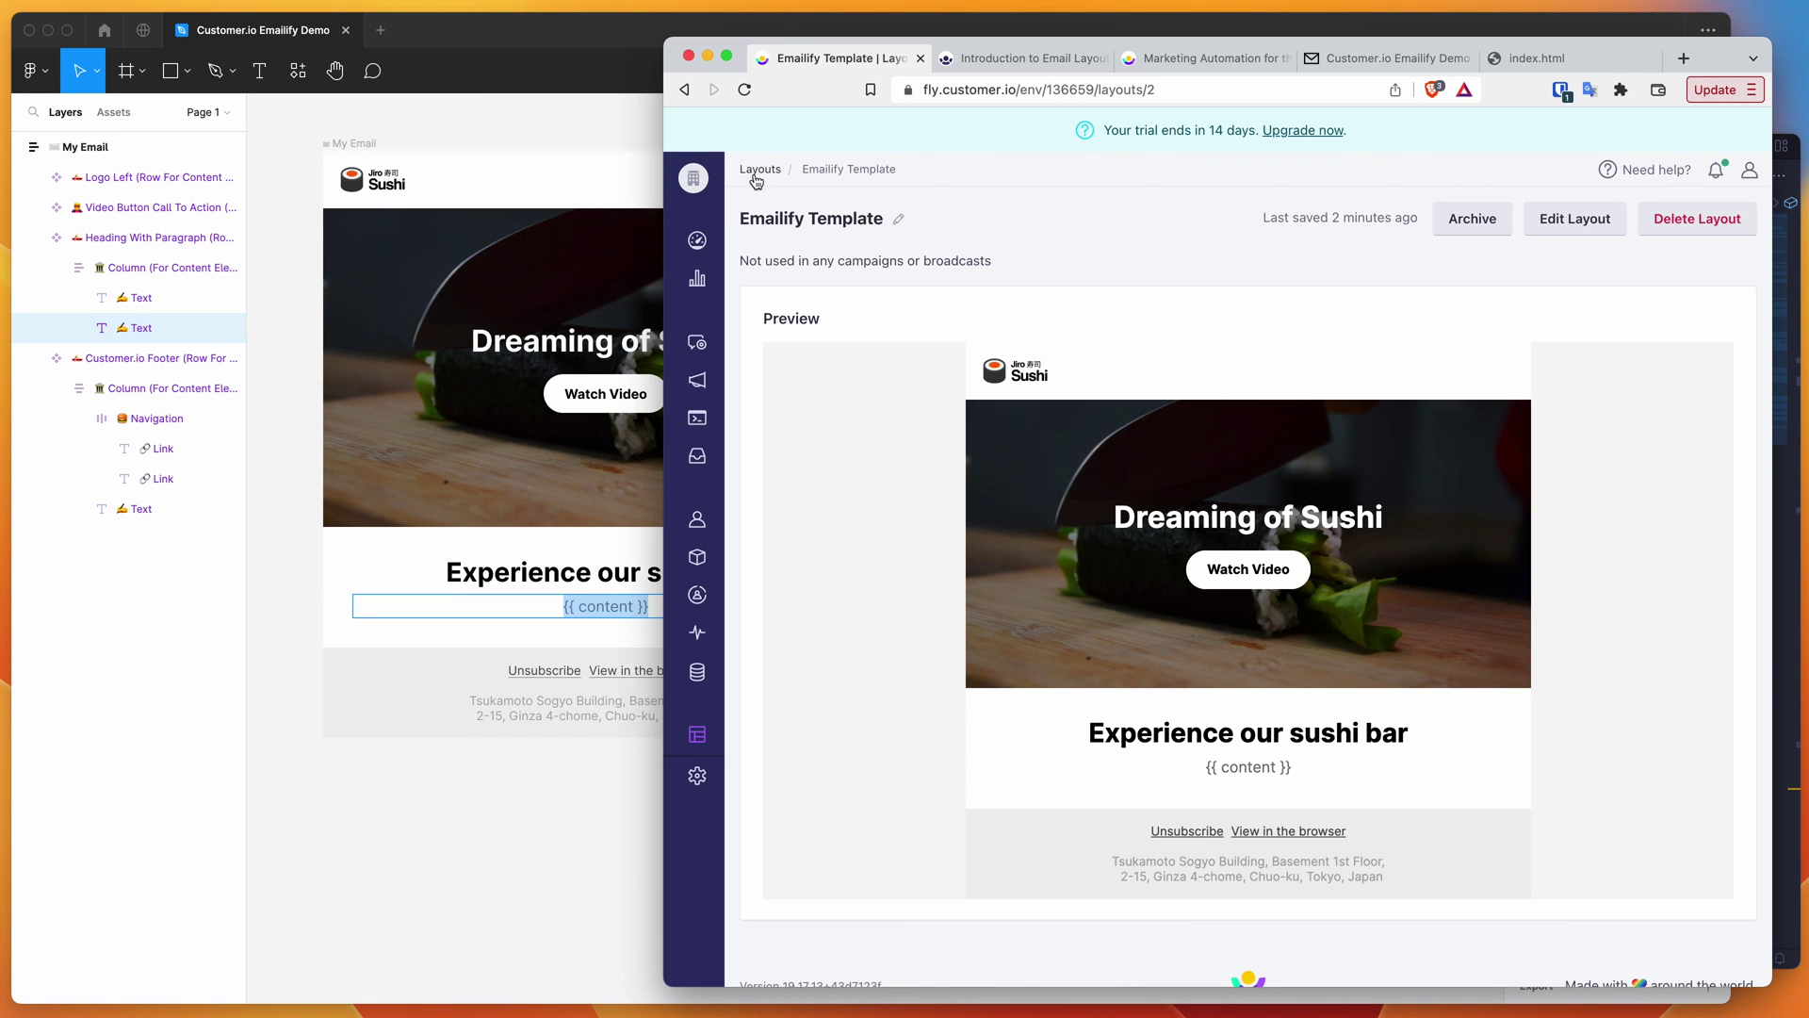
Go back to the Layouts list via the breadcrumb on the Emailify Template page
click(758, 171)
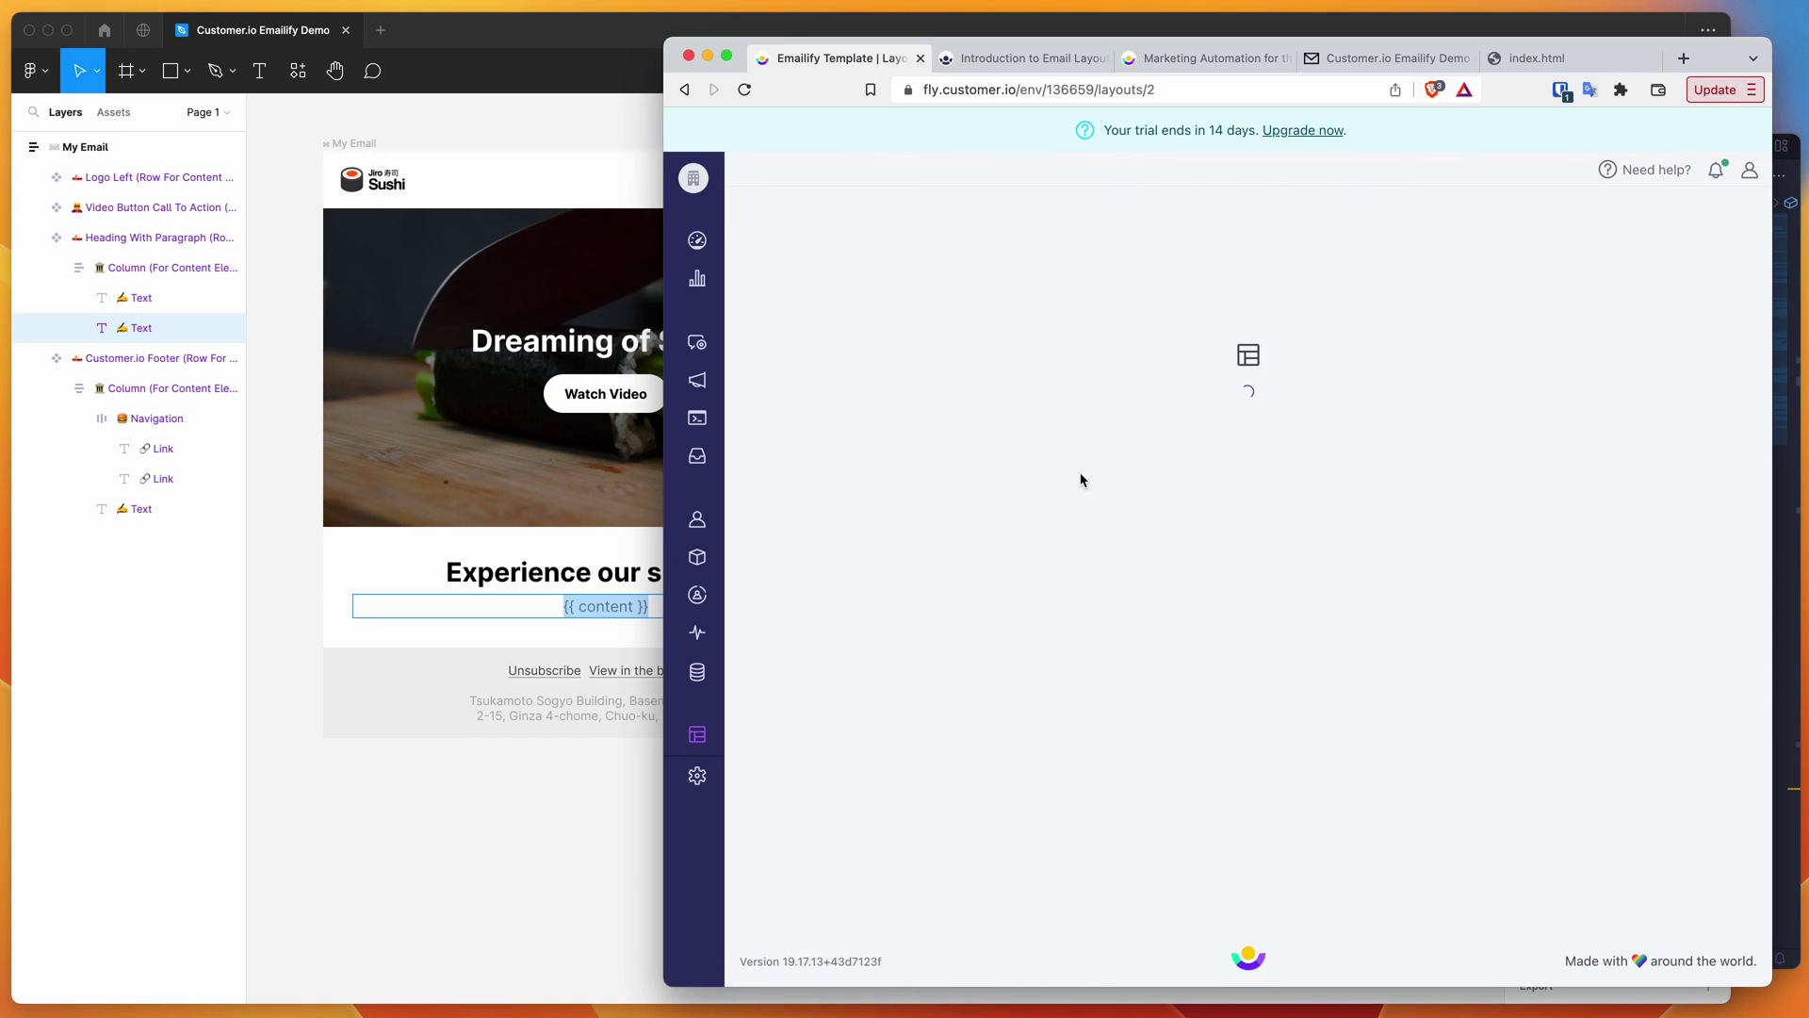